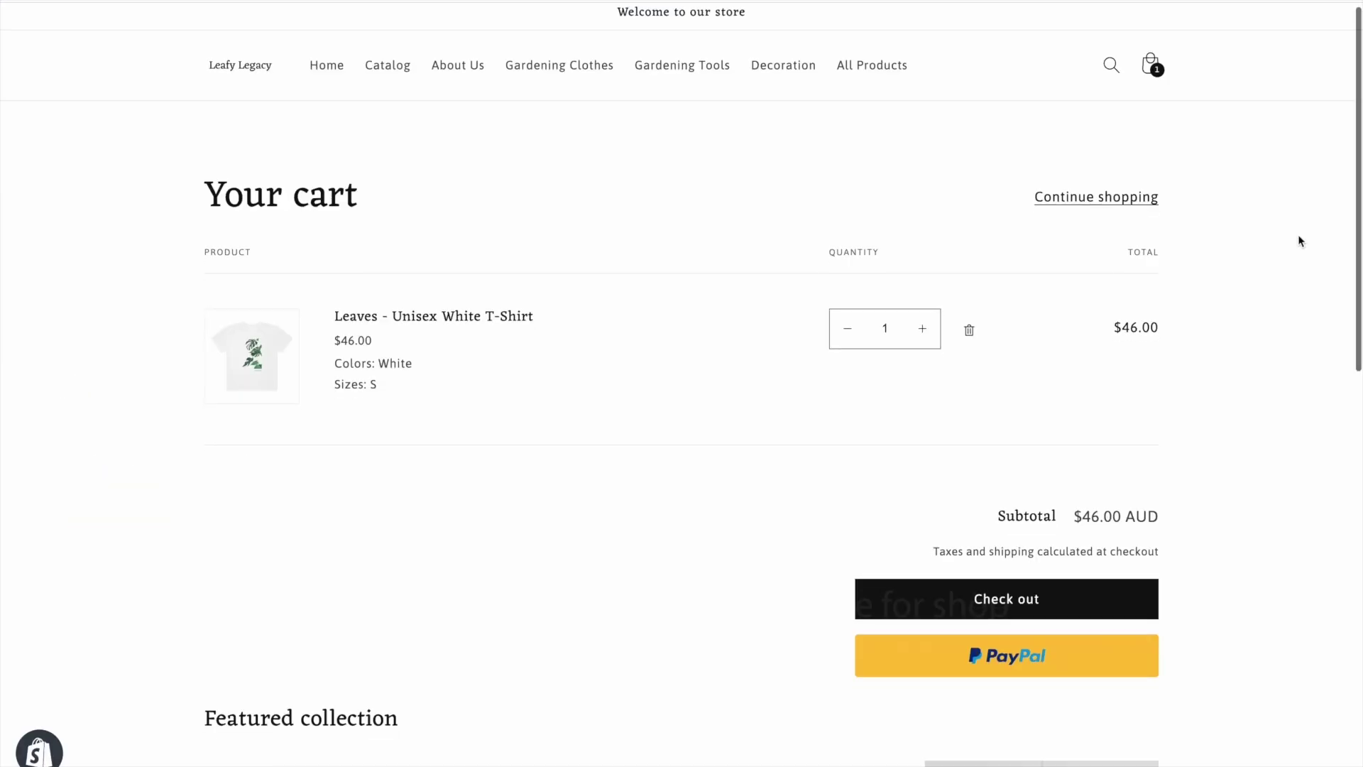
# Bring up Clay Plant Pot's related-products editor, listing Soil Bag and Green Watering Pot.
pyautogui.scroll(-2, 1298, 235)
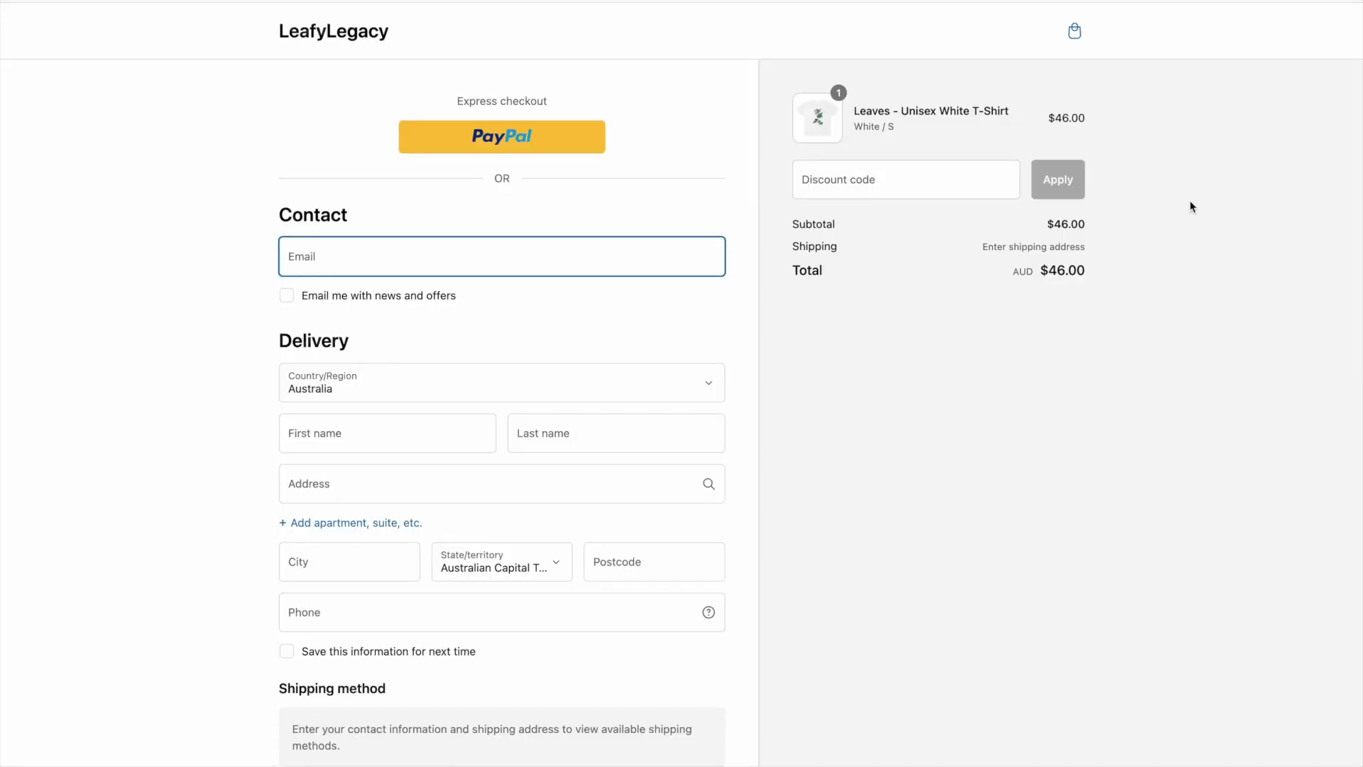
pyautogui.scroll(-2, 1186, 206)
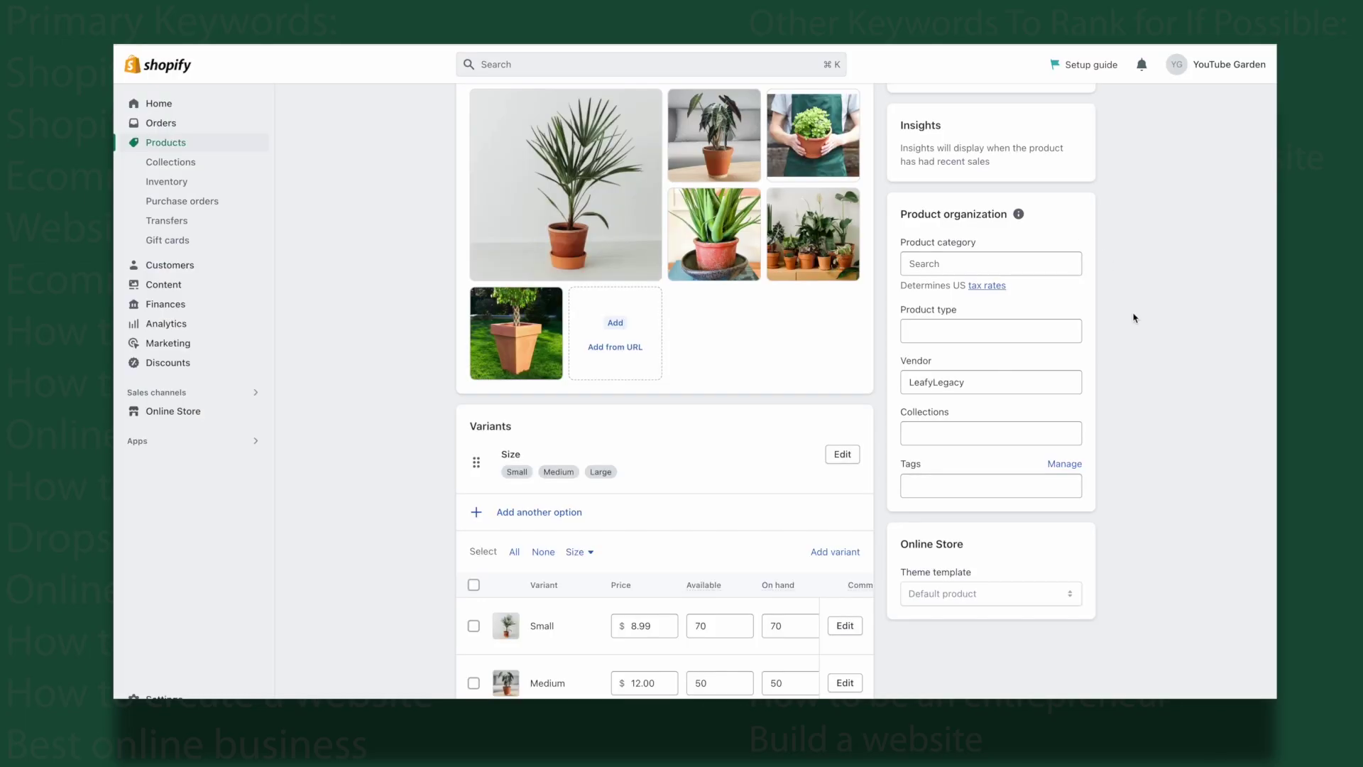
pyautogui.click(1043, 433)
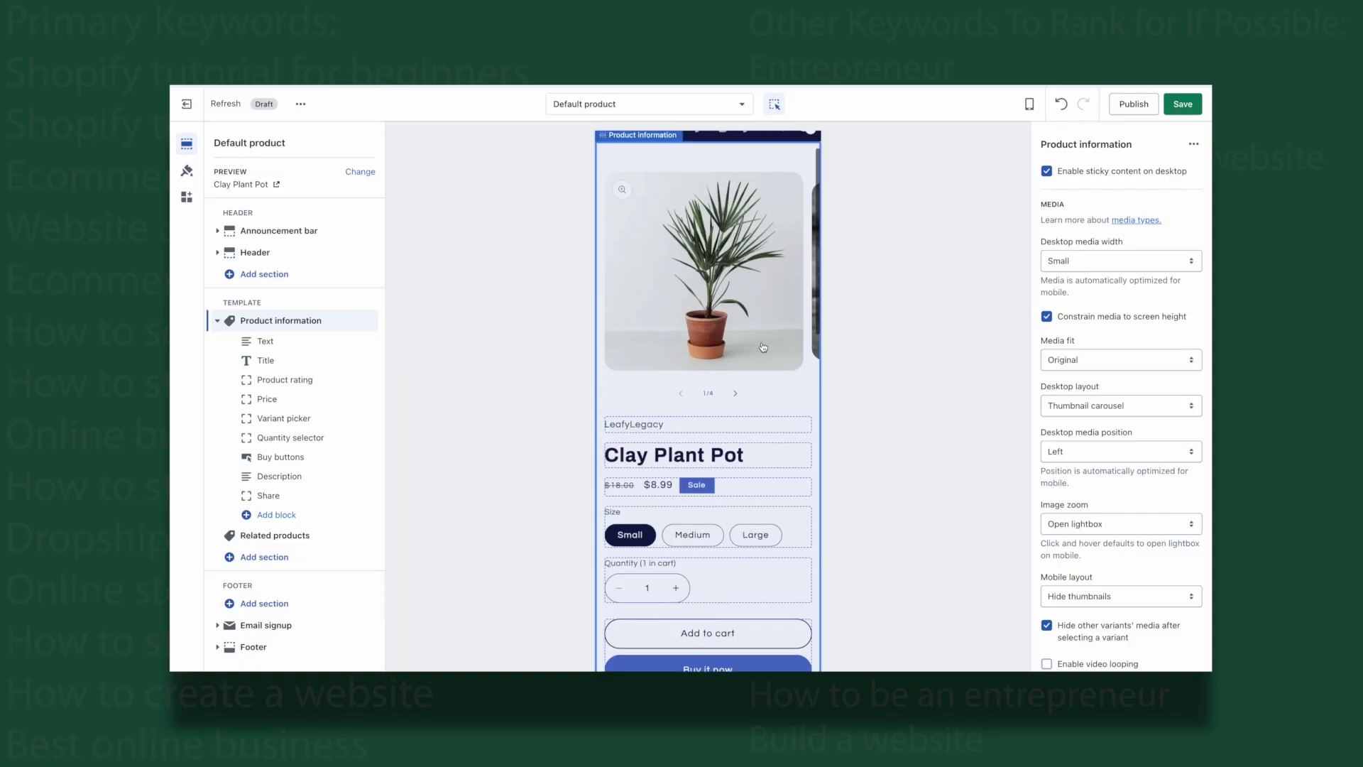
pyautogui.scroll(-1, 763, 347)
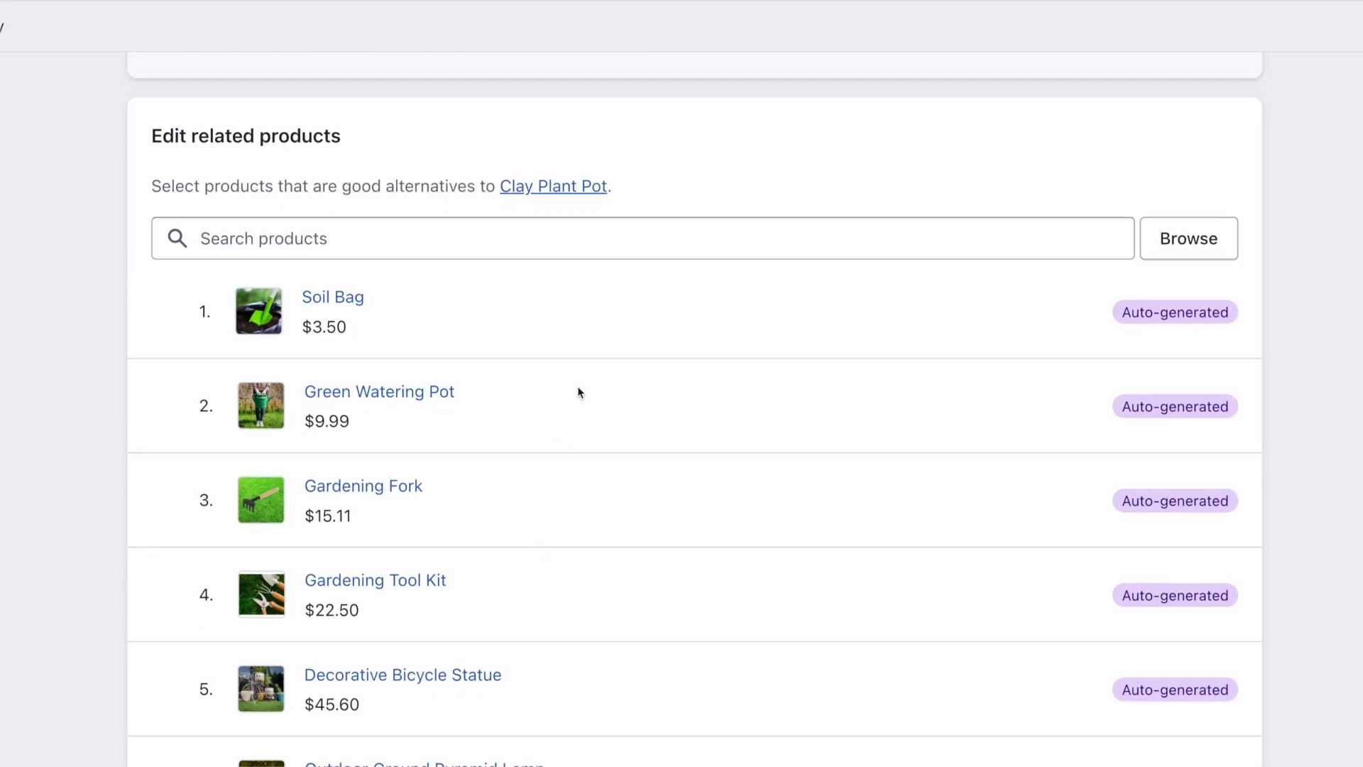
# Save the Clay Plant Pot recommendation edits and return to the Stores list showing LeafyLegacy.
pyautogui.click(684, 233)
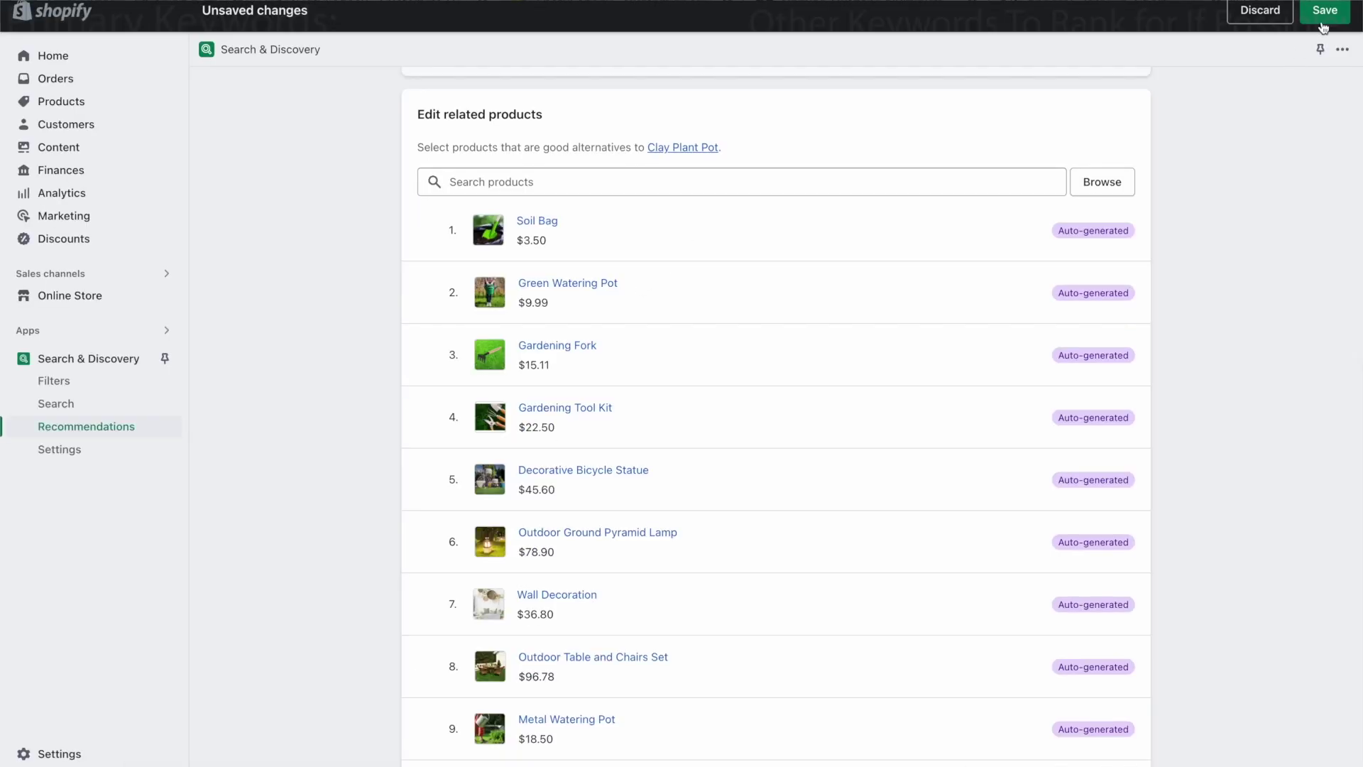
pyautogui.click(1322, 27)
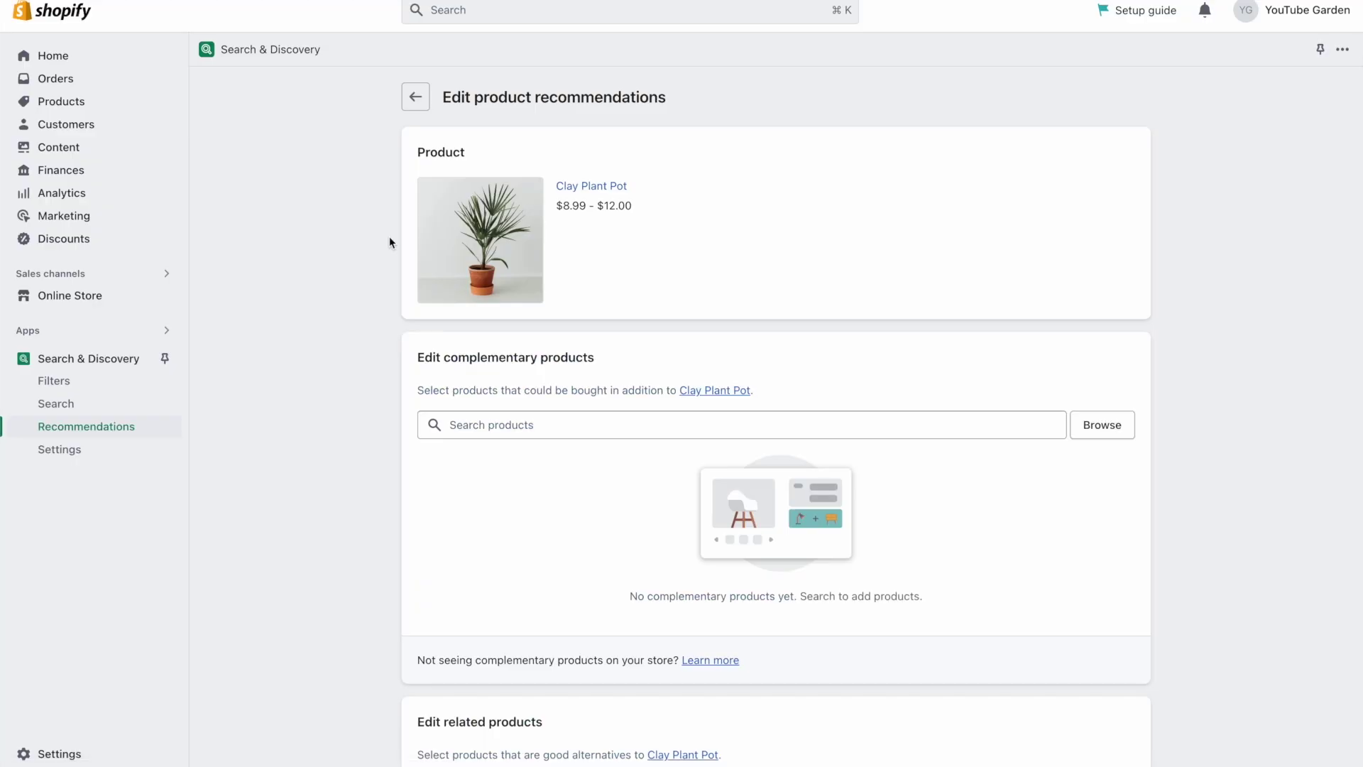
pyautogui.scroll(-2, 384, 379)
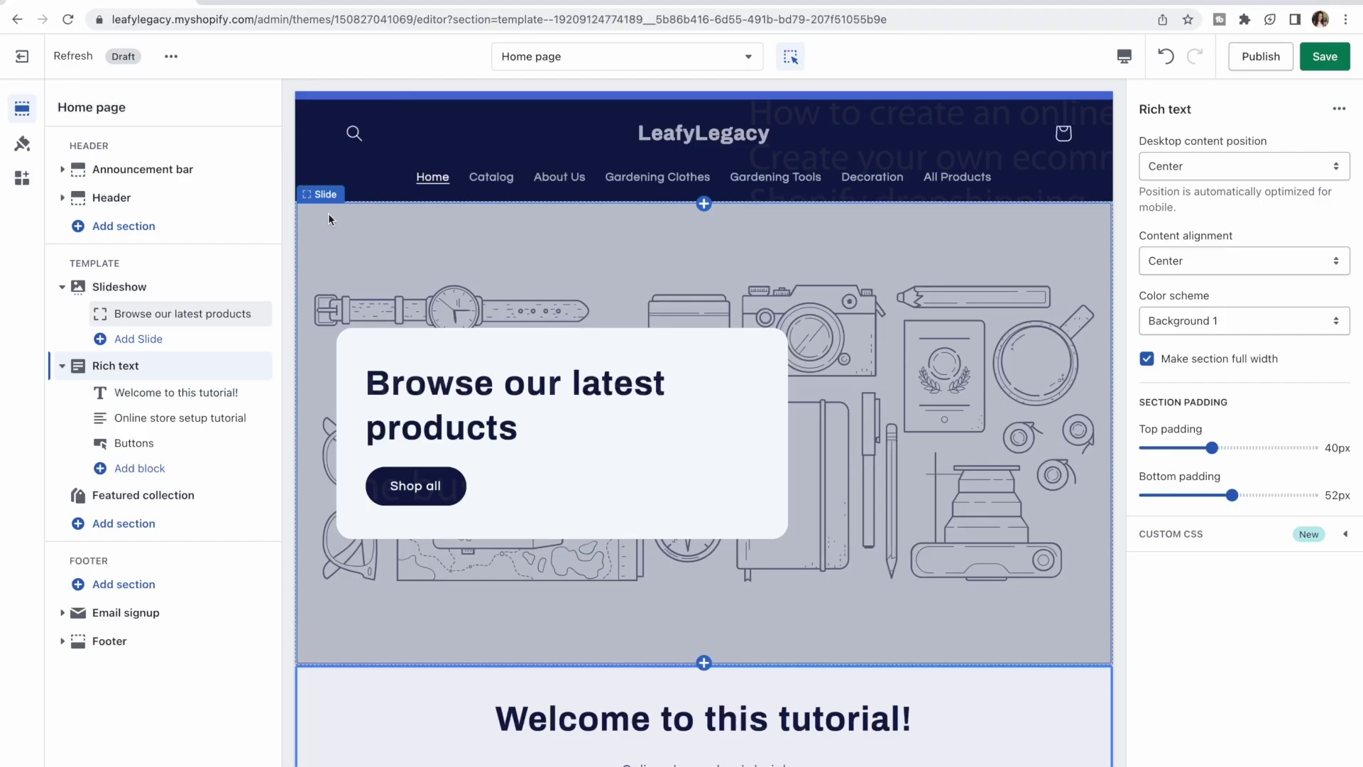
pyautogui.click(22, 142)
pyautogui.scroll(-3, 130, 322)
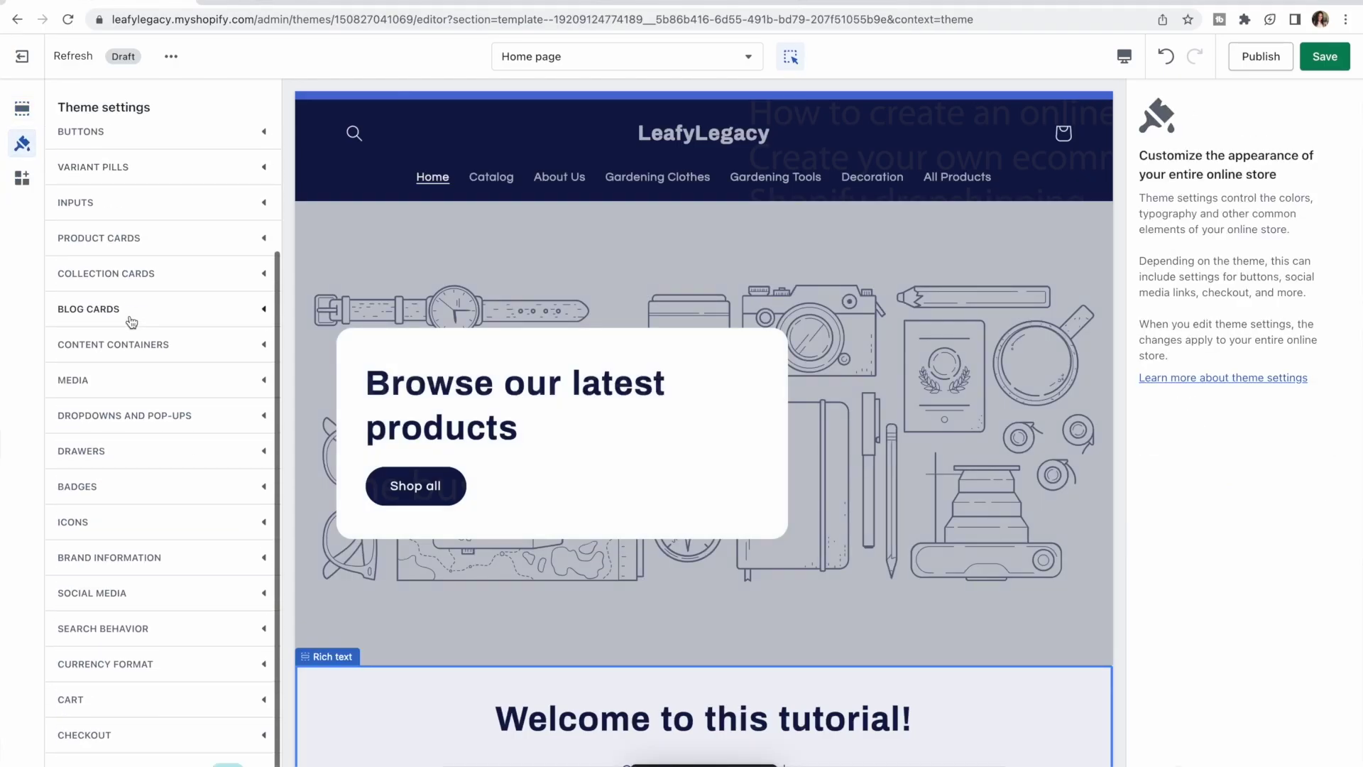
pyautogui.scroll(3, 130, 322)
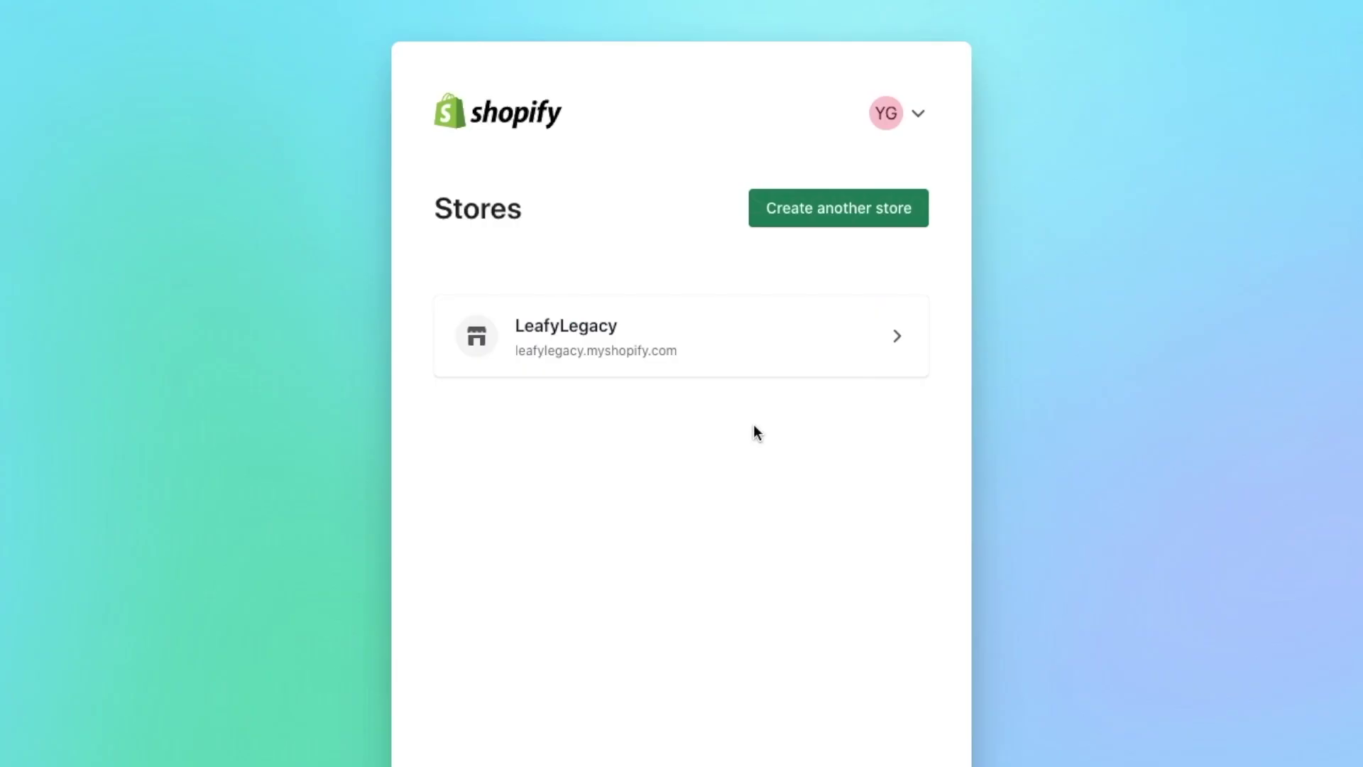
# Add the Dawn theme to LeafyLegacy's theme library and open its editor in a new tab.
pyautogui.click(697, 377)
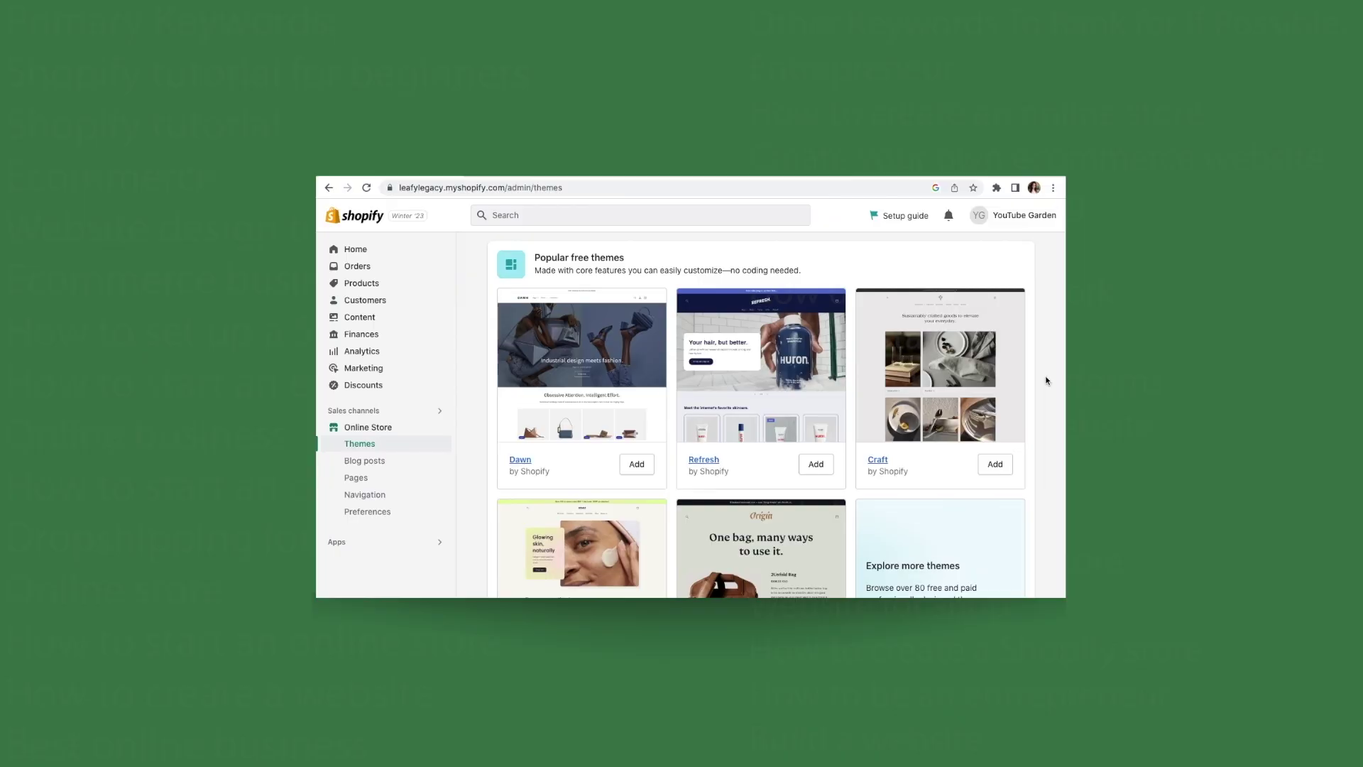
pyautogui.scroll(-3, 1045, 381)
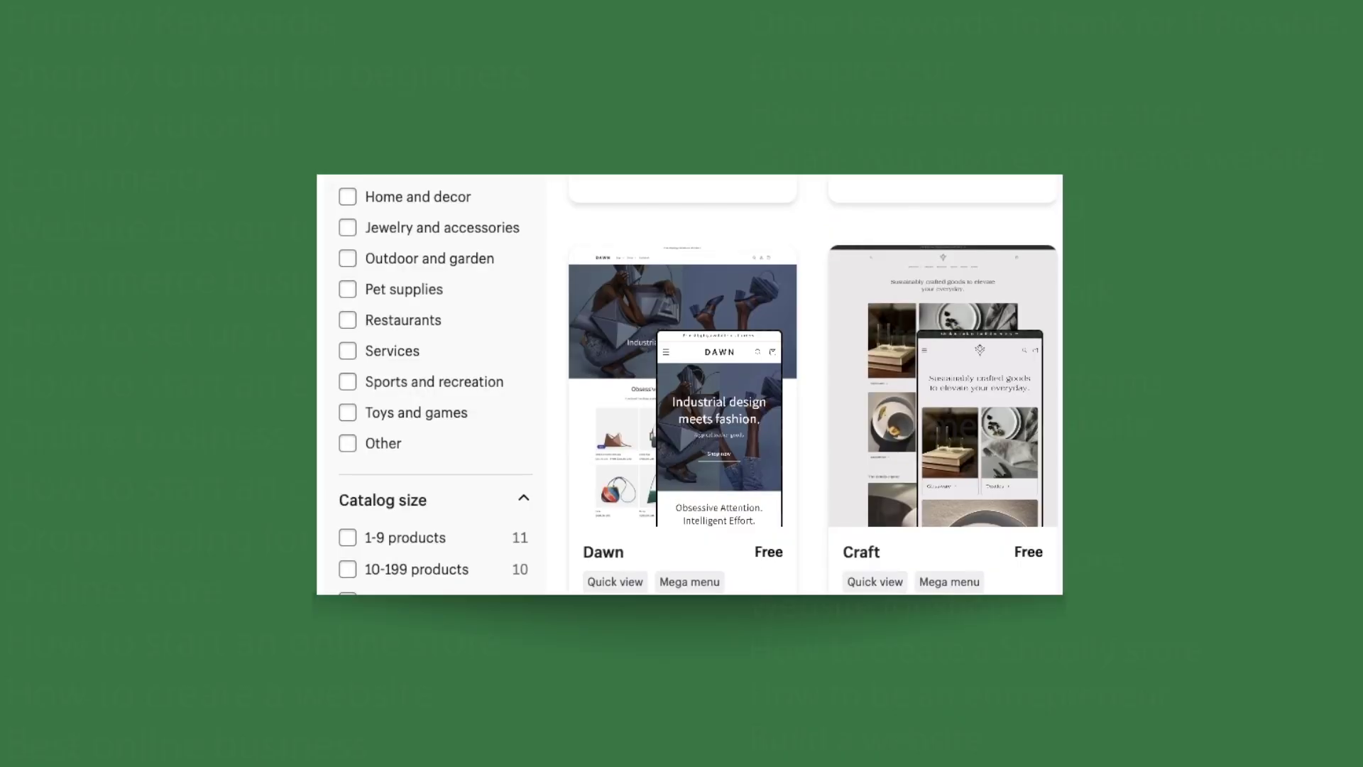
pyautogui.scroll(-2, 698, 384)
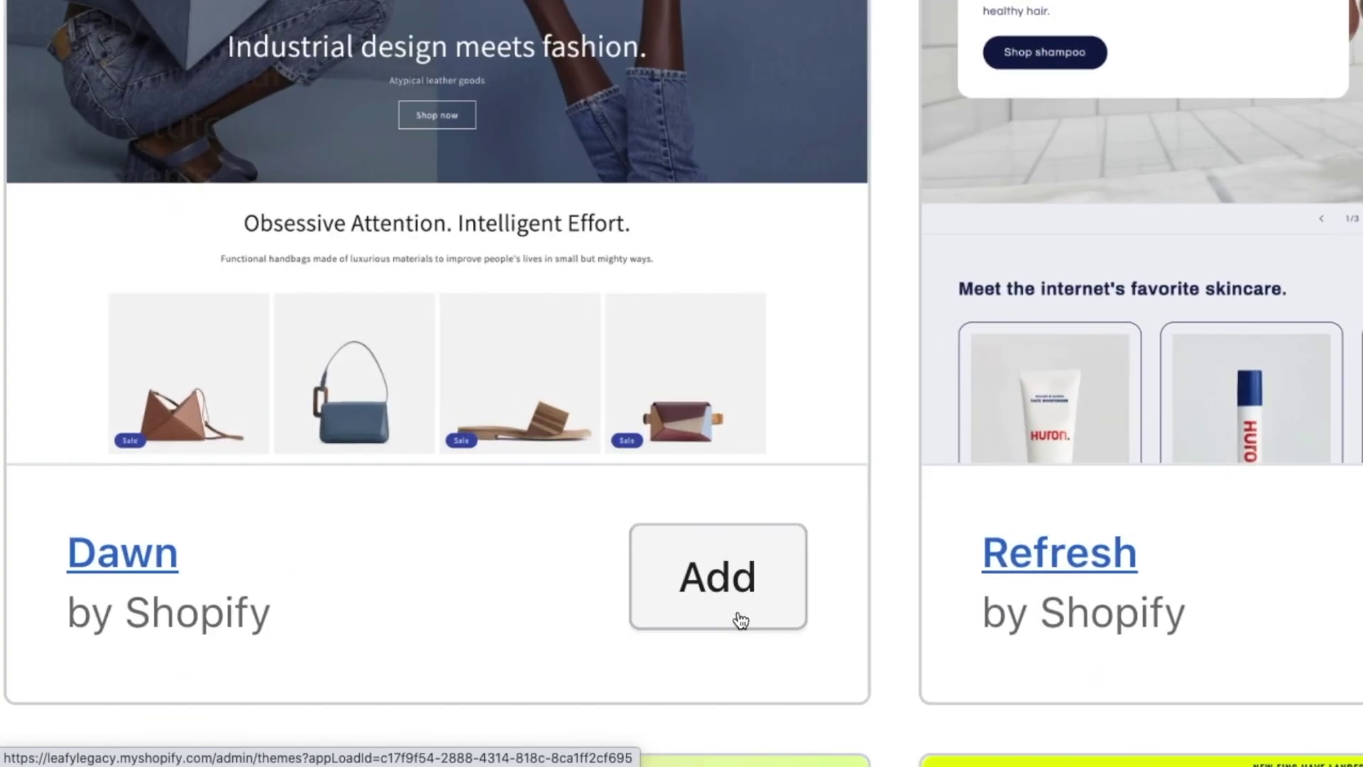
pyautogui.click(741, 619)
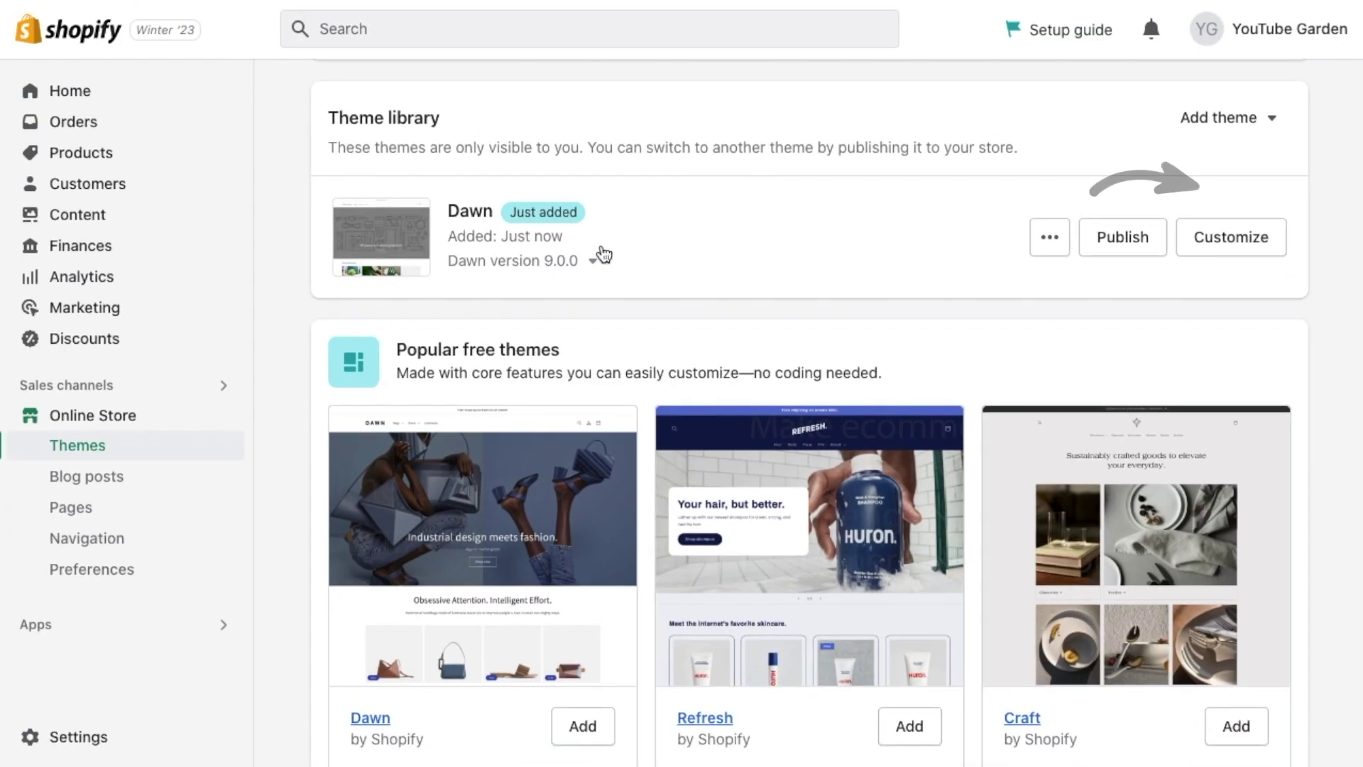
pyautogui.rightClick(1217, 253)
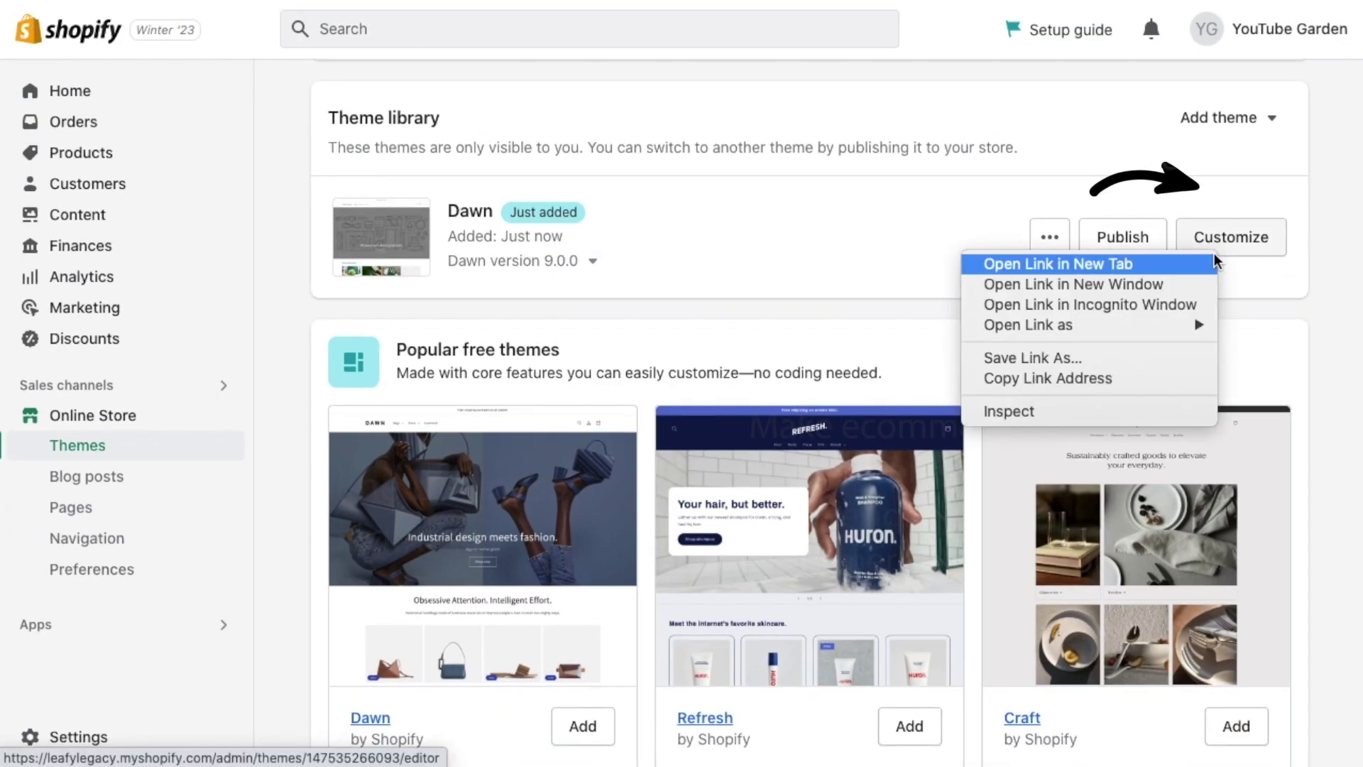
pyautogui.click(1150, 264)
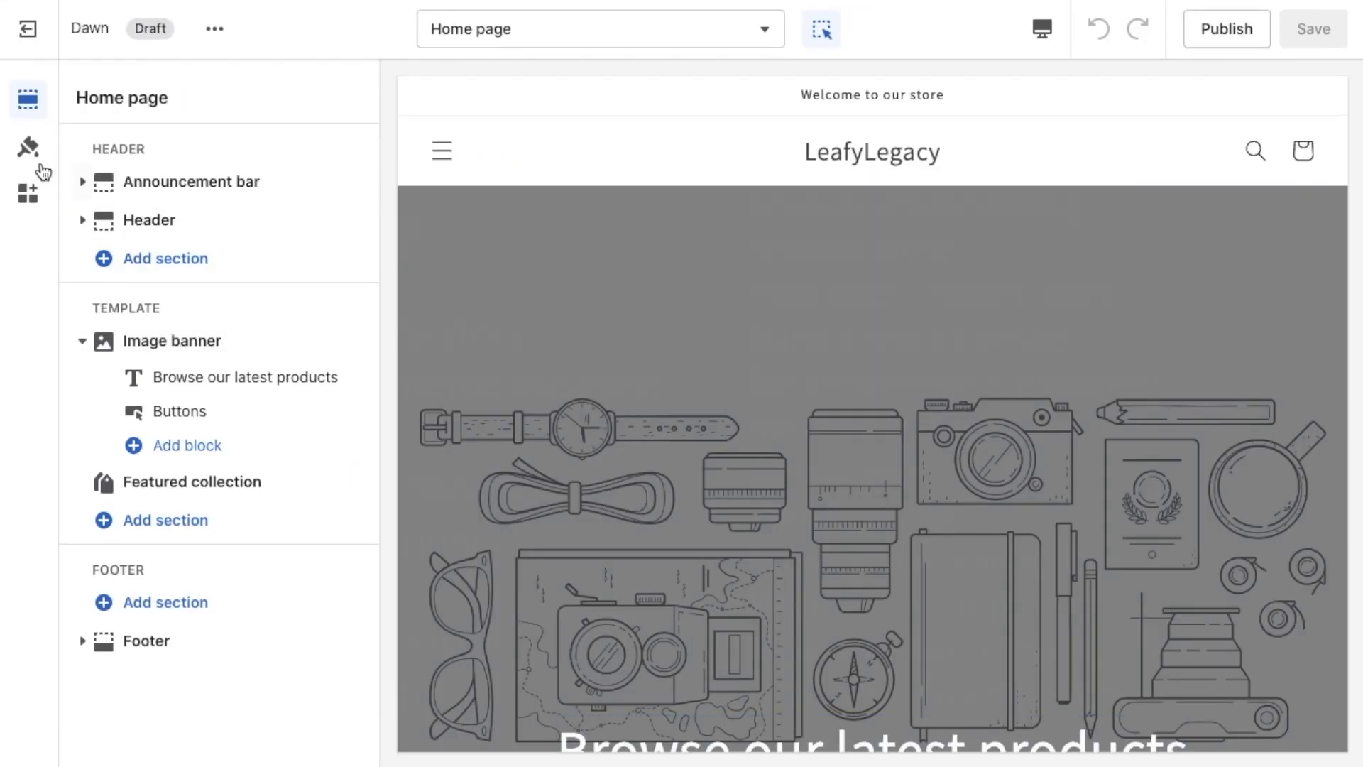
# Review the Colors and Typography theme settings, then move Slideshow above the Image banner.
pyautogui.click(32, 154)
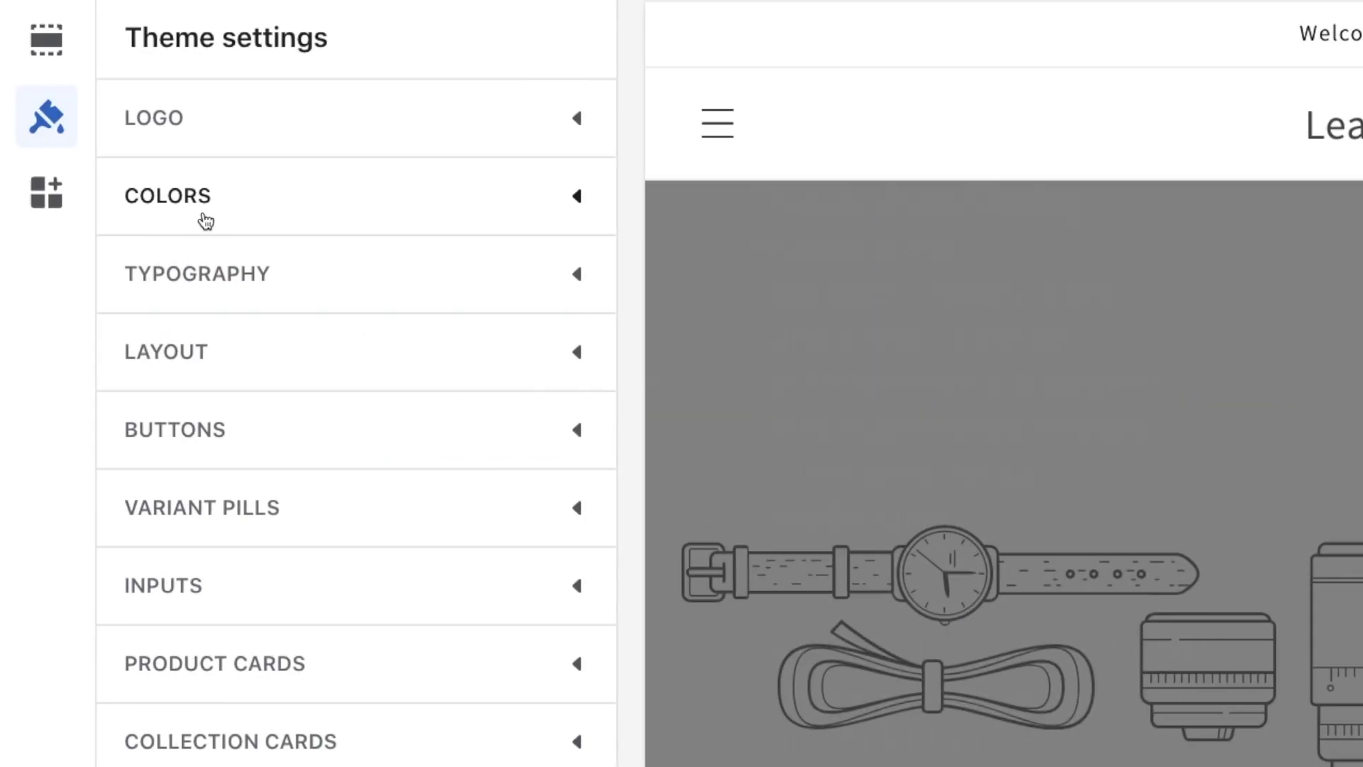
pyautogui.click(130, 205)
pyautogui.scroll(-8, 266, 219)
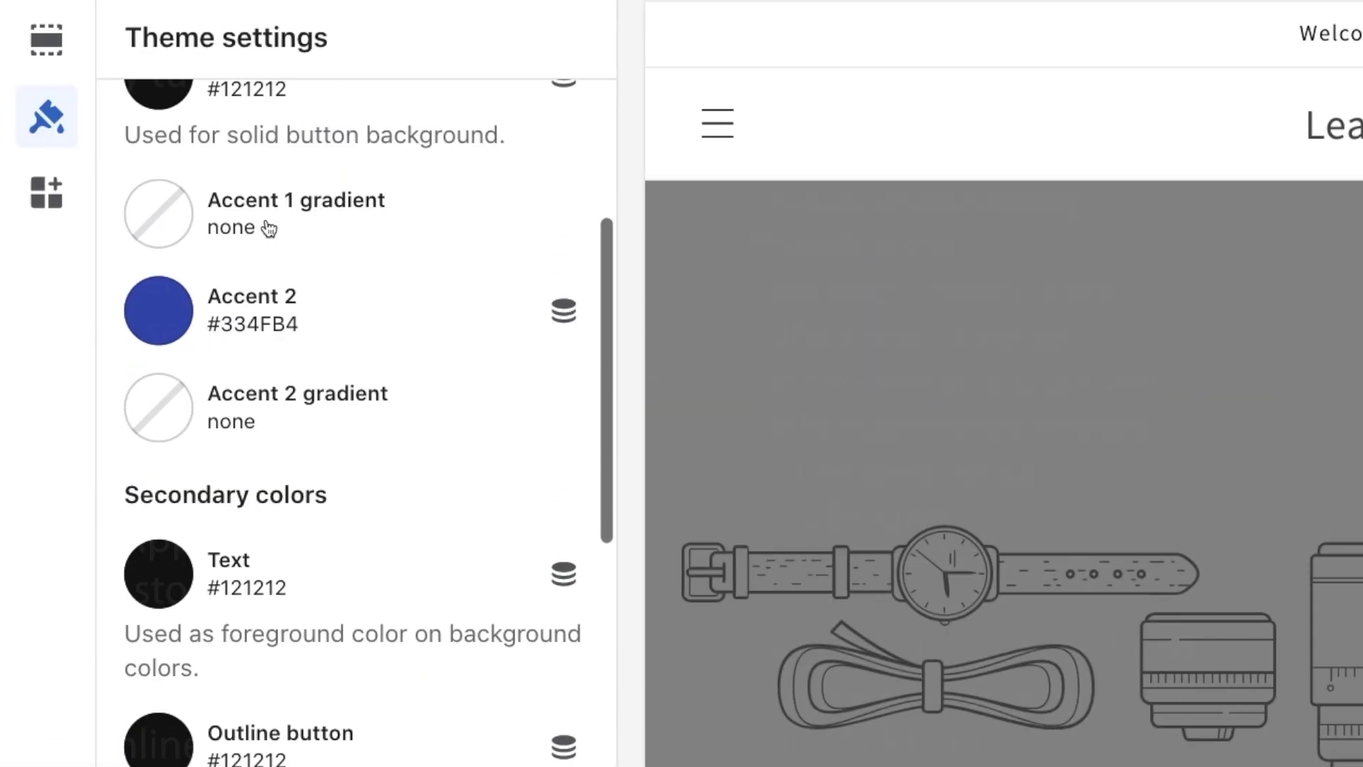
pyautogui.scroll(-10, 265, 219)
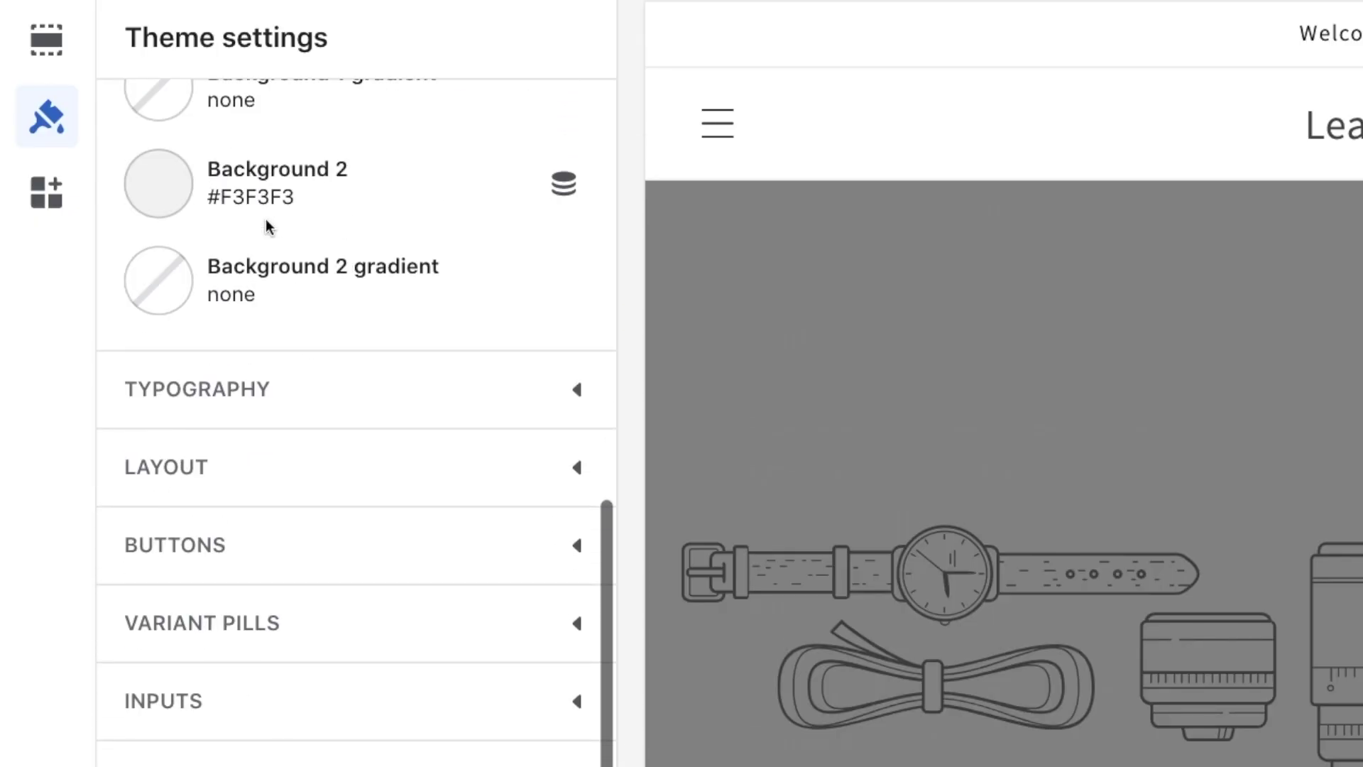
pyautogui.click(573, 265)
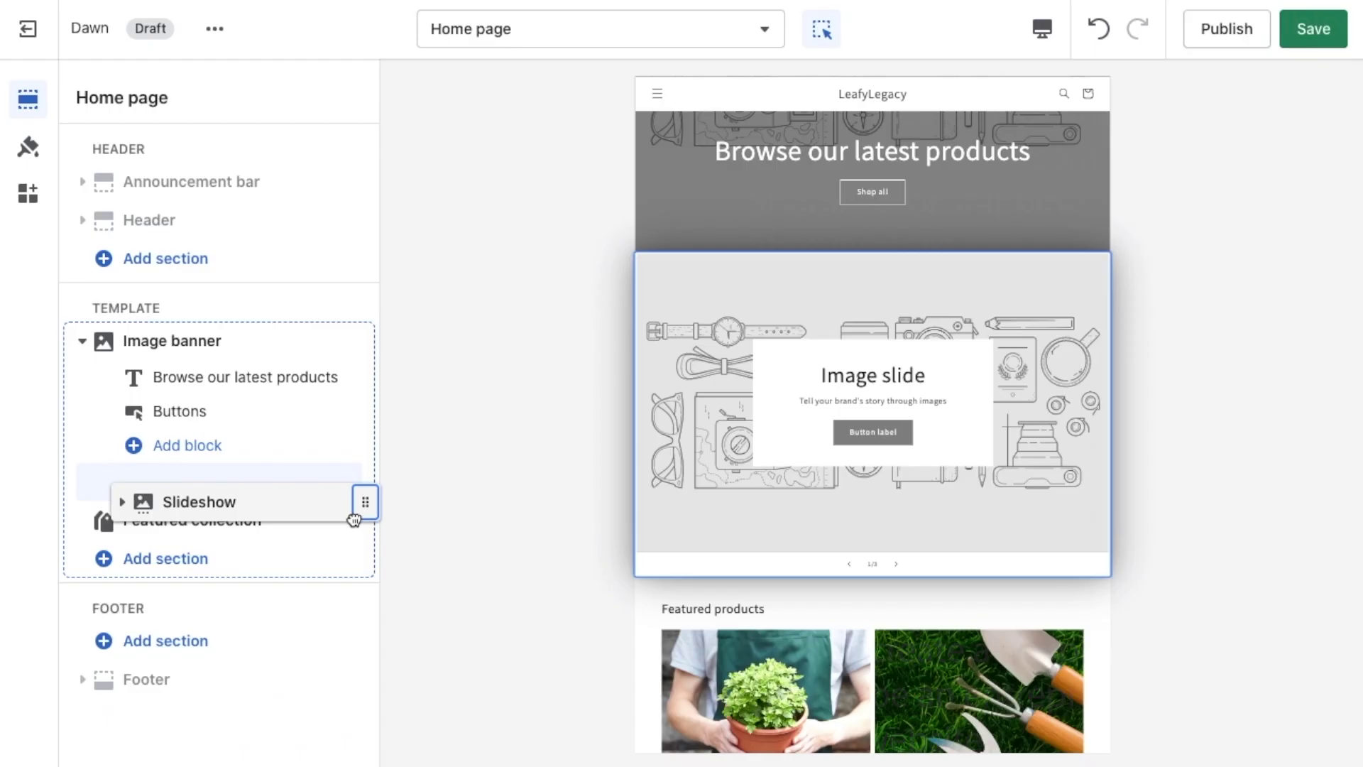
pyautogui.moveTo(355, 518); pyautogui.dragTo(351, 461)
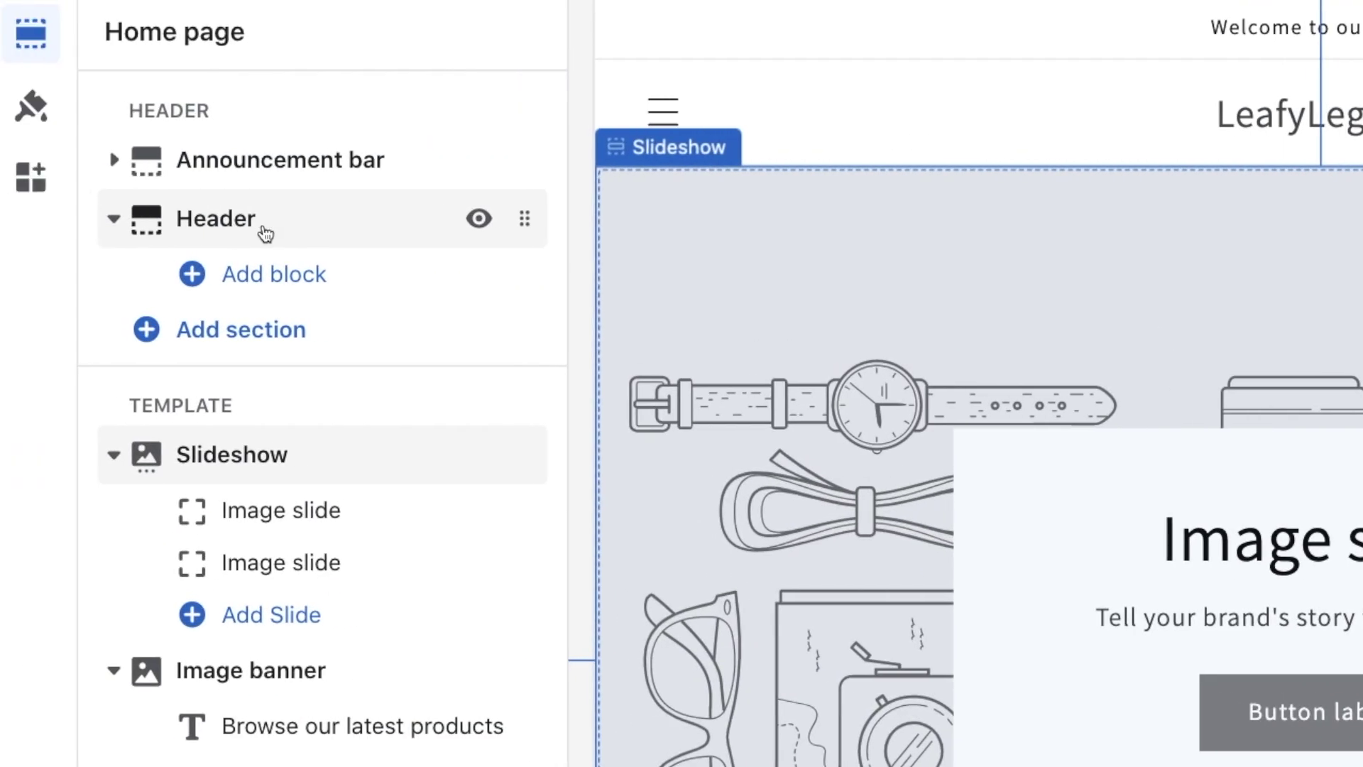
pyautogui.click(264, 233)
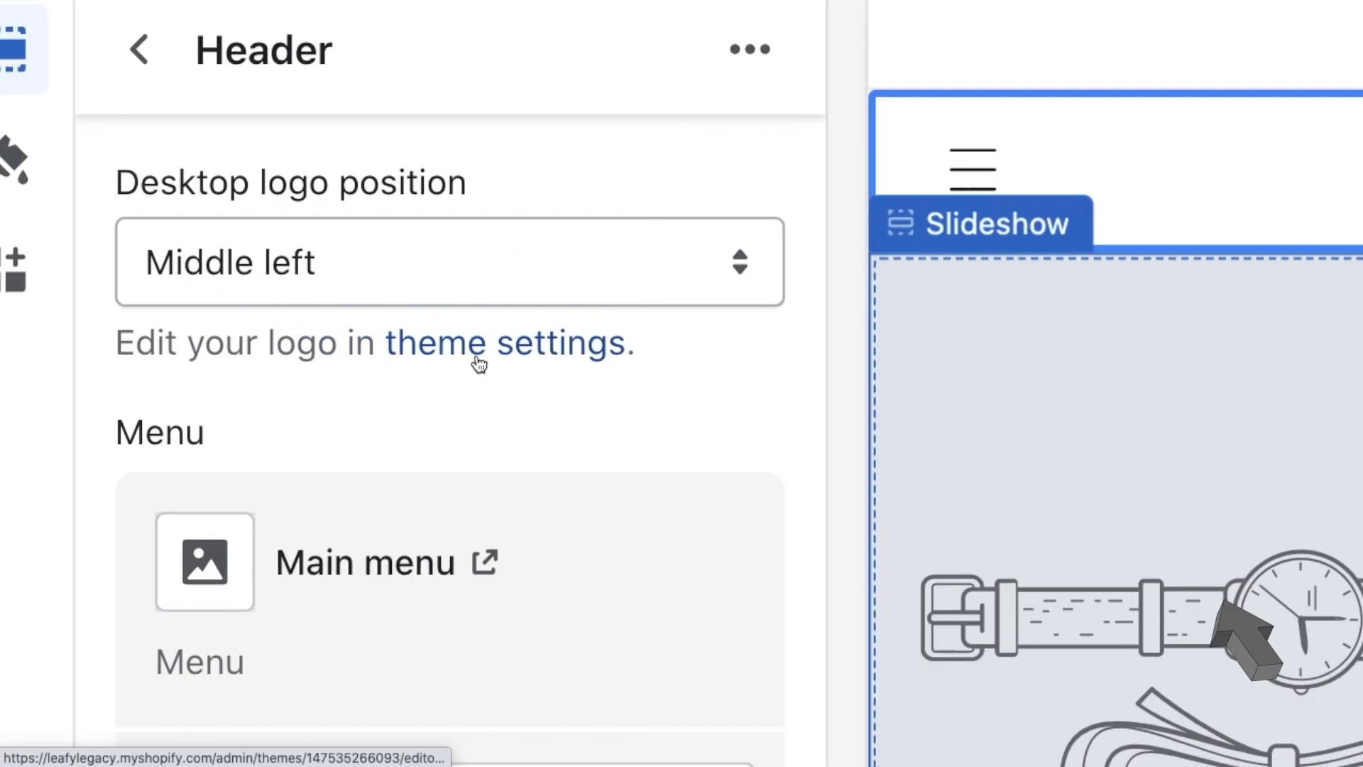
# Set the Leafy_Legacy_Logo image as the store logo in Dawn's theme settings.
pyautogui.click(359, 233)
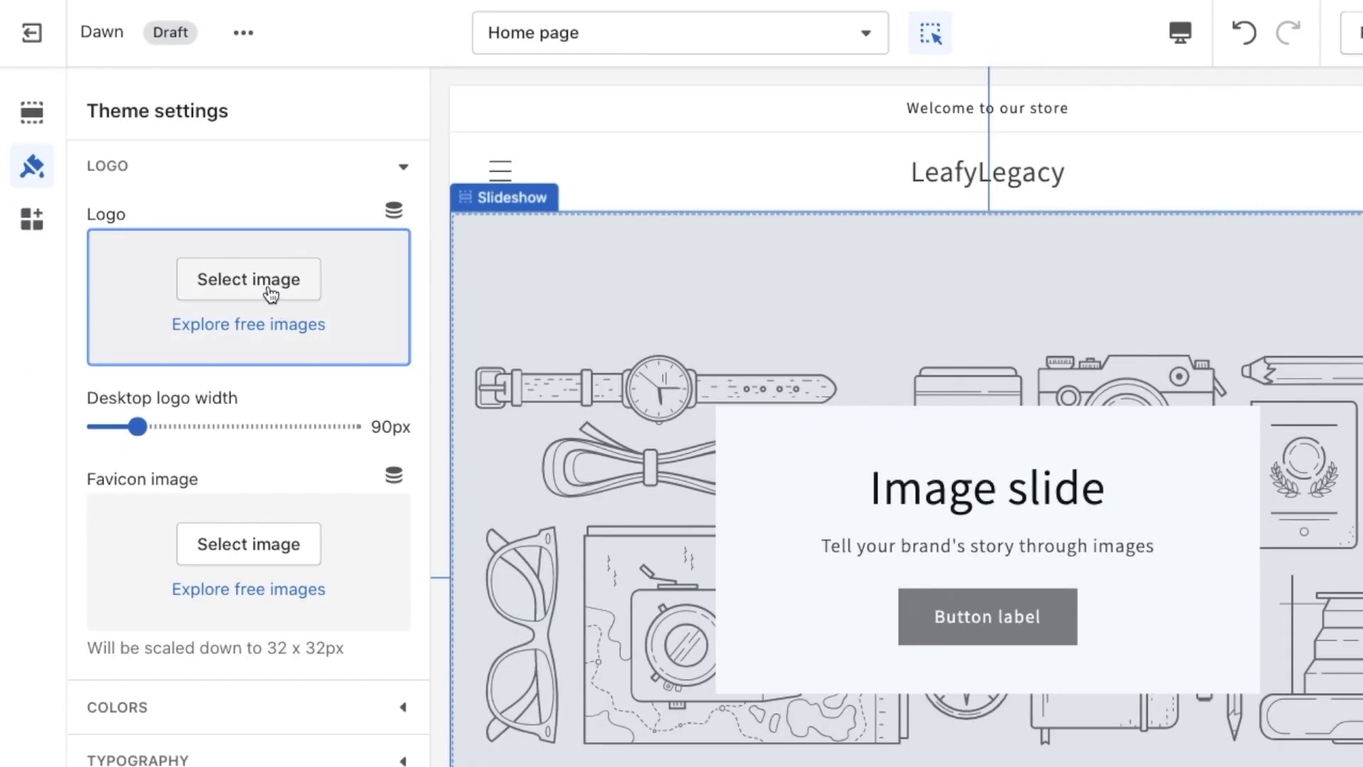
pyautogui.click(269, 293)
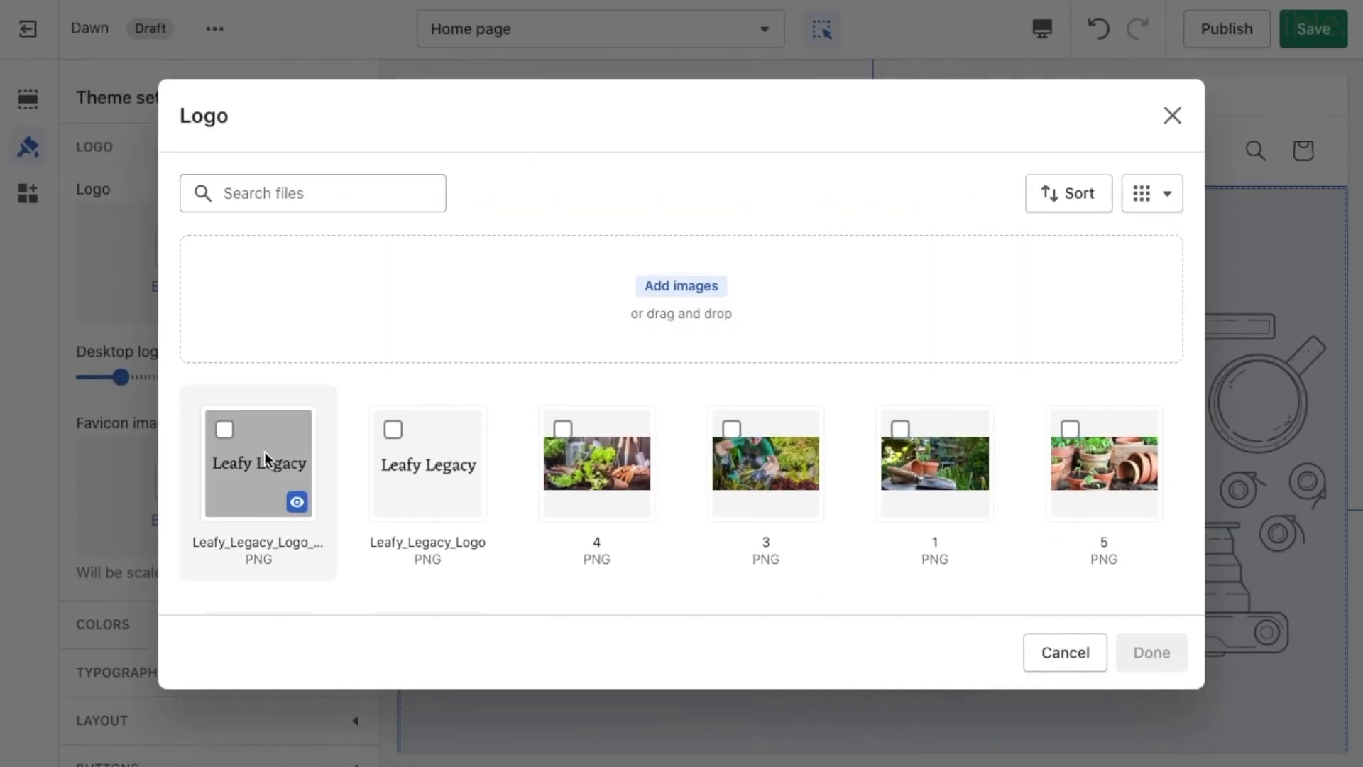
pyautogui.click(266, 451)
pyautogui.click(1152, 652)
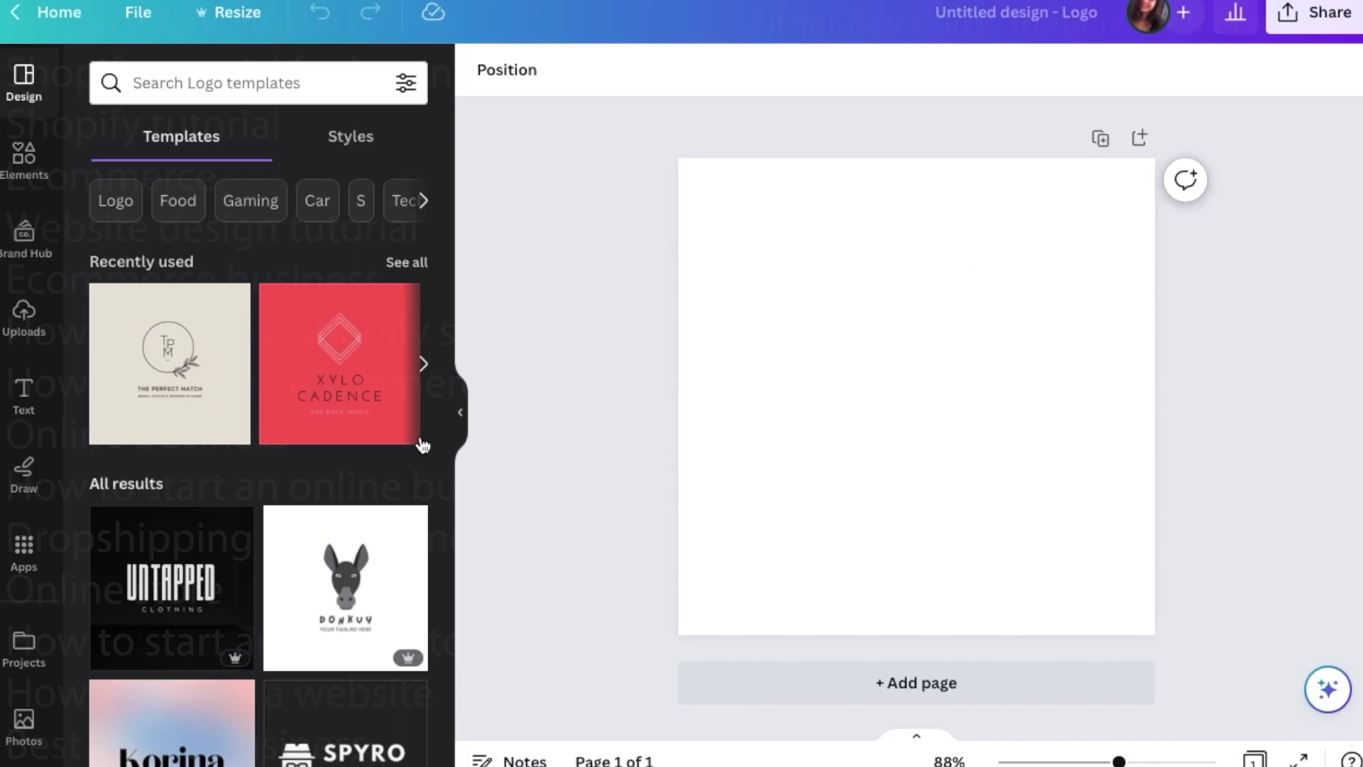
pyautogui.scroll(-5, 394, 462)
pyautogui.scroll(-2, 394, 463)
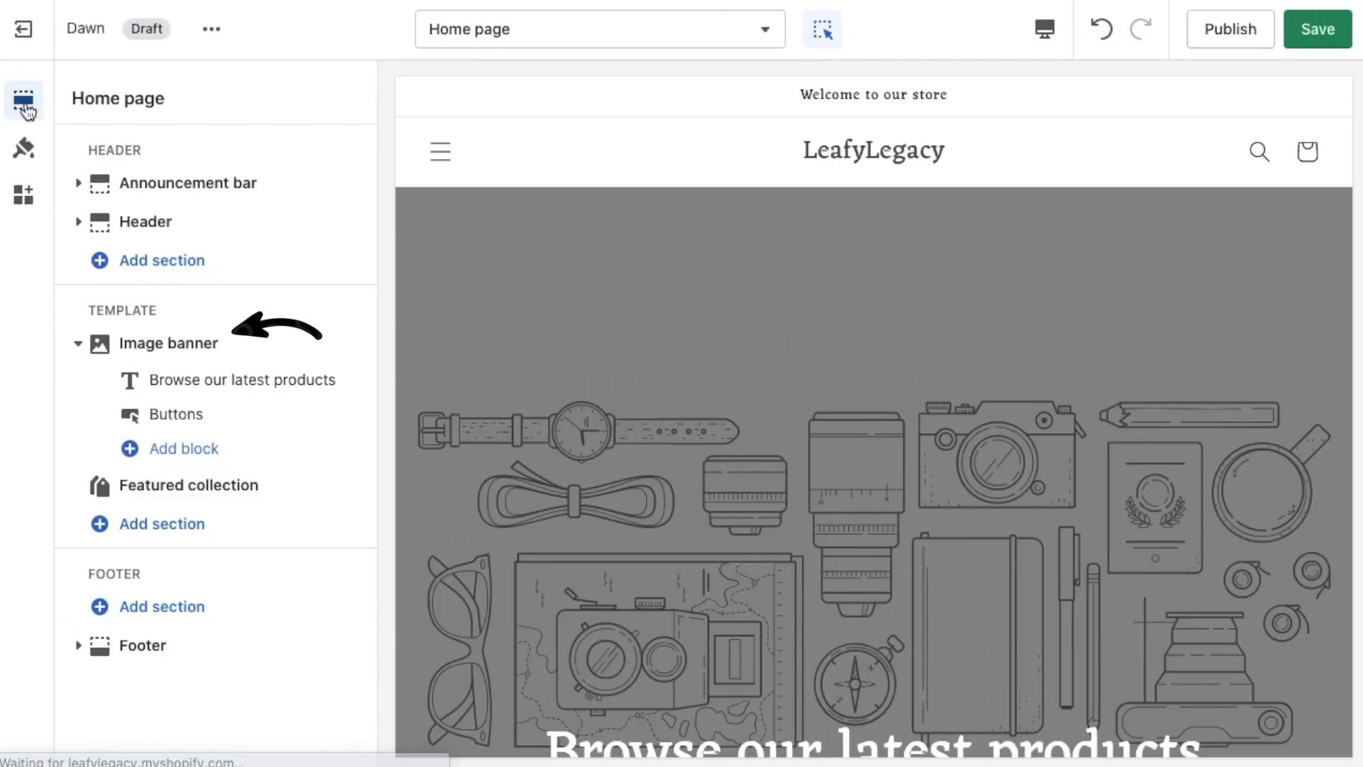
# Give the Image banner image 3 as its picture and the heading 'Leafy Legacy'.
pyautogui.click(248, 339)
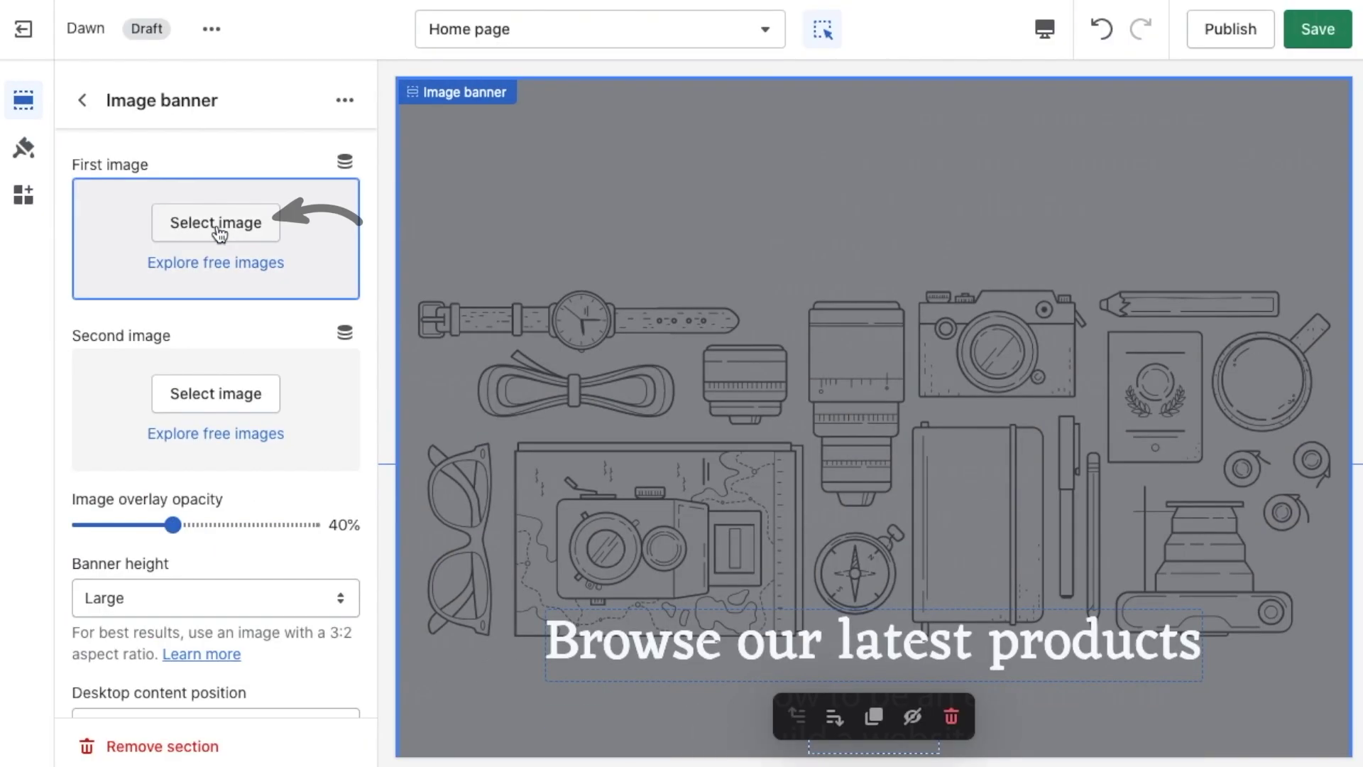
pyautogui.click(255, 222)
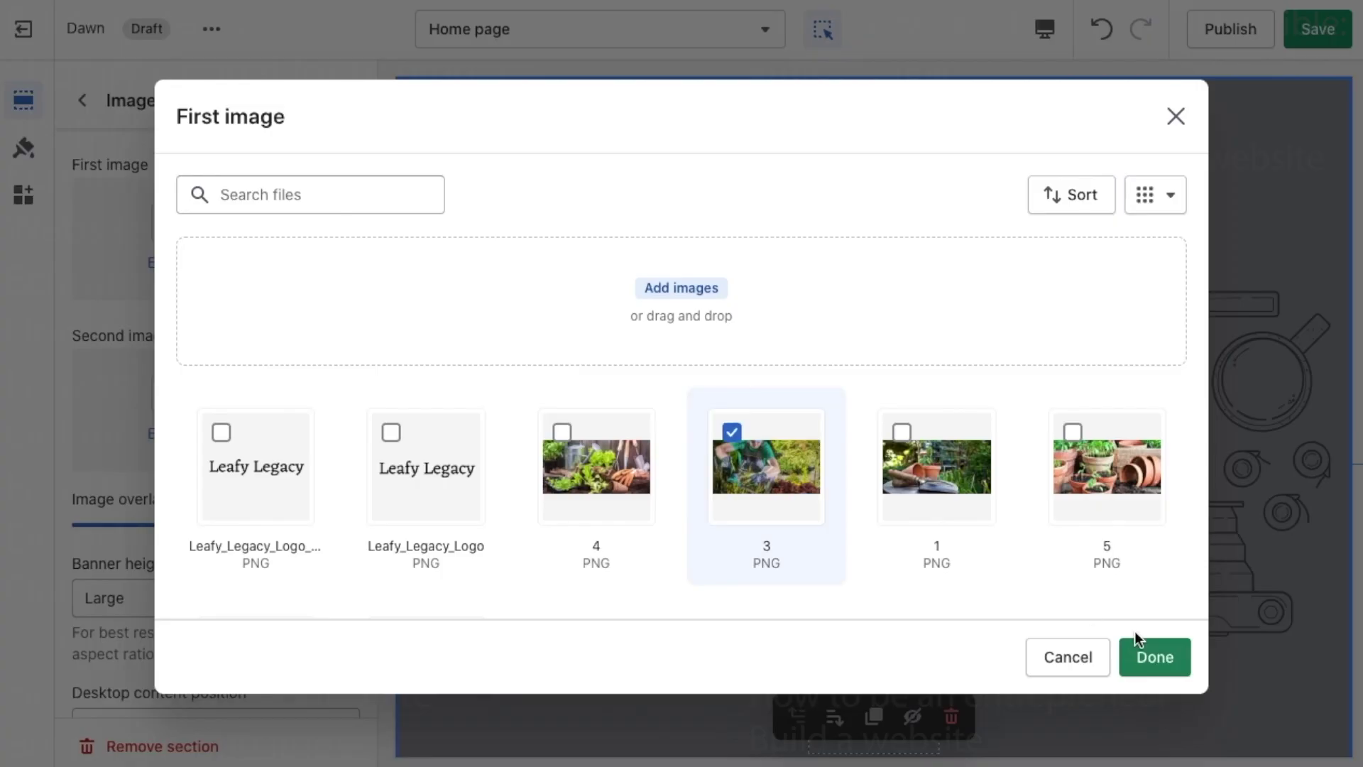
pyautogui.click(1157, 657)
pyautogui.scroll(-4, 1013, 586)
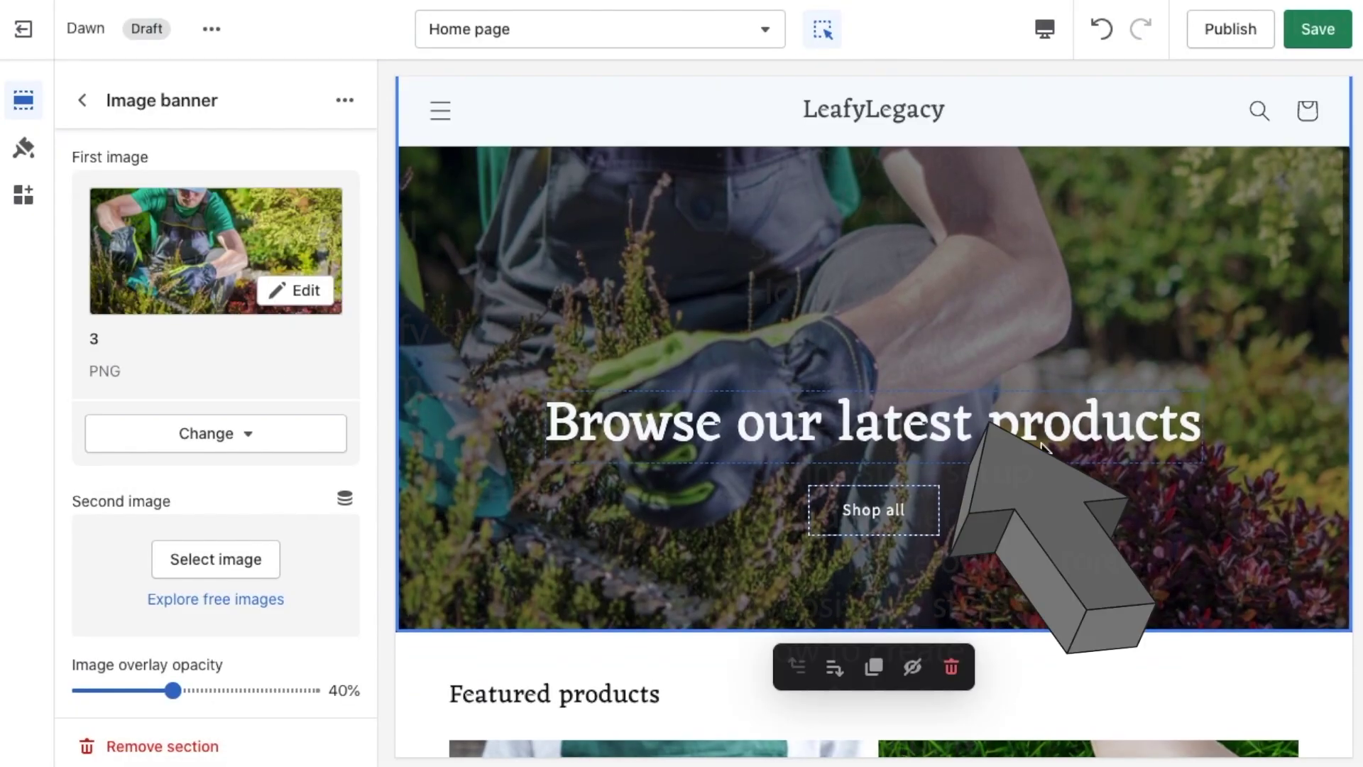
pyautogui.click(1042, 446)
pyautogui.tripleClick(113, 246)
pyautogui.write('Leafy Lega')
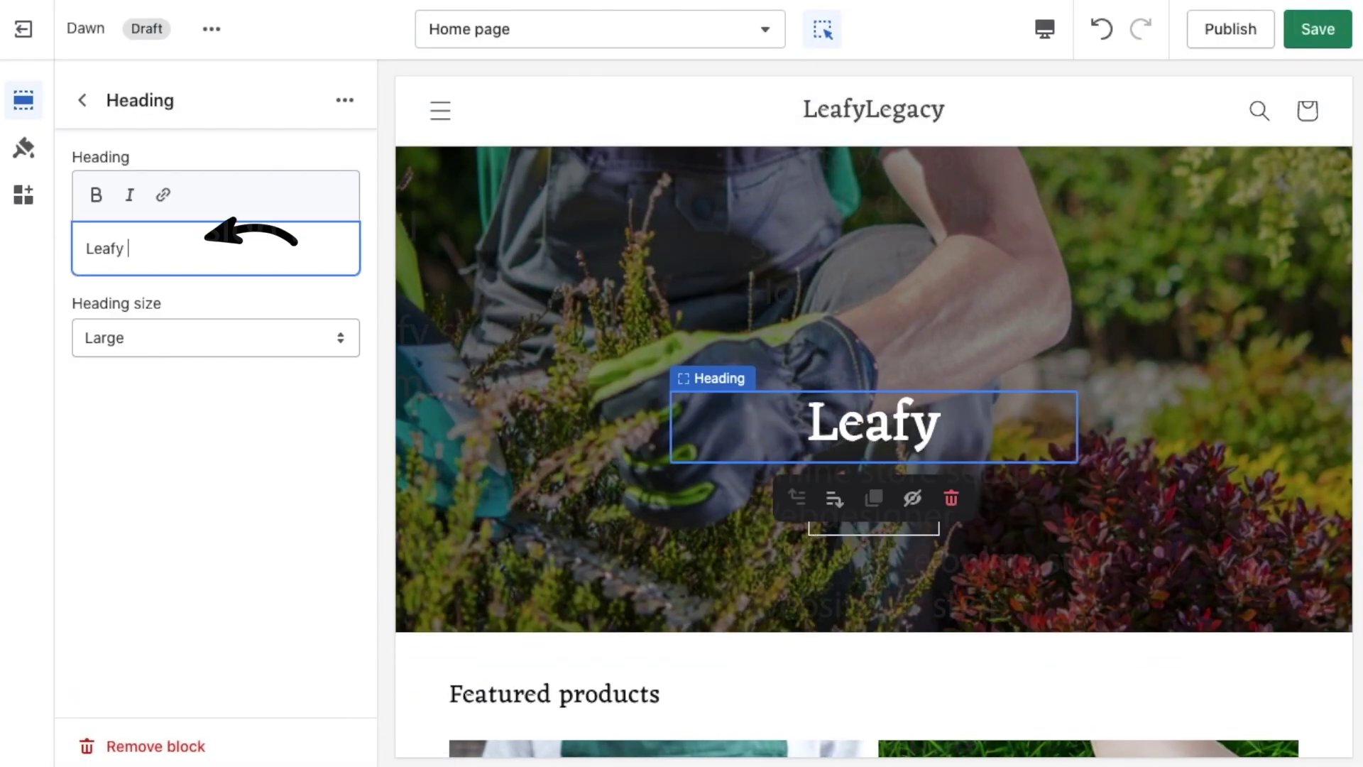
pyautogui.write('cy')
# Add a banner text block reading 'Cultivate your legacy, one plant at a time'.
pyautogui.click(84, 99)
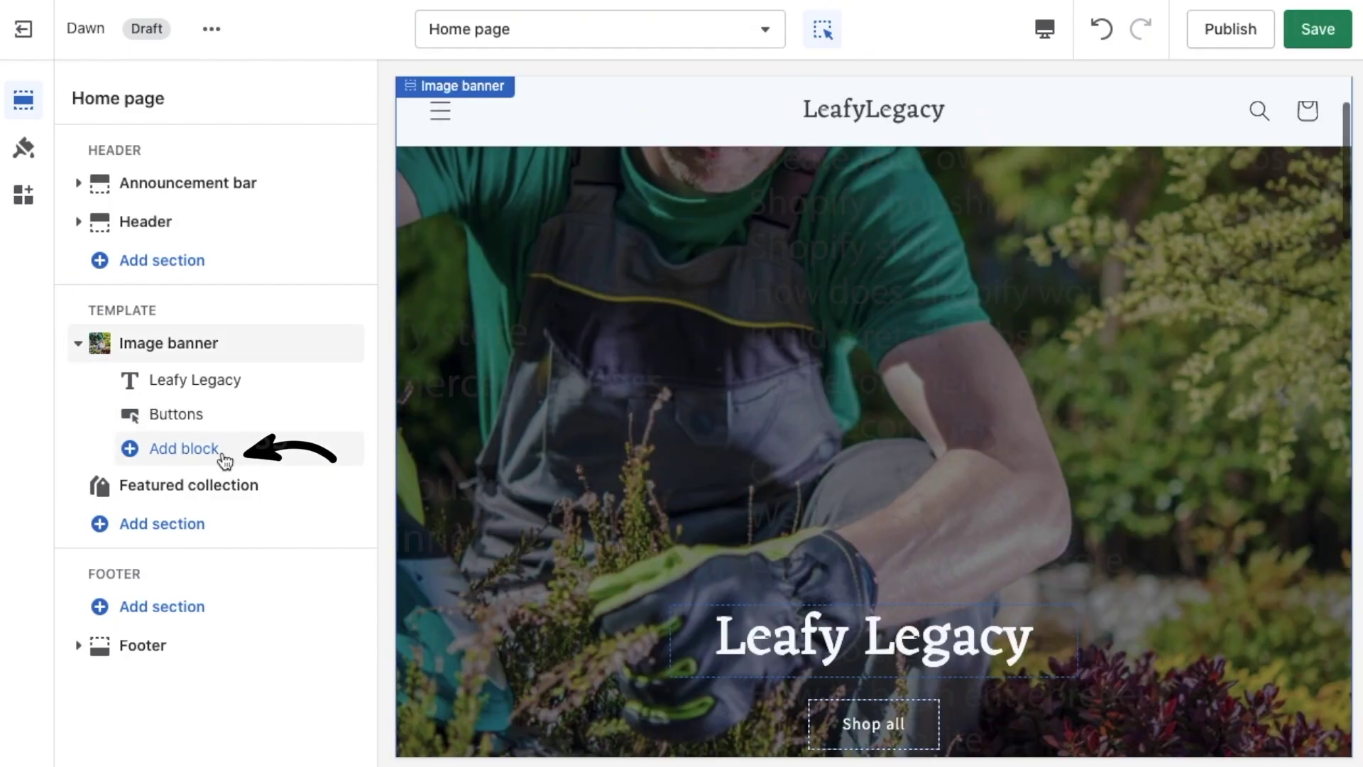
pyautogui.click(229, 453)
pyautogui.click(430, 500)
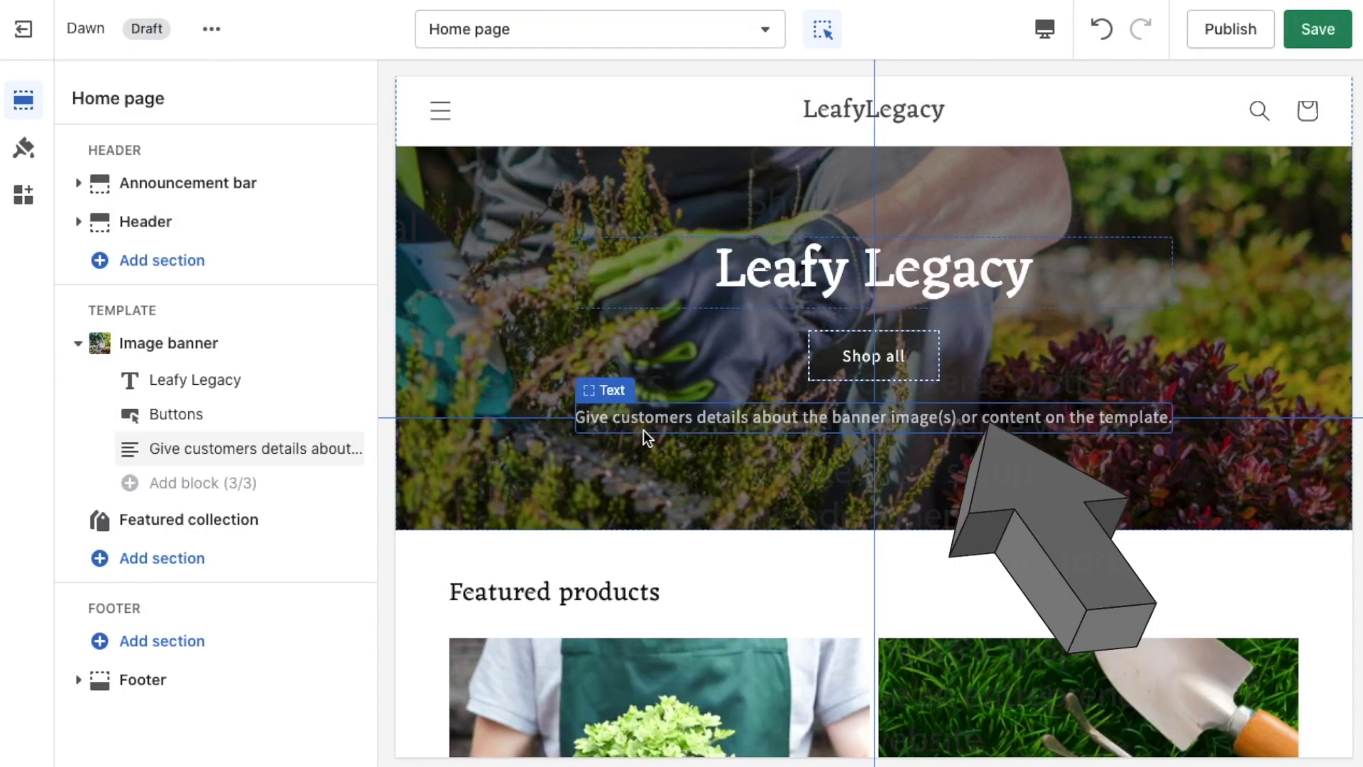
pyautogui.click(697, 424)
pyautogui.tripleClick(113, 246)
pyautogui.write('Cultivate your legacy, one plant')
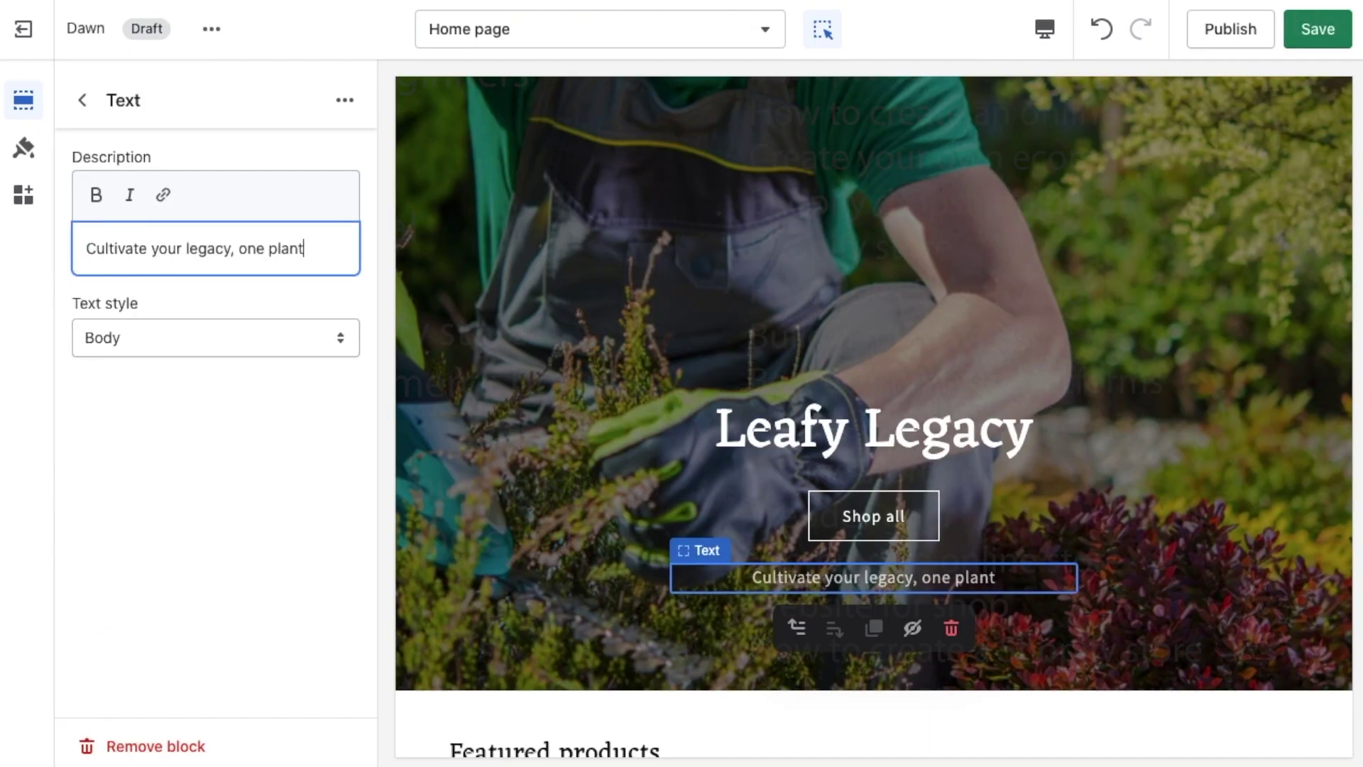
pyautogui.write(' at a tim')
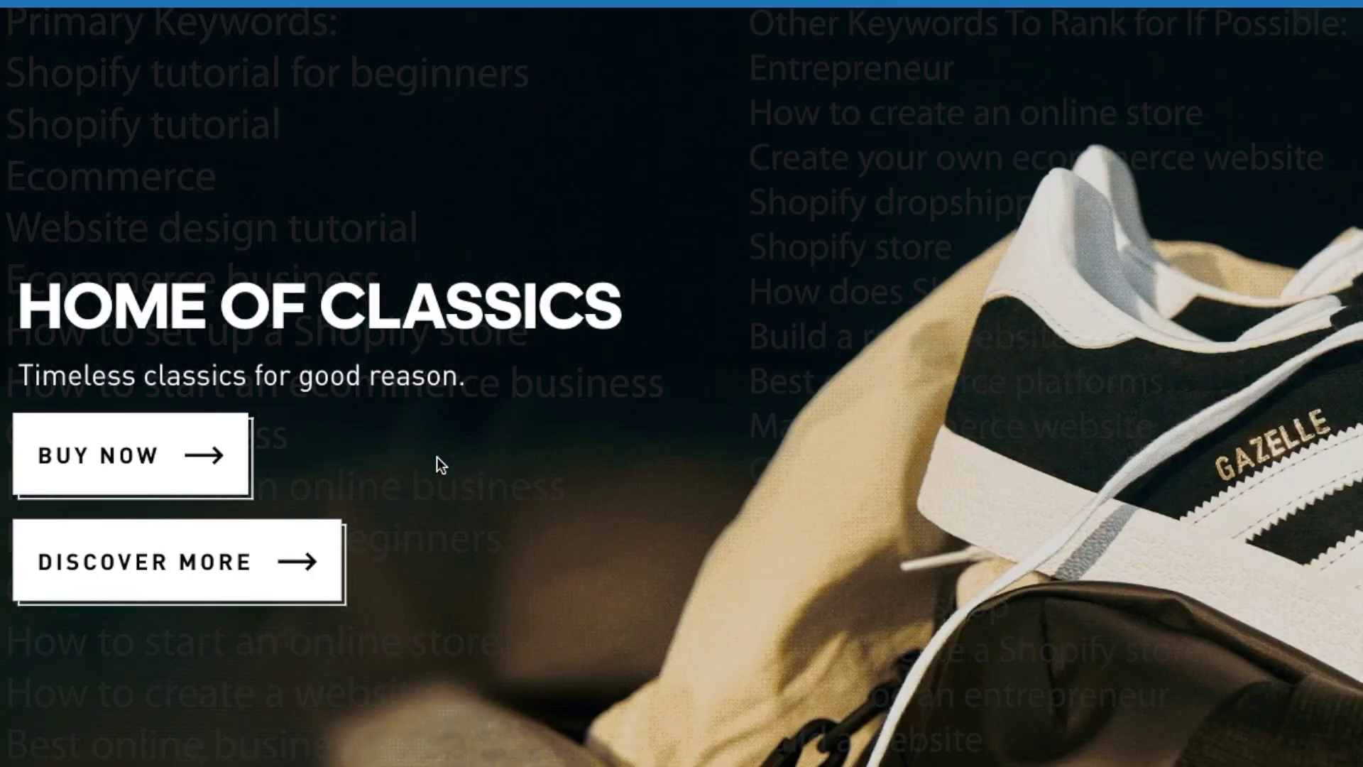
# Return to the Online Store Themes overview, then go to the Products list.
pyautogui.scroll(-9, 564, 453)
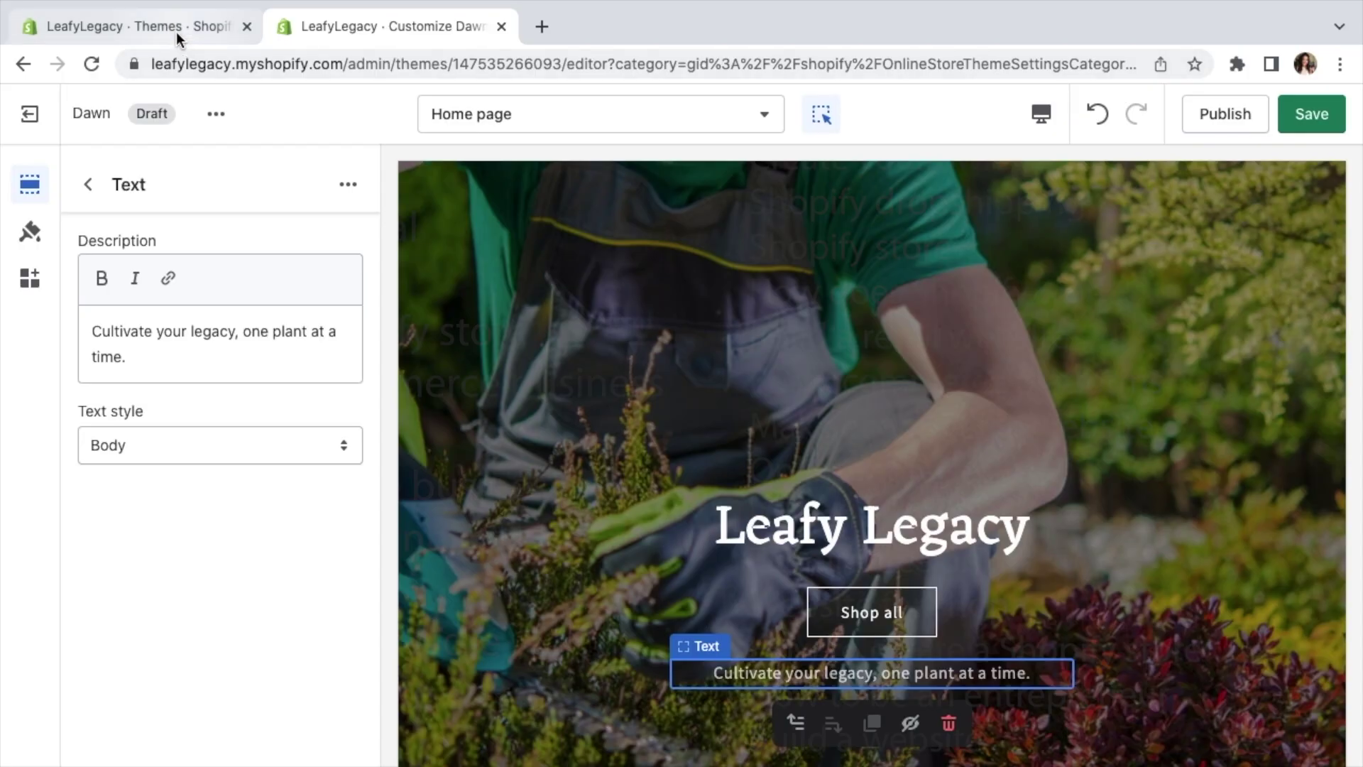
pyautogui.click(176, 31)
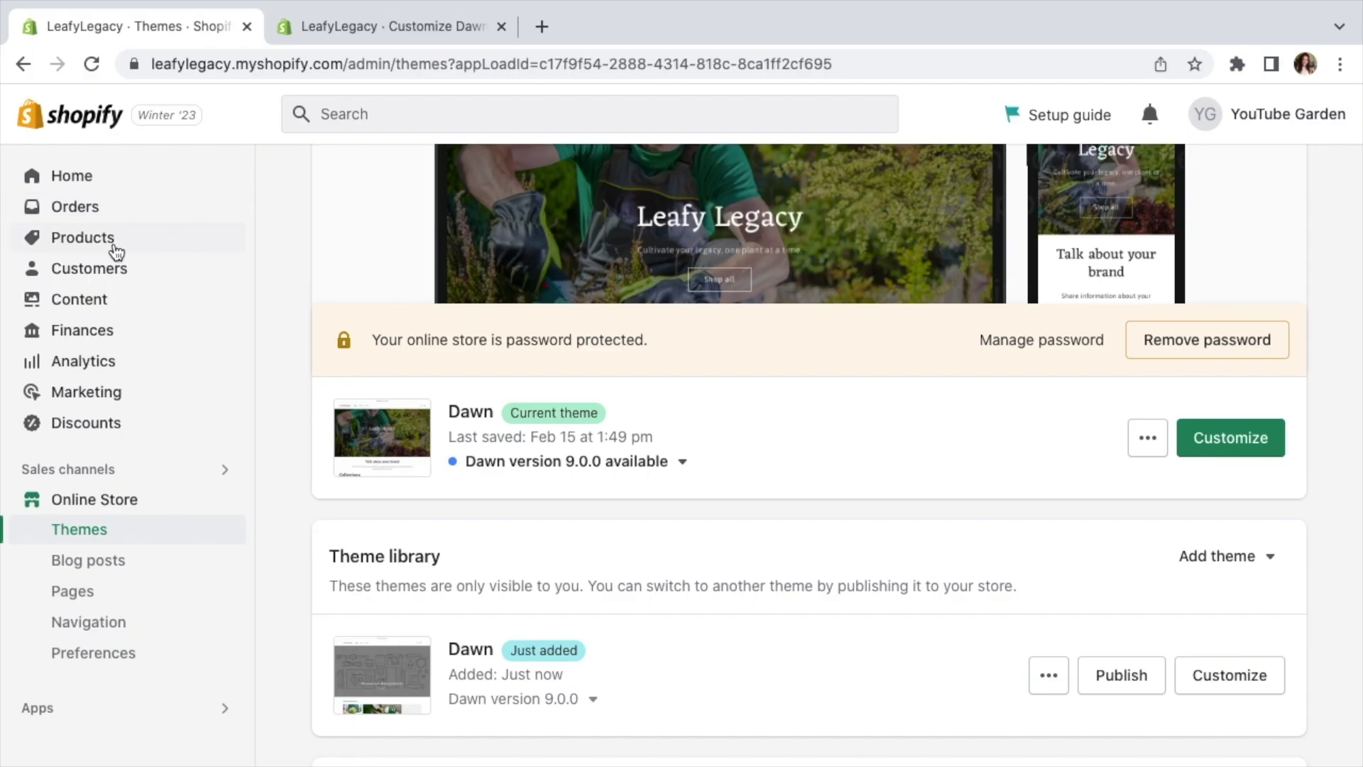
pyautogui.click(116, 251)
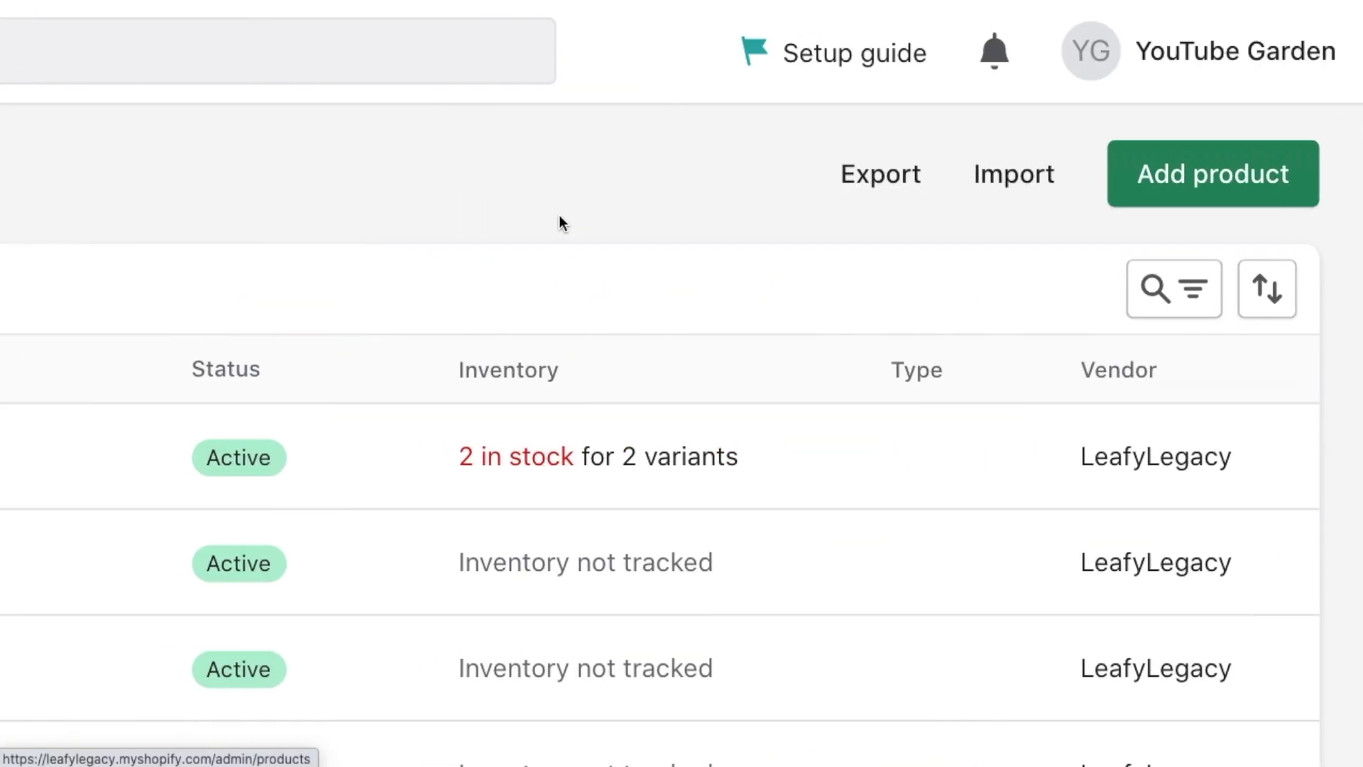
# Create a new product titled Clay Plant Pot.
pyautogui.click(1189, 204)
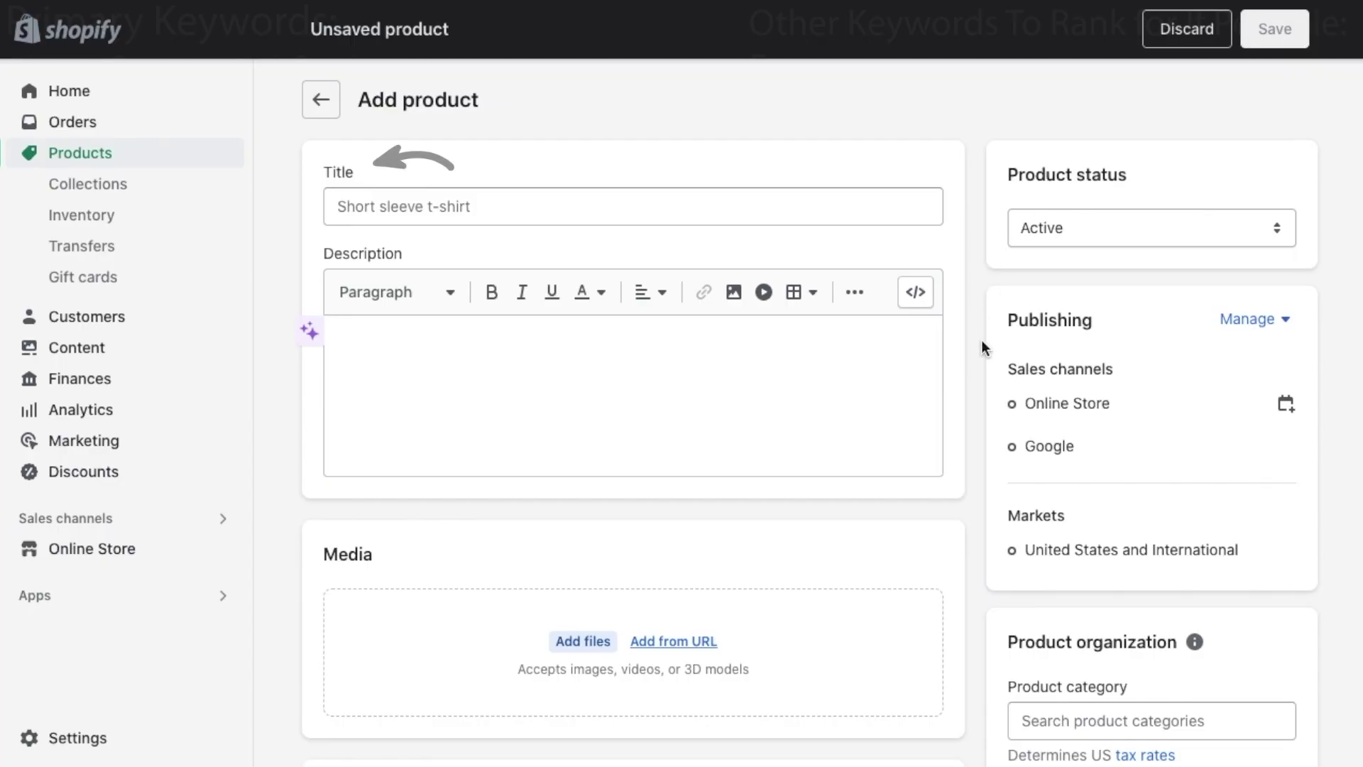
pyautogui.write('Clay Plant Pot')
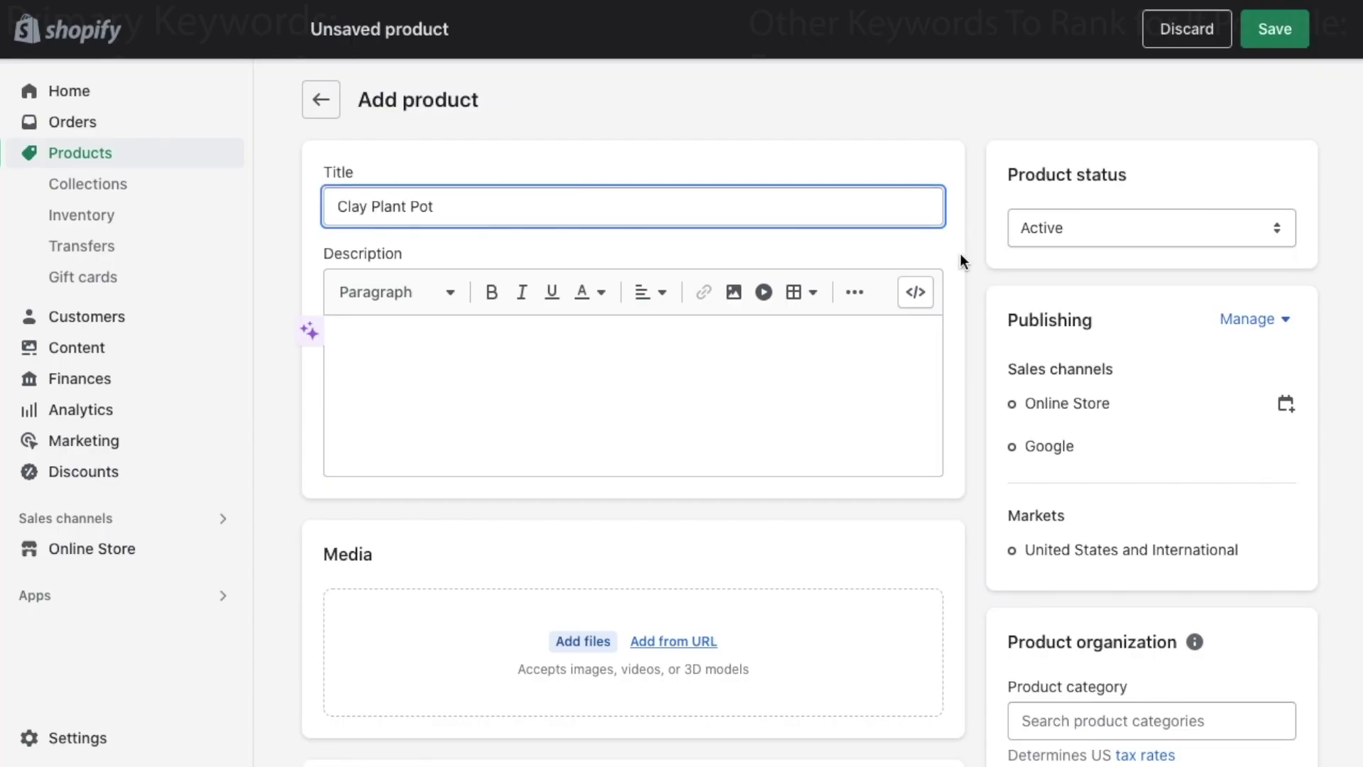
pyautogui.scroll(-2, 312, 225)
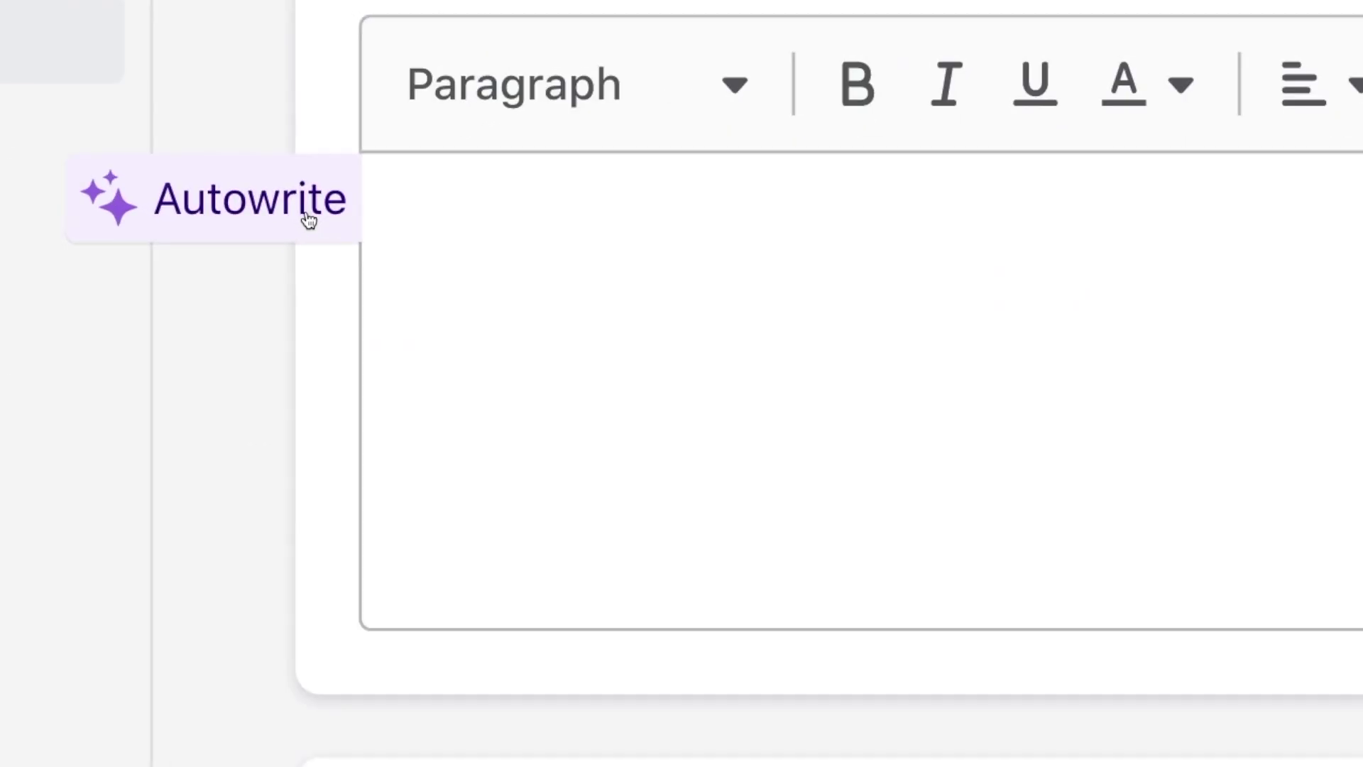
# Generate its description with Autowrite from the keywords 'clay plant pot' and keep it.
pyautogui.click(309, 216)
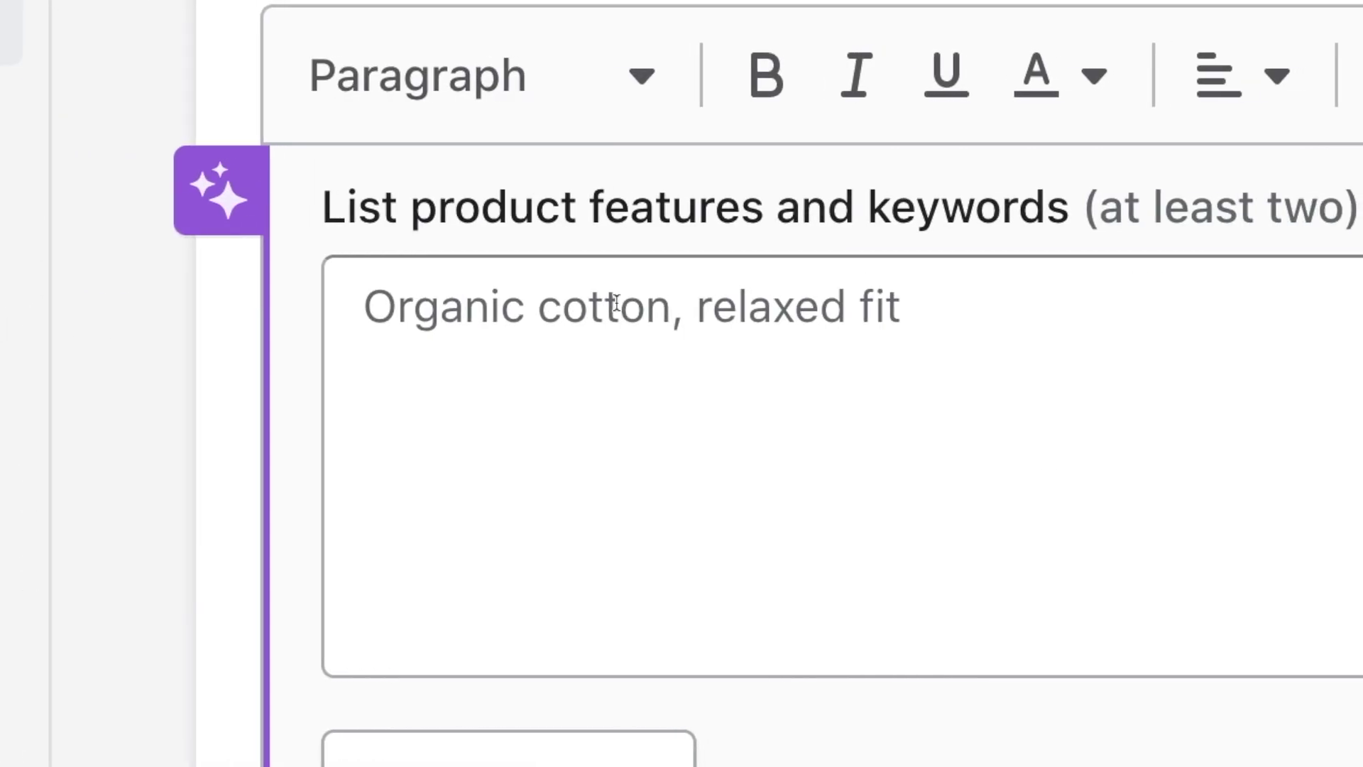
pyautogui.click(616, 304)
pyautogui.write('clay plant pot')
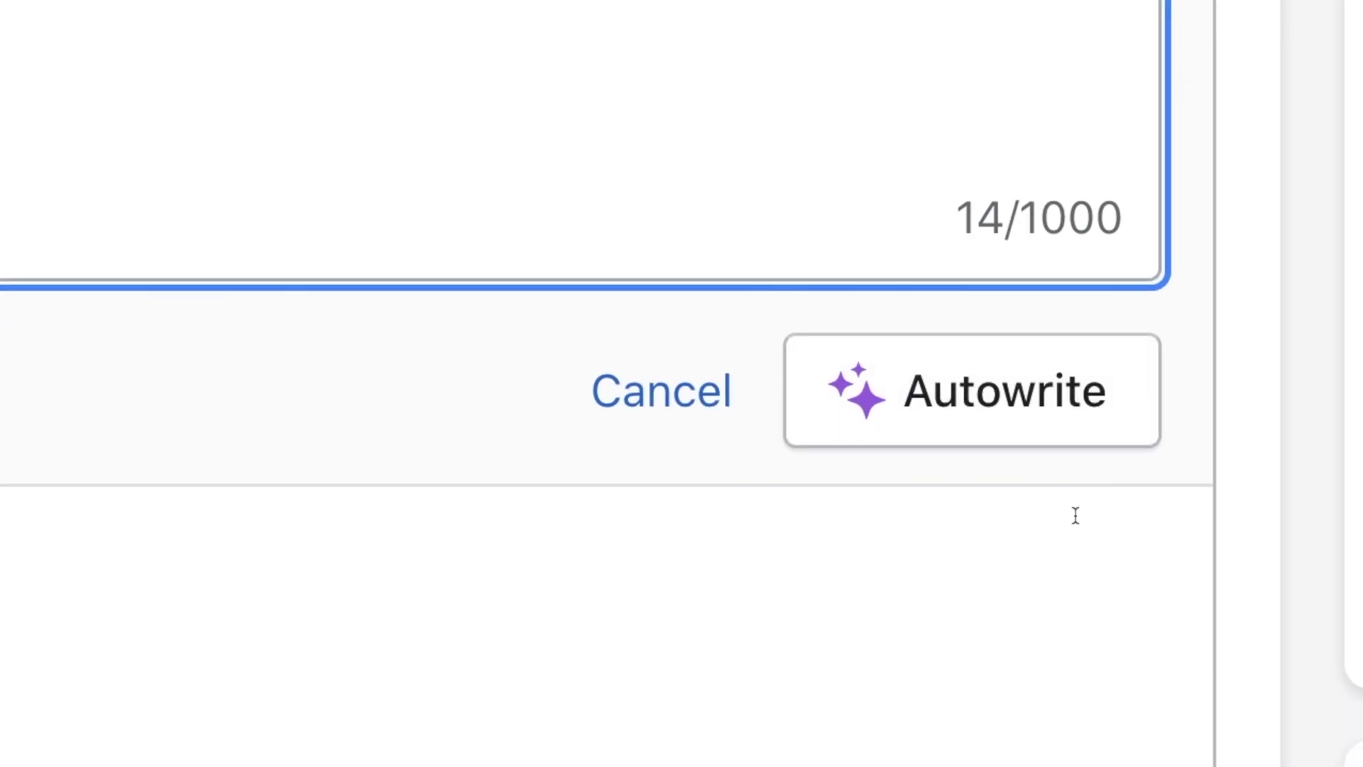
pyautogui.click(1209, 639)
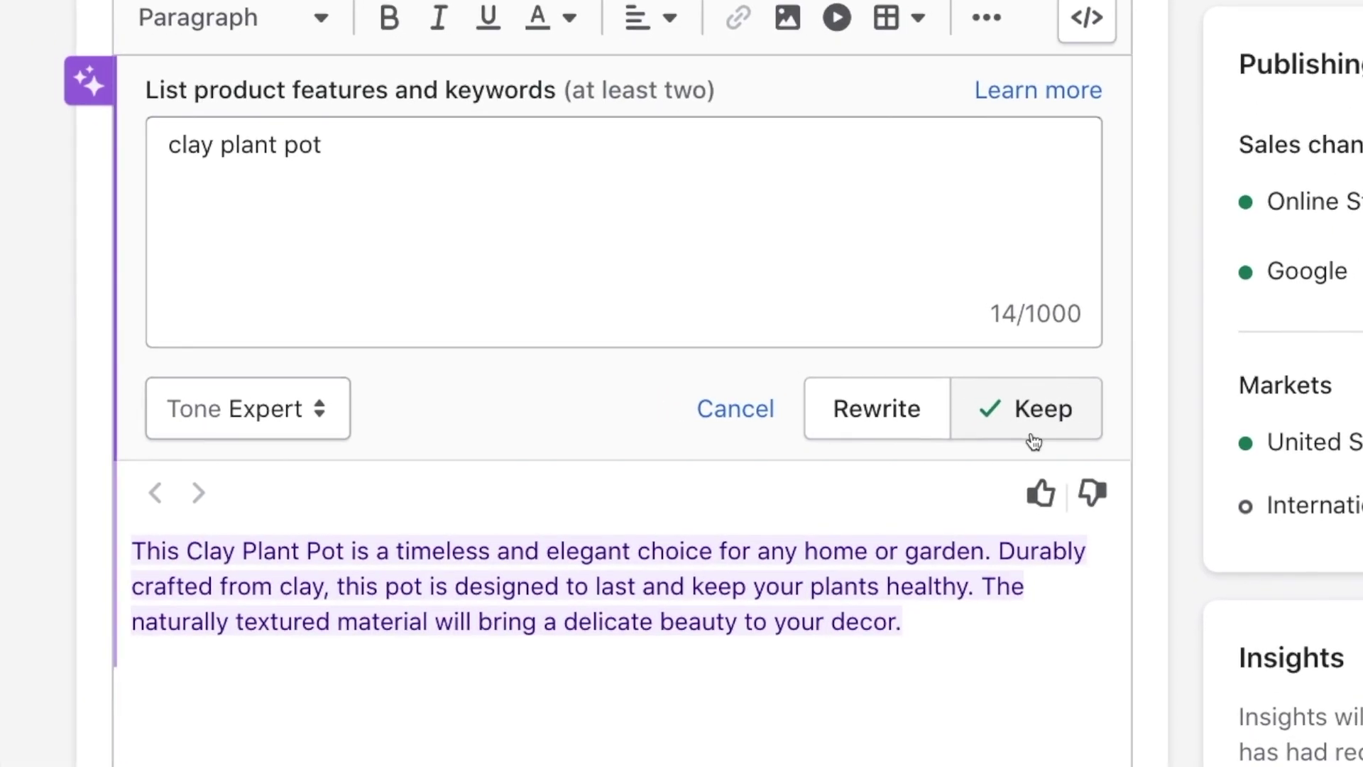
pyautogui.scroll(-5, 1029, 497)
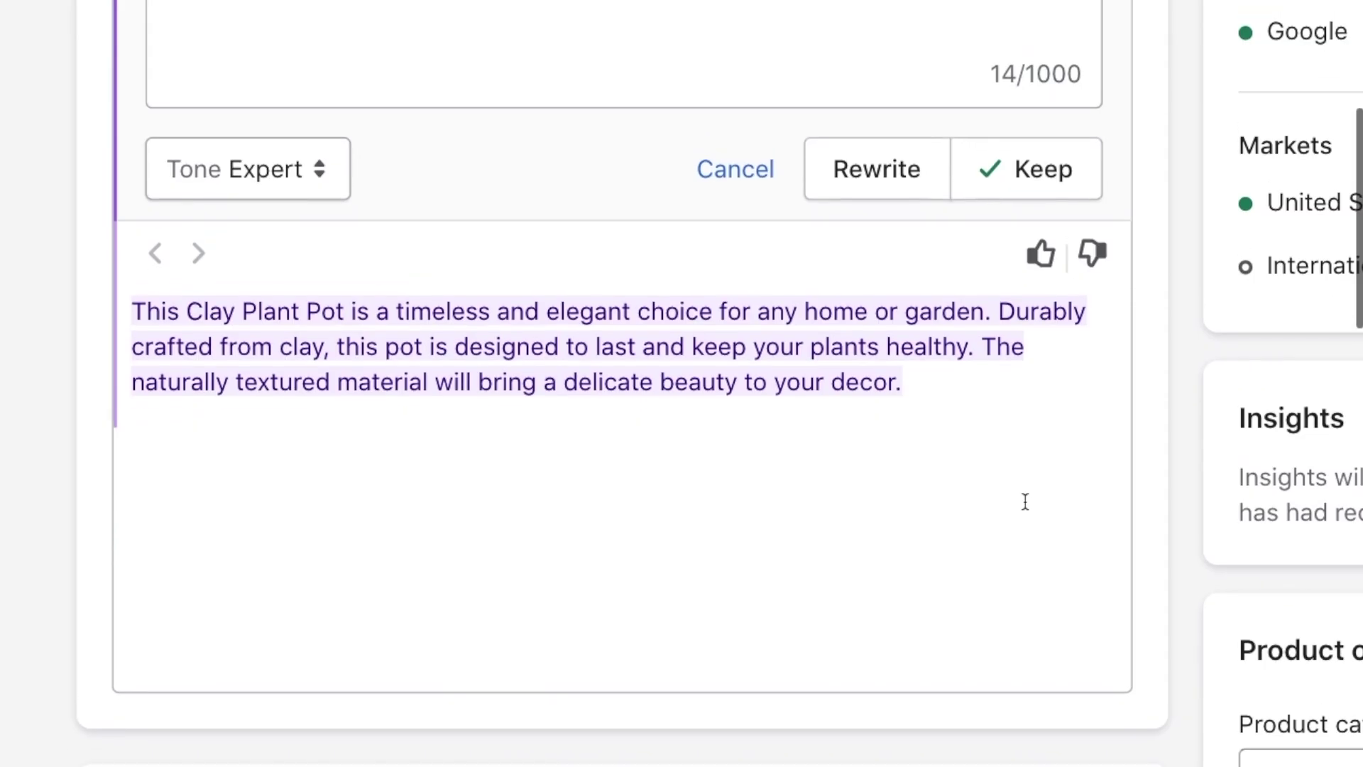
pyautogui.click(1026, 169)
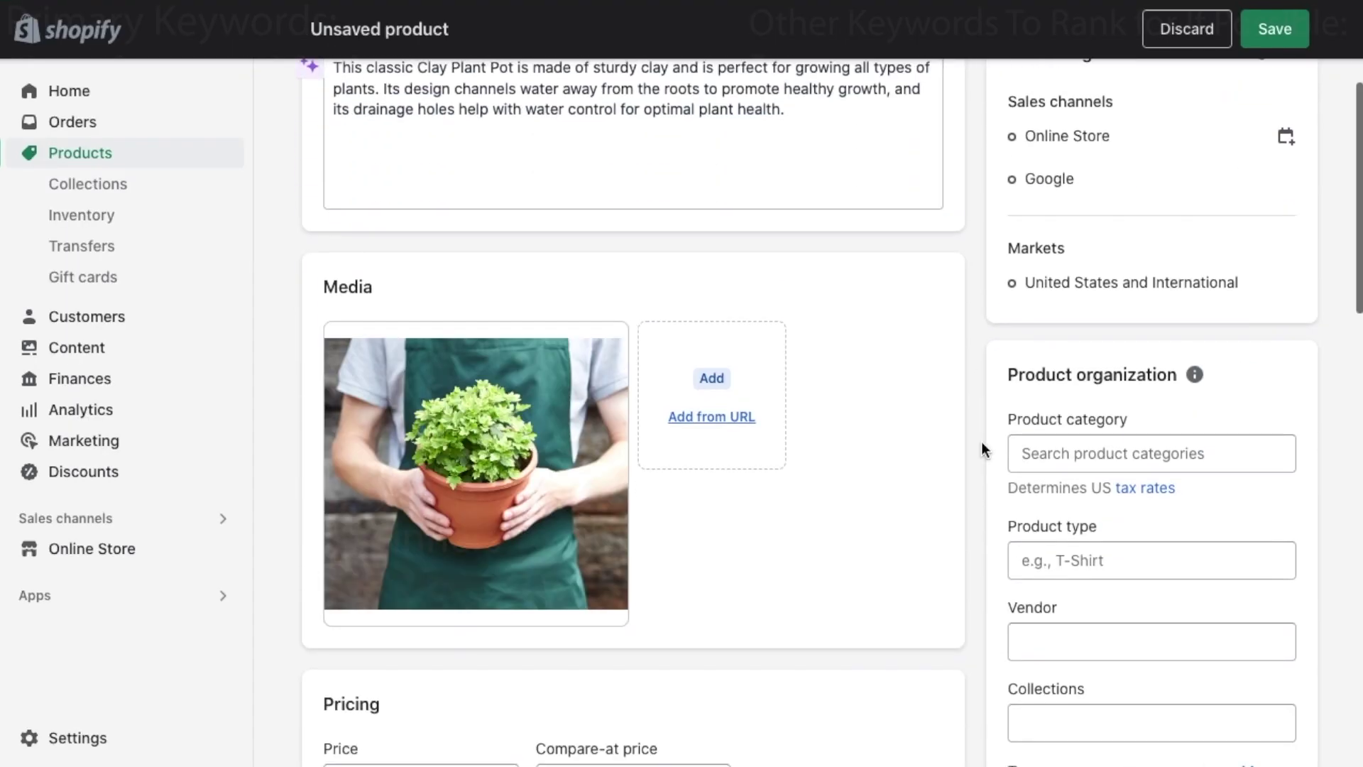
# Extend the search listing page title to 'Clay Plant Pot - Gardening Store - Leafy Legacy'.
pyautogui.scroll(-4, 980, 447)
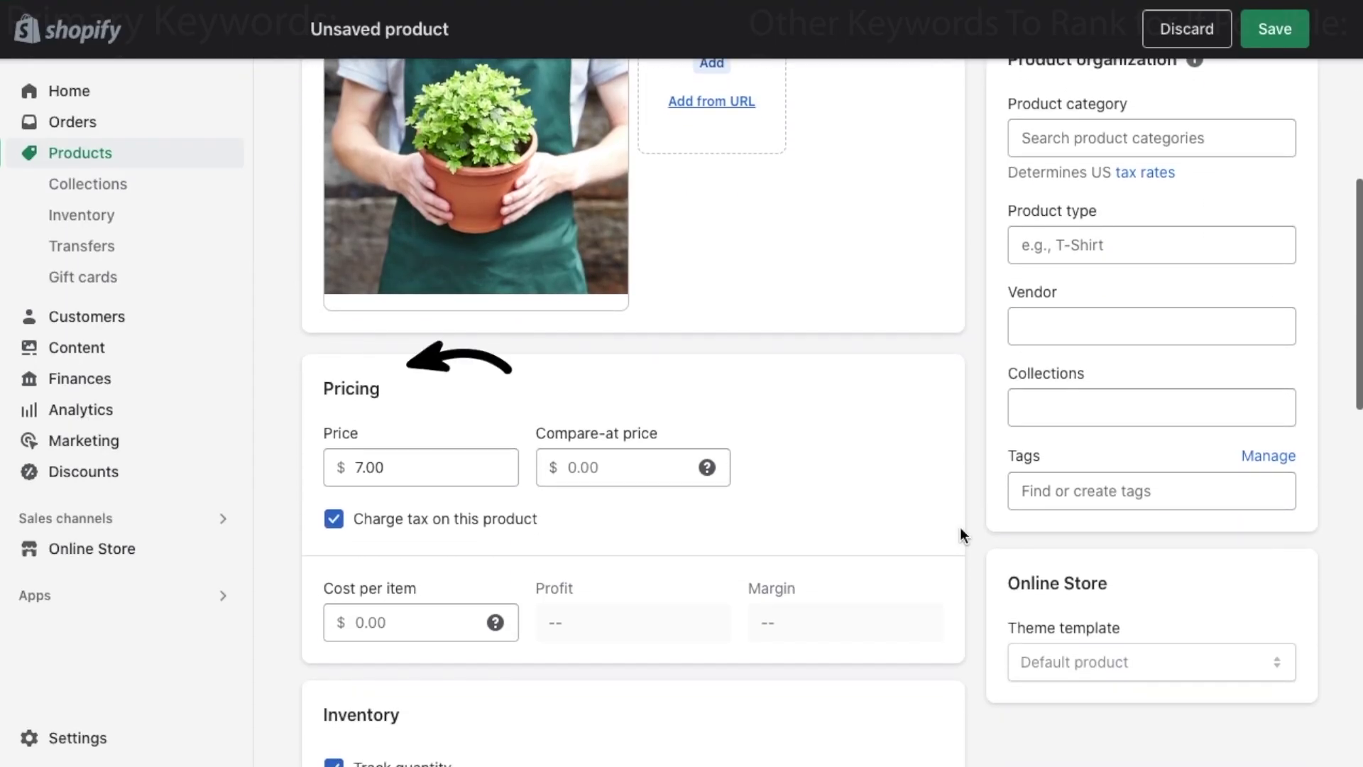
pyautogui.scroll(-20, 960, 527)
pyautogui.click(930, 519)
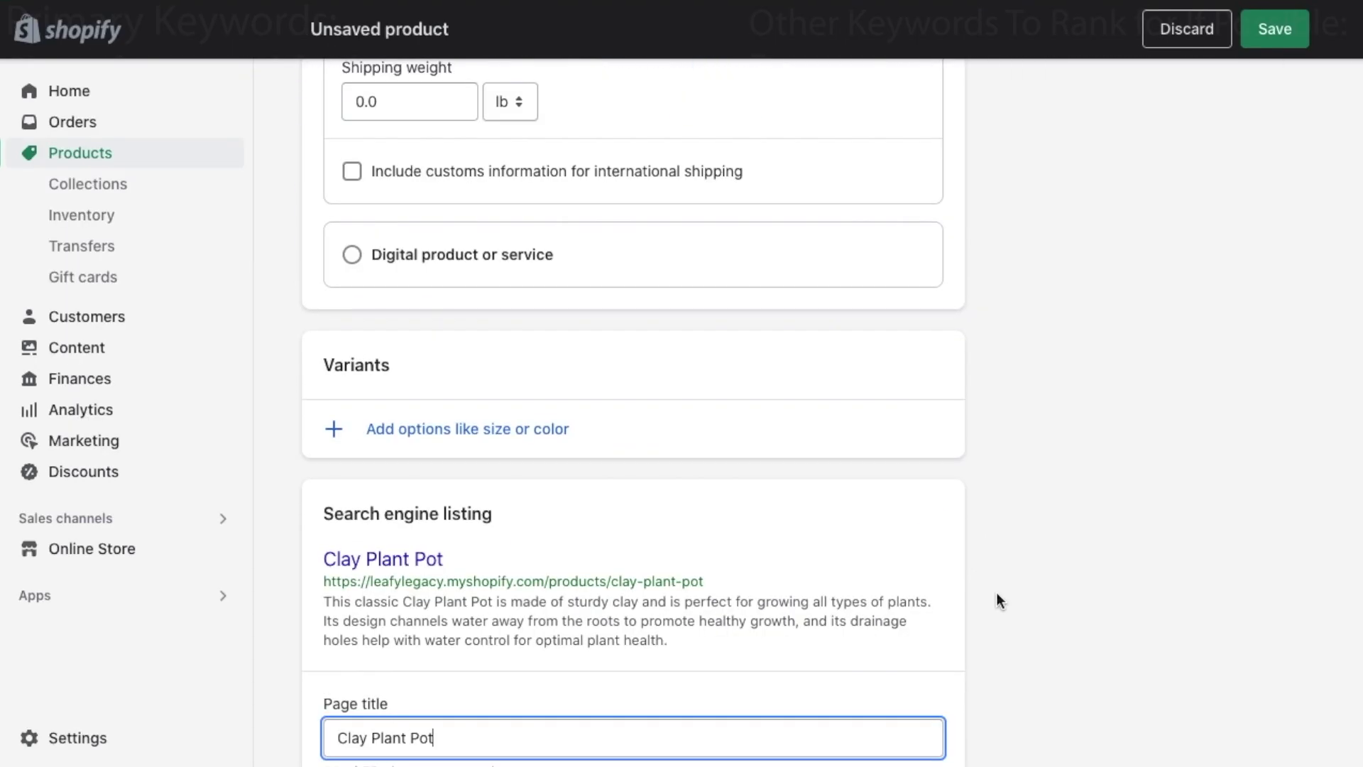
pyautogui.scroll(-7, 996, 594)
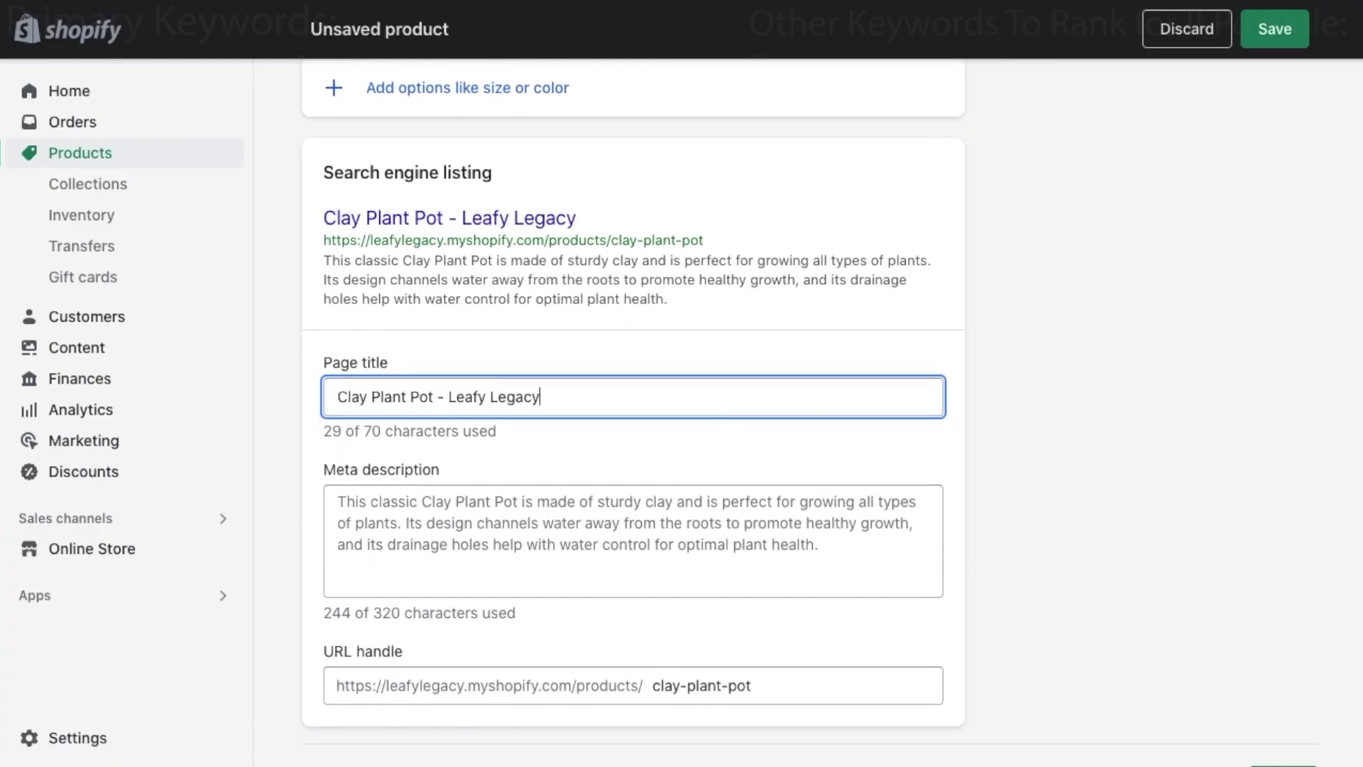
pyautogui.click(448, 397)
pyautogui.write('Gardening Store -')
pyautogui.click(552, 500)
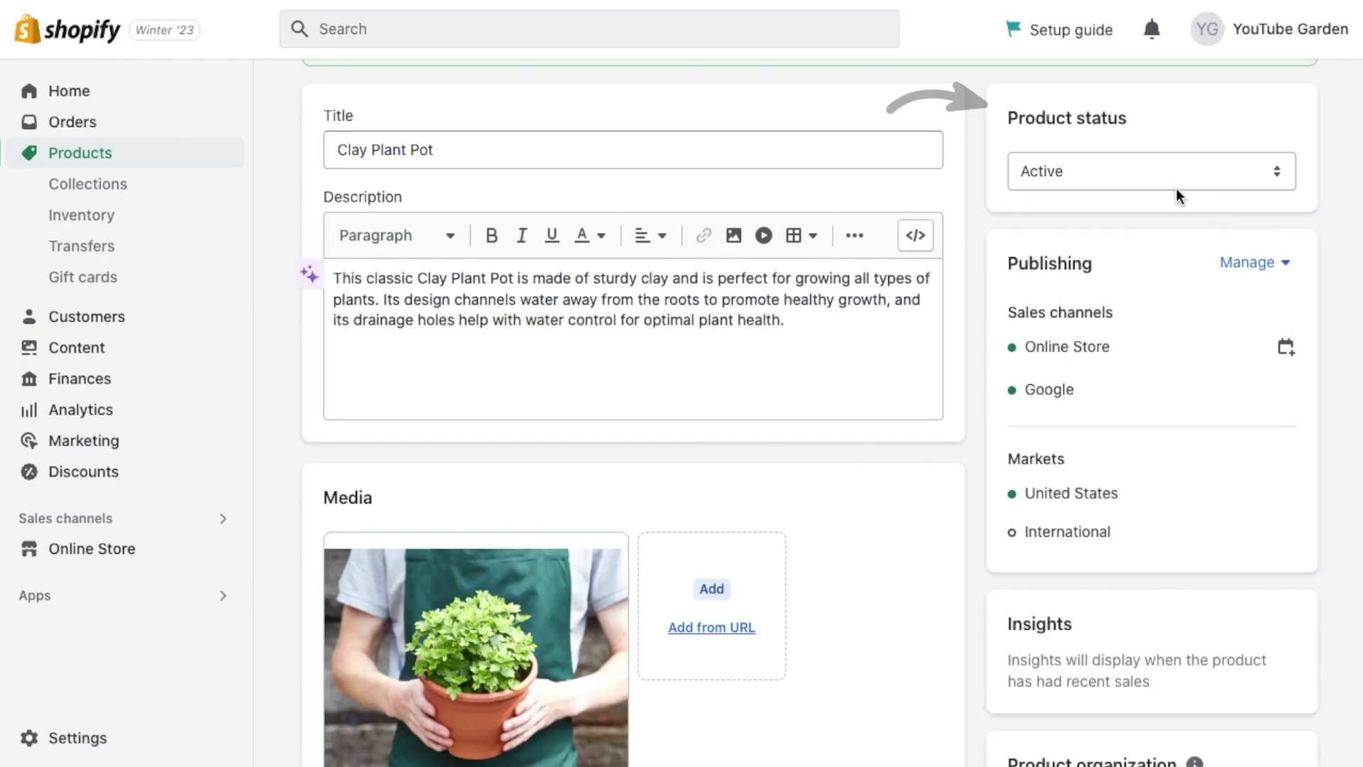
# Keep Clay Plant Pot's status Active, then go to the Collections list.
pyautogui.click(1174, 176)
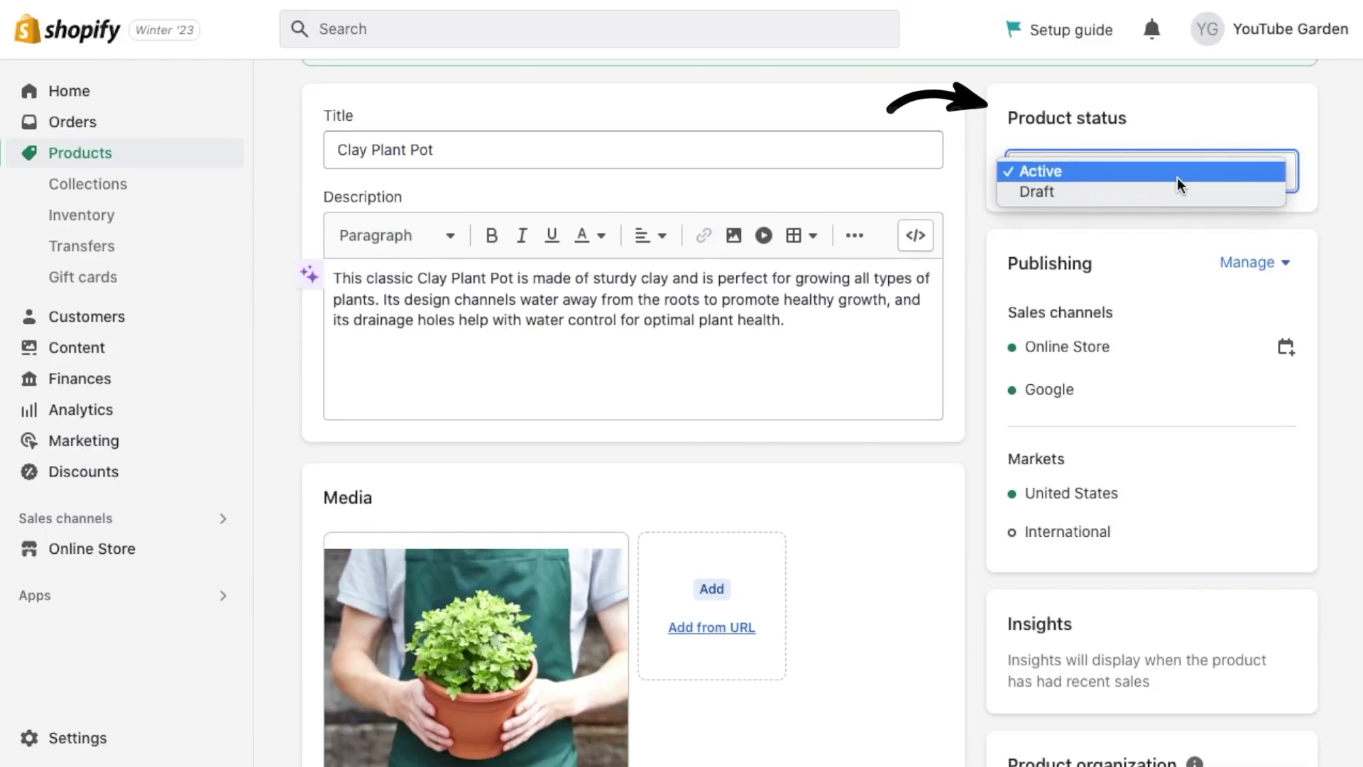
pyautogui.click(1176, 172)
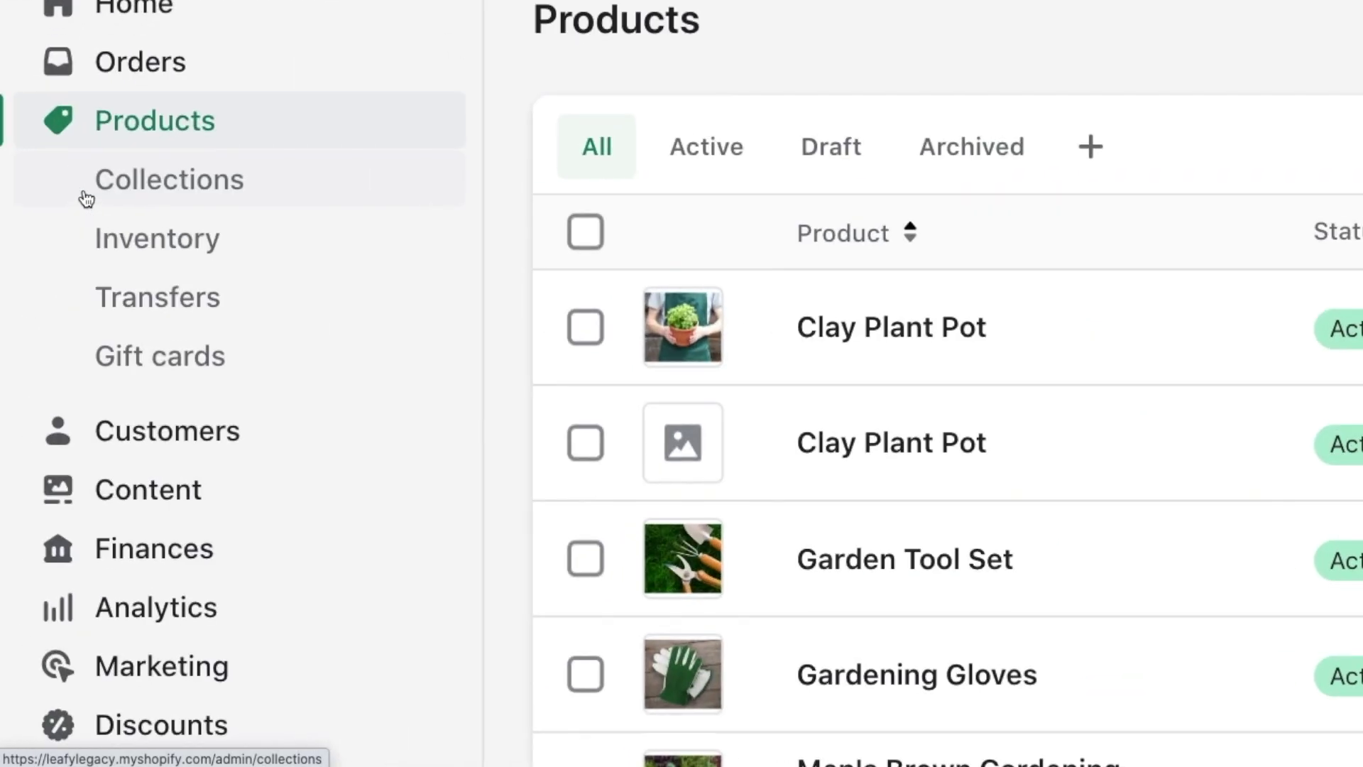
pyautogui.click(75, 196)
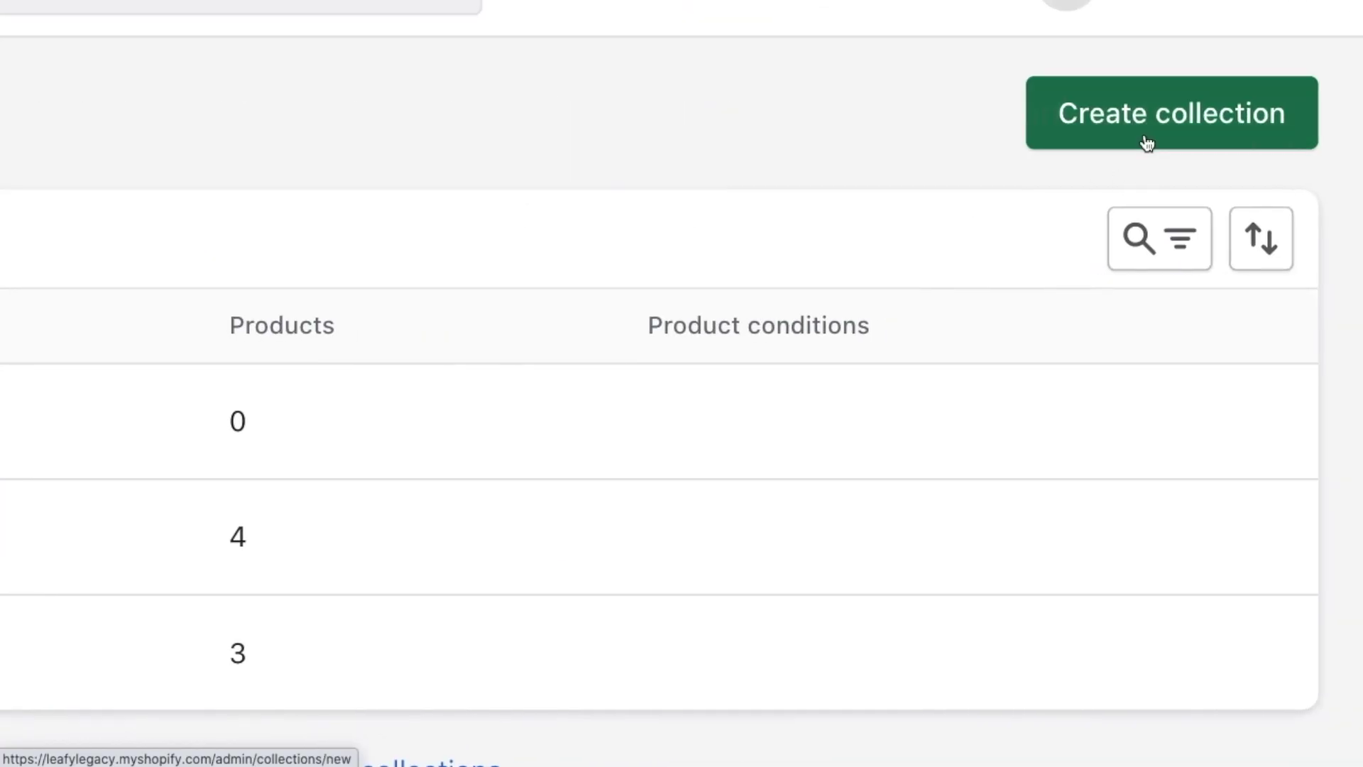
# Create a manual Gardening Tools collection with SEO page title 'Gardening Tools - Leafy Legacy'.
pyautogui.click(1146, 142)
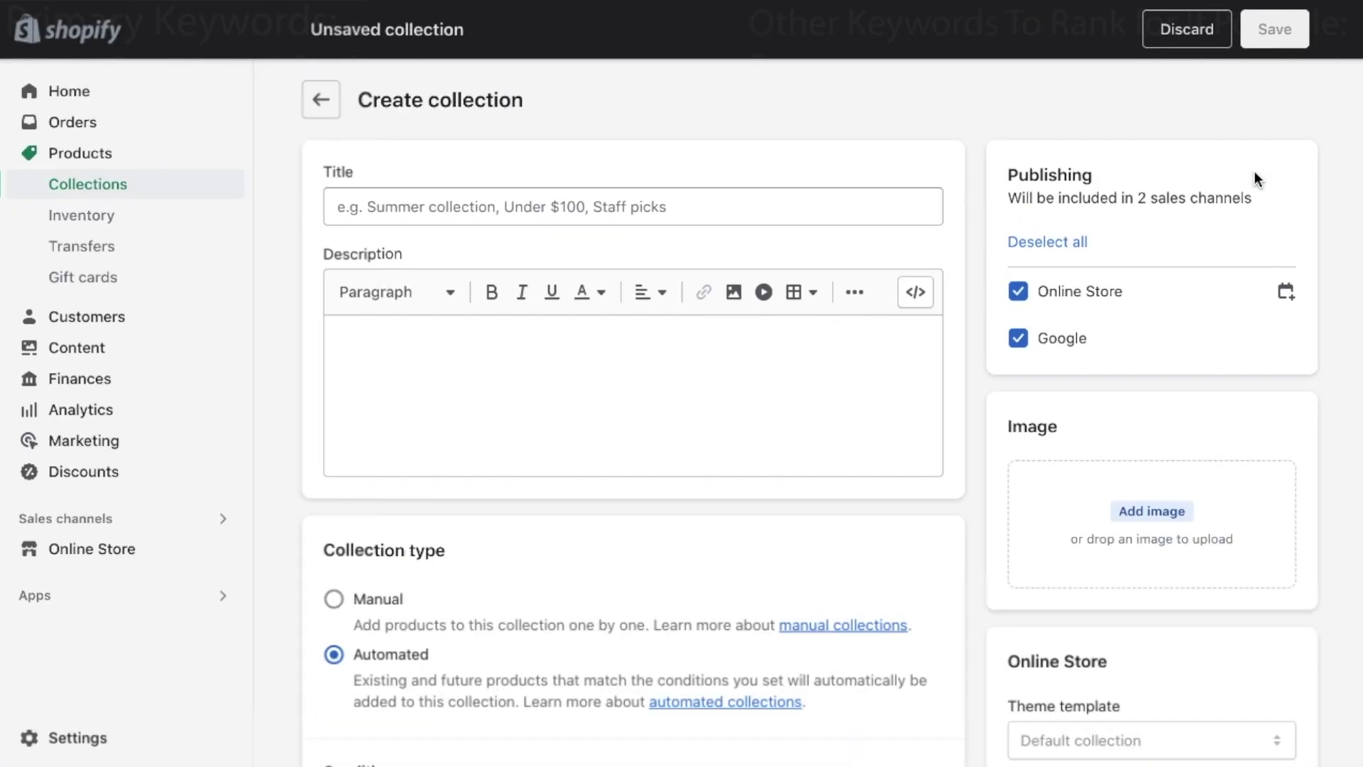
pyautogui.write('Gardening Tools')
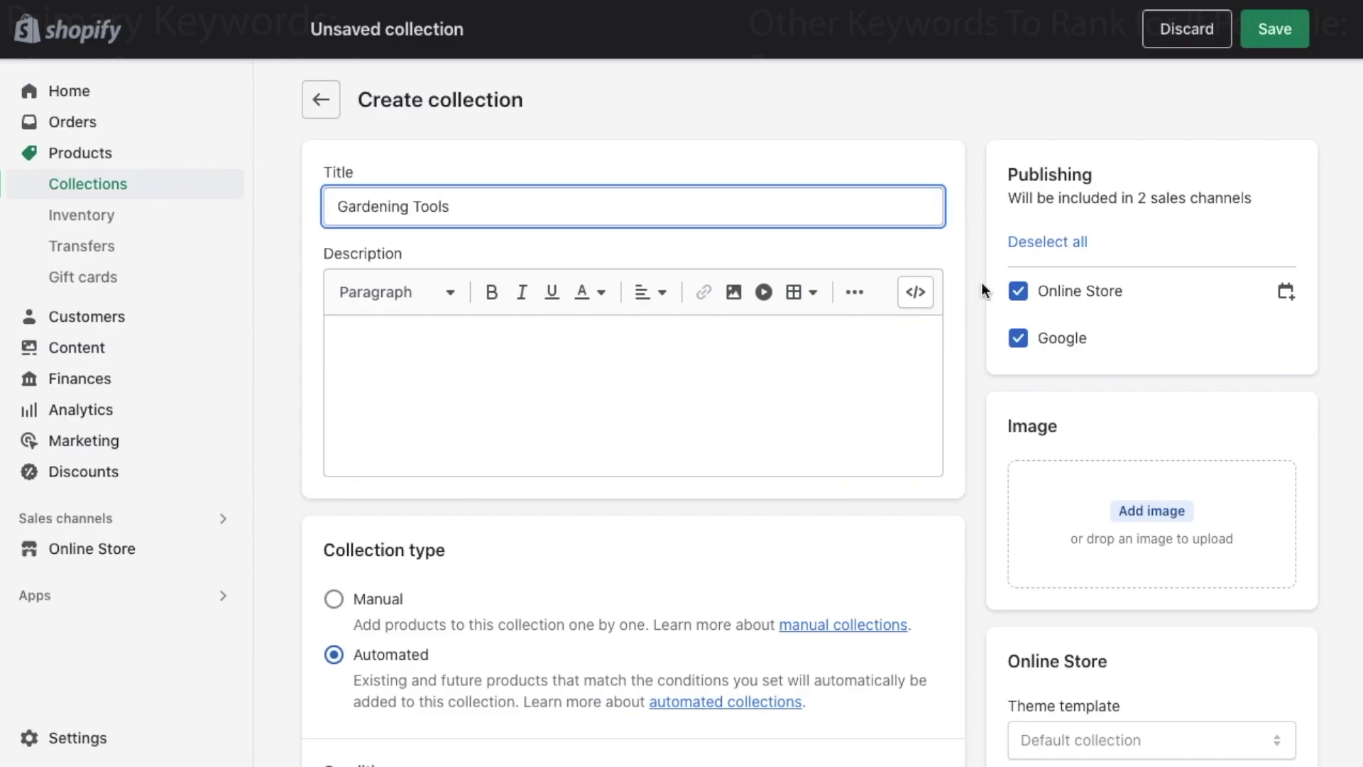
pyautogui.click(984, 291)
pyautogui.scroll(-3, 985, 296)
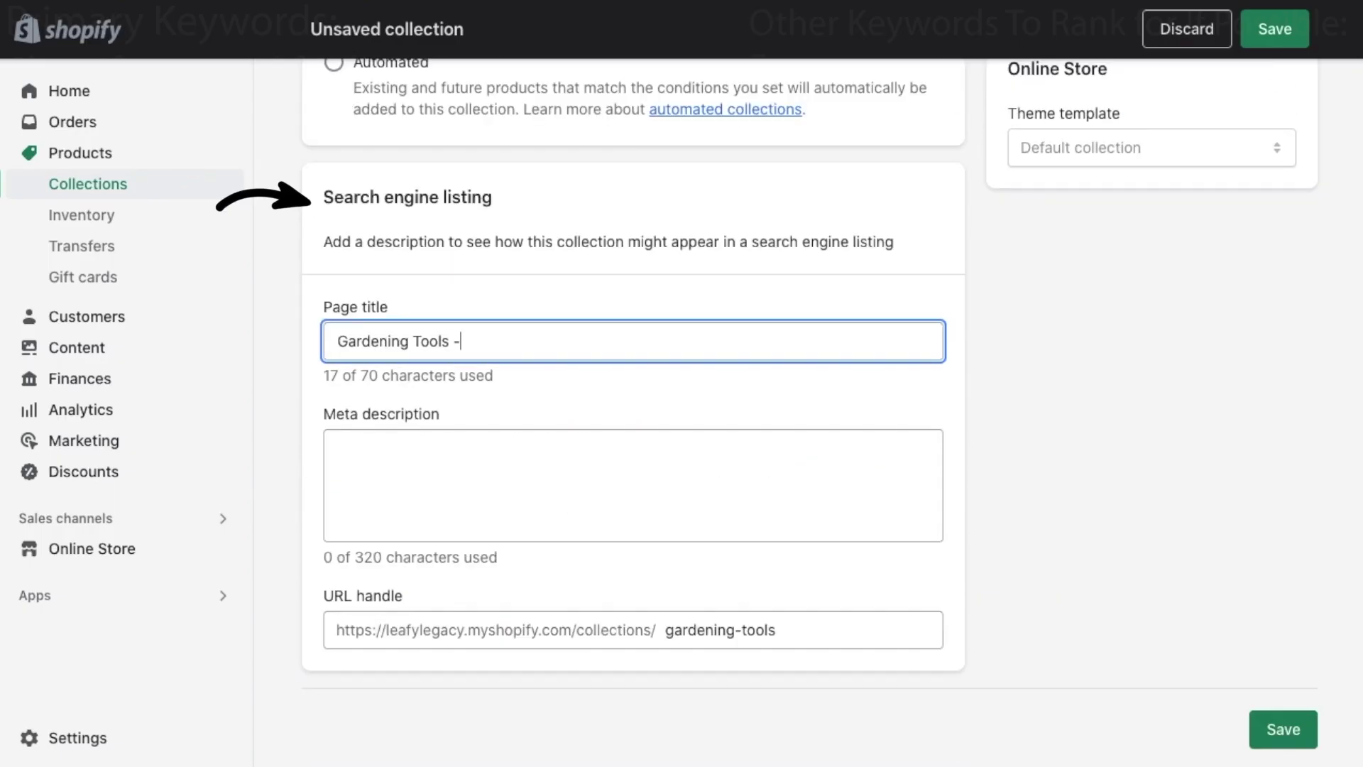
pyautogui.write('Leafy Legacy')
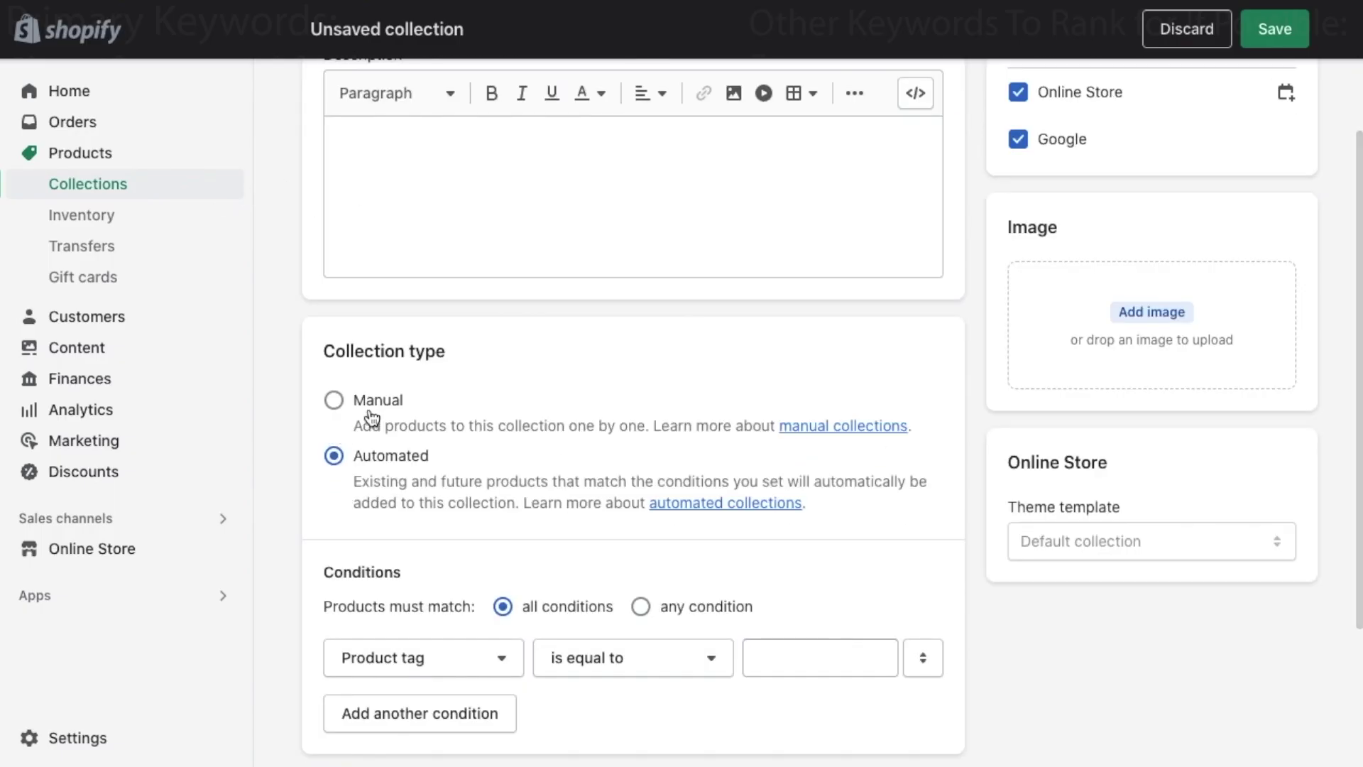
pyautogui.click(371, 408)
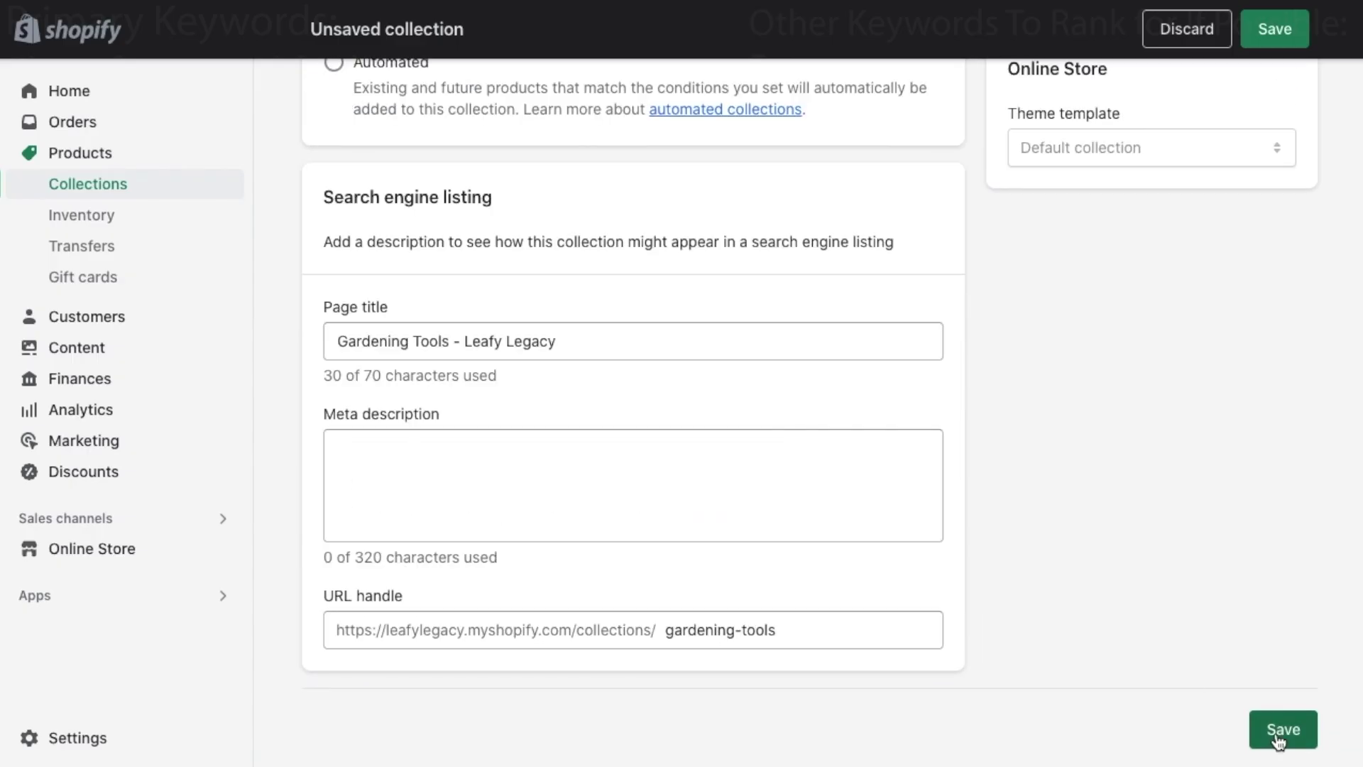
# Save the Gardening Tools collection and add Garden Tool Set to it.
pyautogui.click(1279, 742)
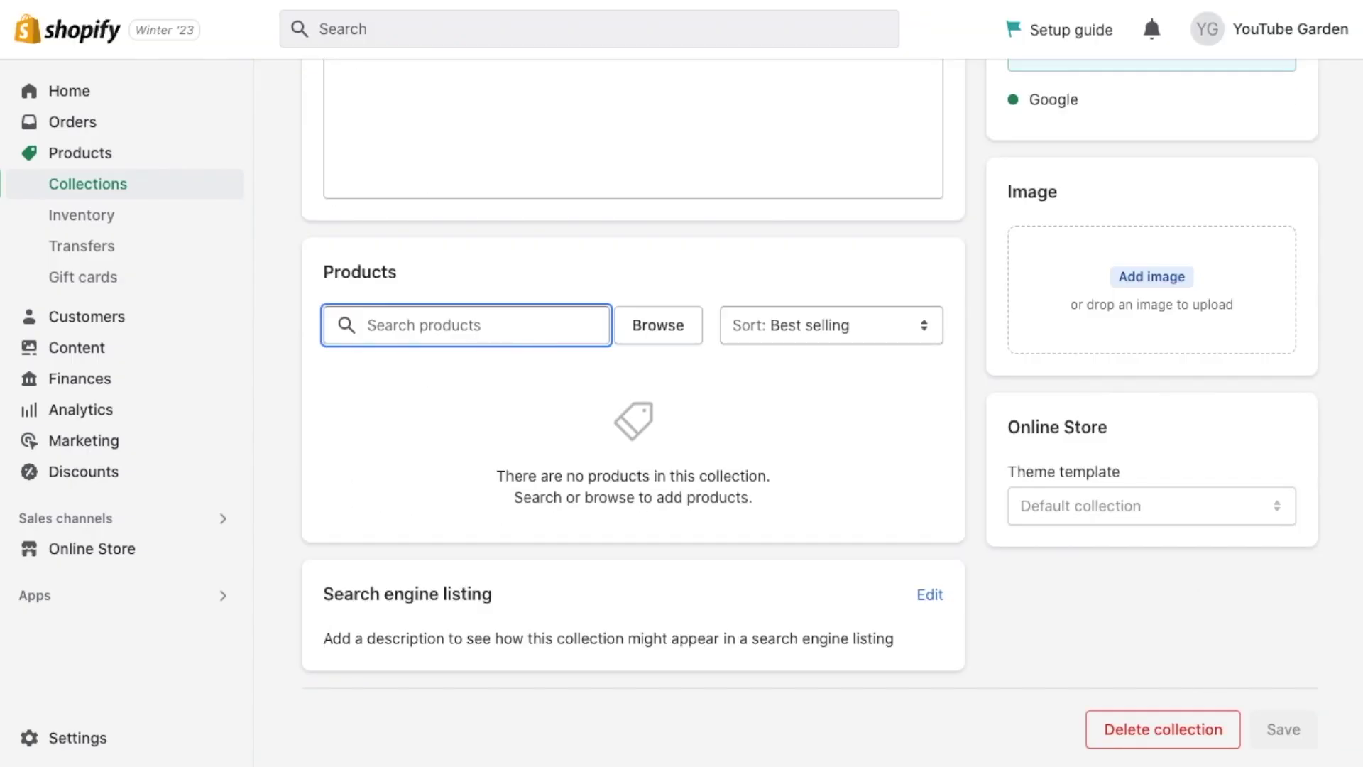
pyautogui.write('tool')
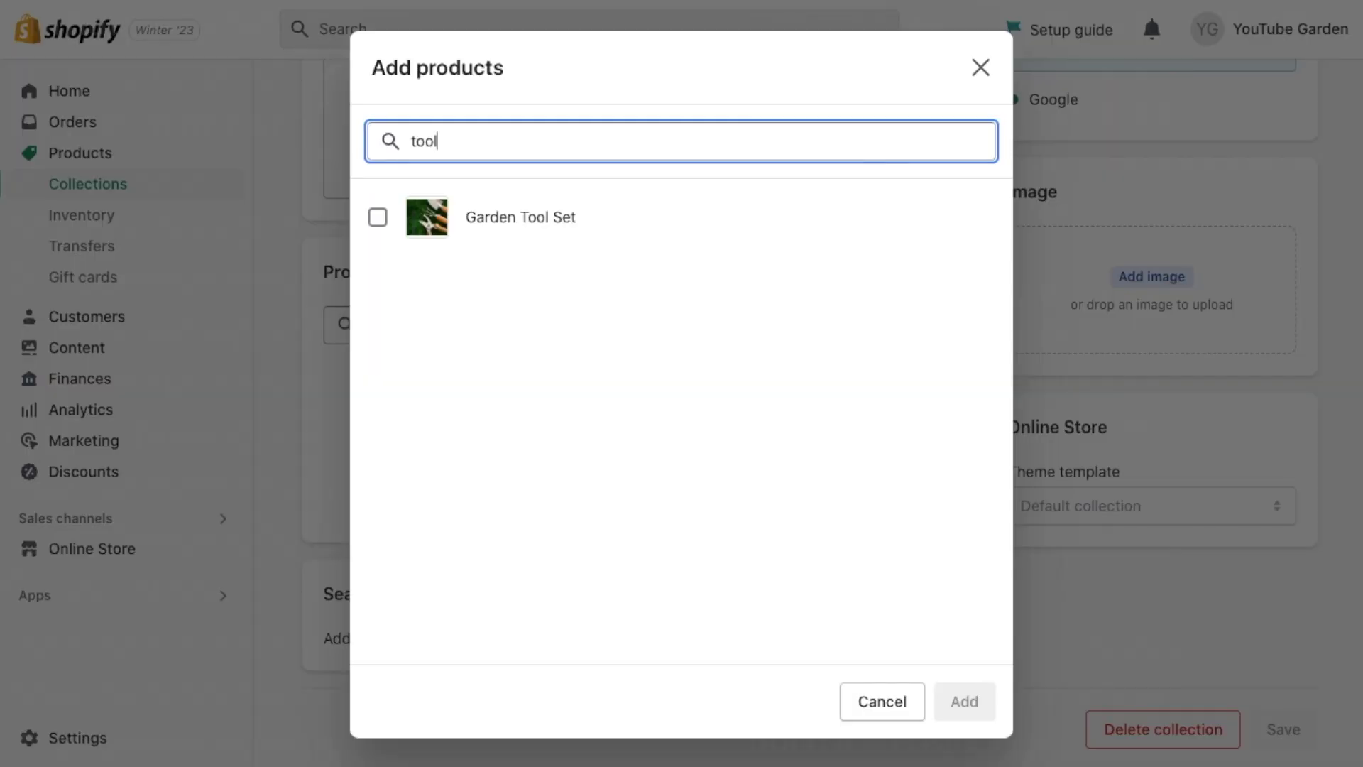
pyautogui.click(531, 218)
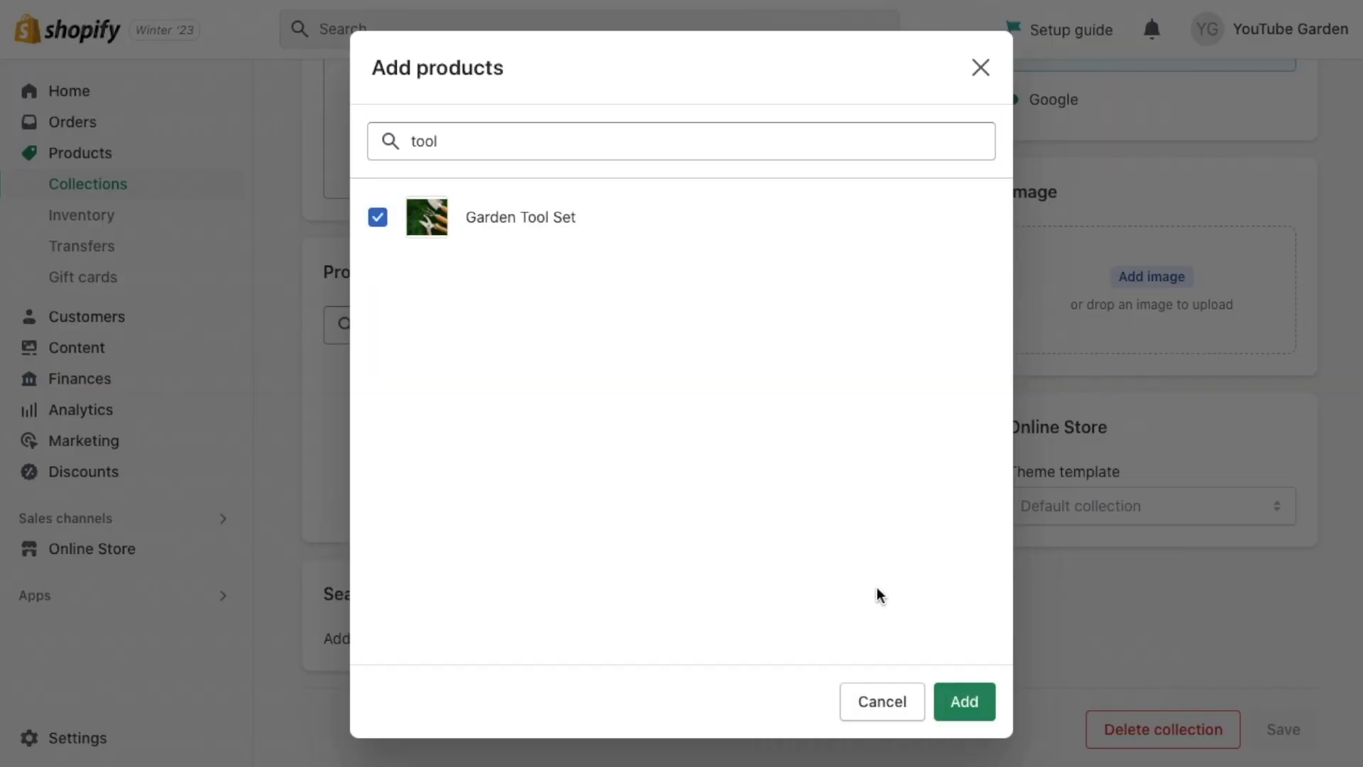
pyautogui.click(962, 701)
pyautogui.click(459, 423)
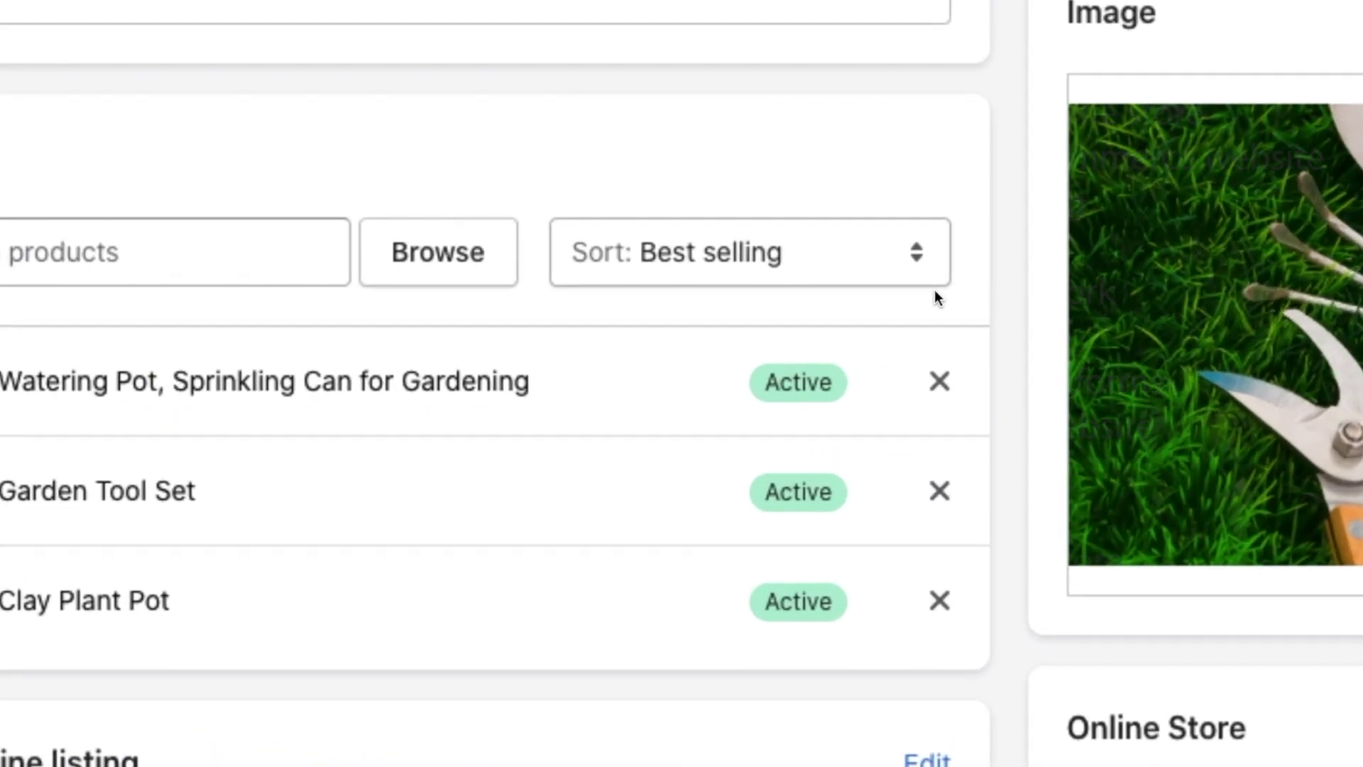
# Change the collection's product sort order from Best selling to Manually.
pyautogui.click(664, 278)
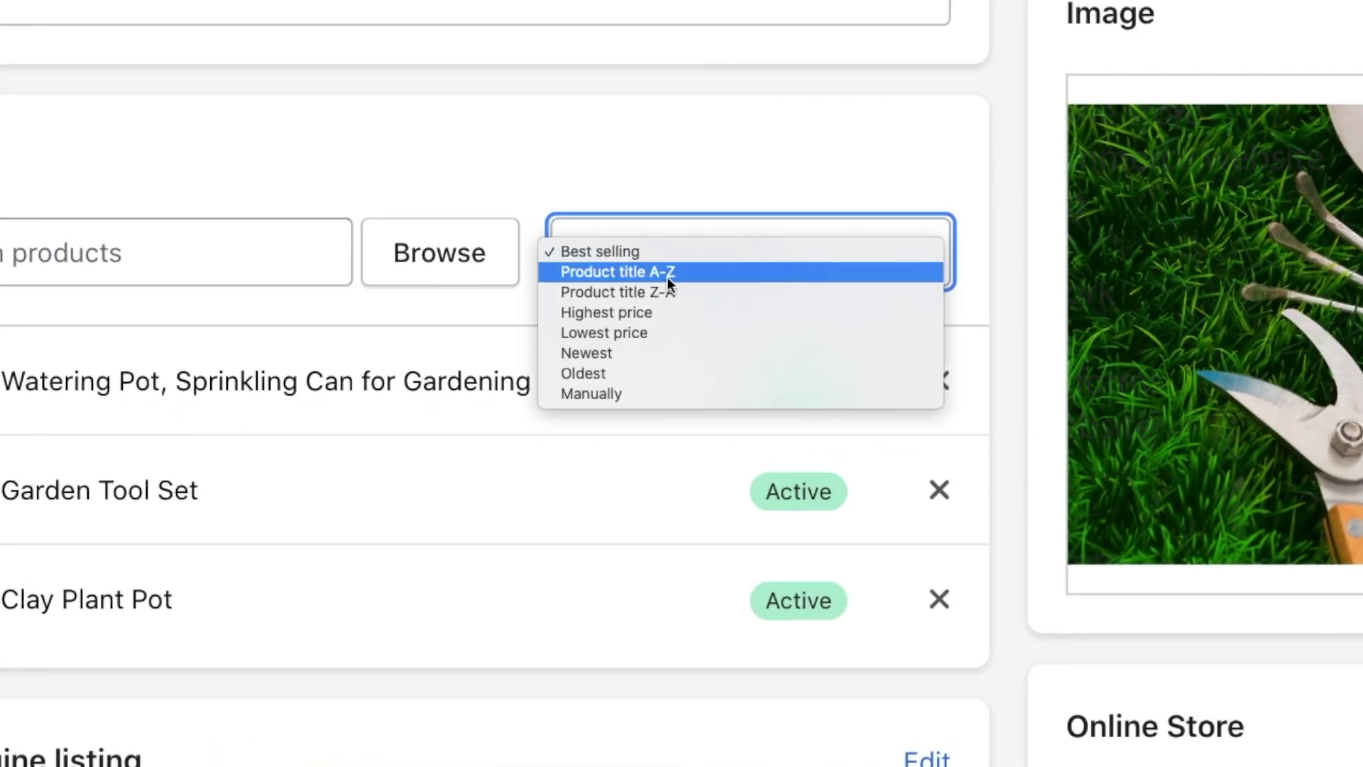
pyautogui.click(987, 264)
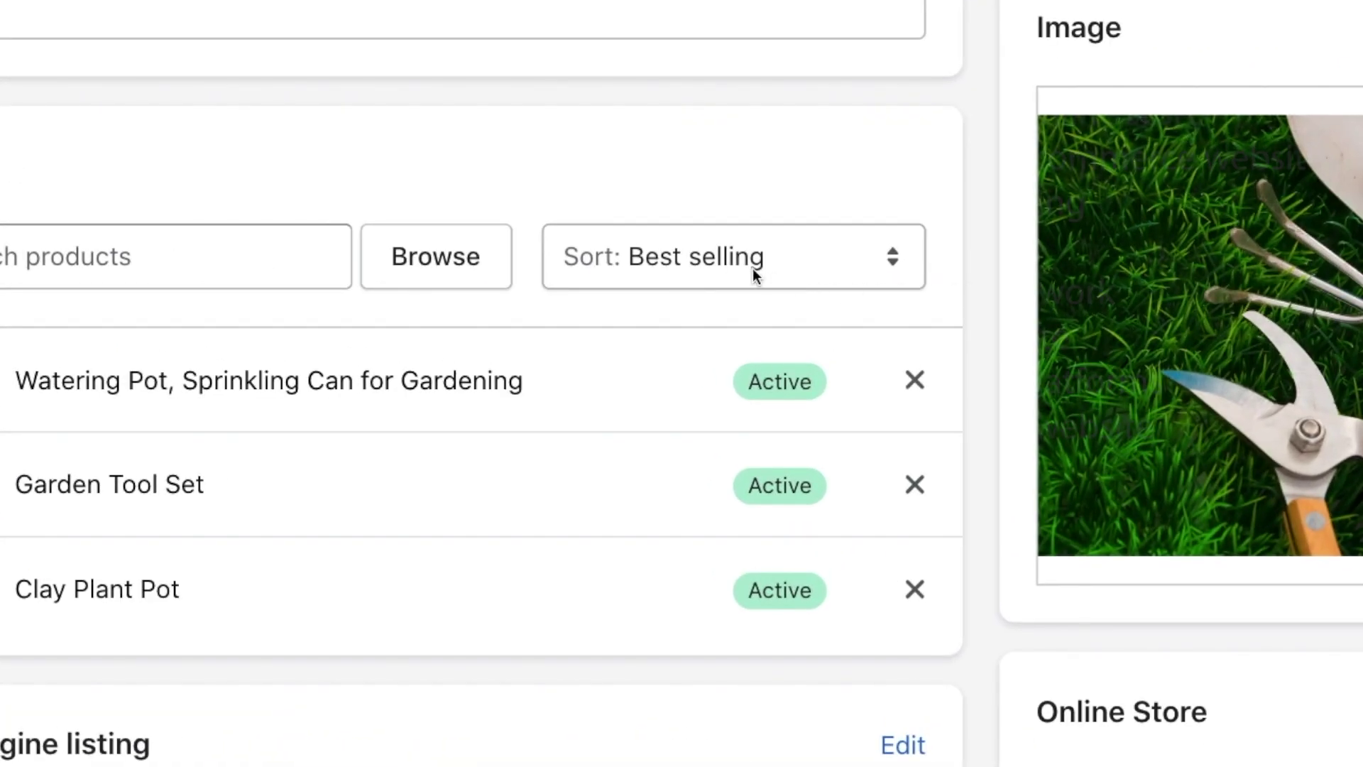
pyautogui.click(841, 274)
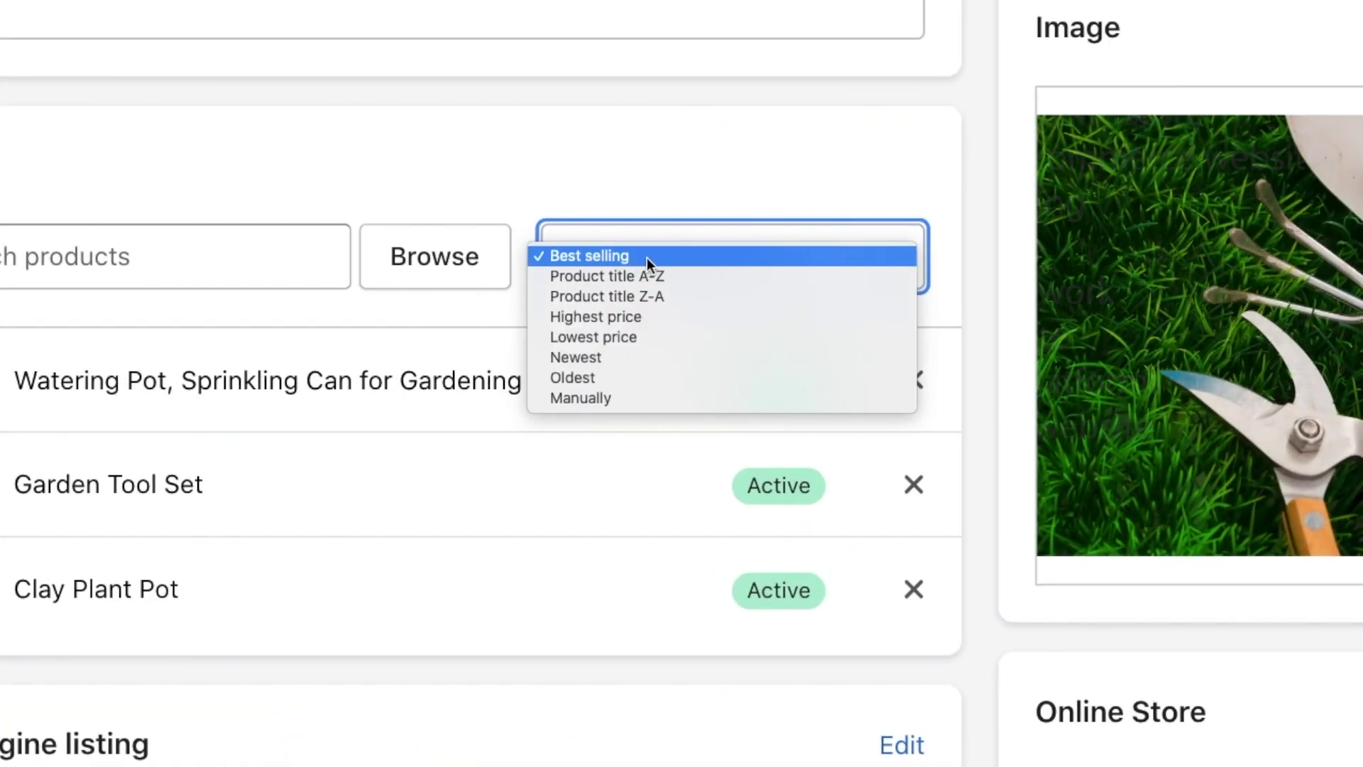
pyautogui.click(660, 398)
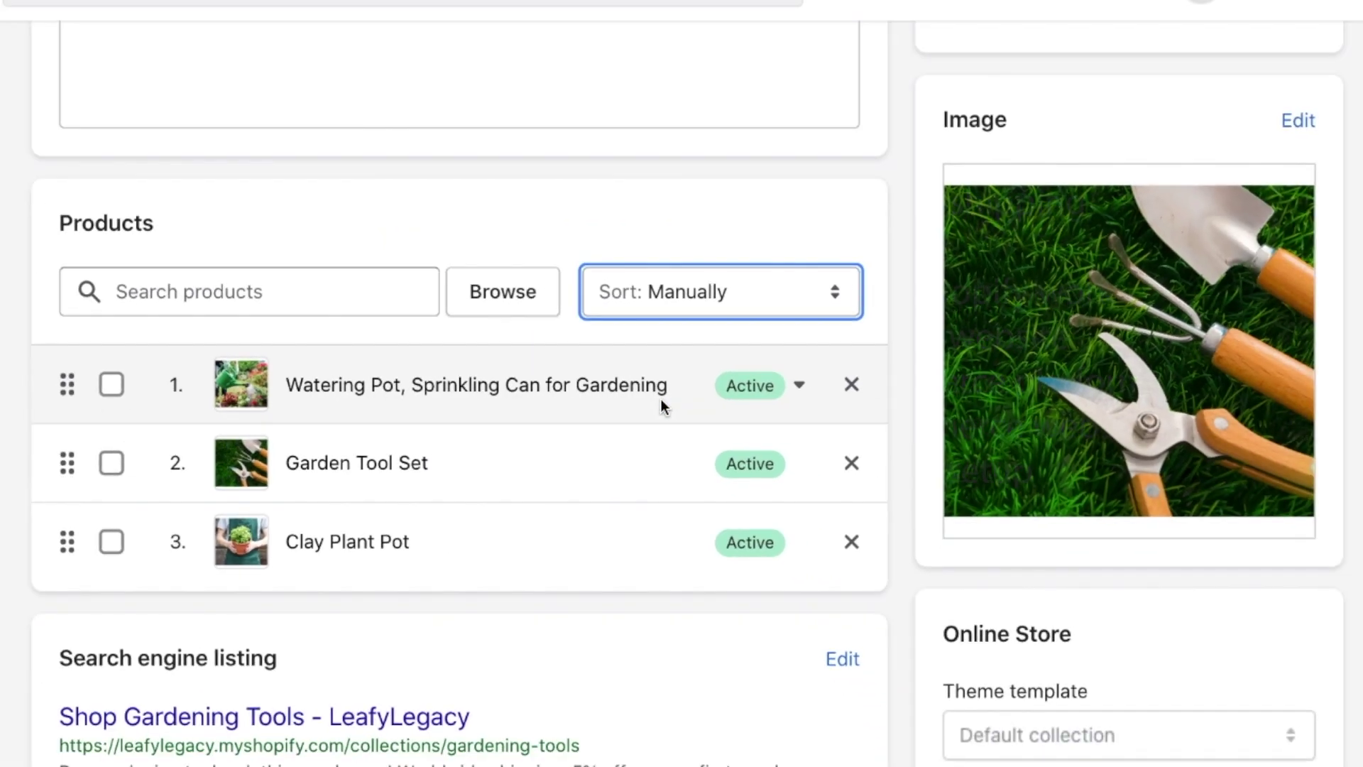
# Reorder the products to Clay Plant Pot, Garden Tool Set, Watering Pot and save.
pyautogui.moveTo(116, 384)
pyautogui.mouseDown()
pyautogui.moveTo(116, 523)
pyautogui.moveTo(100, 364)
pyautogui.mouseUp()
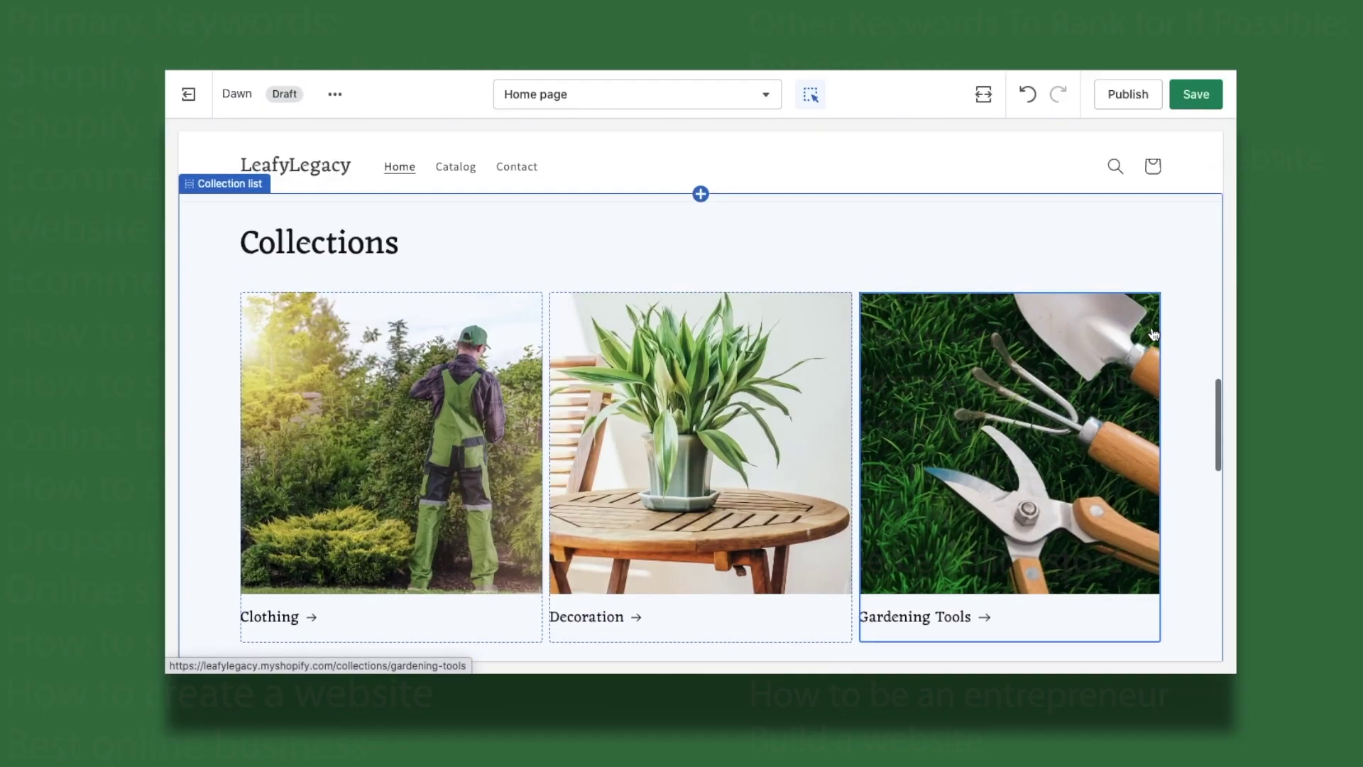
pyautogui.scroll(-1, 1154, 334)
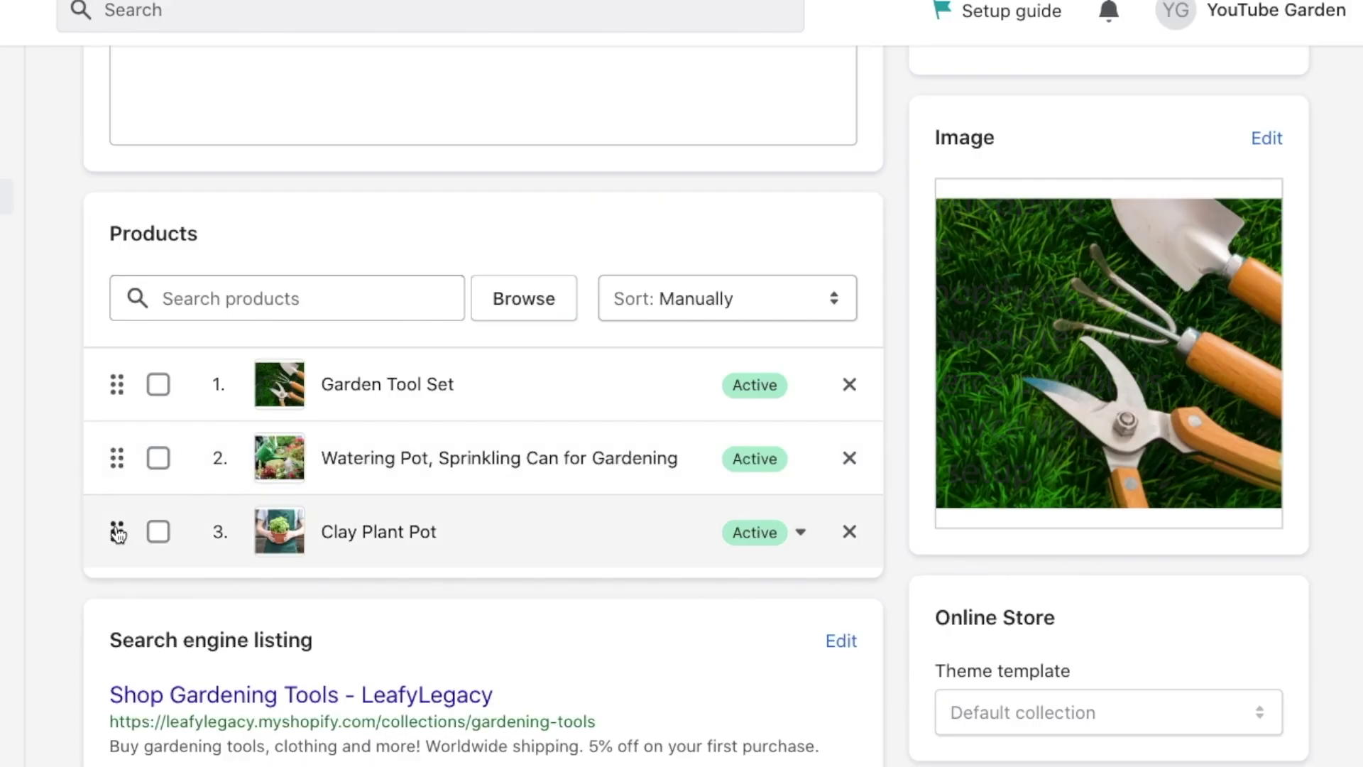
pyautogui.moveTo(112, 533); pyautogui.dragTo(99, 362)
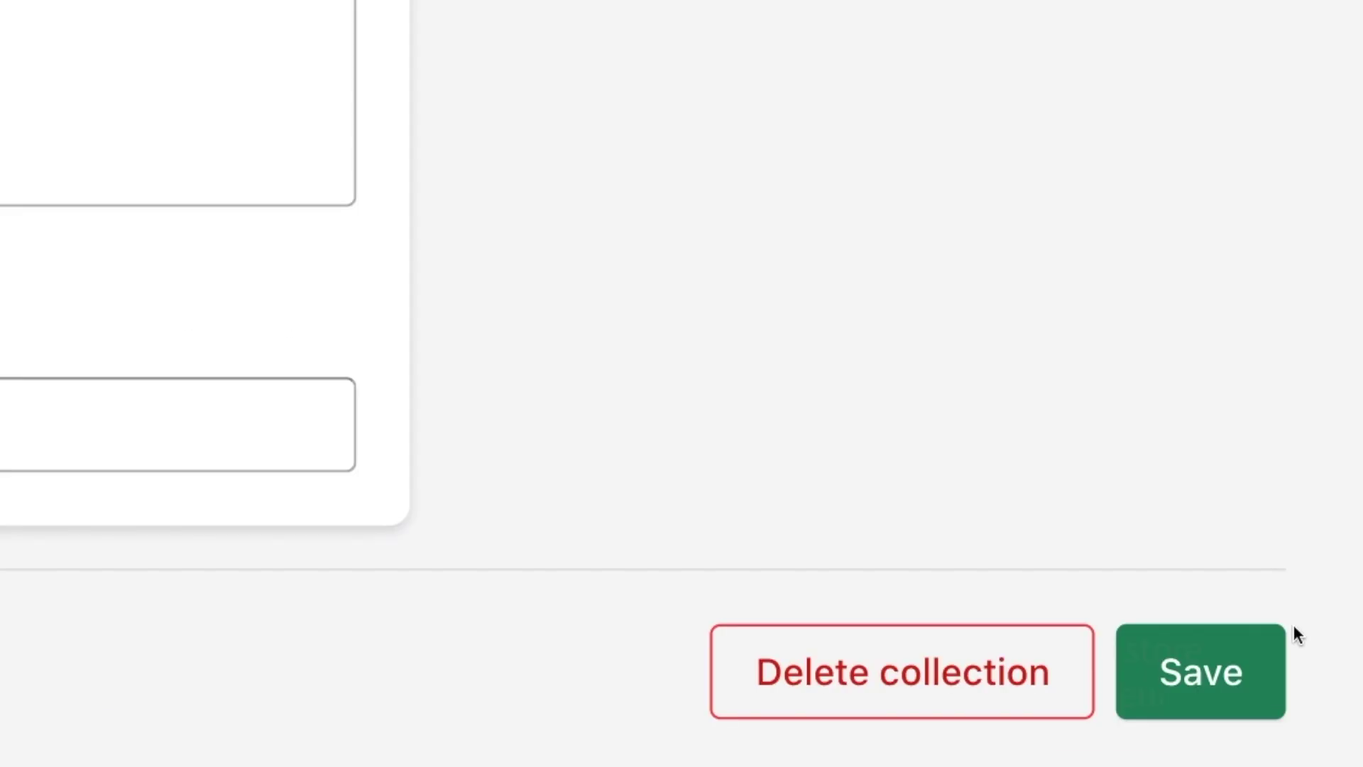
pyautogui.click(1200, 672)
# Return to the Collections list, then bring up the Dawn theme editor's Home page.
pyautogui.scroll(10, 1199, 674)
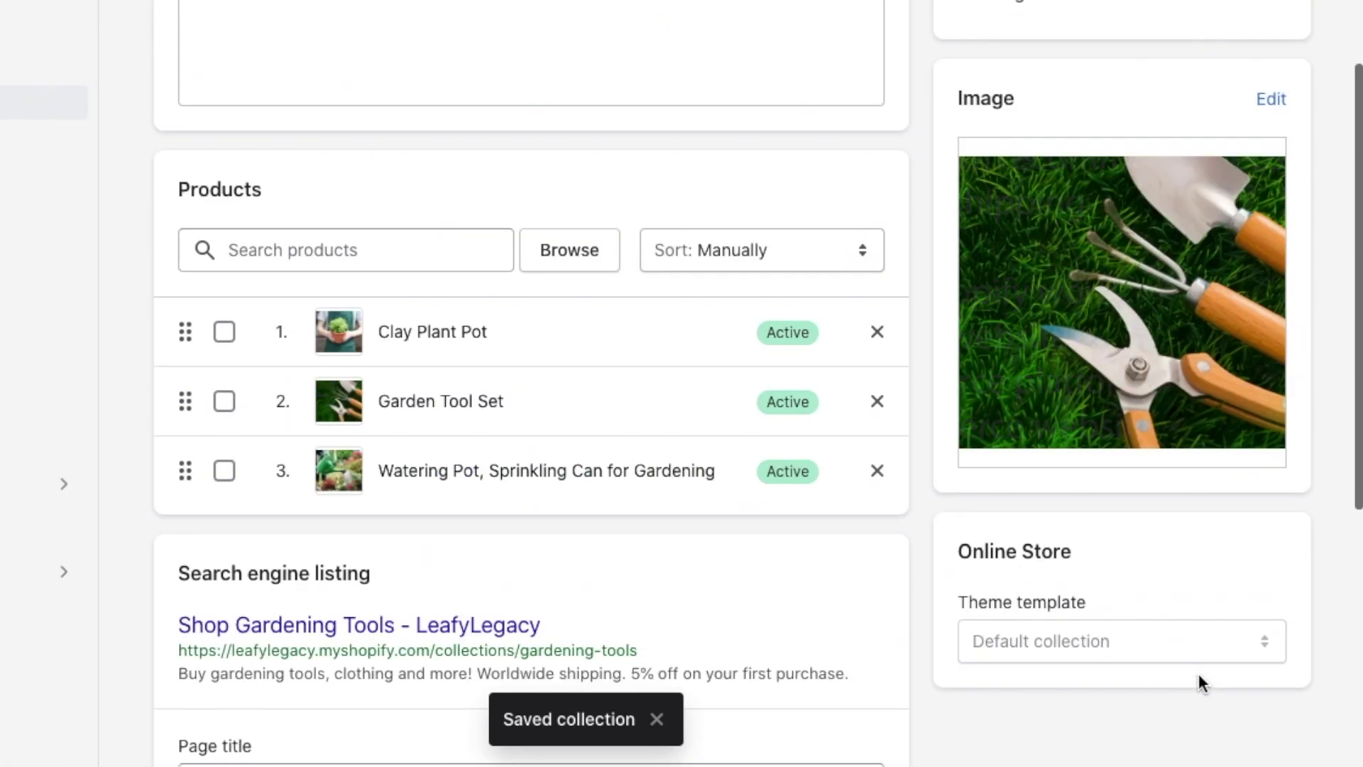
pyautogui.click(175, 11)
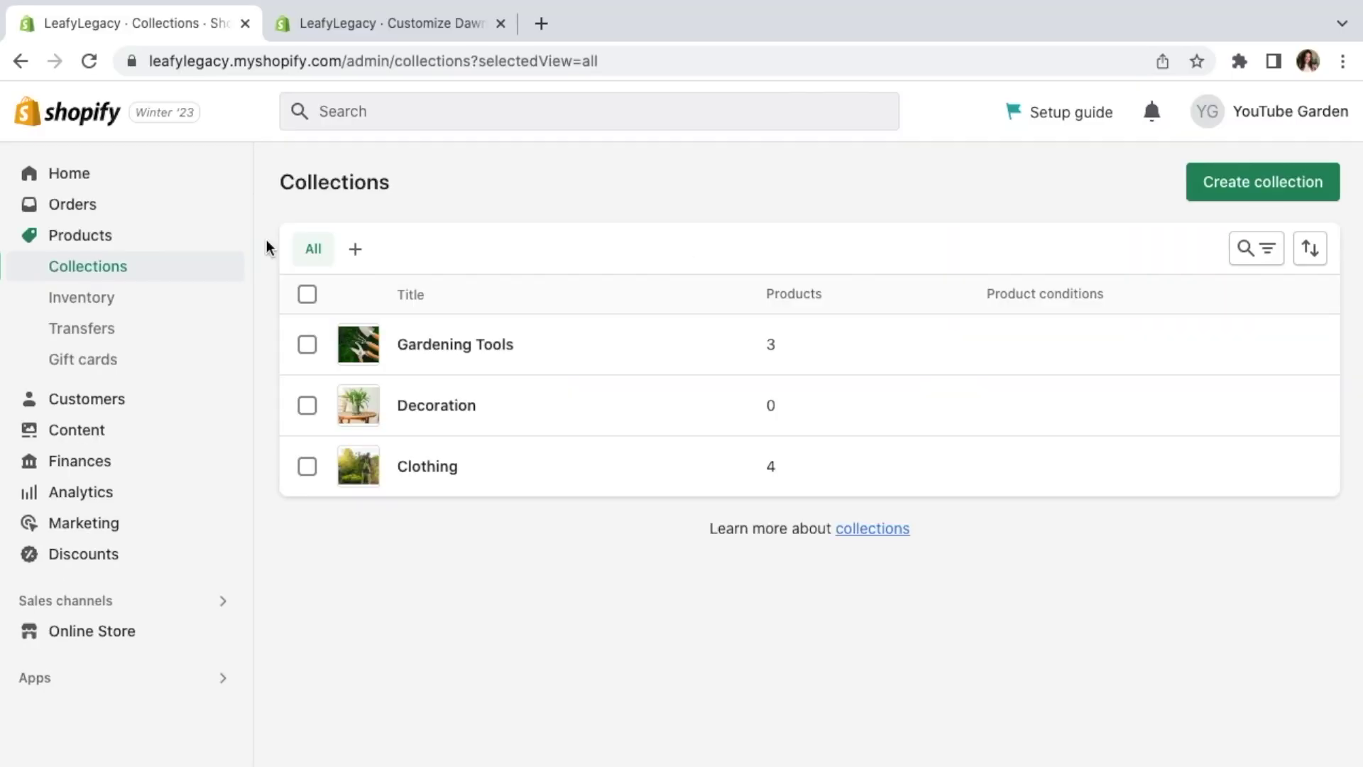
pyautogui.click(374, 28)
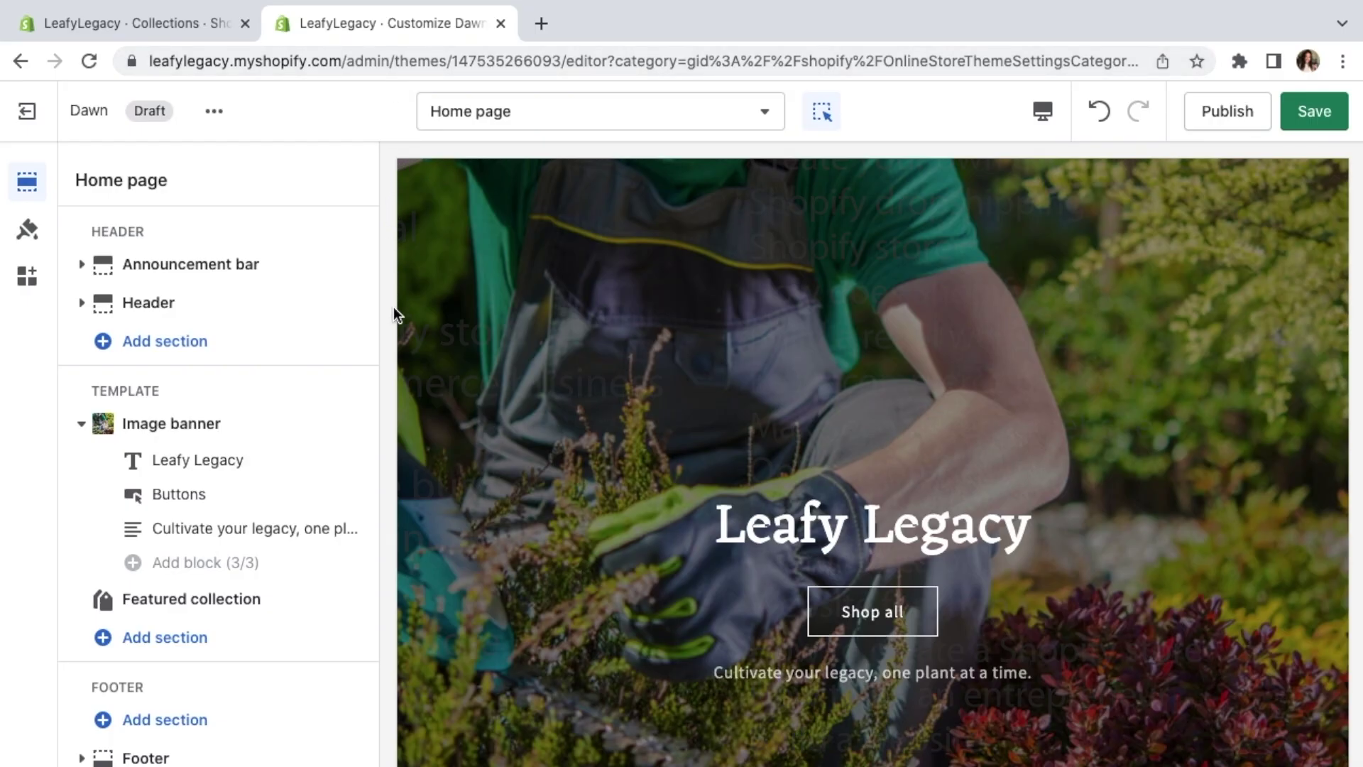
# Add a Featured collection section to the home page showing Gardening Tools.
pyautogui.scroll(-5, 450, 426)
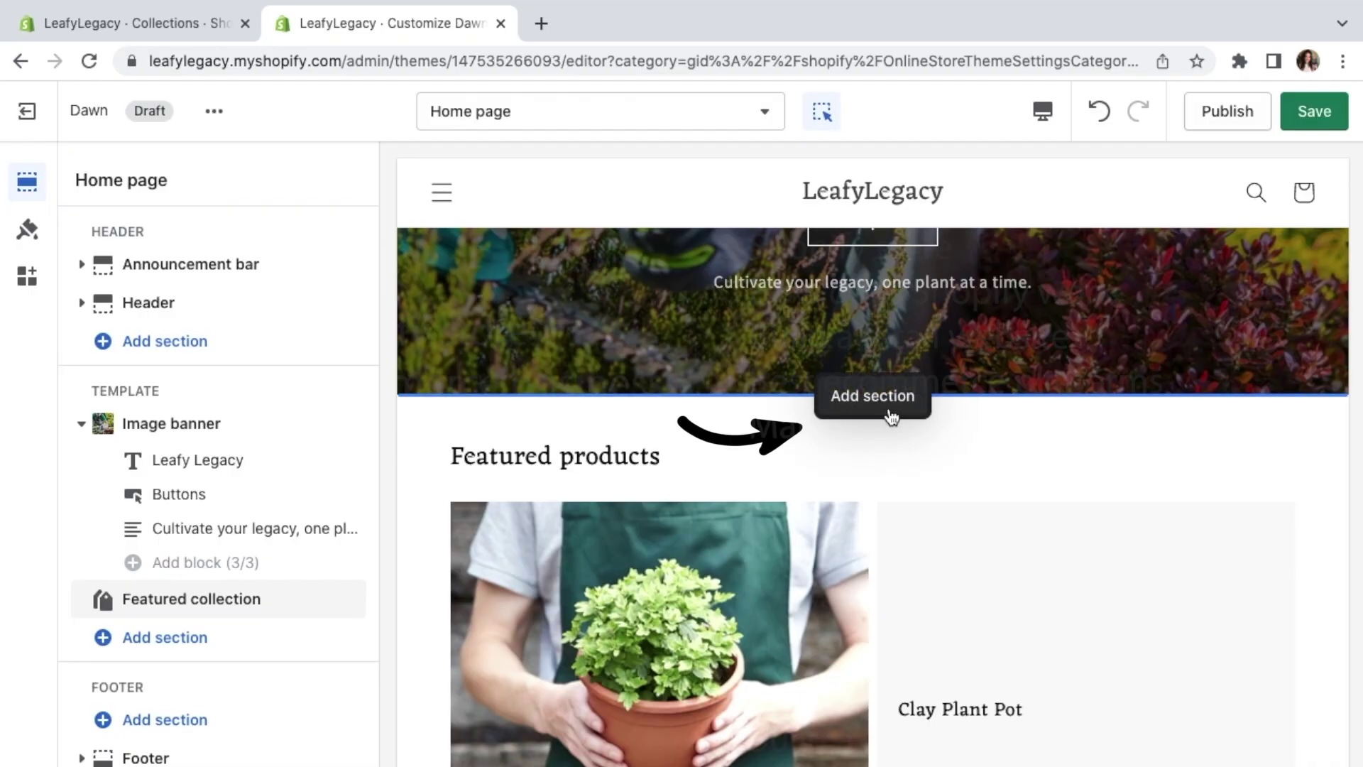
pyautogui.click(891, 415)
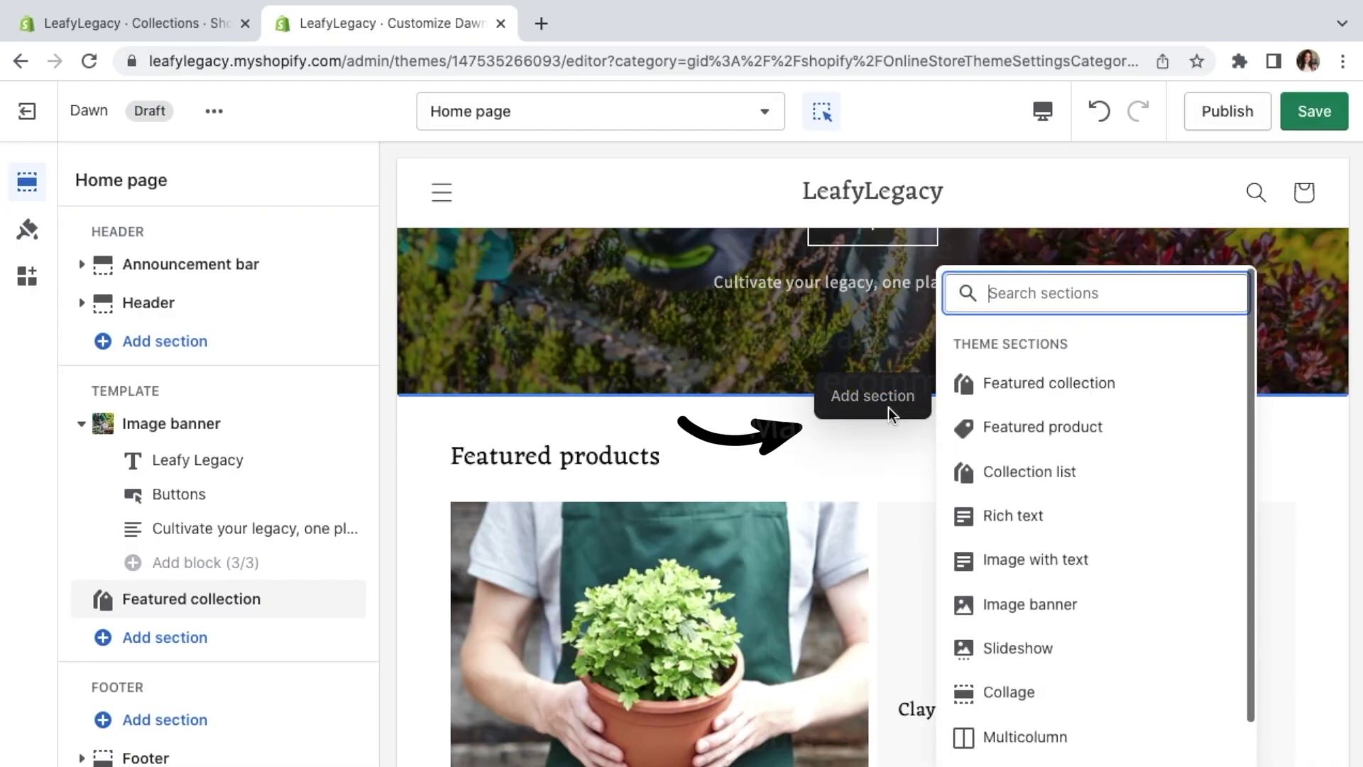
pyautogui.click(987, 401)
pyautogui.scroll(-5, 371, 496)
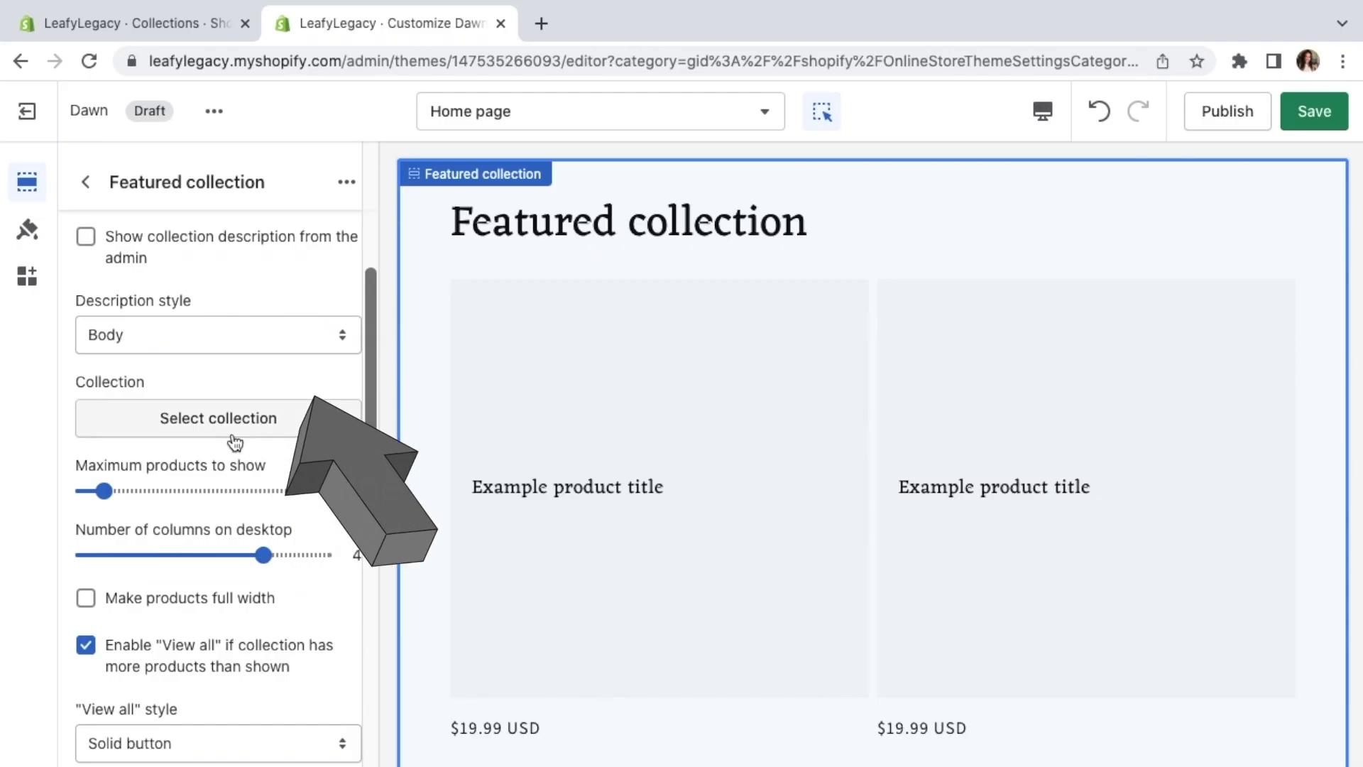
pyautogui.click(253, 435)
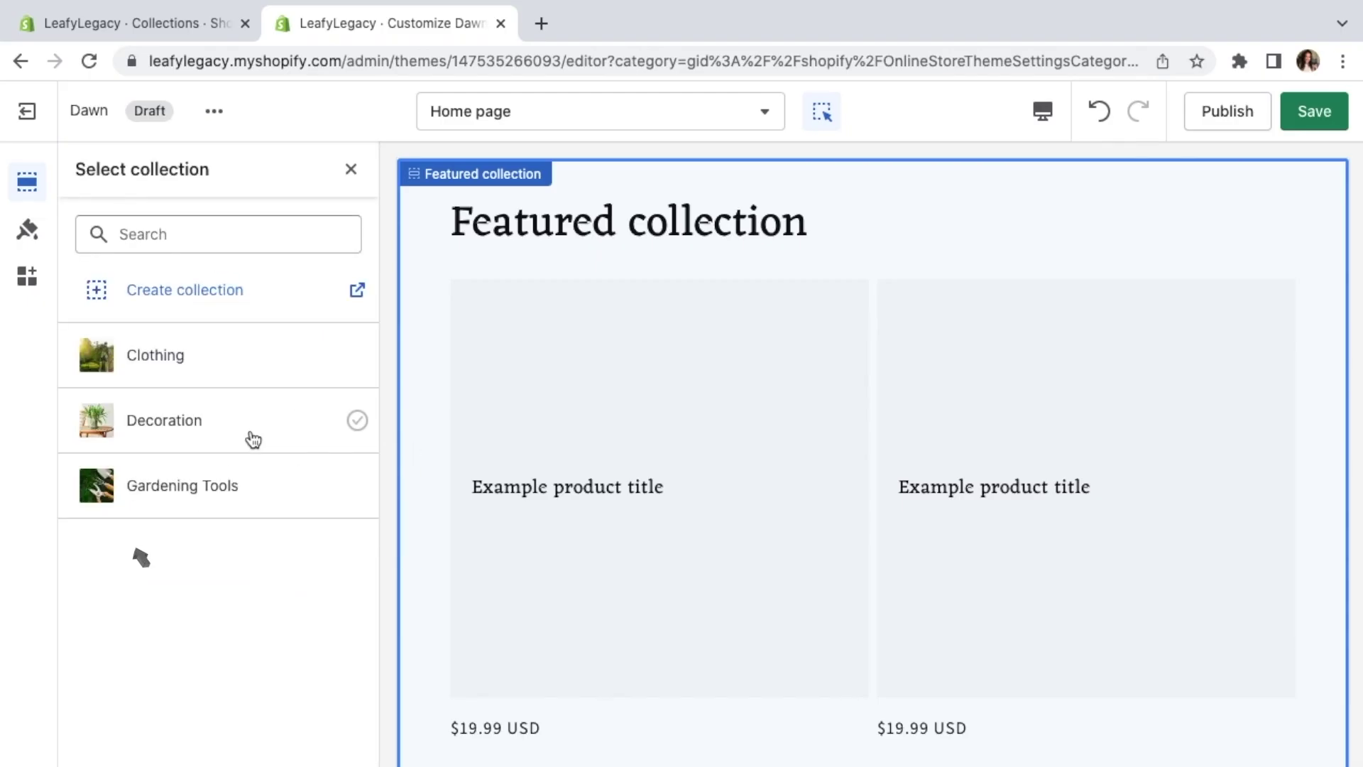
pyautogui.click(240, 489)
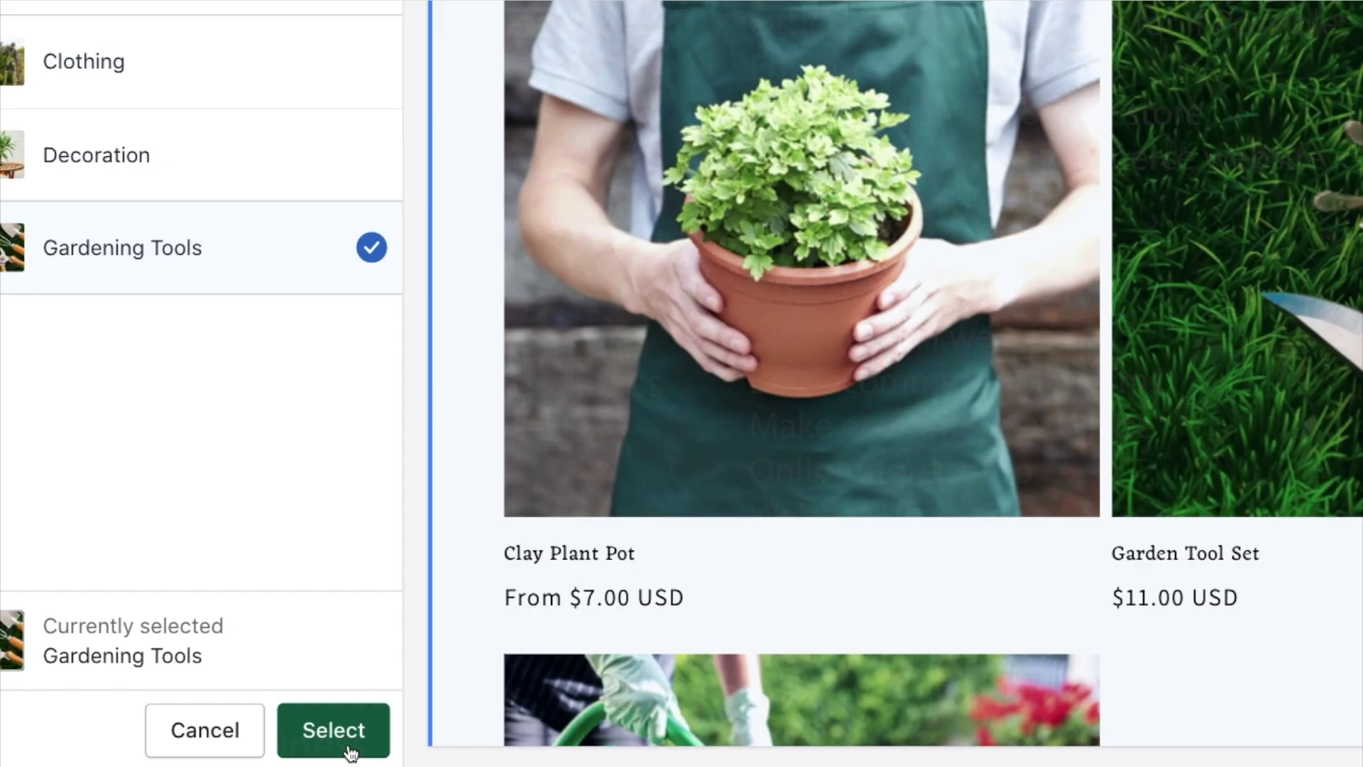
pyautogui.click(329, 763)
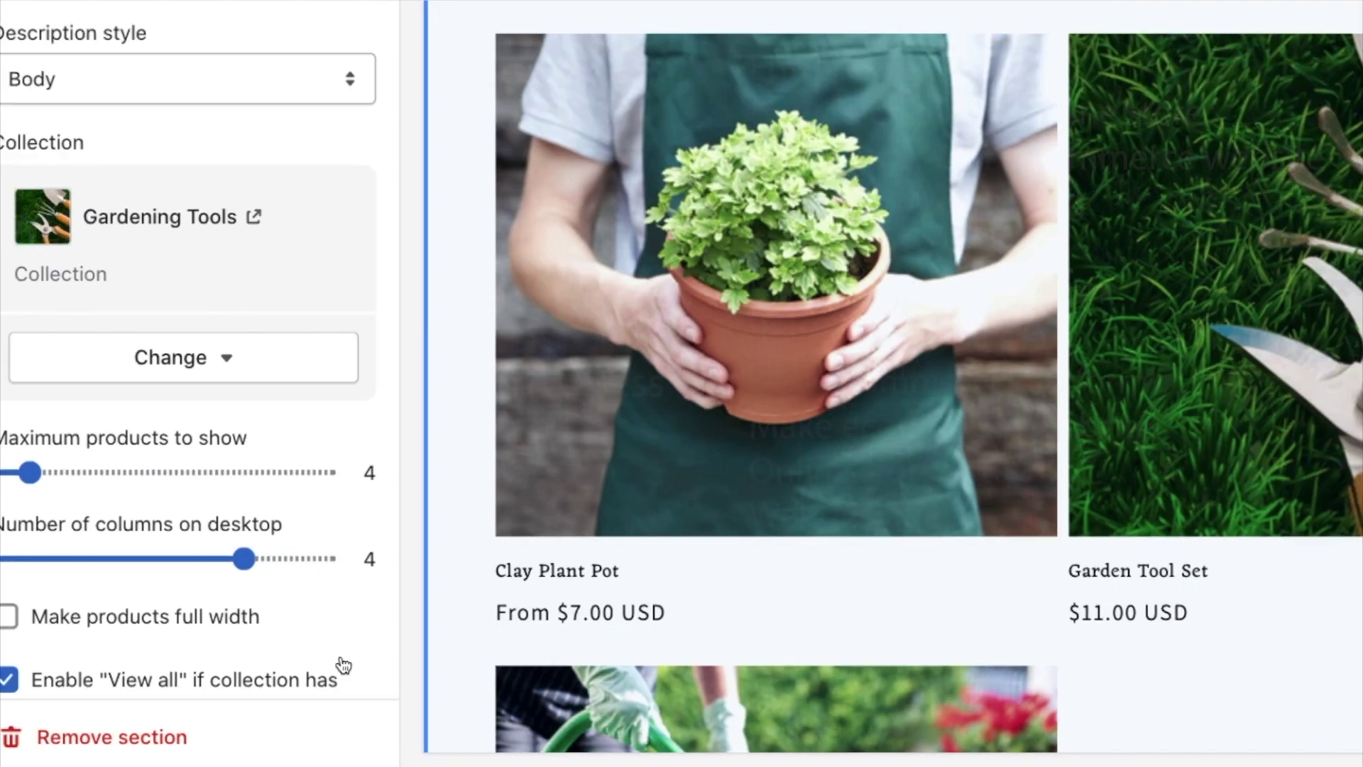
# Replace the featured section's heading text with 'Gardening Tools'.
pyautogui.scroll(5, 375, 430)
pyautogui.moveTo(222, 254); pyautogui.dragTo(79, 249)
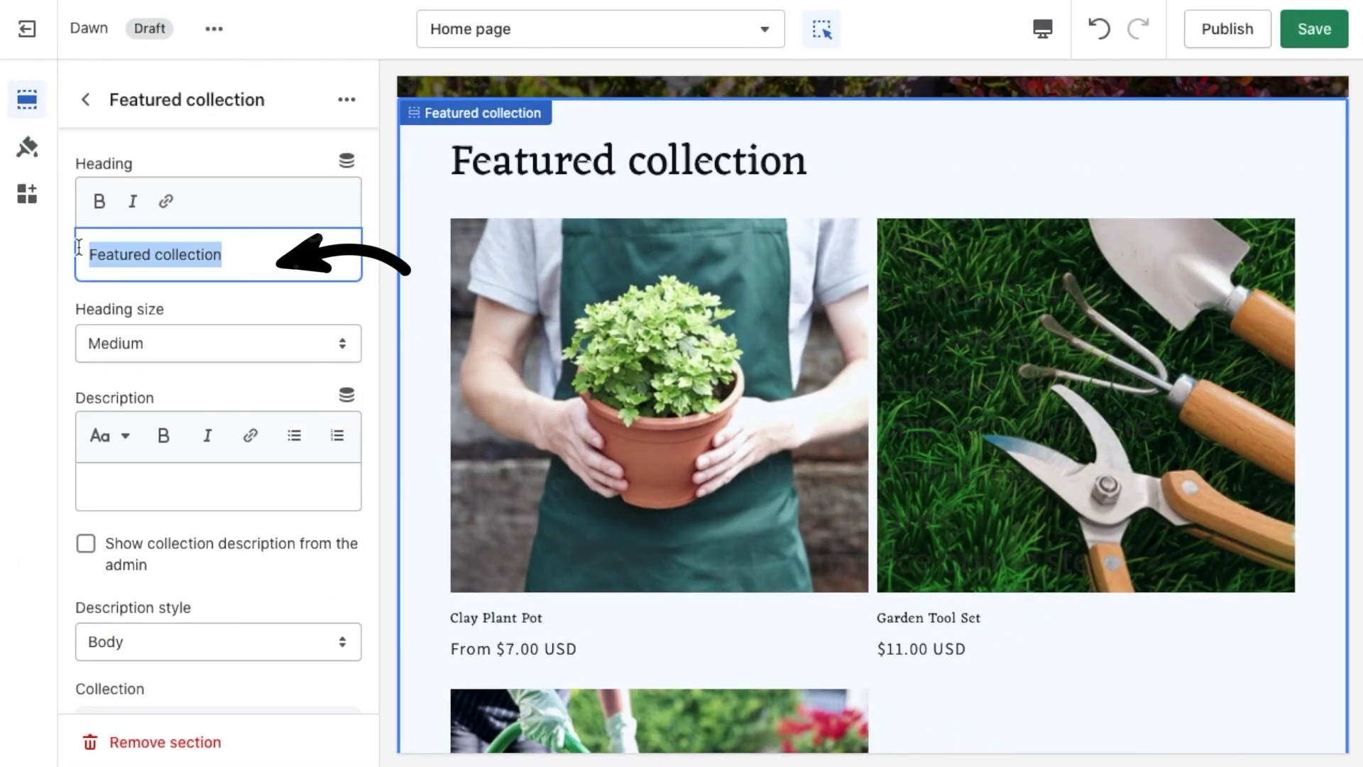
pyautogui.write('Gardening Tools')
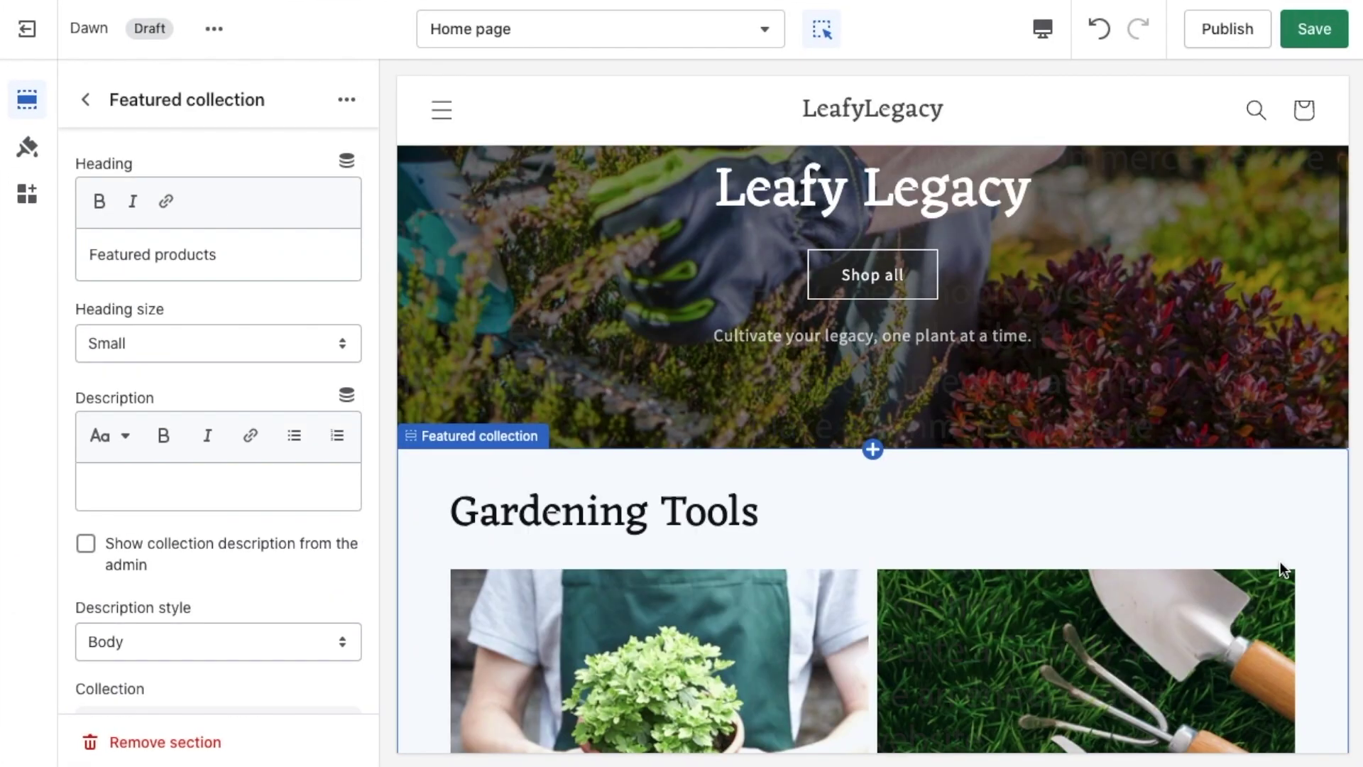
pyautogui.scroll(-9, 1282, 570)
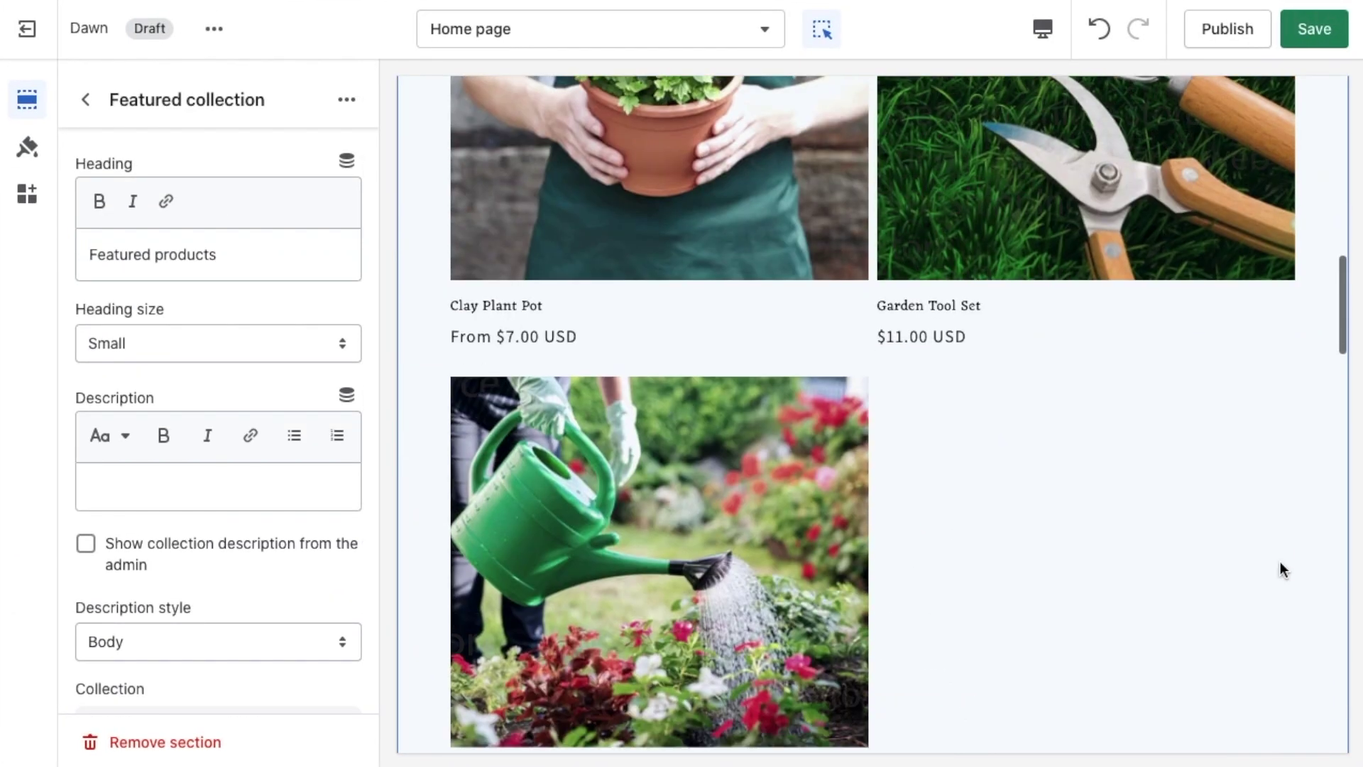
pyautogui.scroll(-5, 1282, 570)
# Add an Image with text section below the featured products.
pyautogui.moveTo(870, 465)
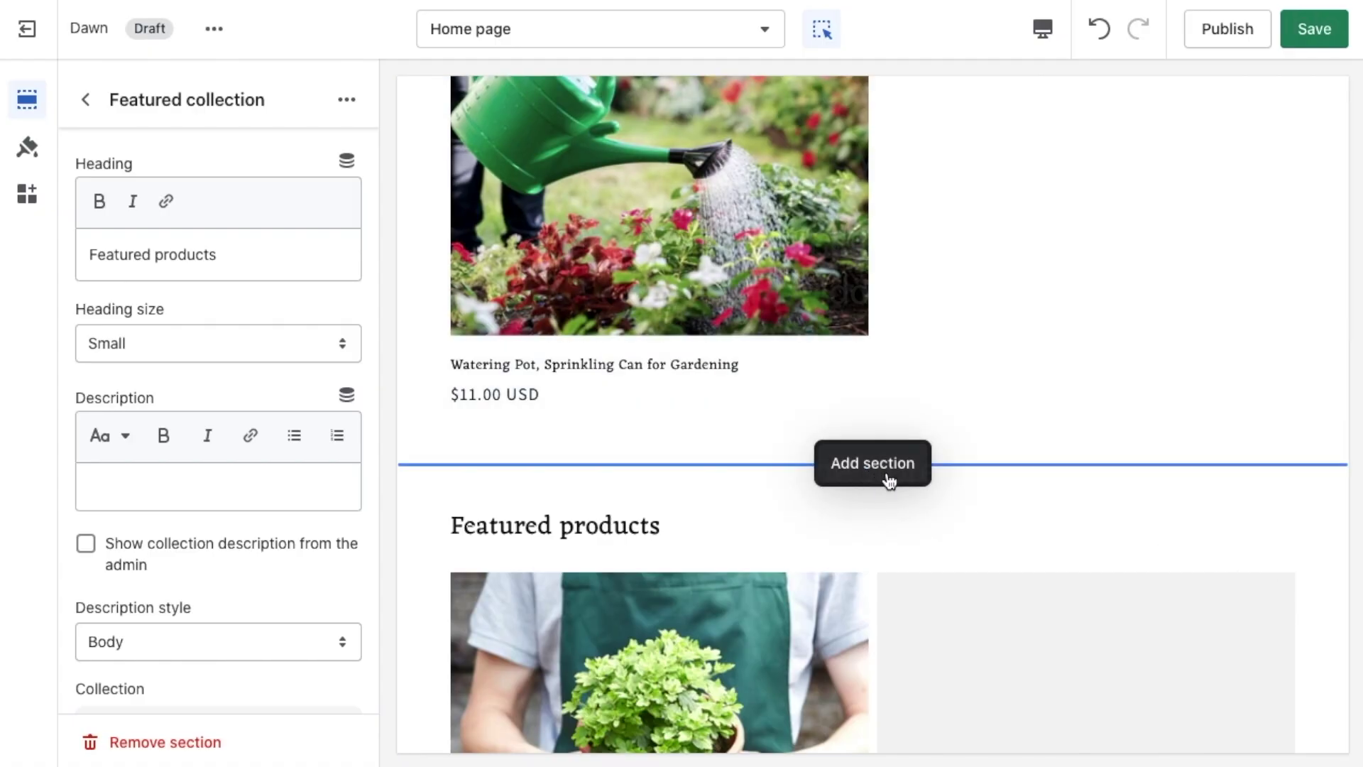
pyautogui.click(889, 481)
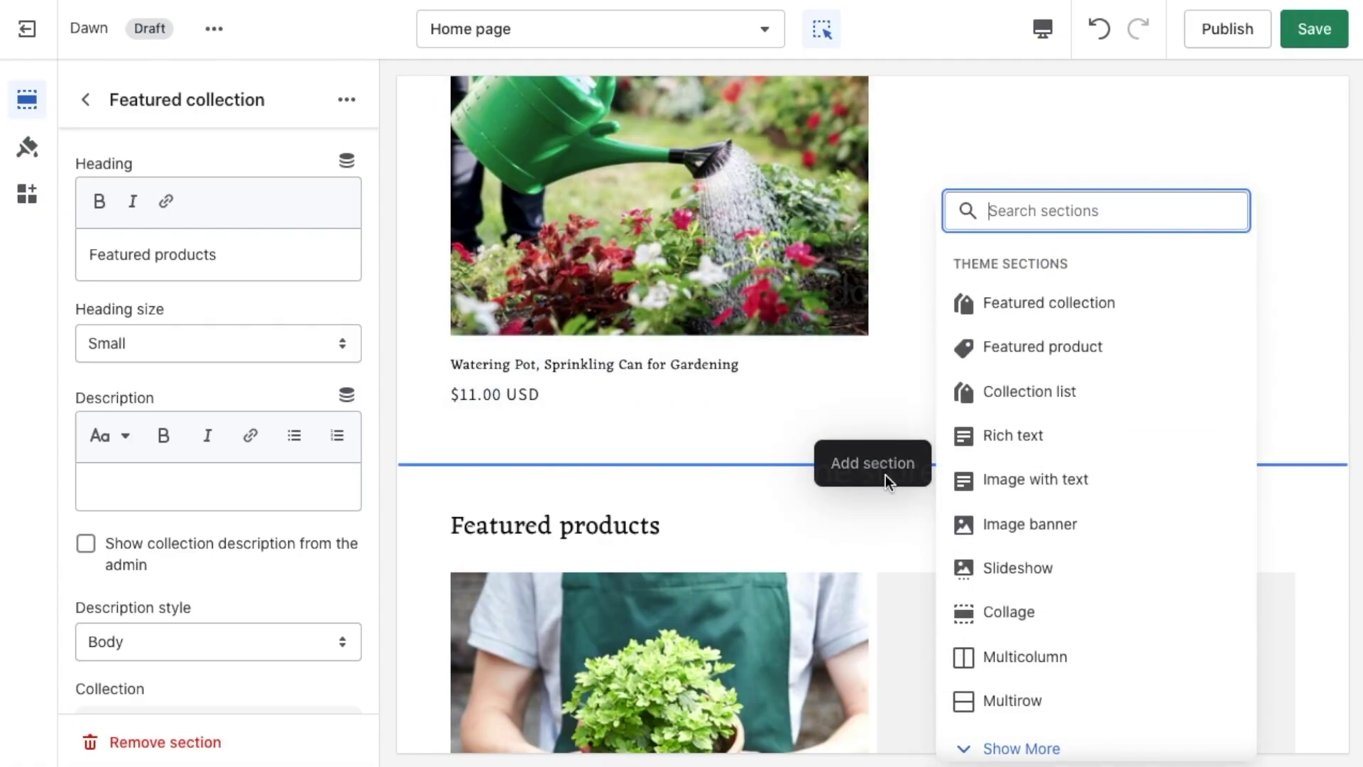
pyautogui.click(1049, 501)
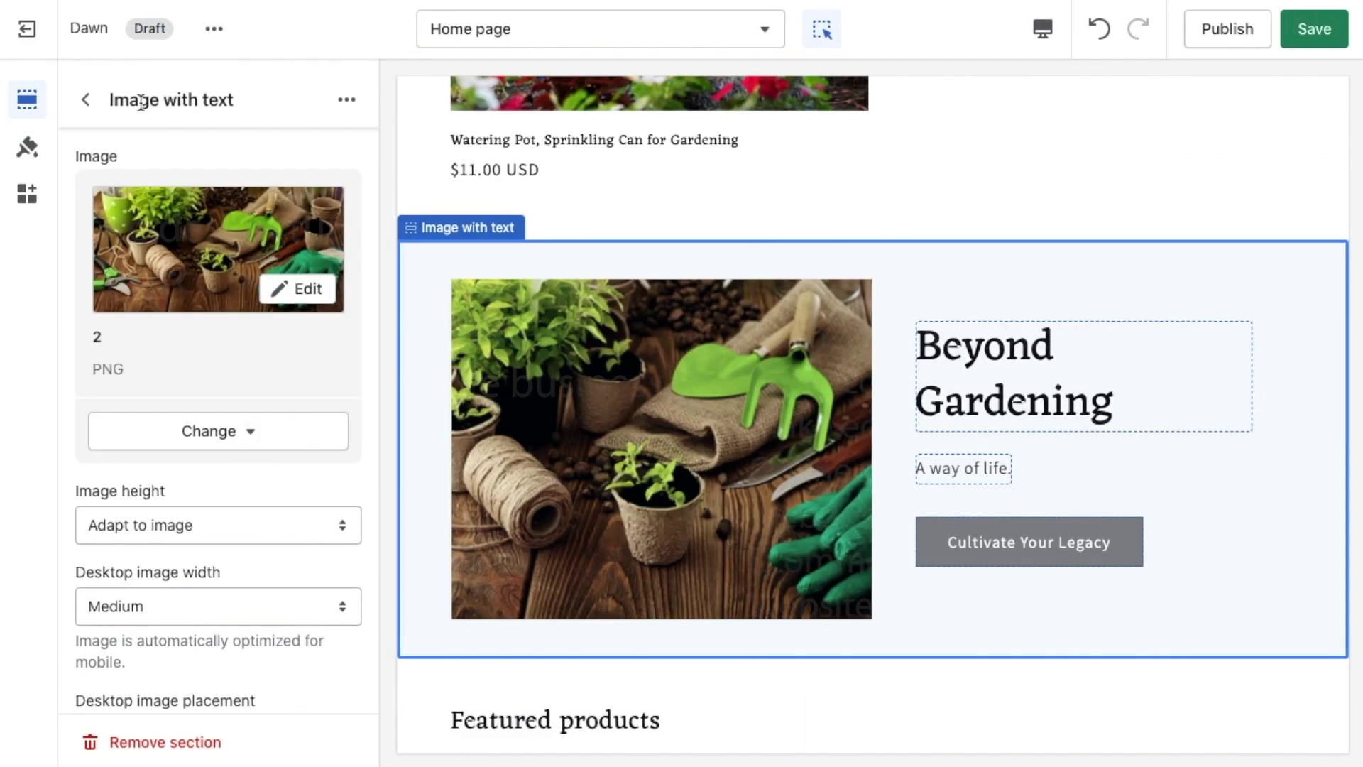
pyautogui.click(87, 100)
# Add a Collection list section to the home page.
pyautogui.scroll(-3, 909, 667)
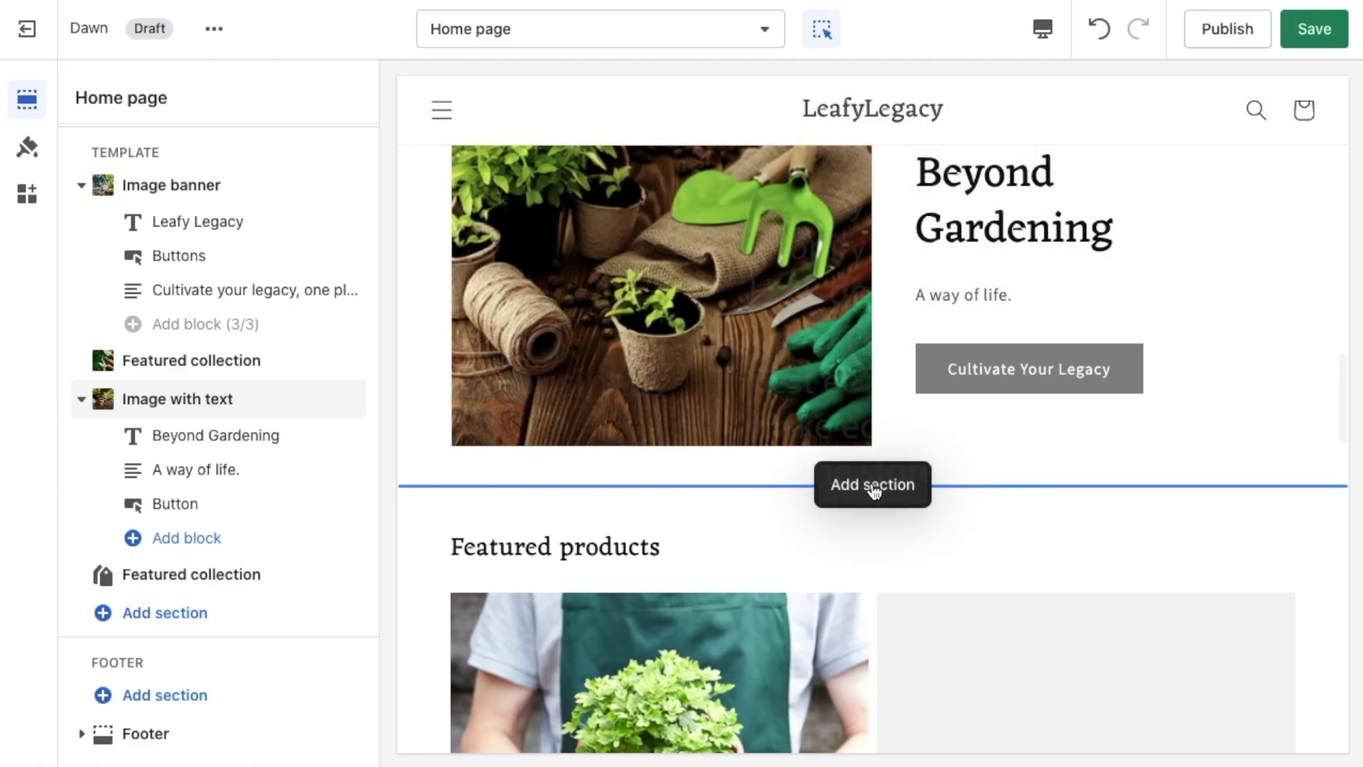
pyautogui.click(875, 490)
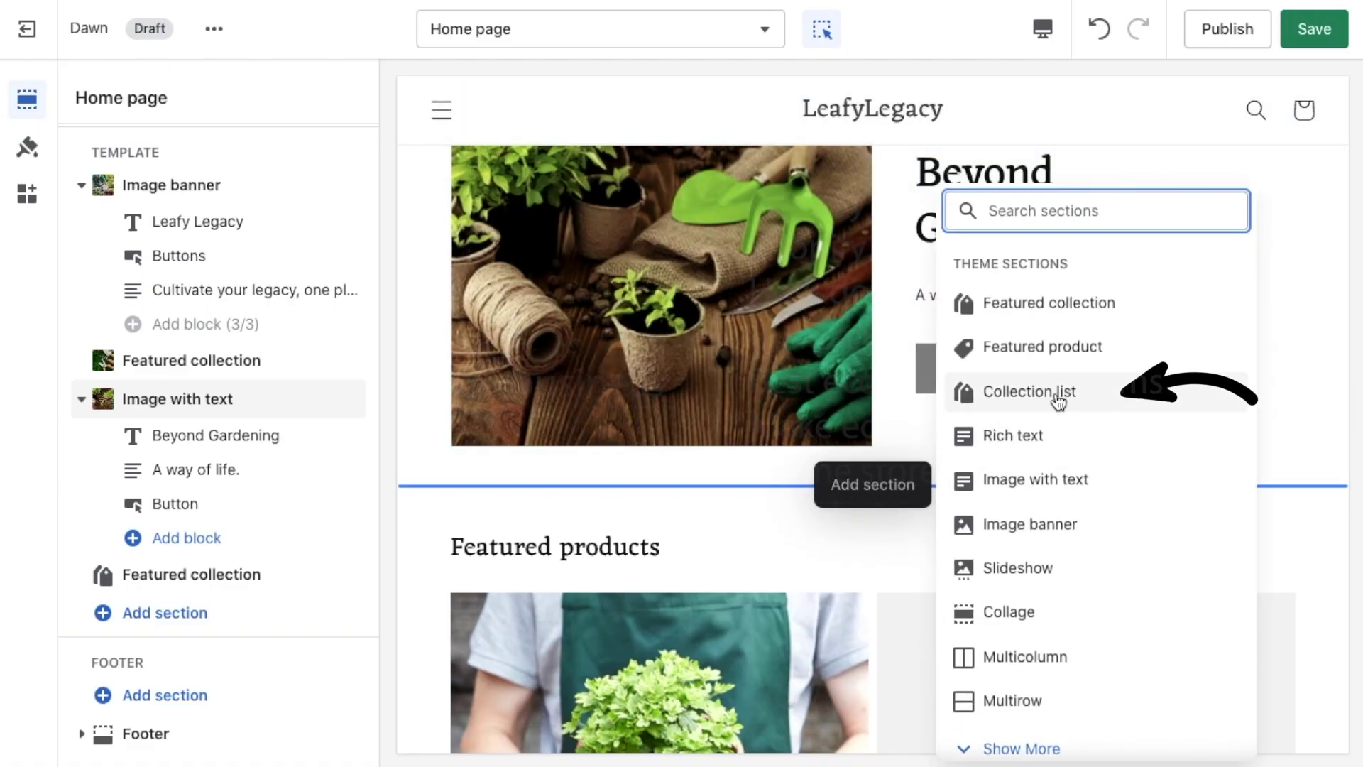
pyautogui.click(1087, 409)
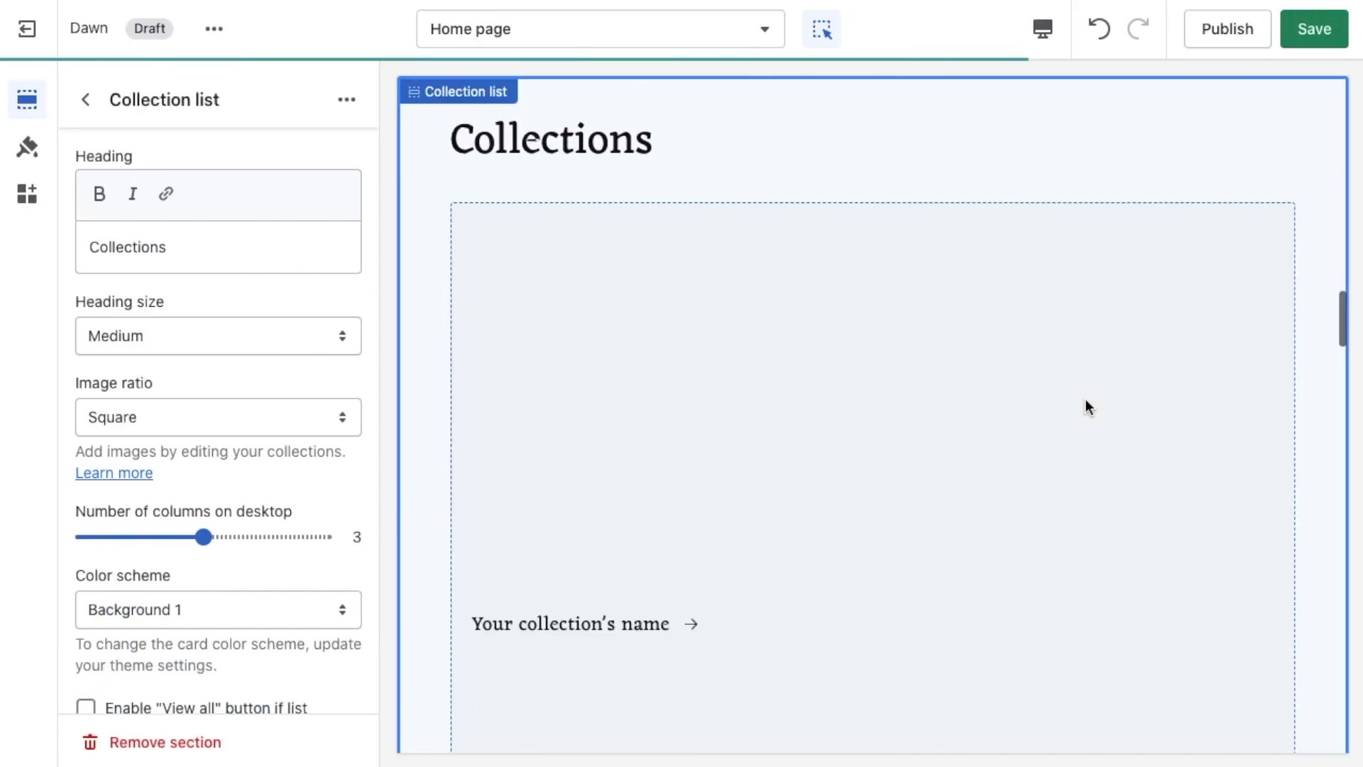
# Assign the Clothing collection to the first card and Decoration to the second.
pyautogui.click(659, 475)
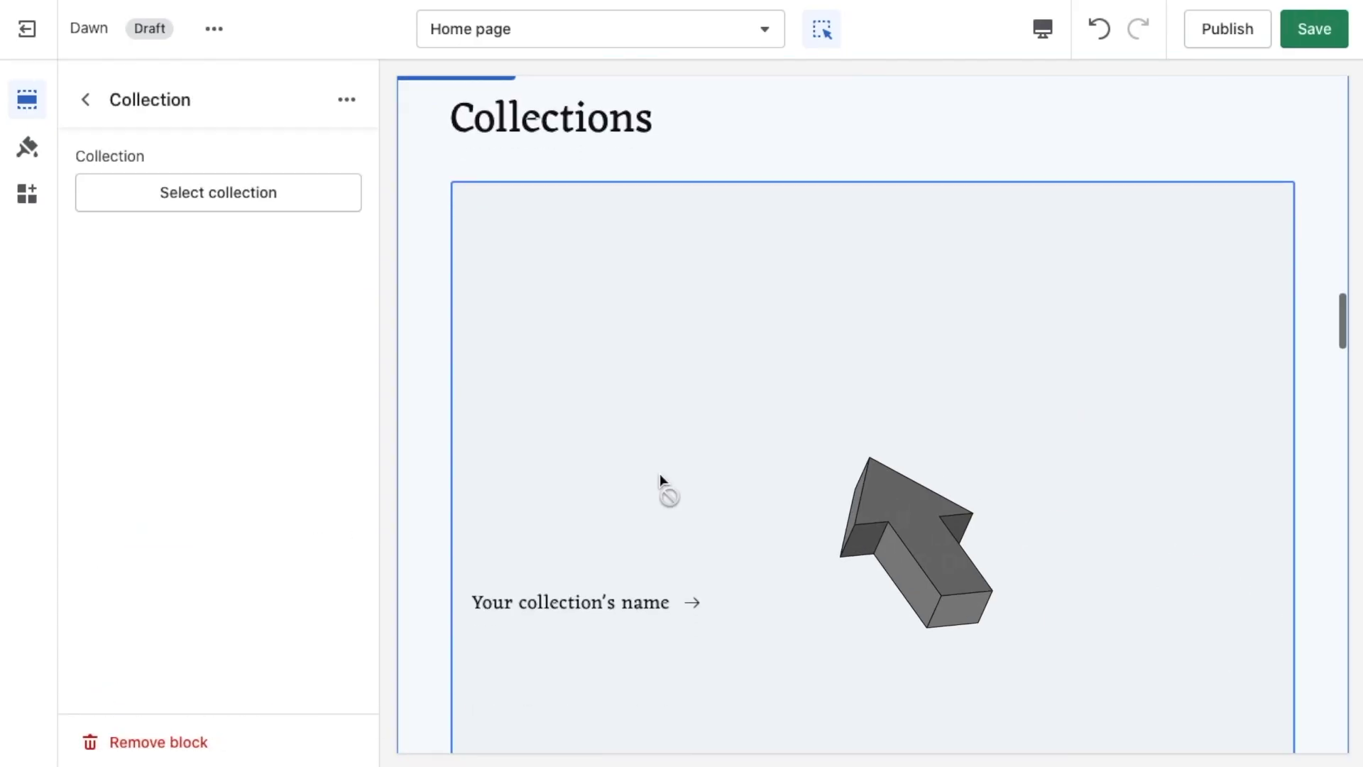
pyautogui.click(283, 201)
pyautogui.click(253, 270)
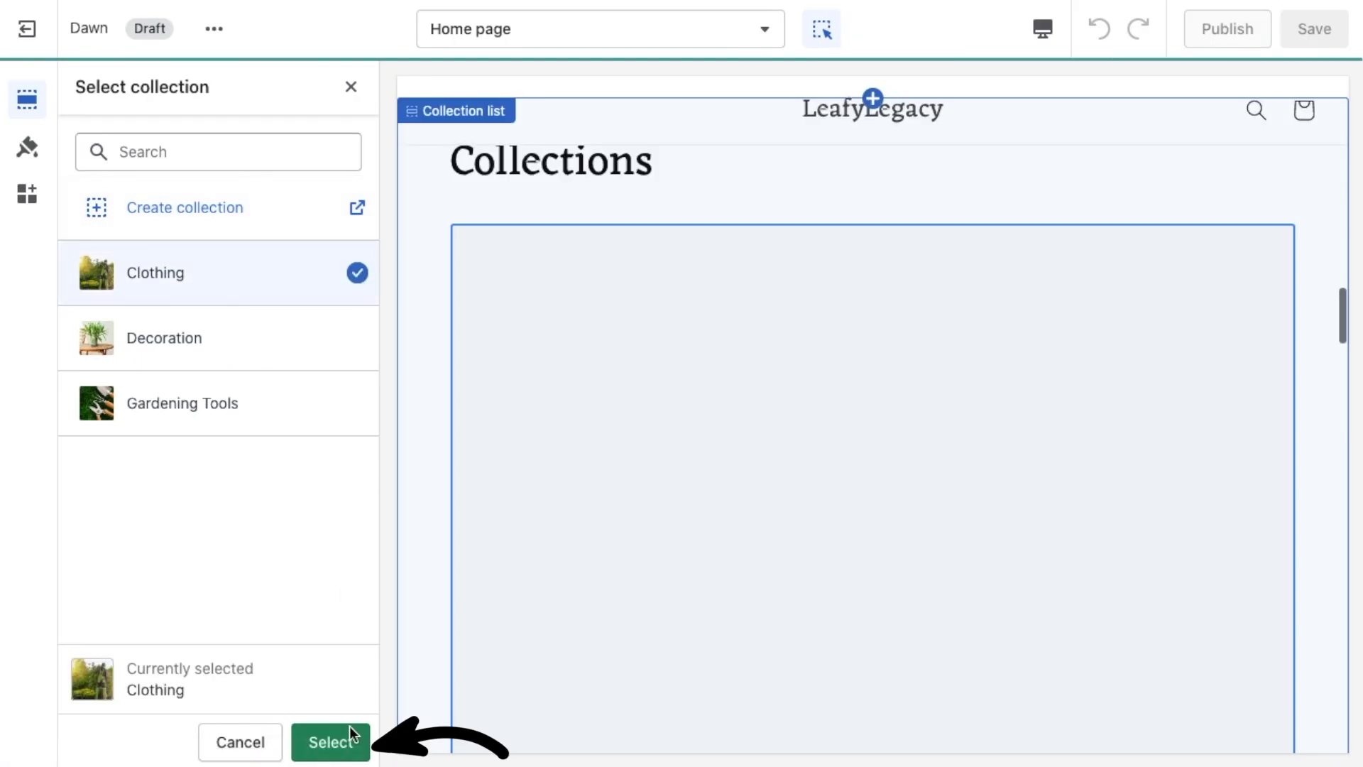
pyautogui.click(330, 740)
pyautogui.scroll(-15, 683, 557)
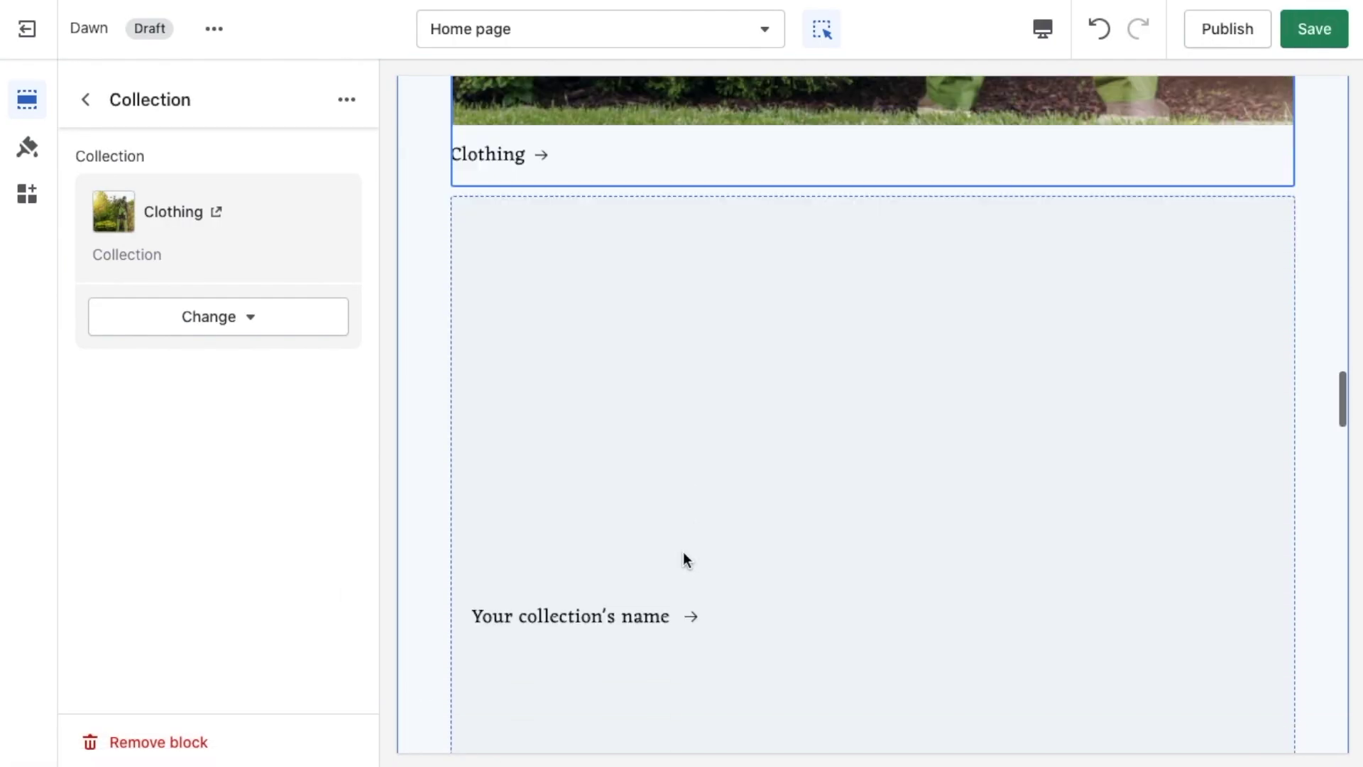
pyautogui.click(550, 493)
pyautogui.click(247, 199)
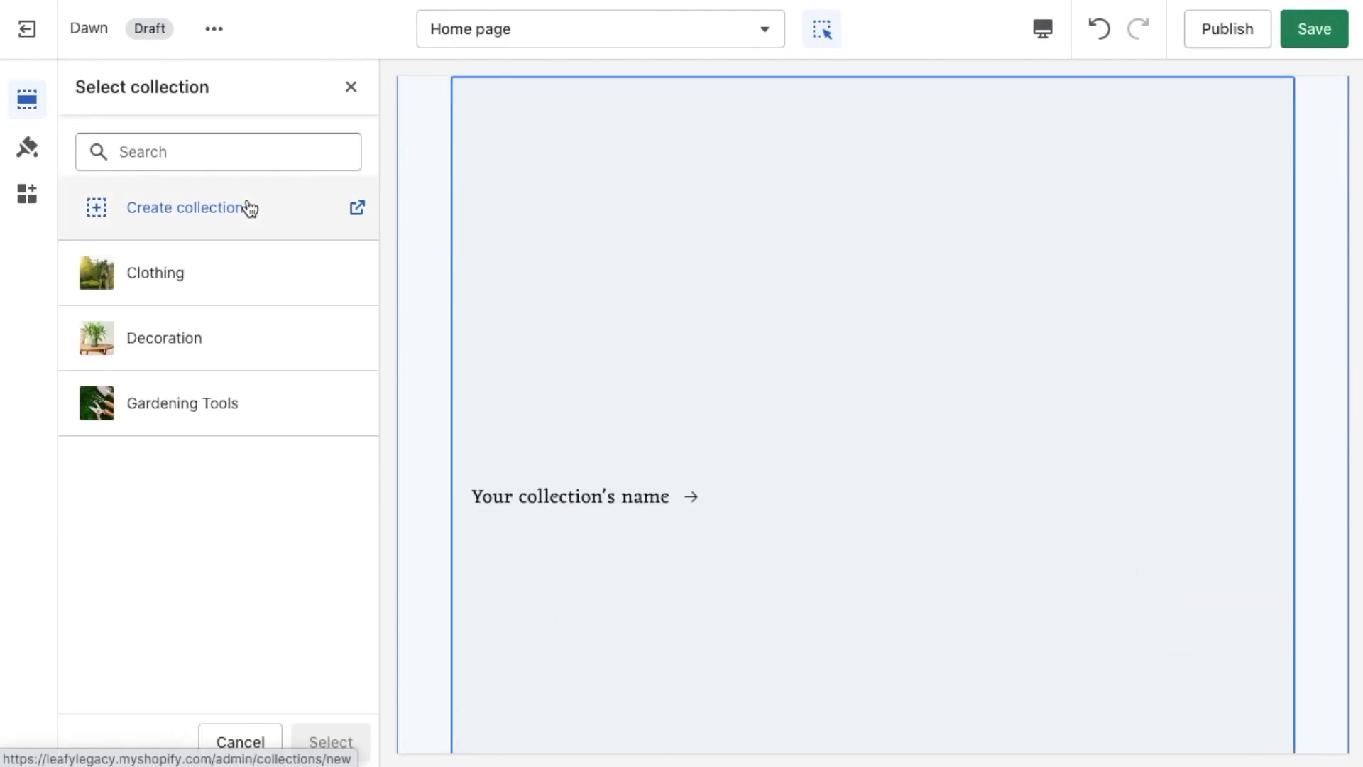
pyautogui.click(213, 338)
pyautogui.click(363, 746)
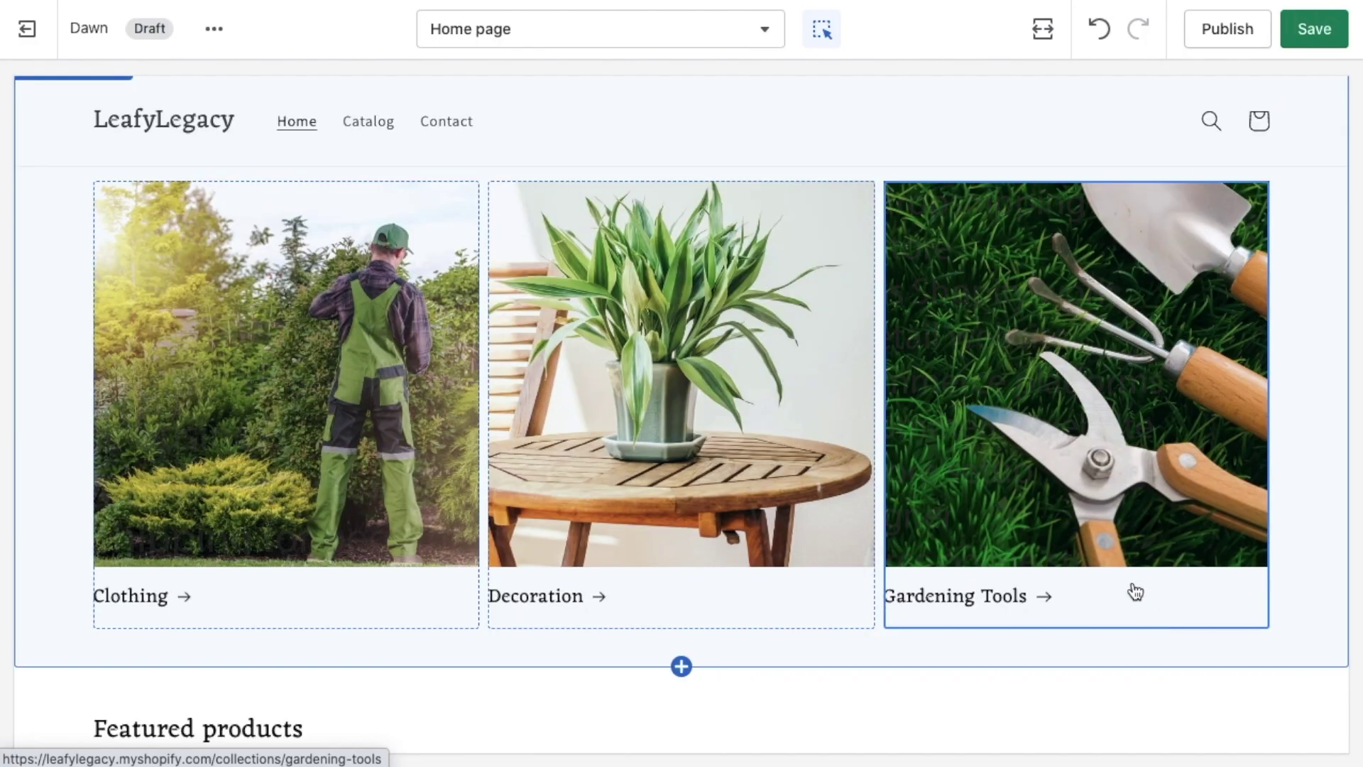
# Open the Gardening Tools collection page in the preview and scroll through it.
pyautogui.click(1129, 590)
pyautogui.scroll(-3, 1002, 453)
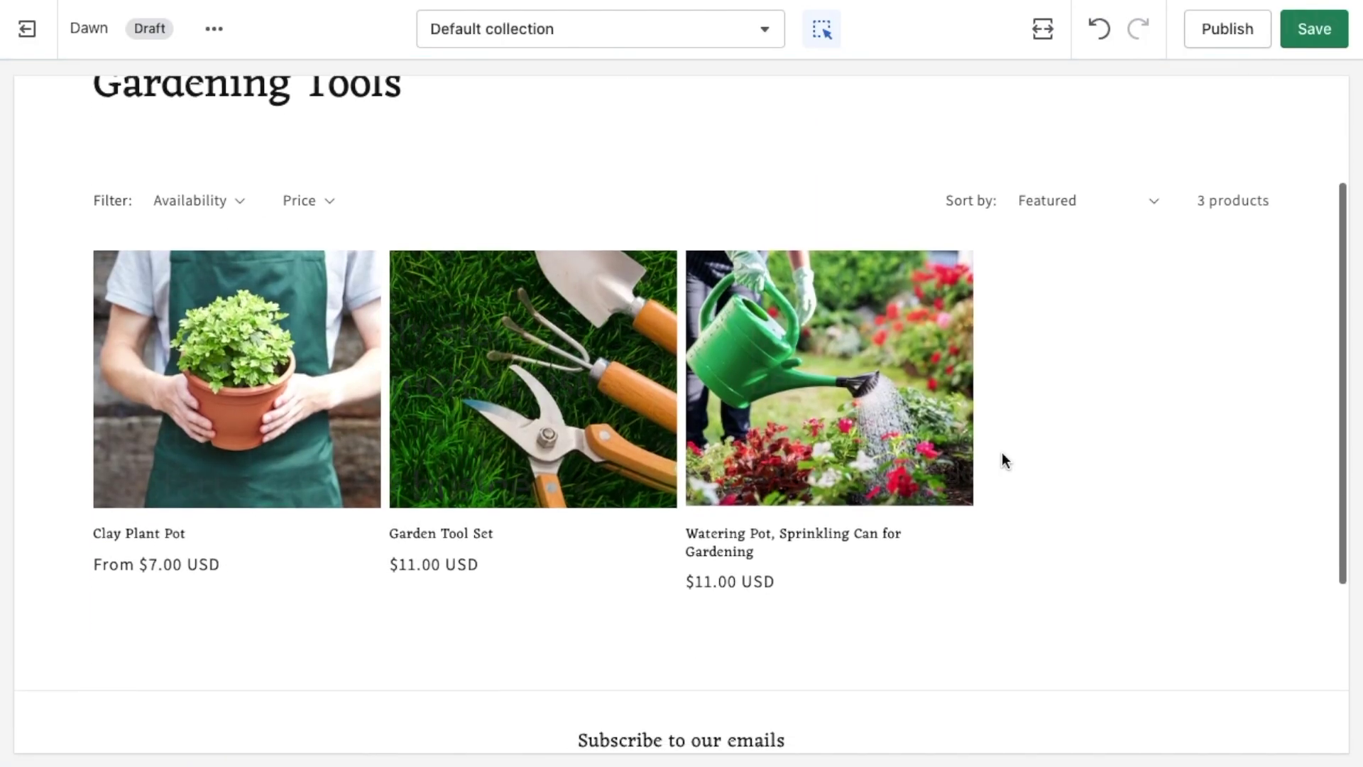
pyautogui.scroll(1, 1002, 453)
pyautogui.scroll(-1, 1002, 460)
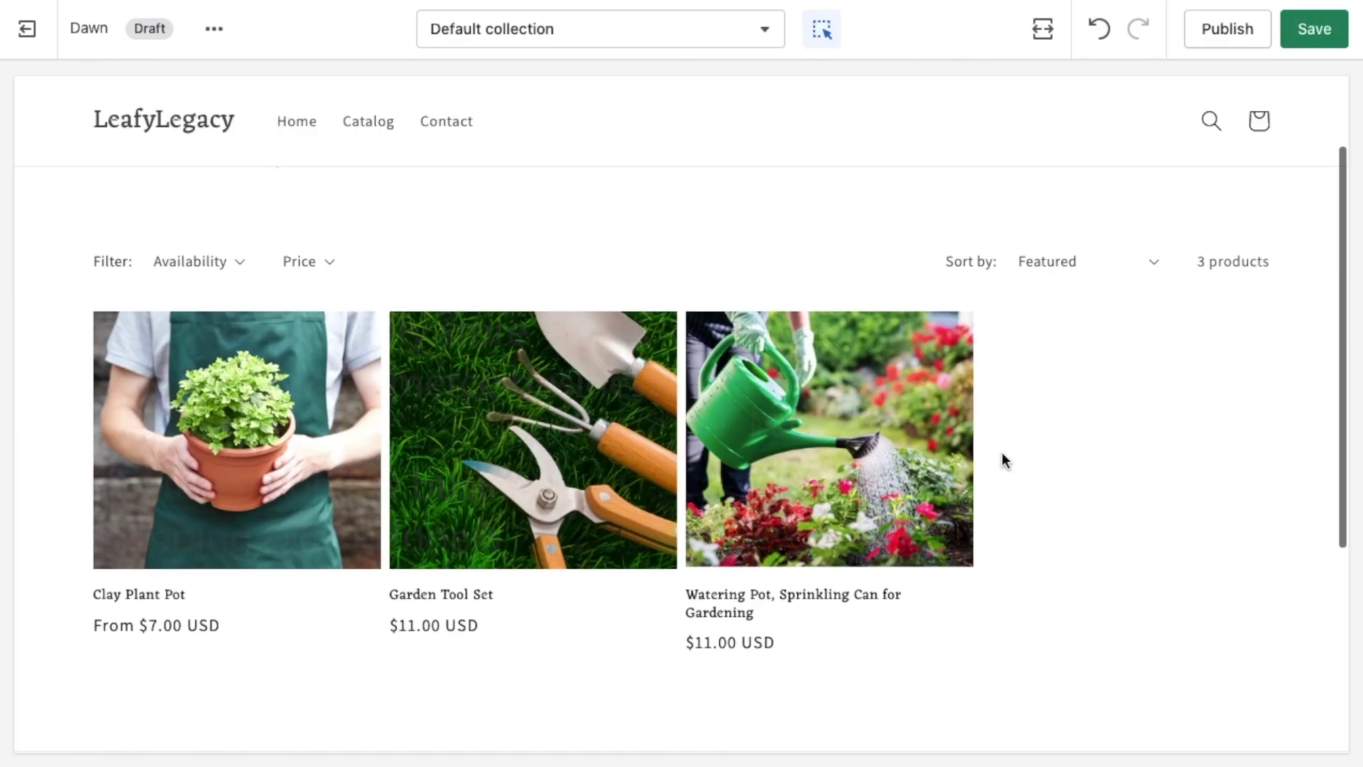
pyautogui.scroll(-2, 1003, 460)
pyautogui.scroll(3, 1002, 460)
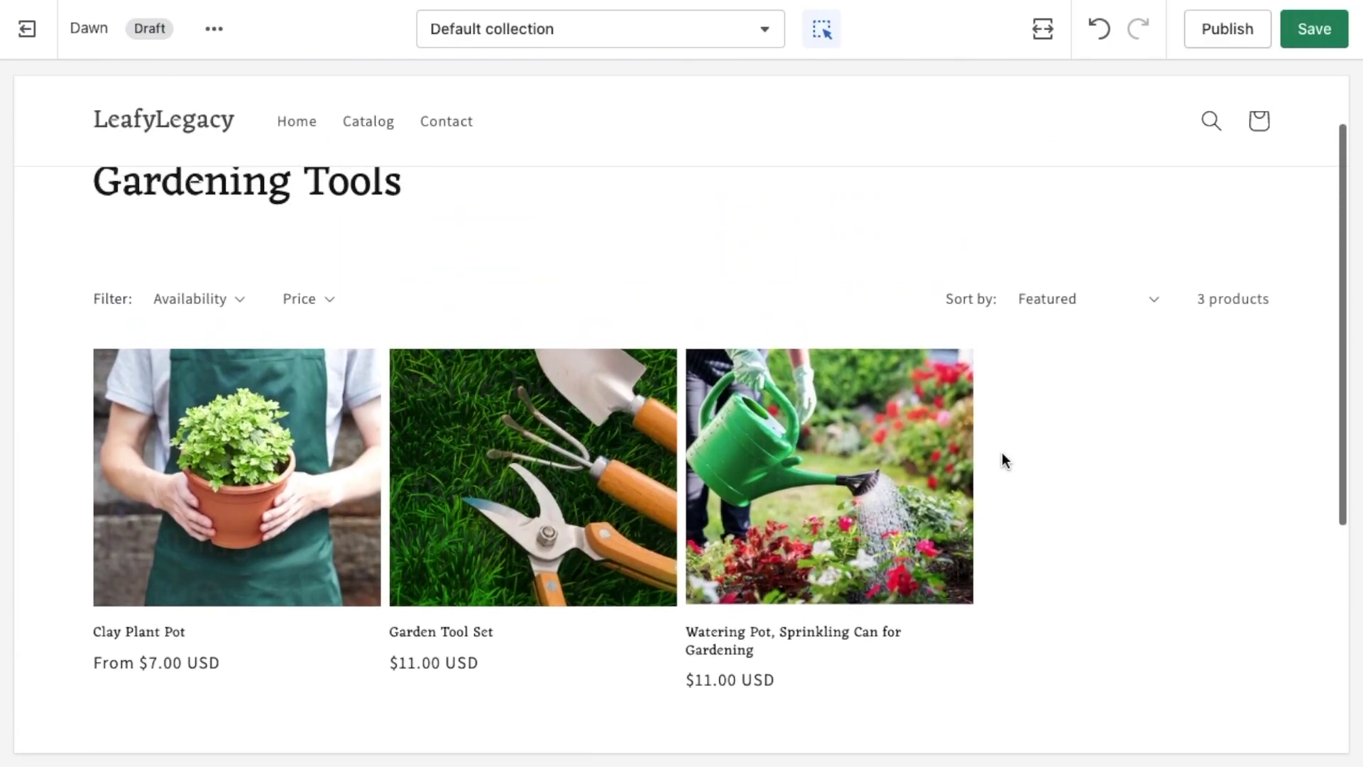
# Go back to the Home page preview and scroll through its sections.
pyautogui.hotkey('alt', 'Left')
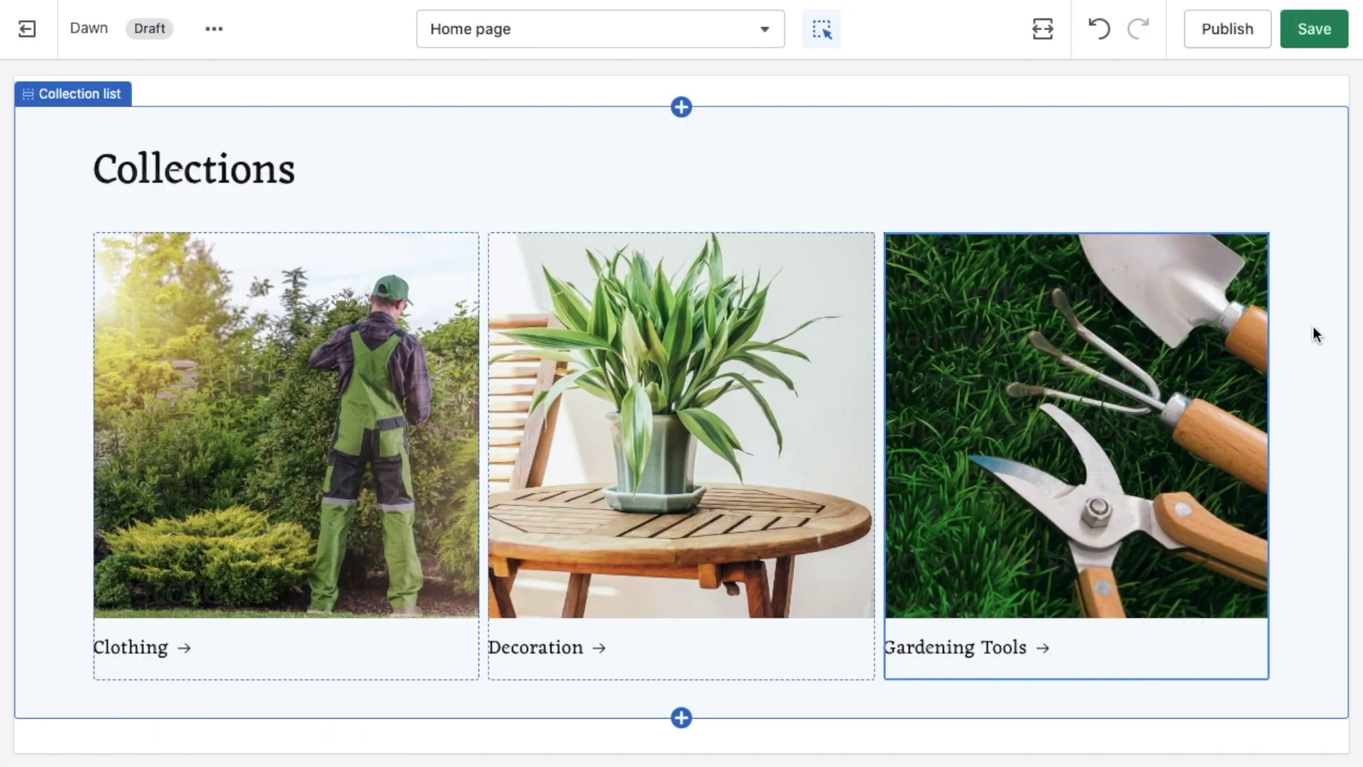
pyautogui.scroll(6, 1314, 326)
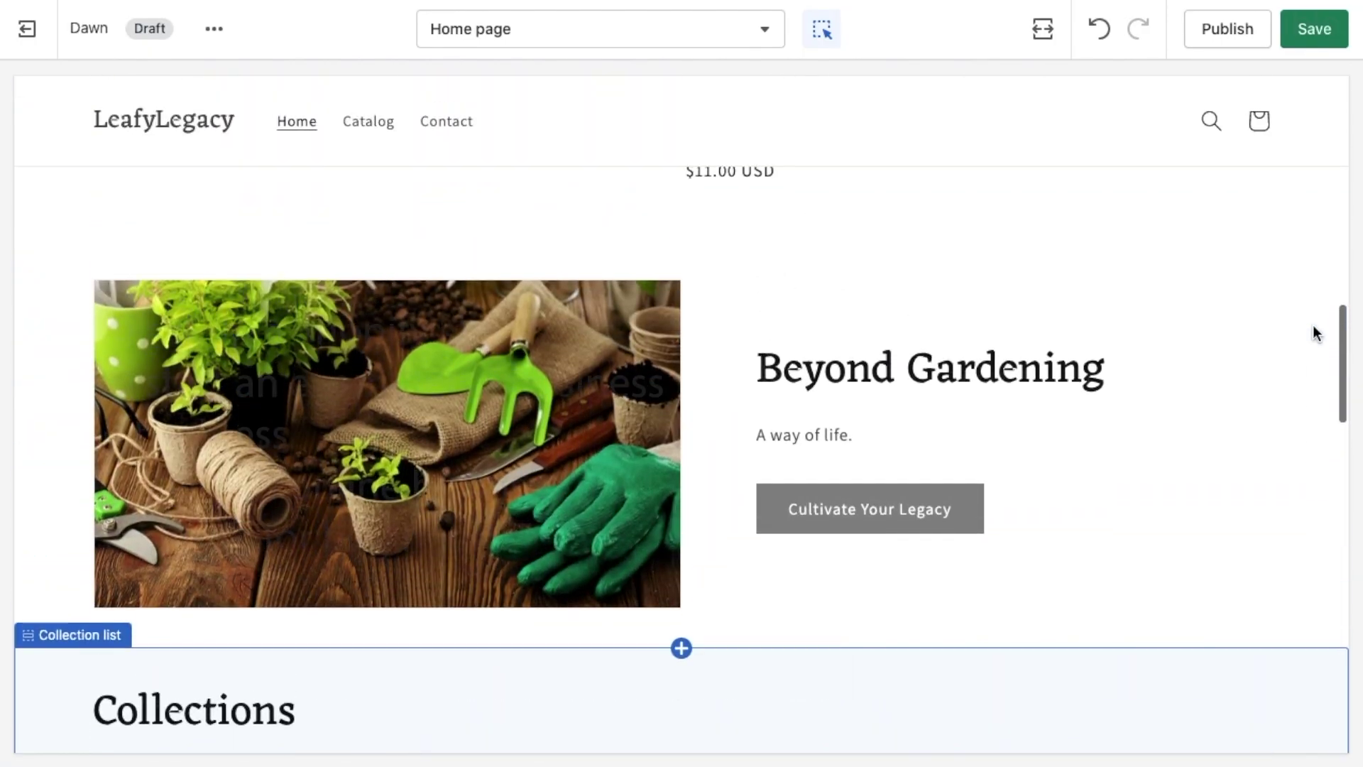
pyautogui.scroll(-6, 1313, 325)
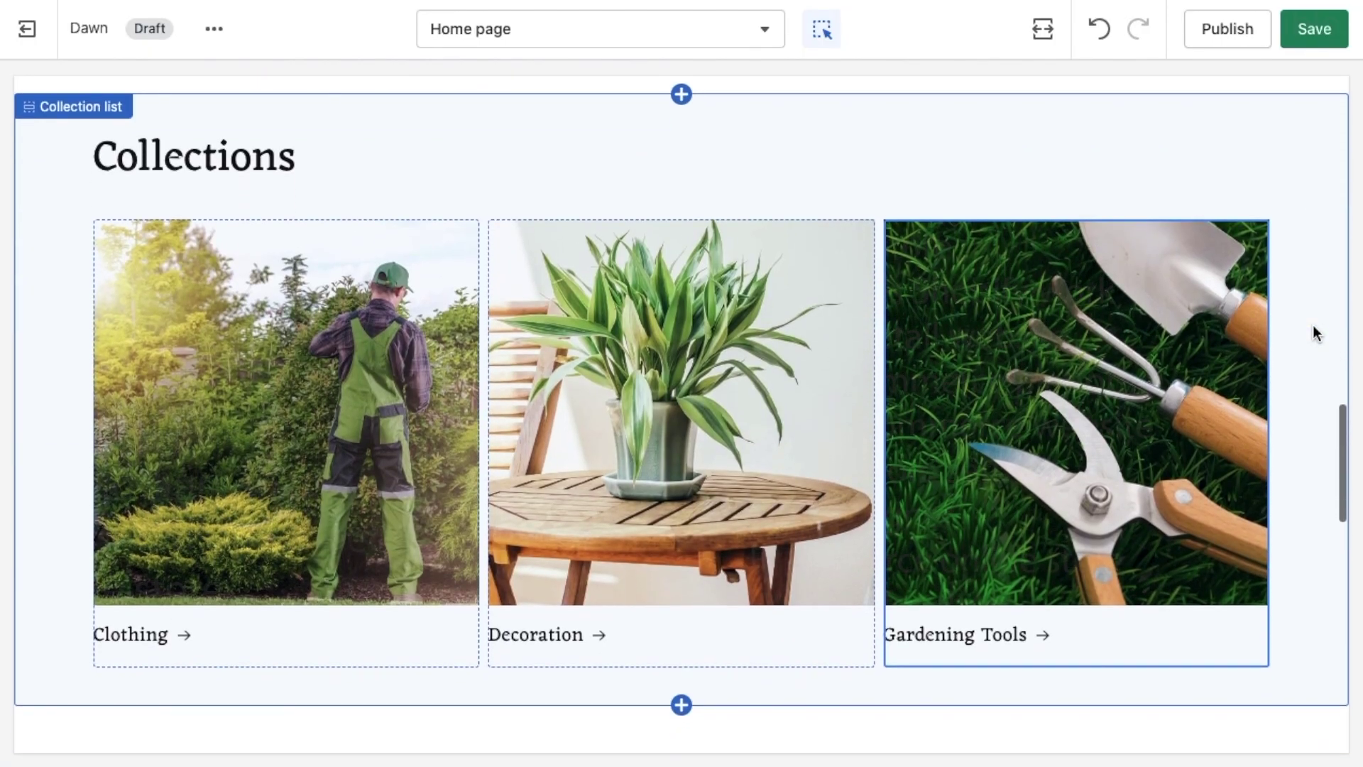
pyautogui.scroll(3, 1313, 325)
pyautogui.scroll(-8, 1314, 325)
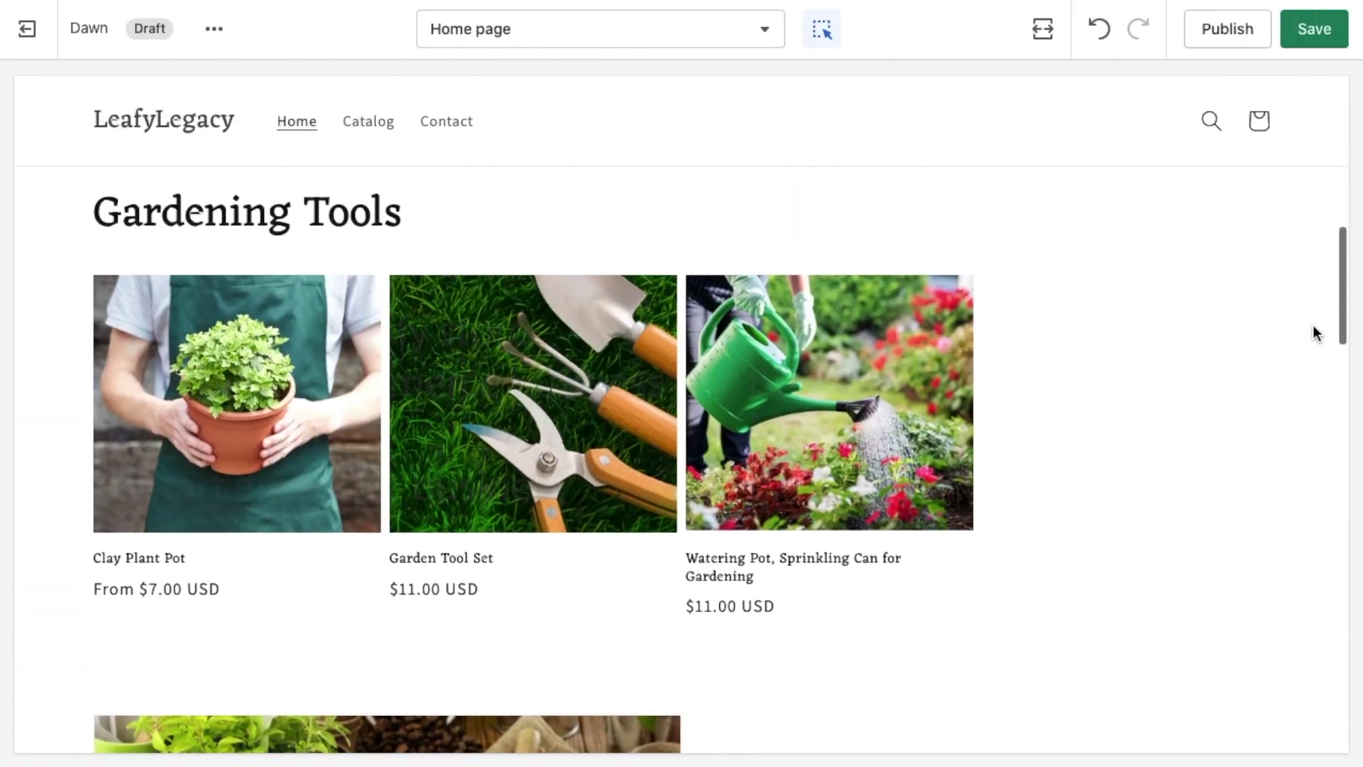
pyautogui.scroll(-10, 1313, 328)
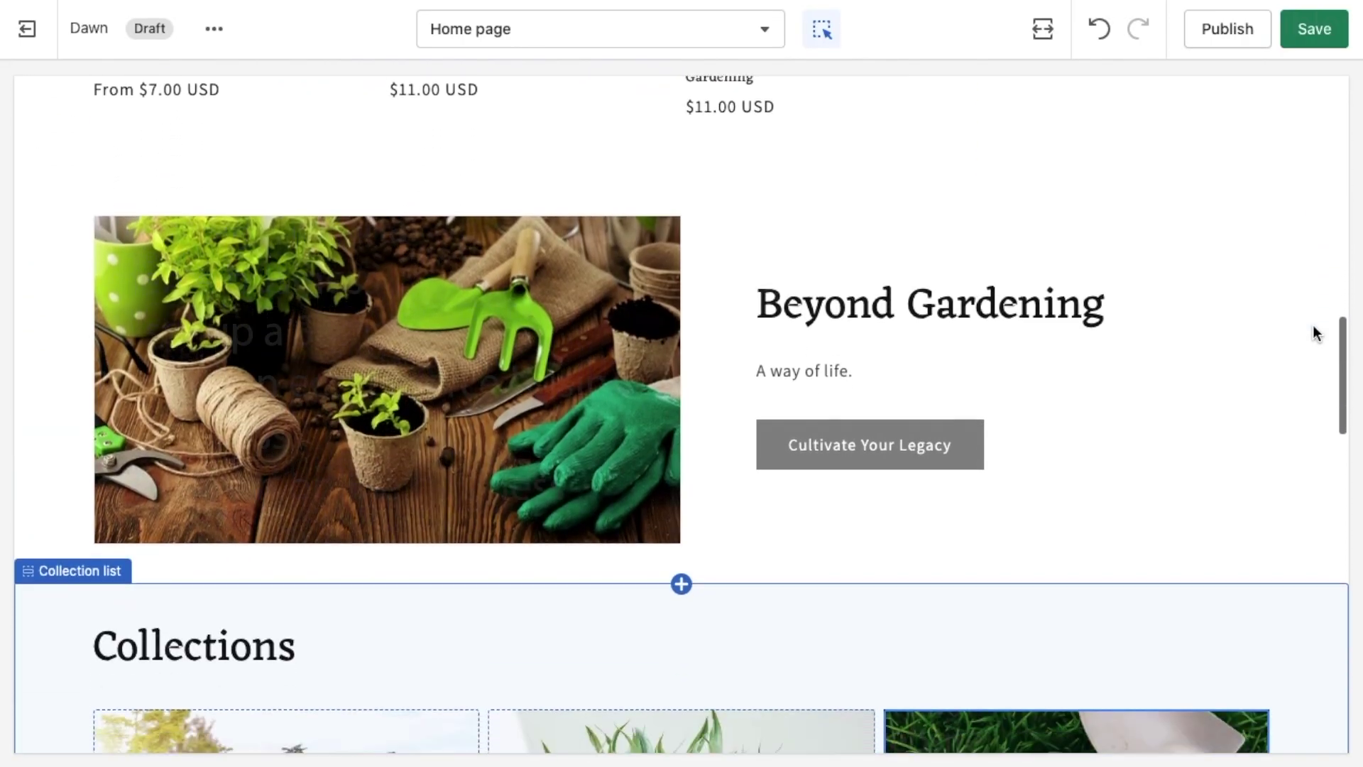
pyautogui.scroll(-1, 1315, 332)
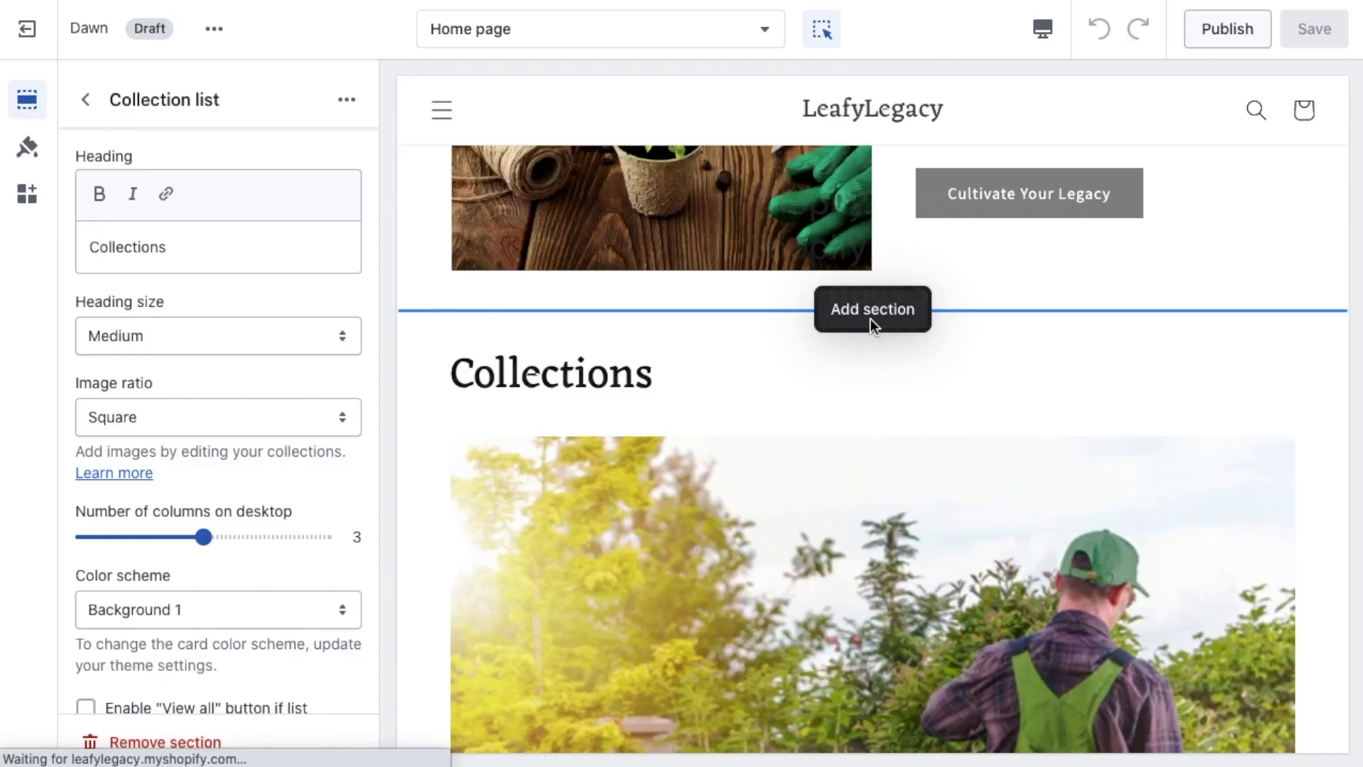
# Add a Slideshow section and change its slide heading to 'SPECIAL OFFER!'.
pyautogui.click(870, 318)
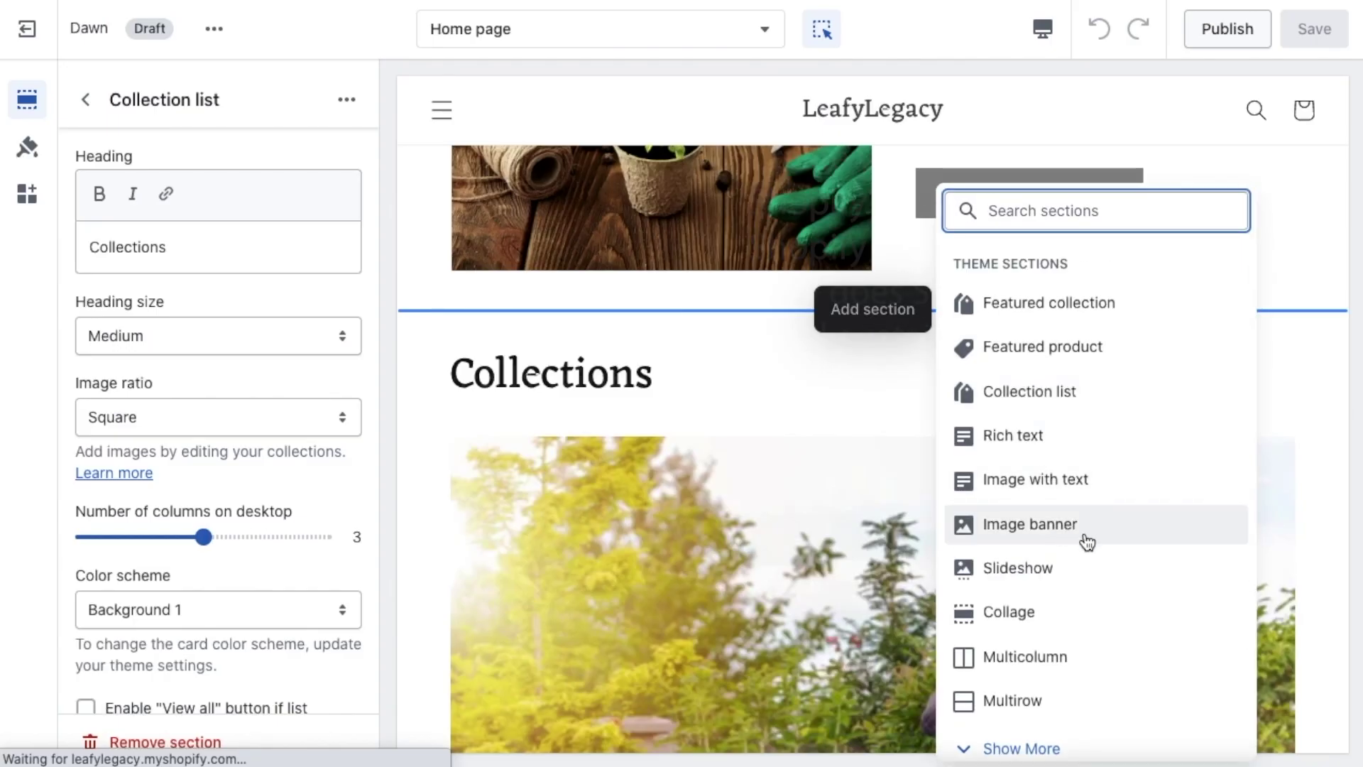
pyautogui.click(1085, 578)
pyautogui.click(960, 343)
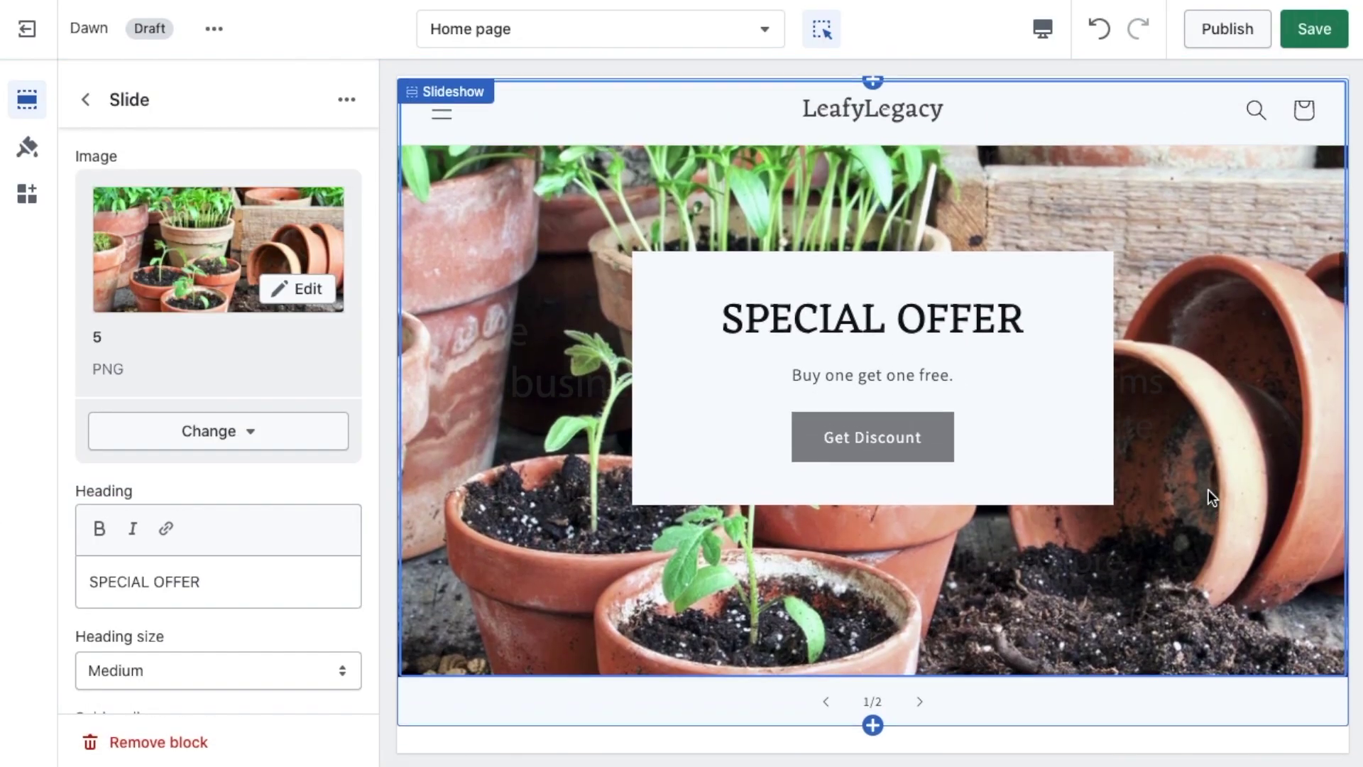
pyautogui.click(256, 580)
pyautogui.write('!')
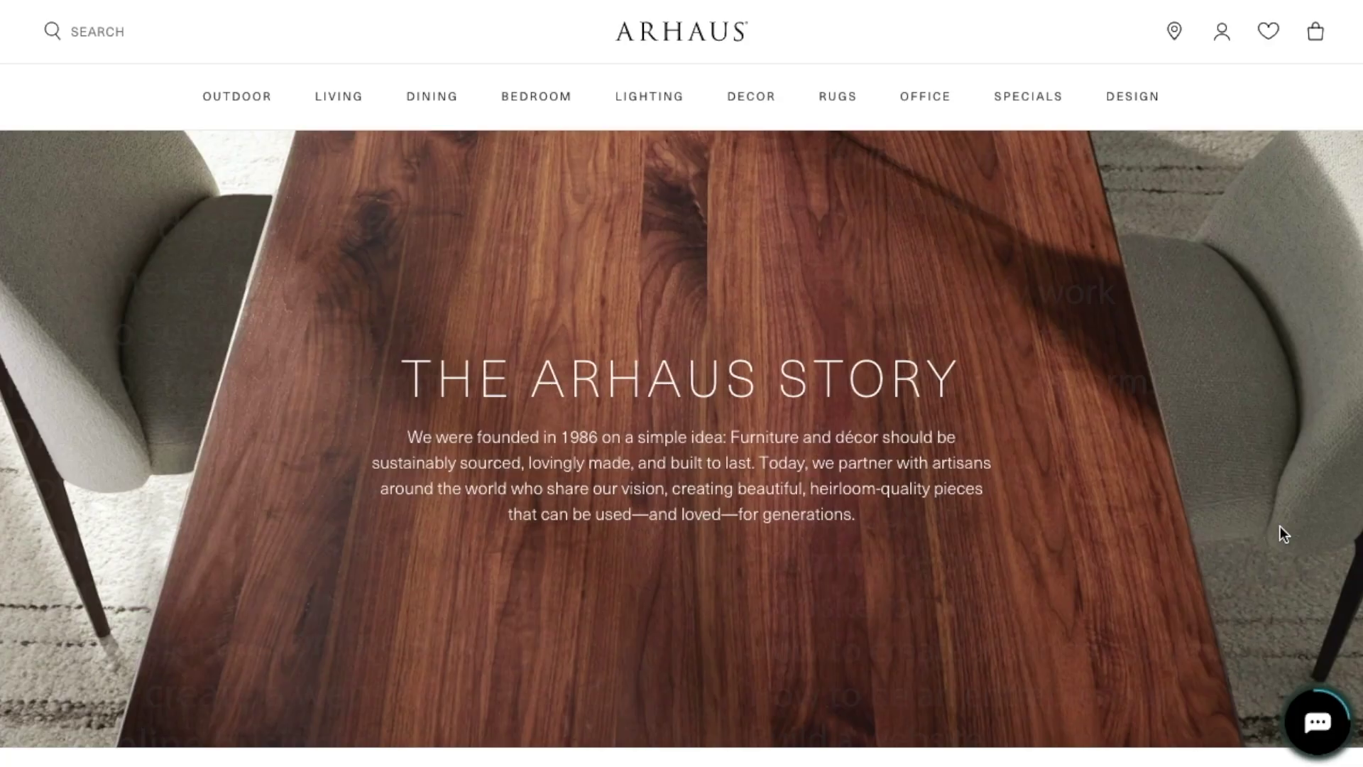
pyautogui.scroll(-8, 1280, 526)
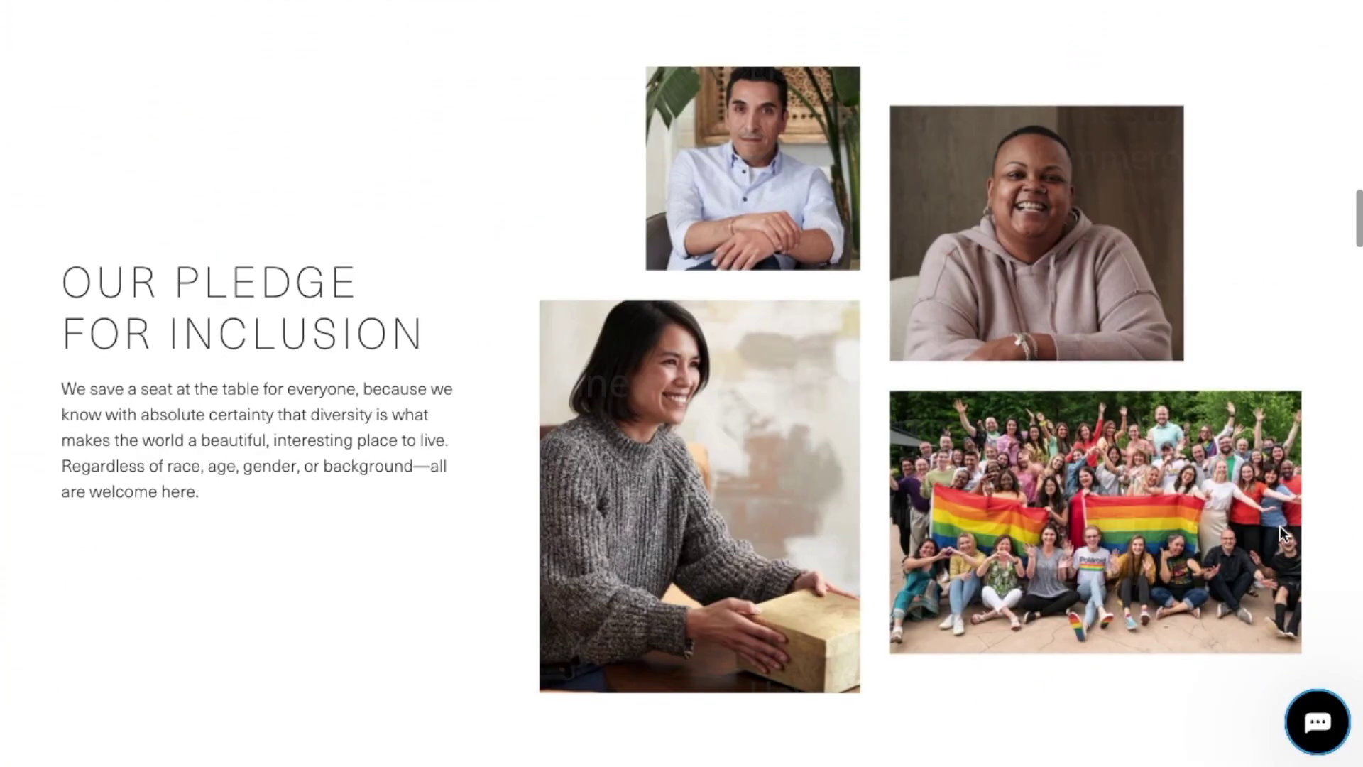
pyautogui.scroll(-10, 1280, 526)
pyautogui.scroll(-6, 1280, 526)
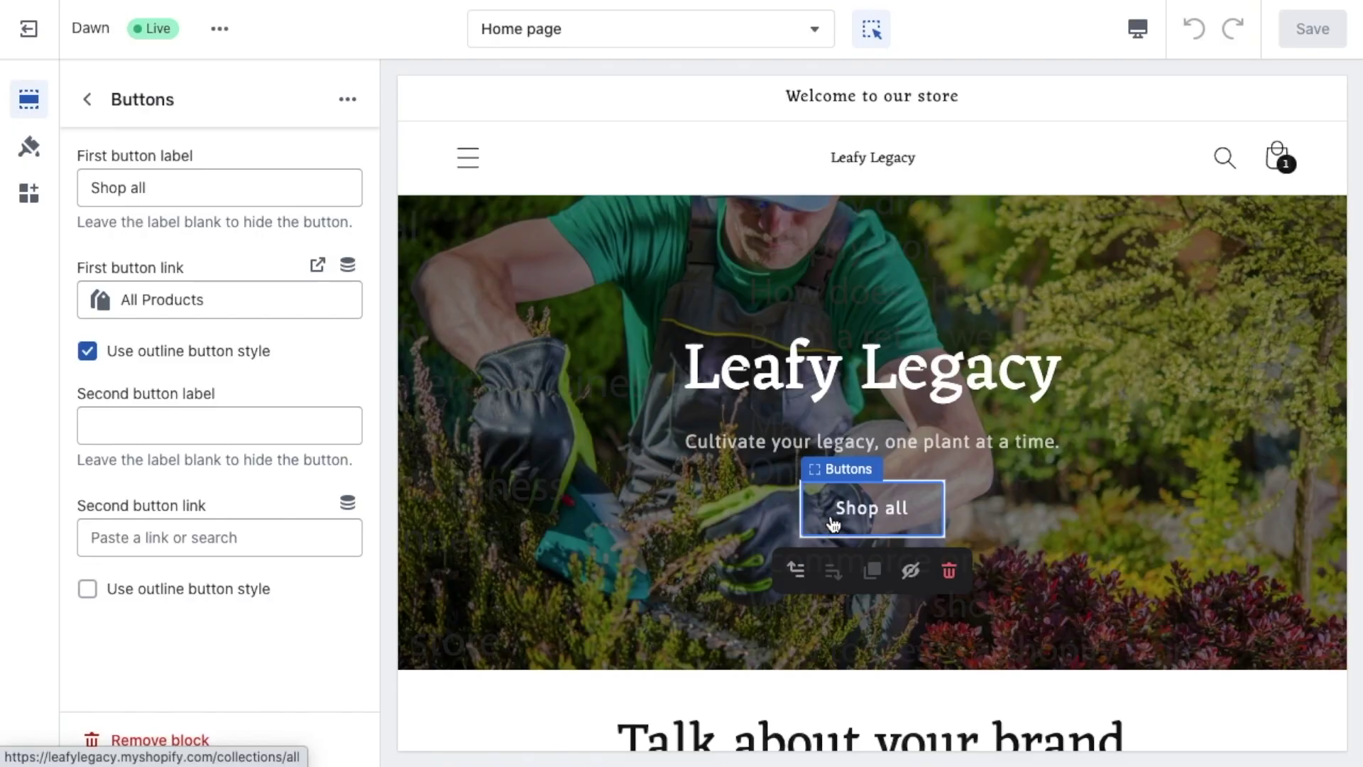
pyautogui.click(833, 522)
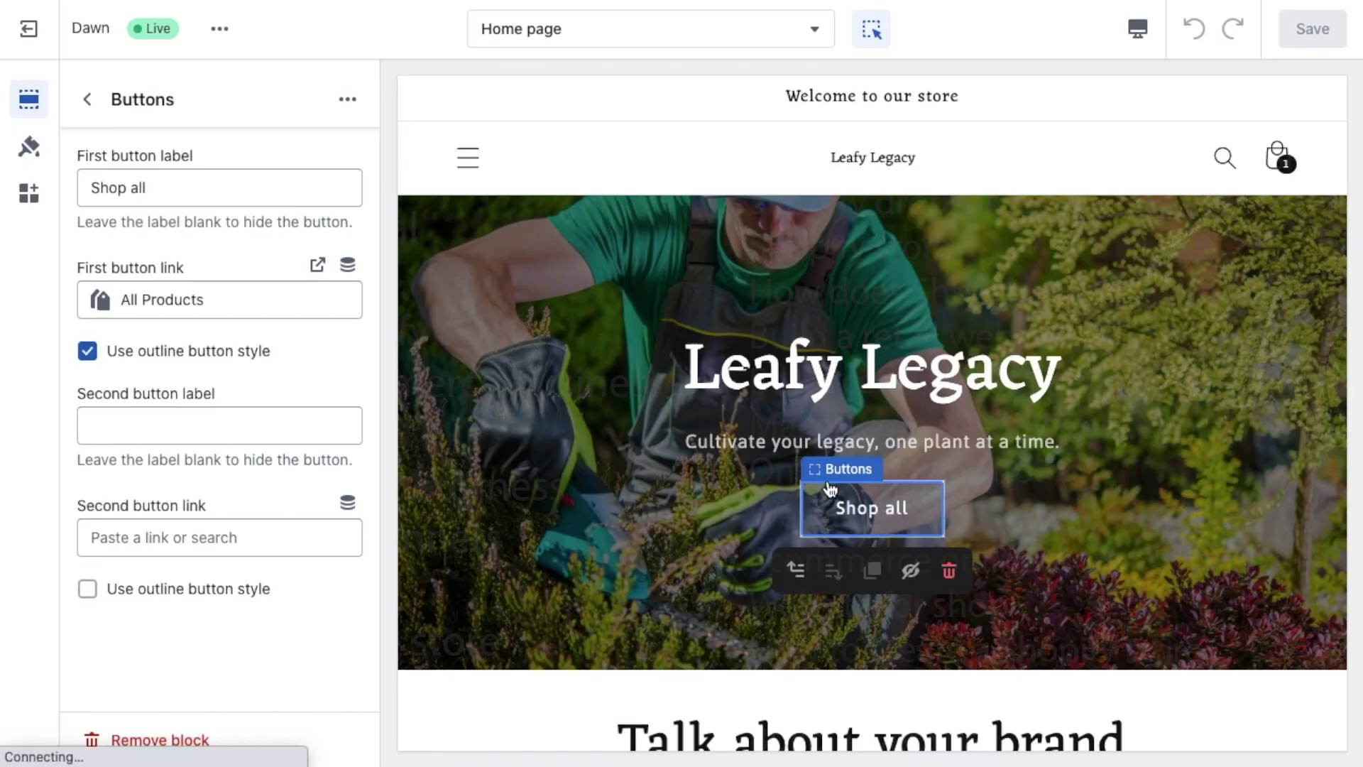
pyautogui.click(824, 522)
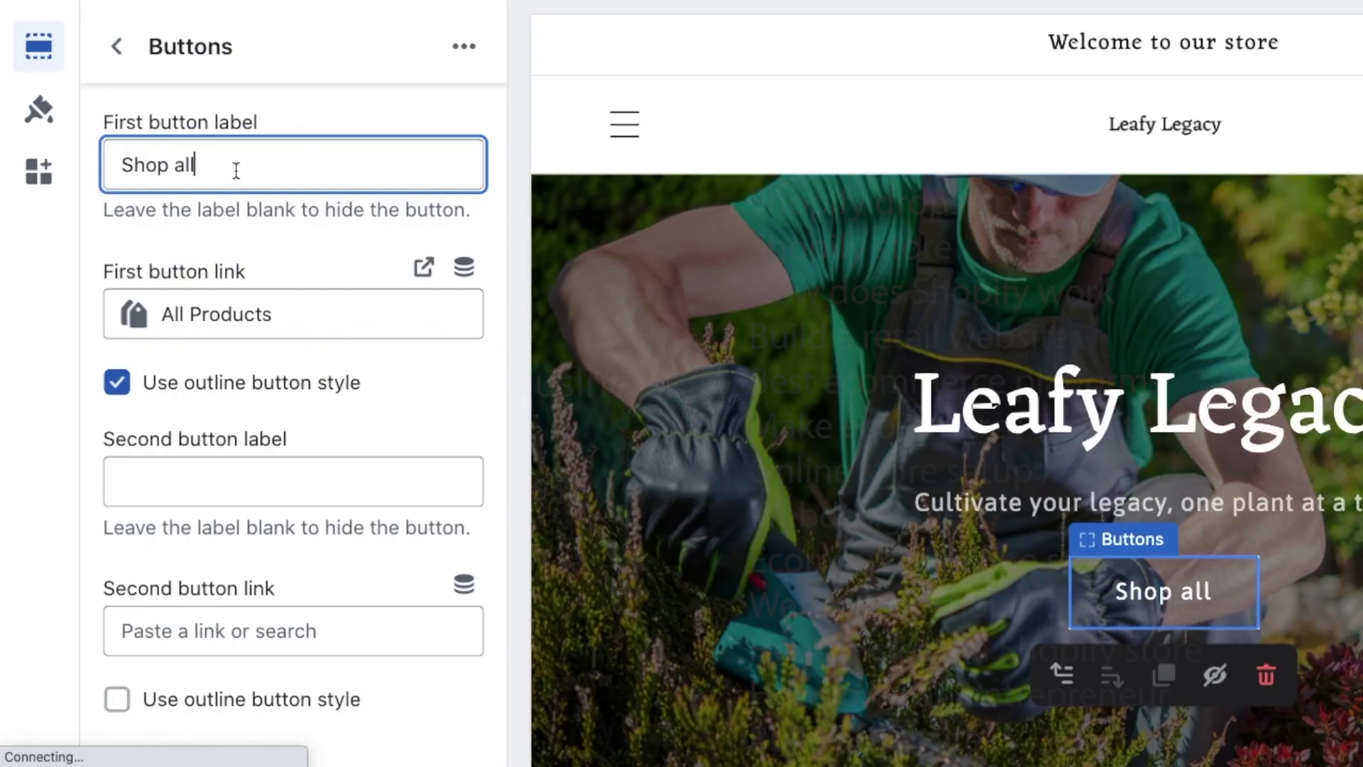
pyautogui.click(282, 312)
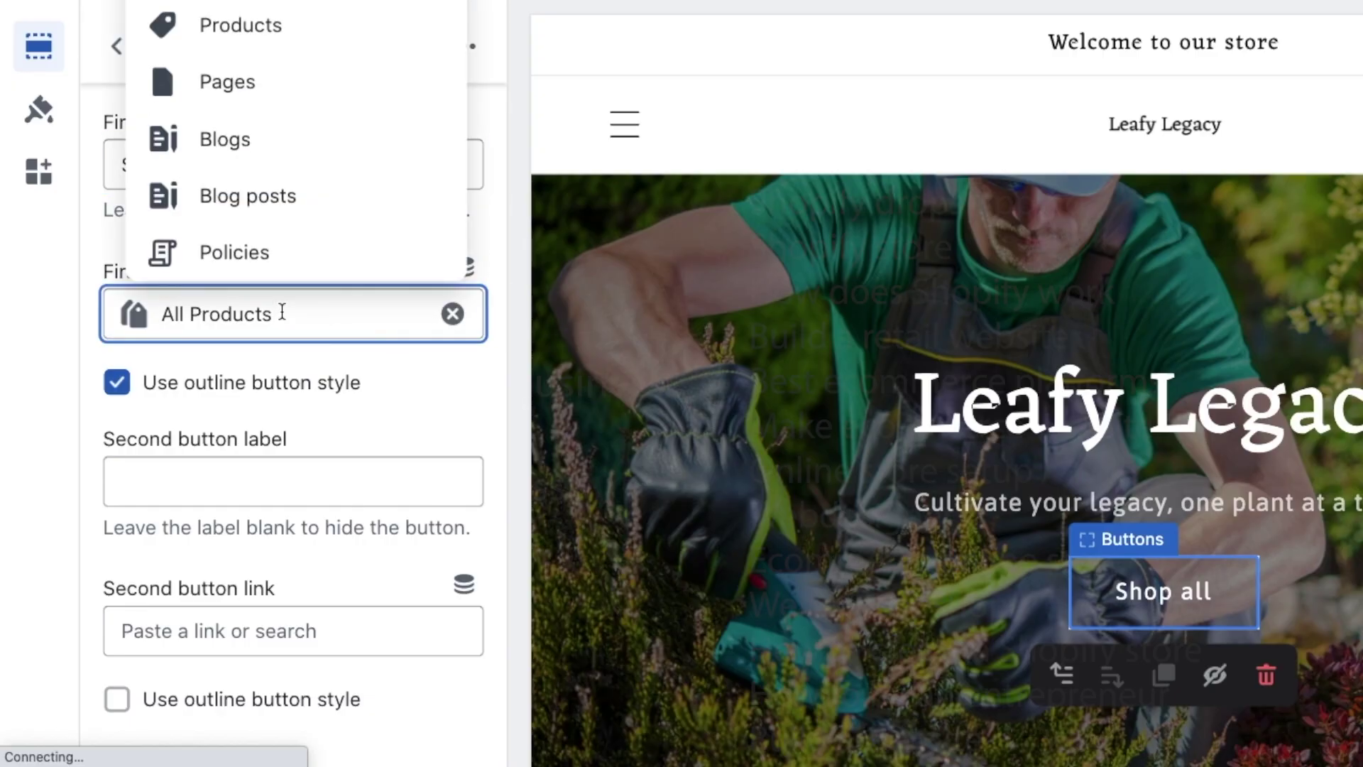
pyautogui.click(343, 358)
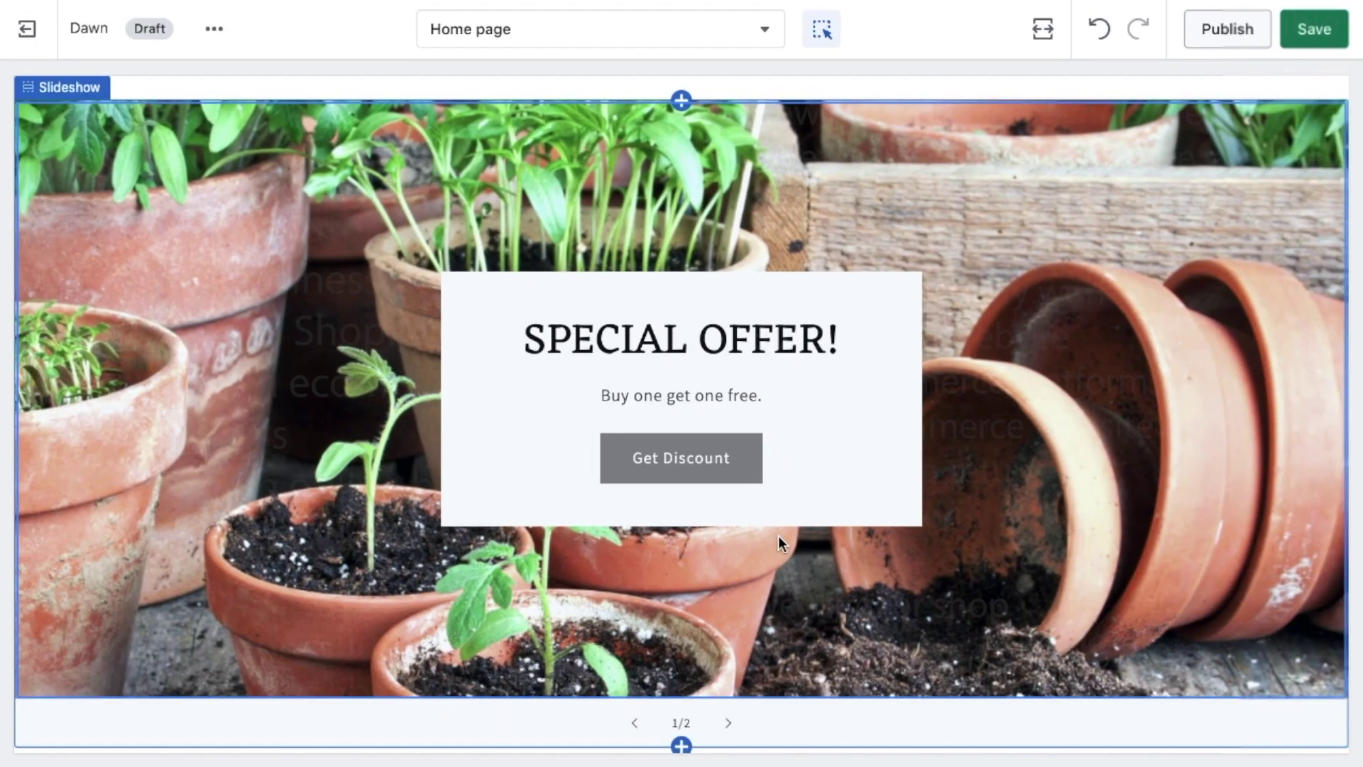
pyautogui.scroll(-10, 778, 535)
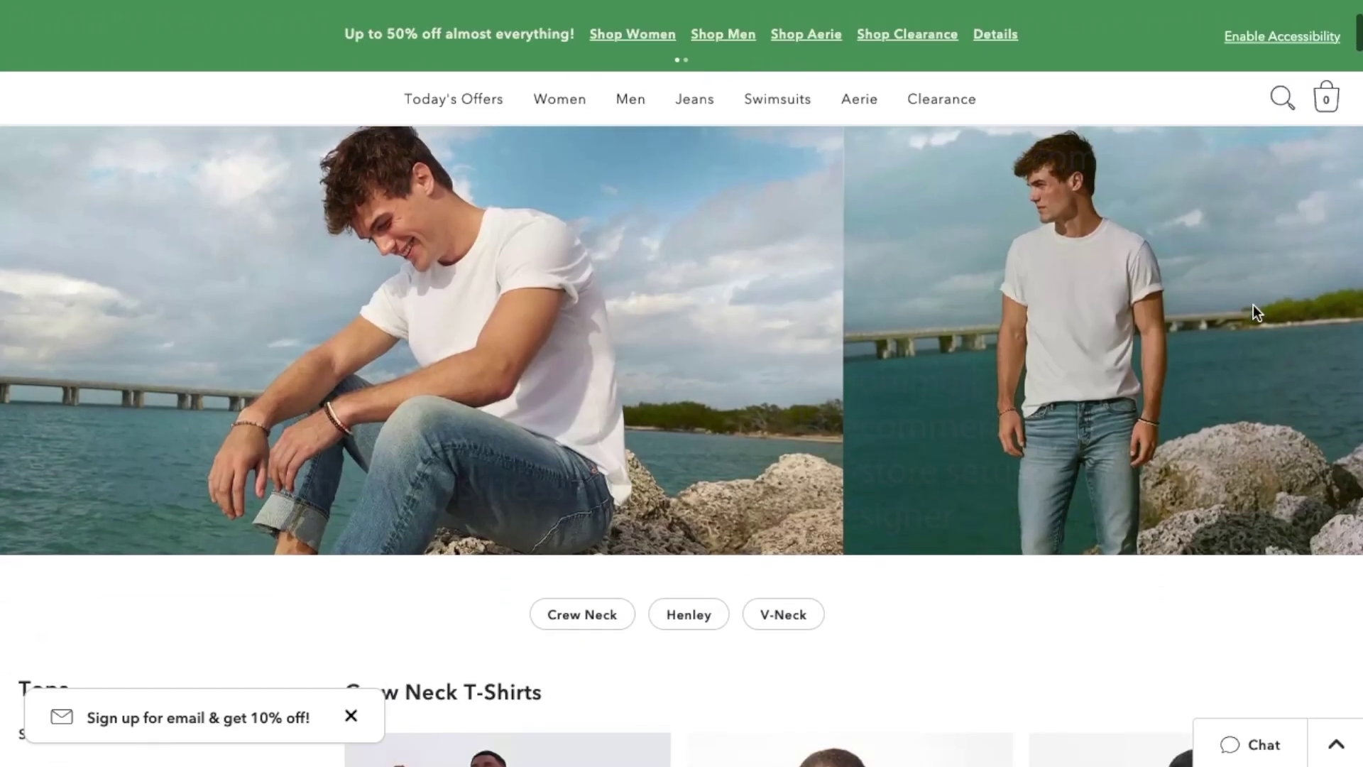
pyautogui.scroll(-5, 1254, 305)
# Scroll through the American Eagle and Storets store pages.
pyautogui.scroll(-12, 1254, 313)
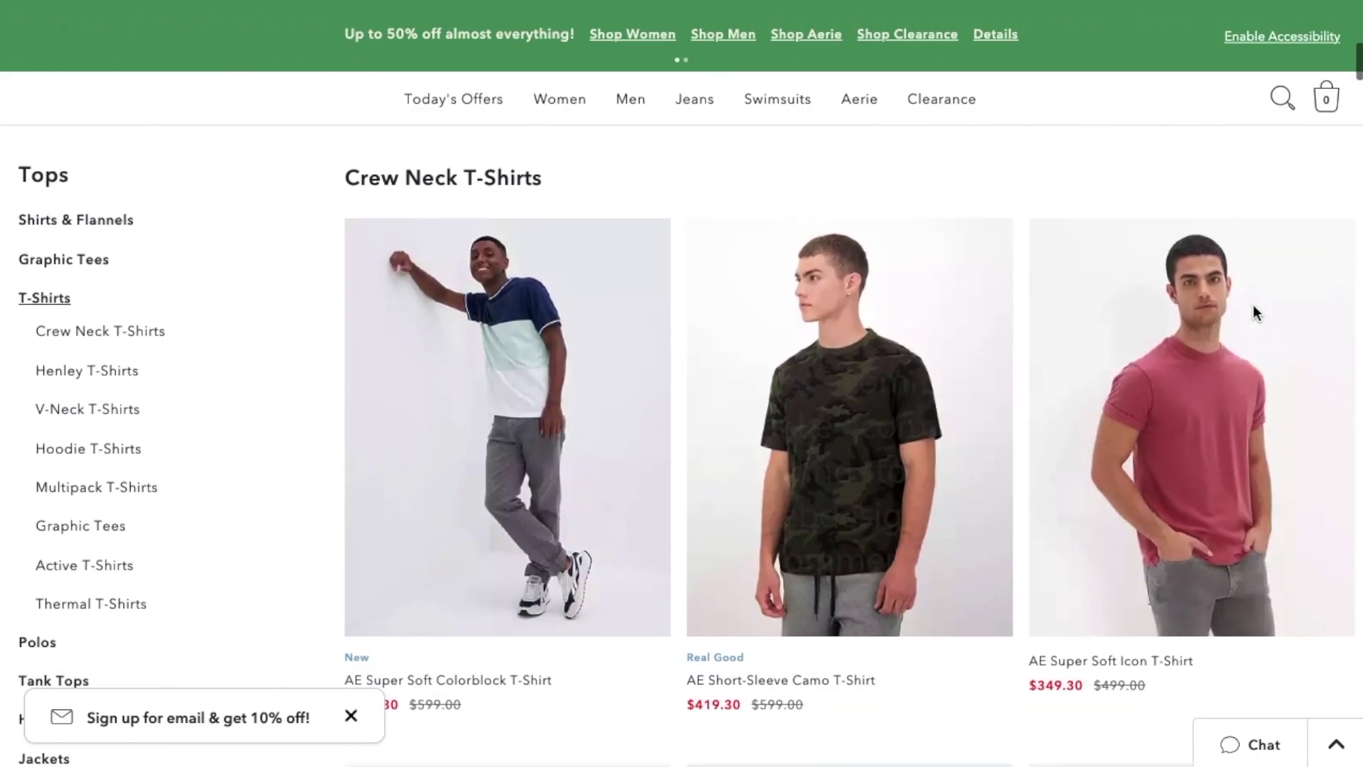
pyautogui.scroll(-3, 1256, 313)
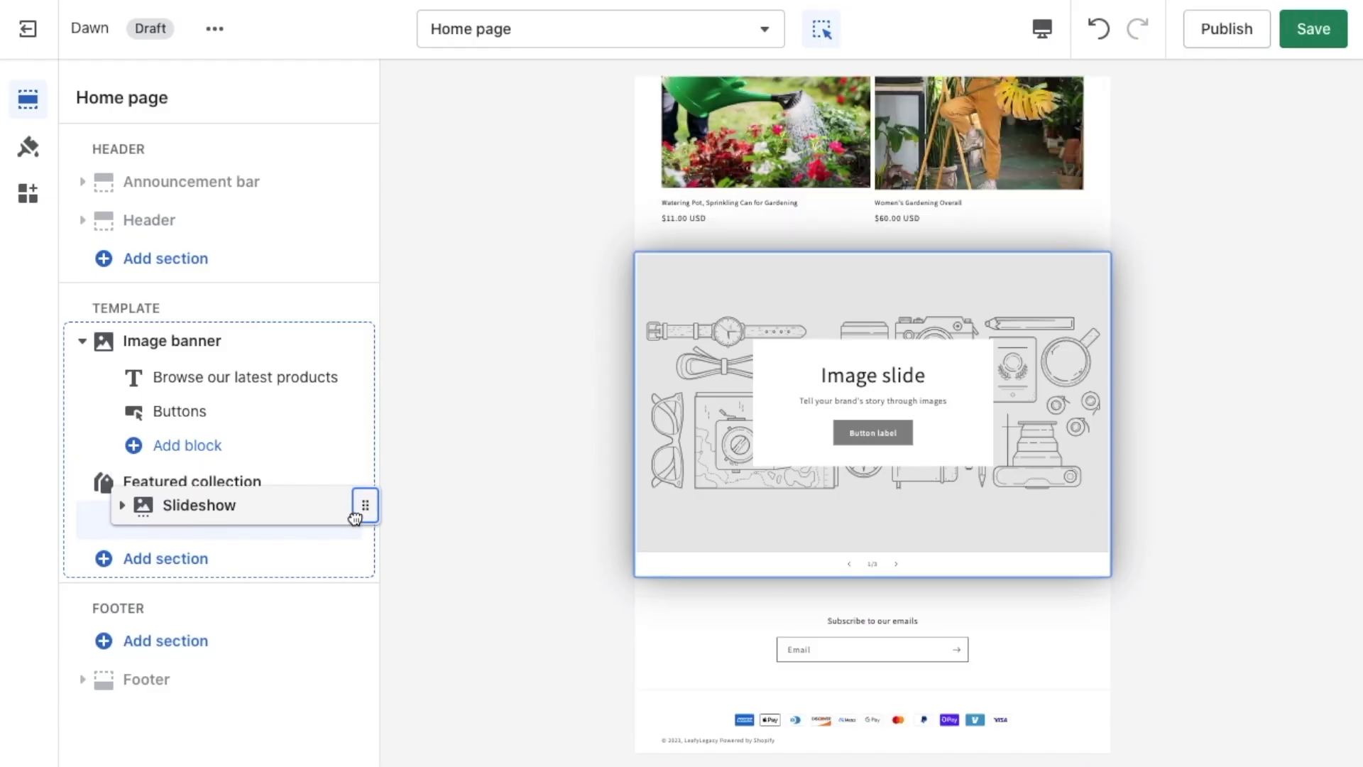
pyautogui.moveTo(354, 519); pyautogui.dragTo(356, 462)
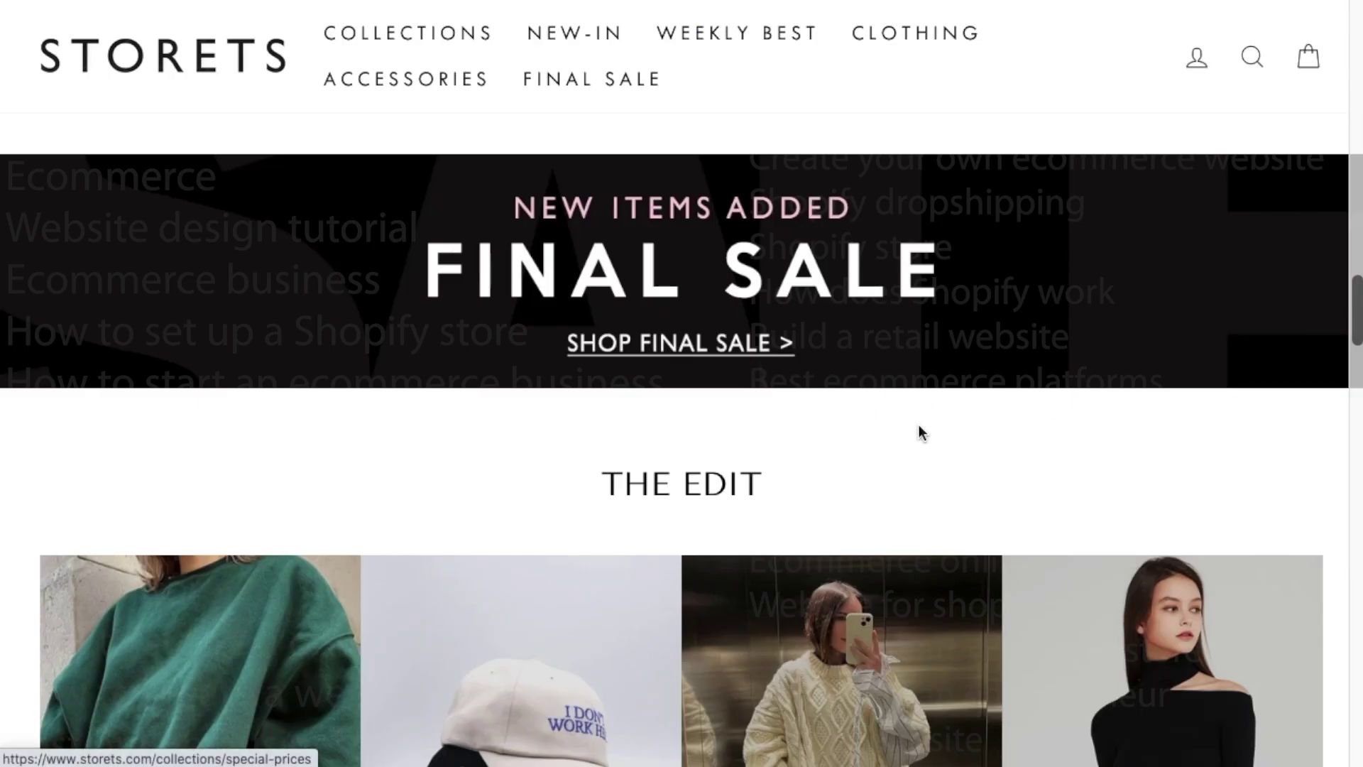
pyautogui.scroll(-5, 918, 426)
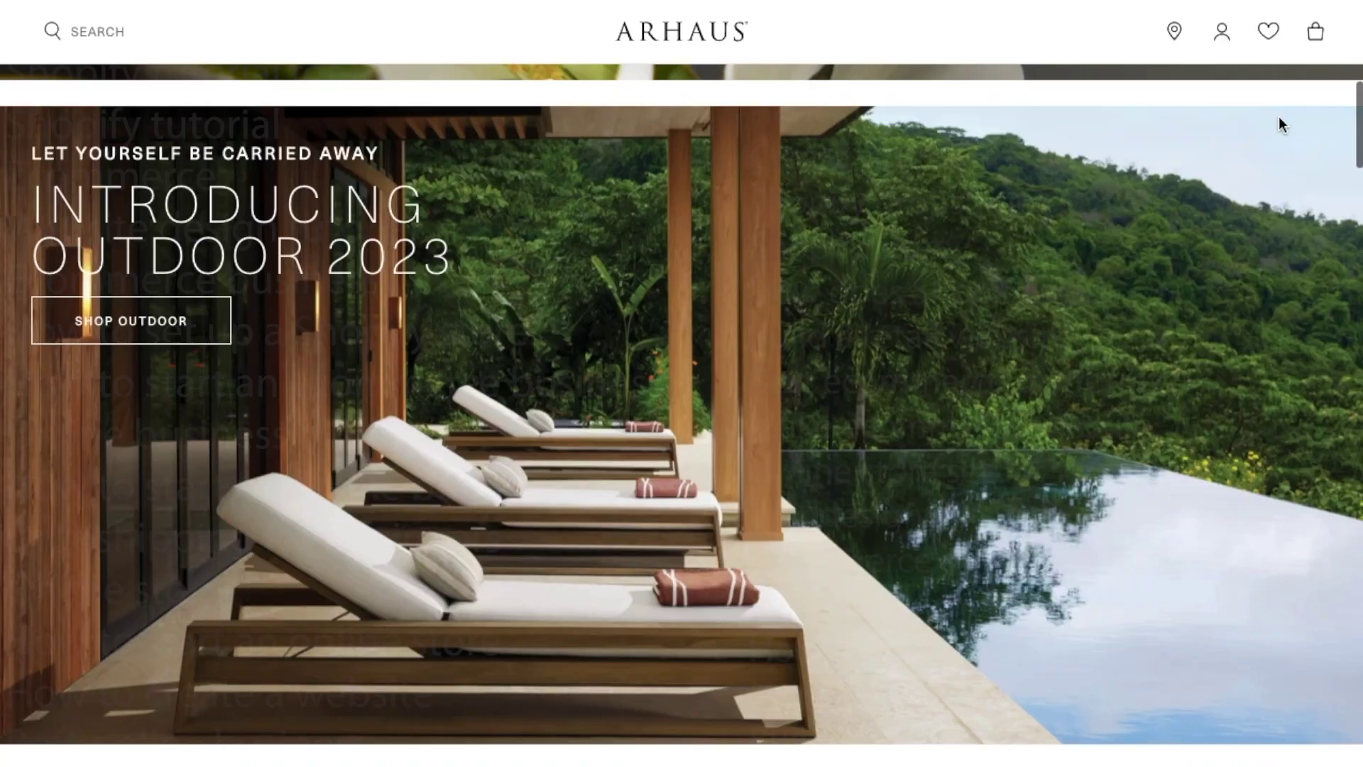
pyautogui.scroll(-5, 1251, 305)
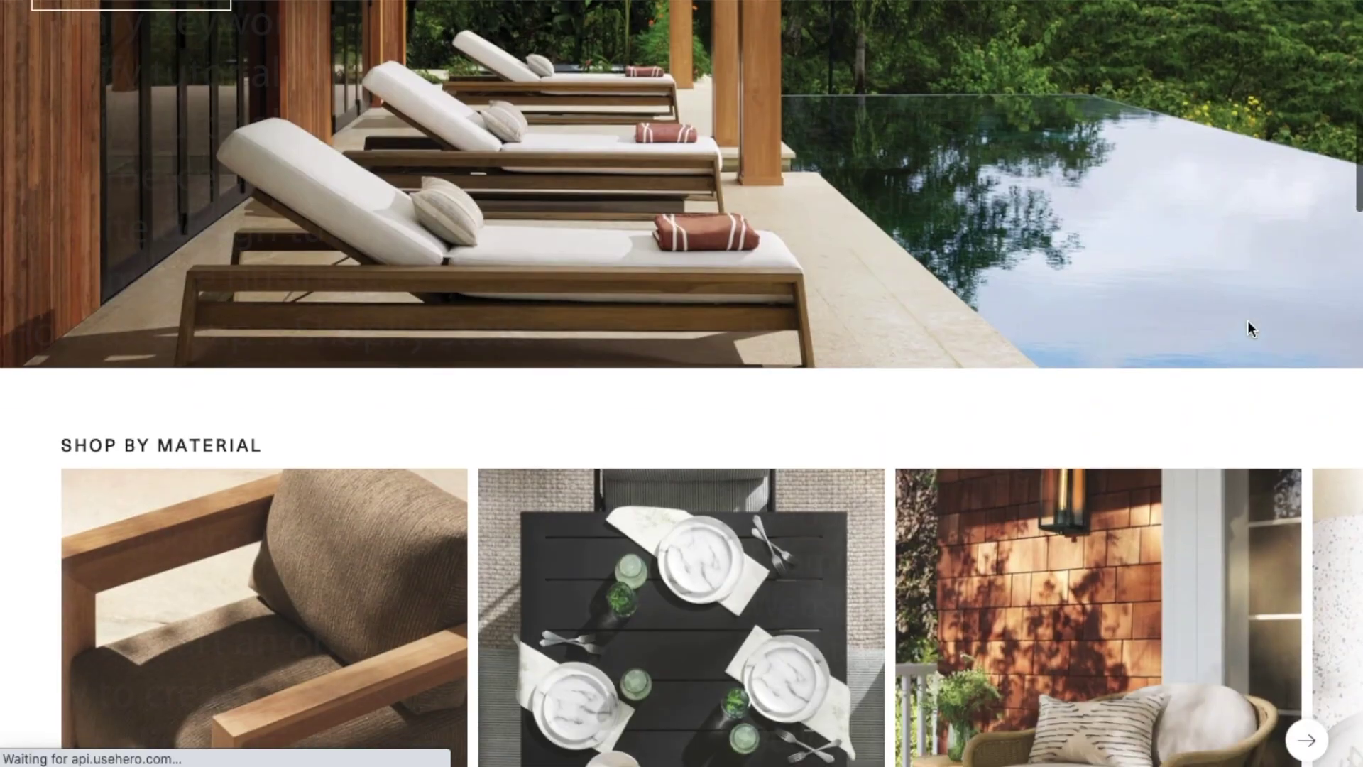
pyautogui.scroll(-5, 1251, 328)
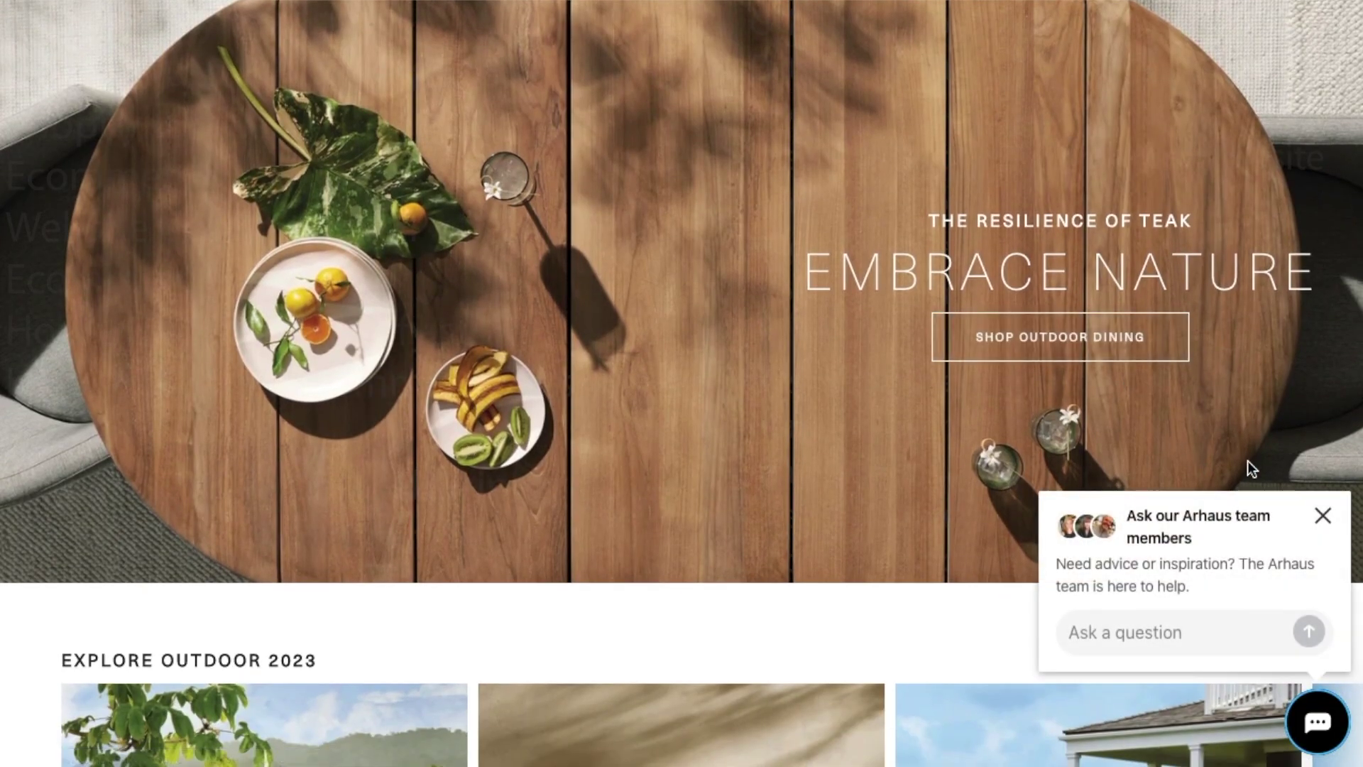
pyautogui.scroll(-2, 1246, 461)
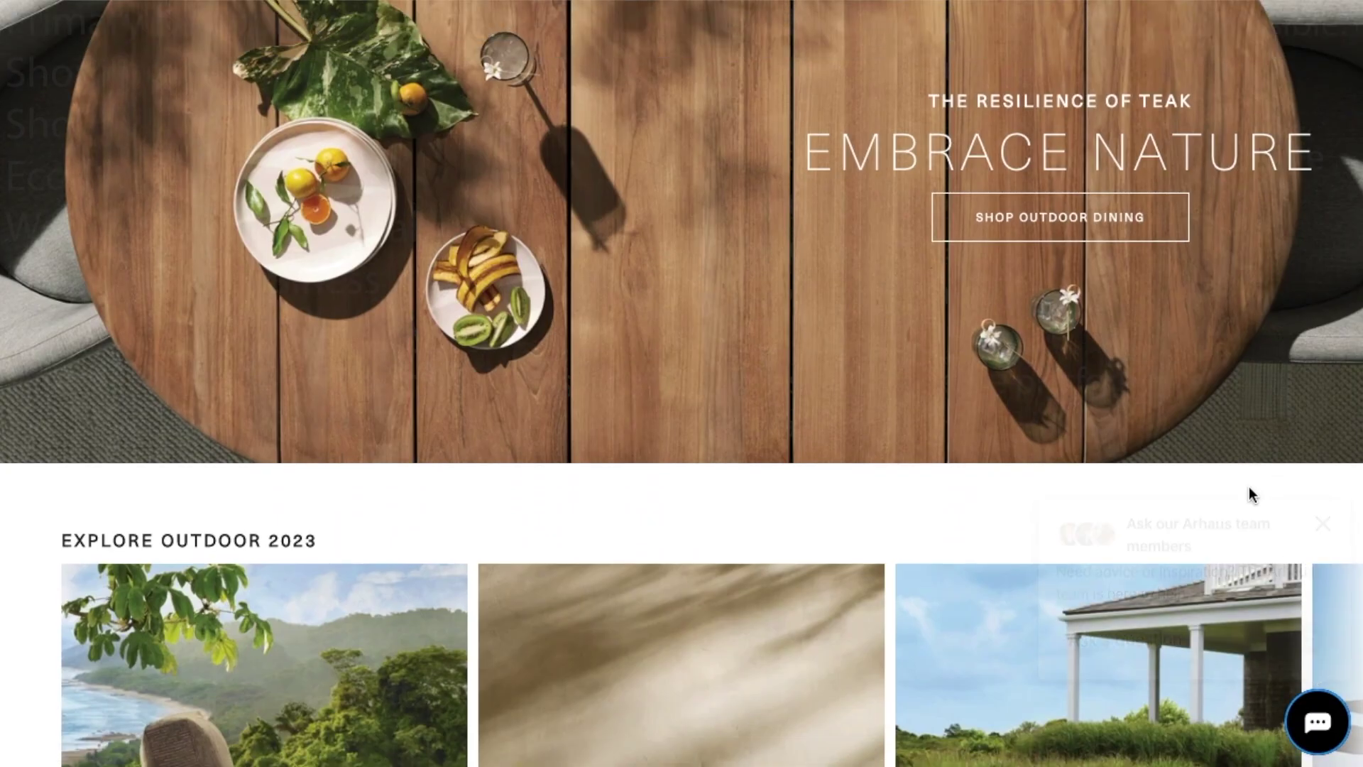
pyautogui.scroll(-5, 1250, 487)
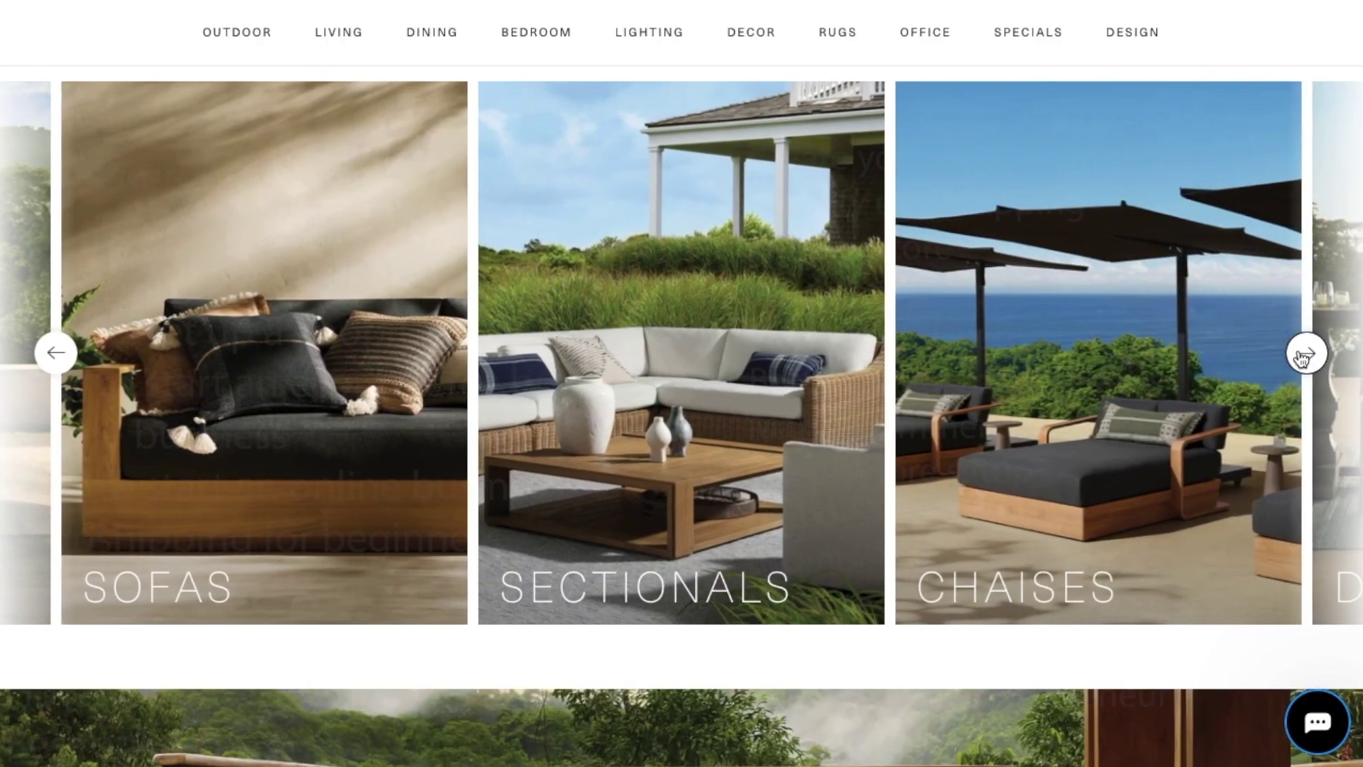
# Advance the Arhaus outdoor category carousel four times and browse the outdoor chairs listing.
pyautogui.click(1306, 353)
pyautogui.click(1306, 353)
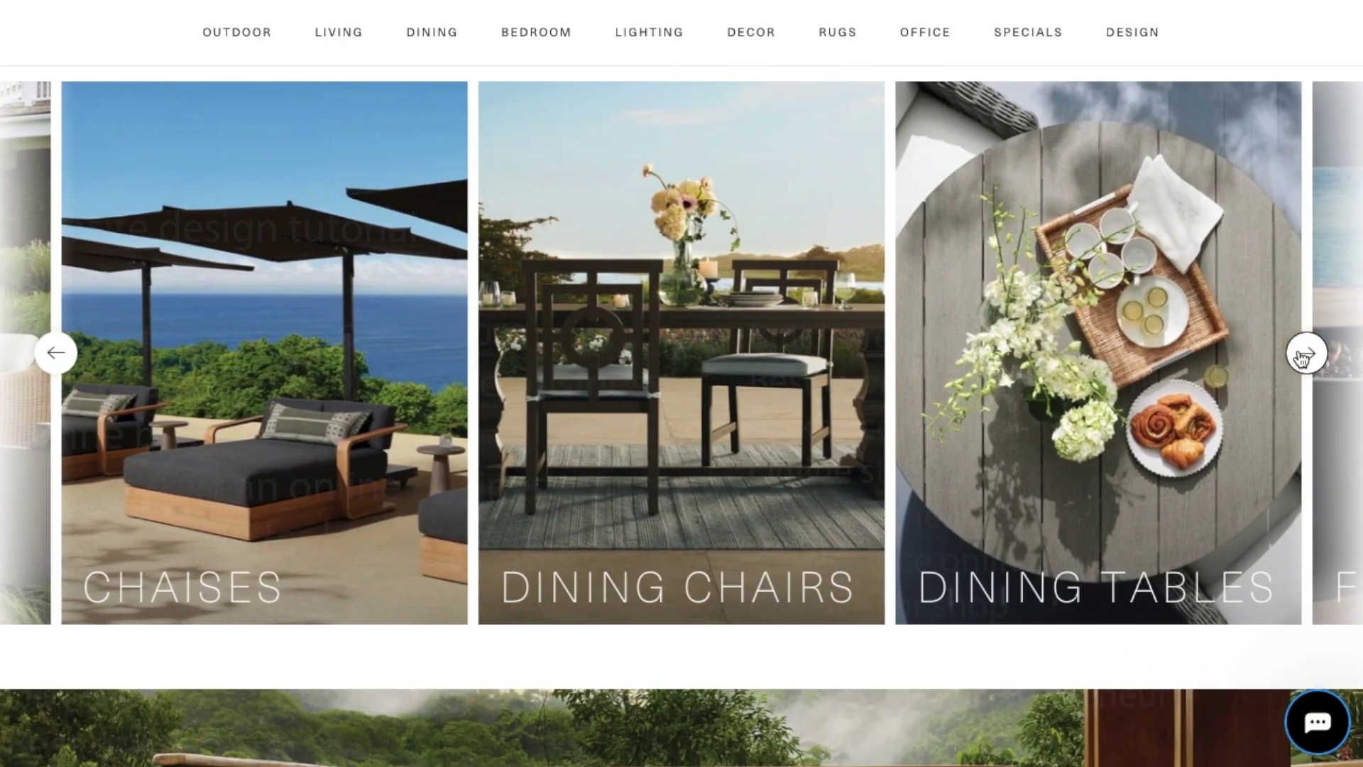
pyautogui.click(1306, 353)
pyautogui.click(1306, 354)
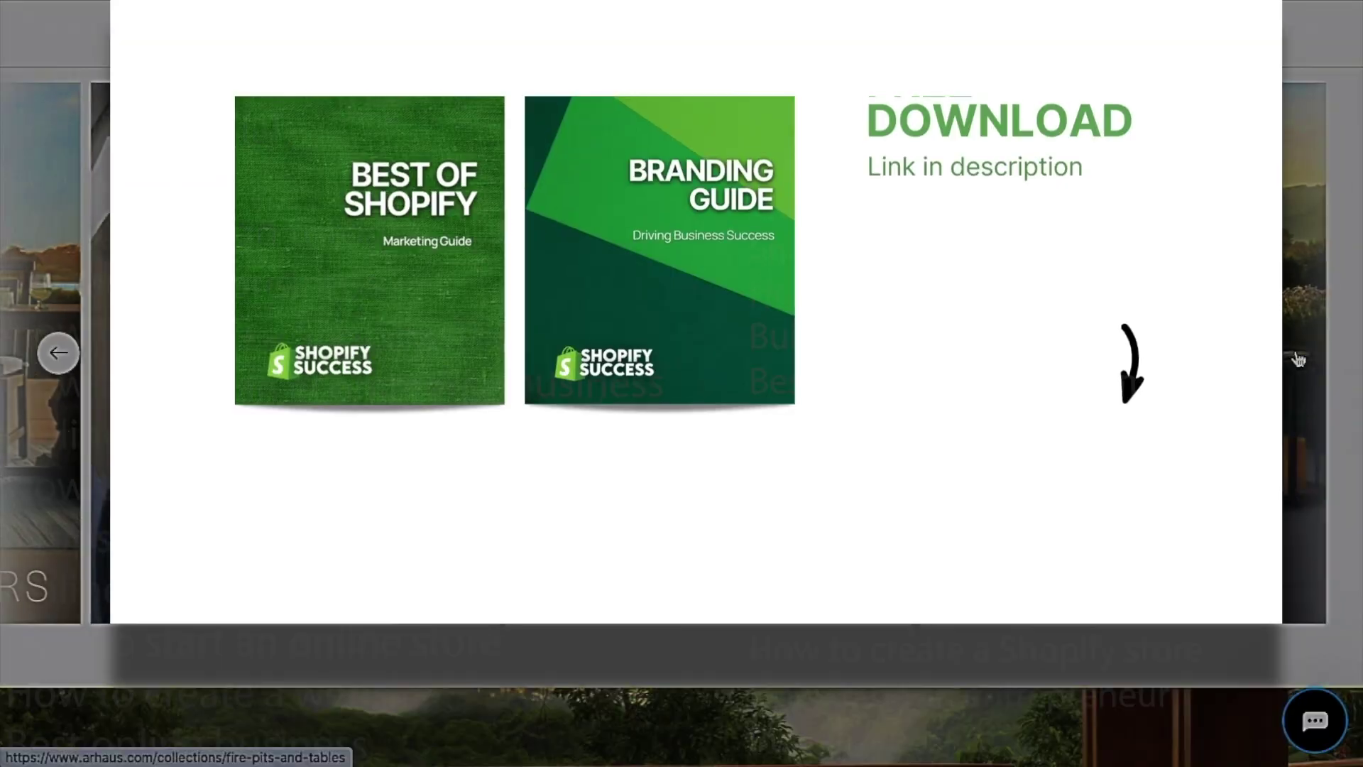
pyautogui.scroll(-10, 682, 383)
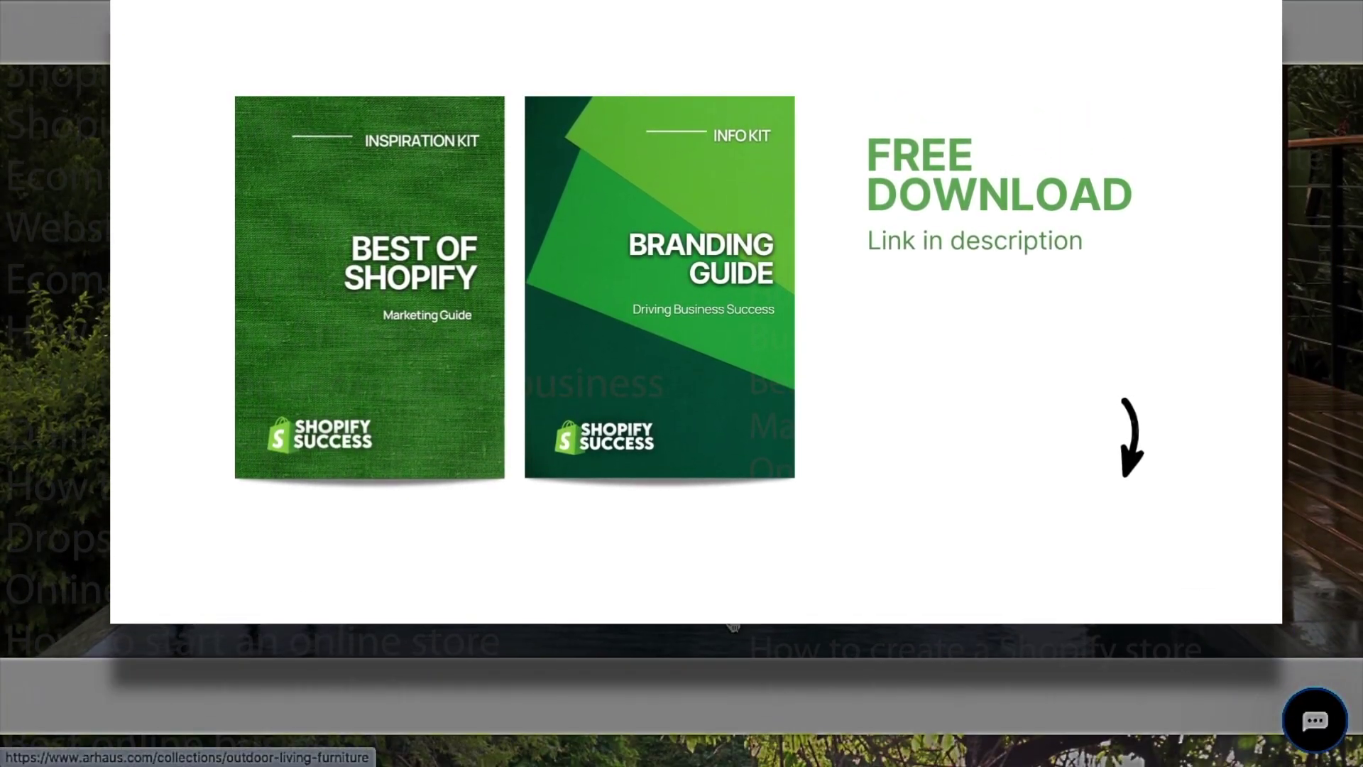
pyautogui.scroll(-5, 871, 628)
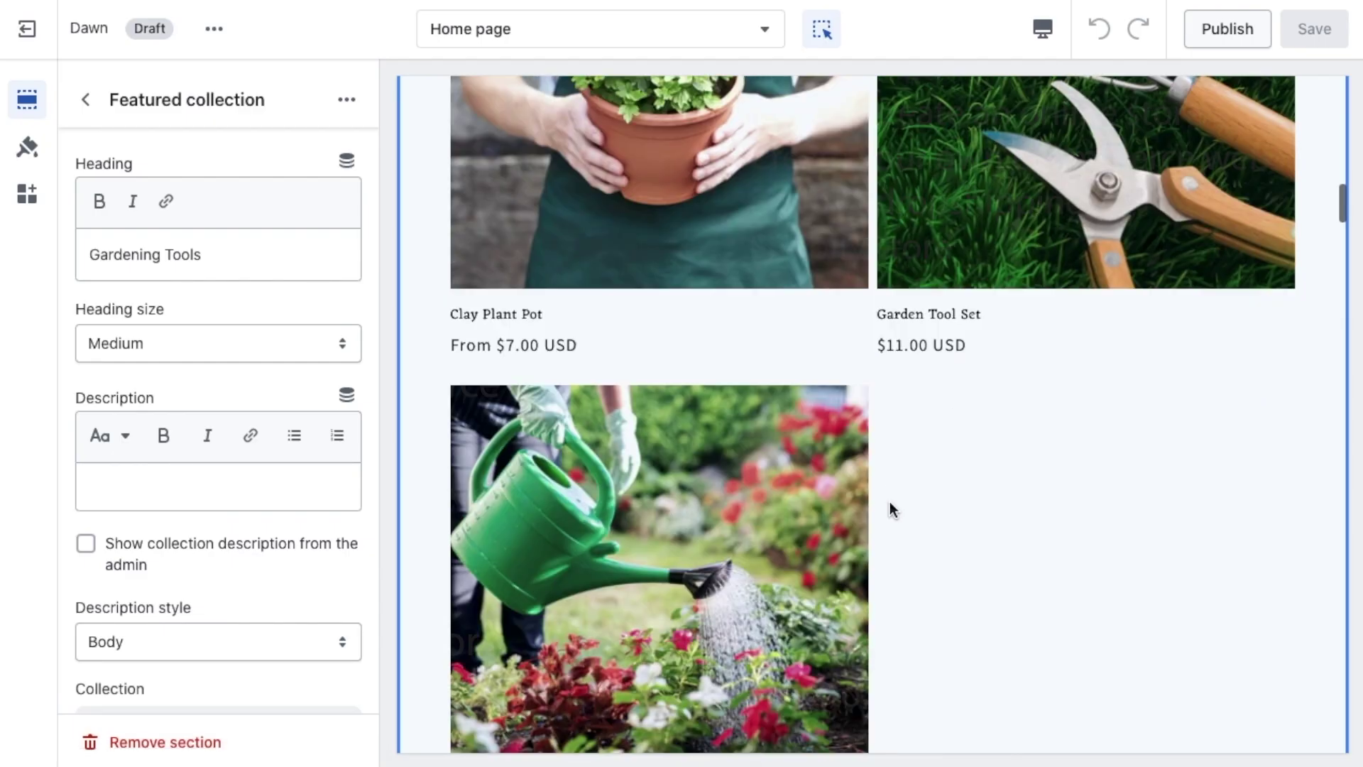
pyautogui.scroll(-1, 781, 497)
# Open the Watering Pot's product template in the theme editor and scroll through it.
pyautogui.click(748, 495)
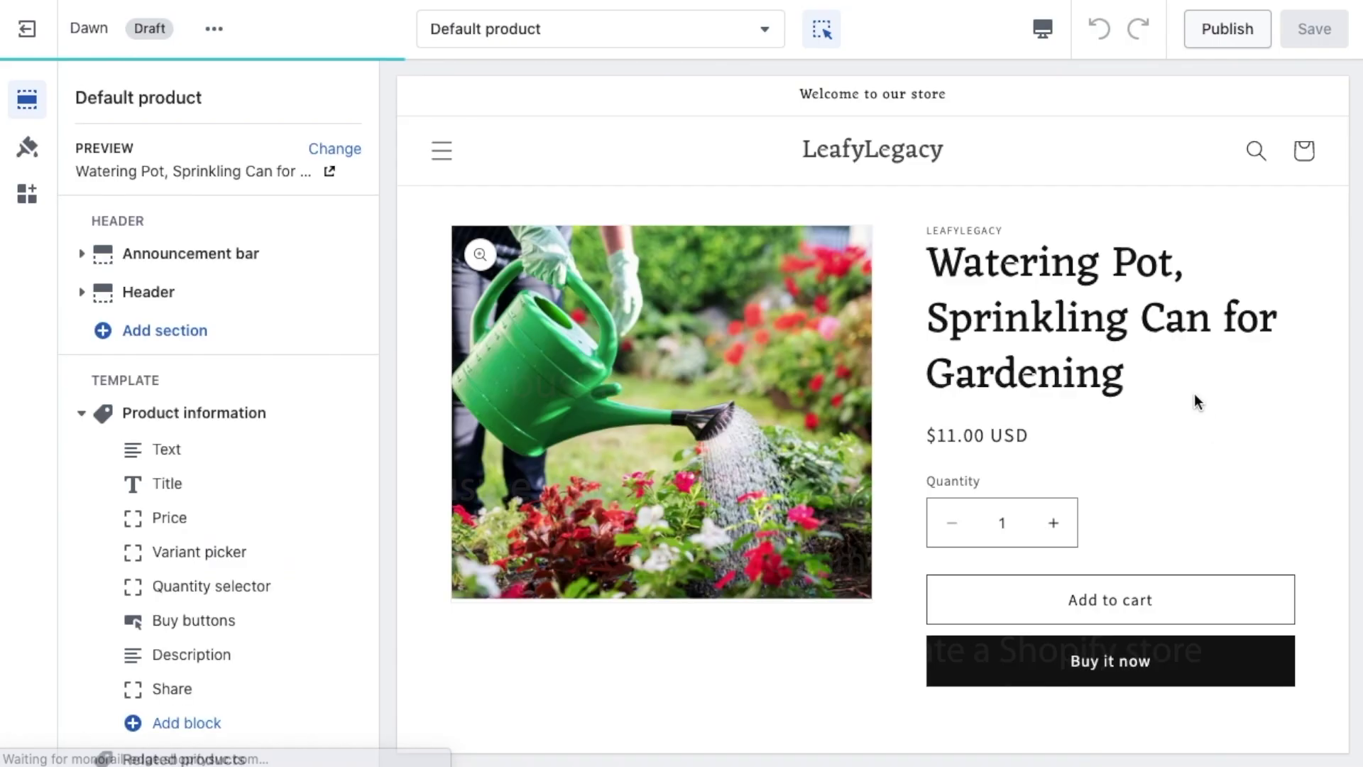
pyautogui.scroll(-8, 1164, 385)
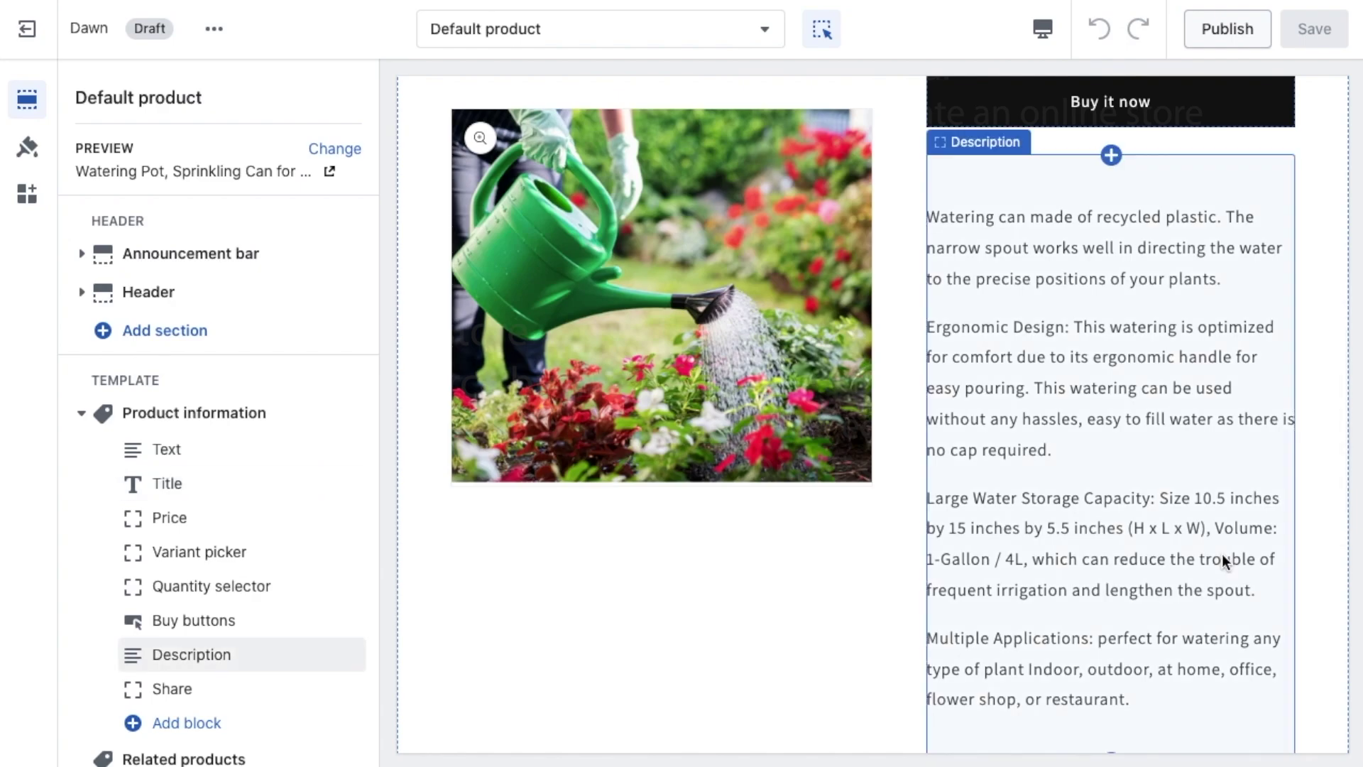
pyautogui.scroll(-5, 1221, 558)
pyautogui.scroll(-4, 1221, 557)
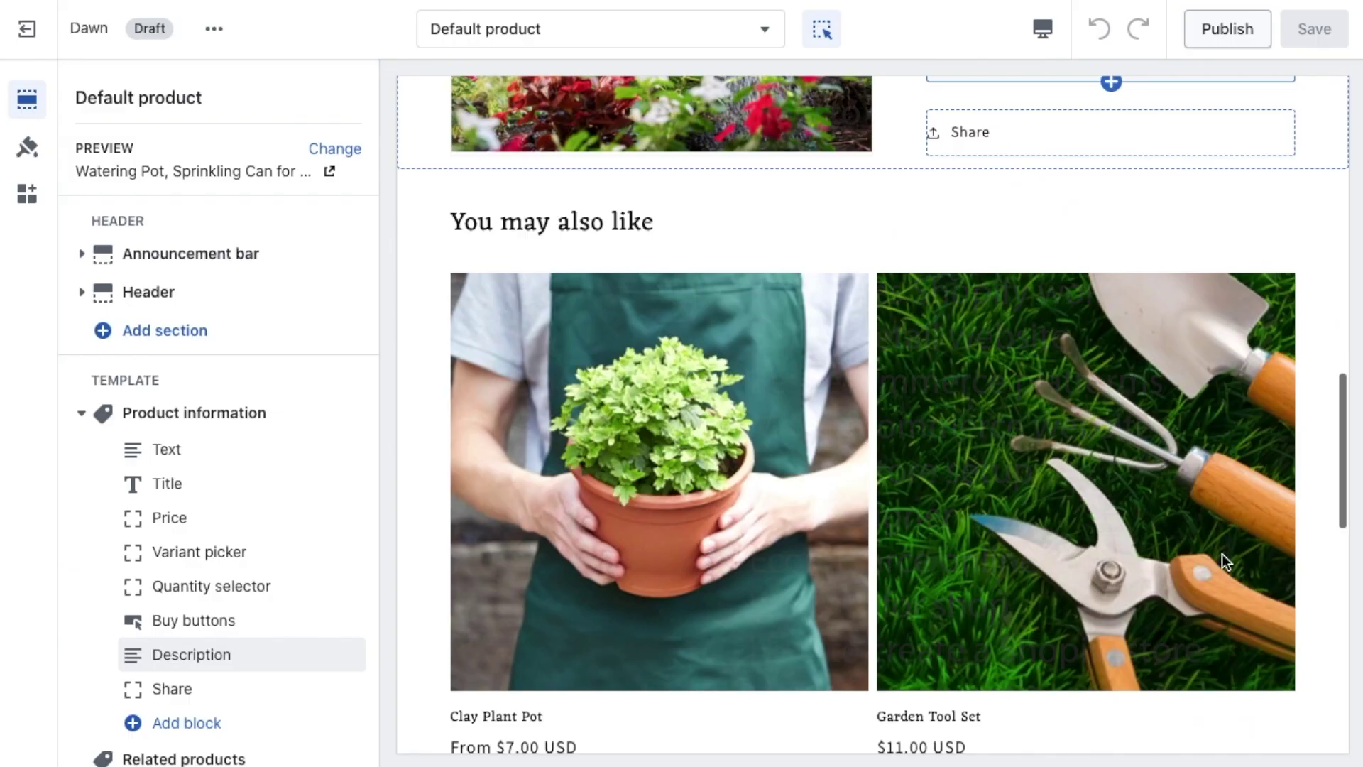
pyautogui.scroll(-5, 1221, 558)
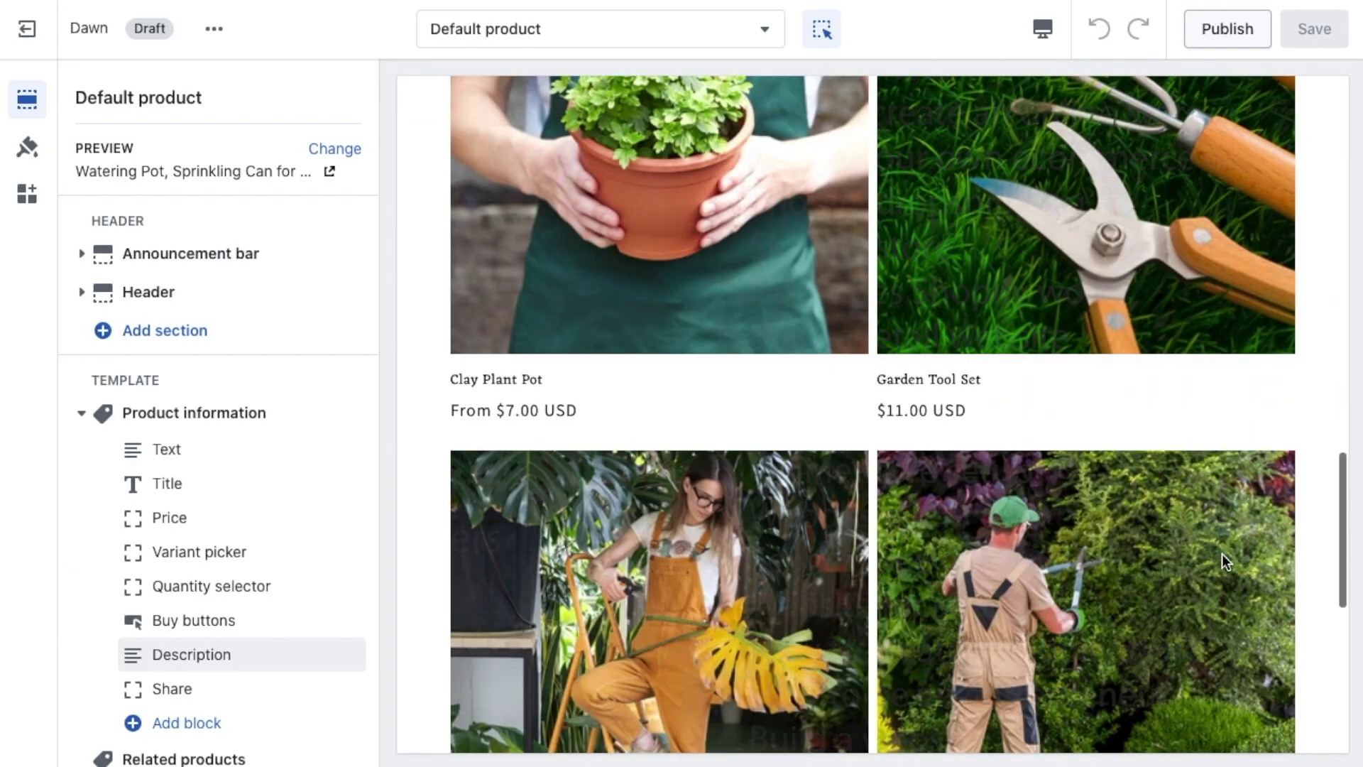
# Review the product page at full width, save the template, and return to Collections.
pyautogui.hotkey('ctrl', 'shift', 'f')
pyautogui.scroll(-6, 1286, 428)
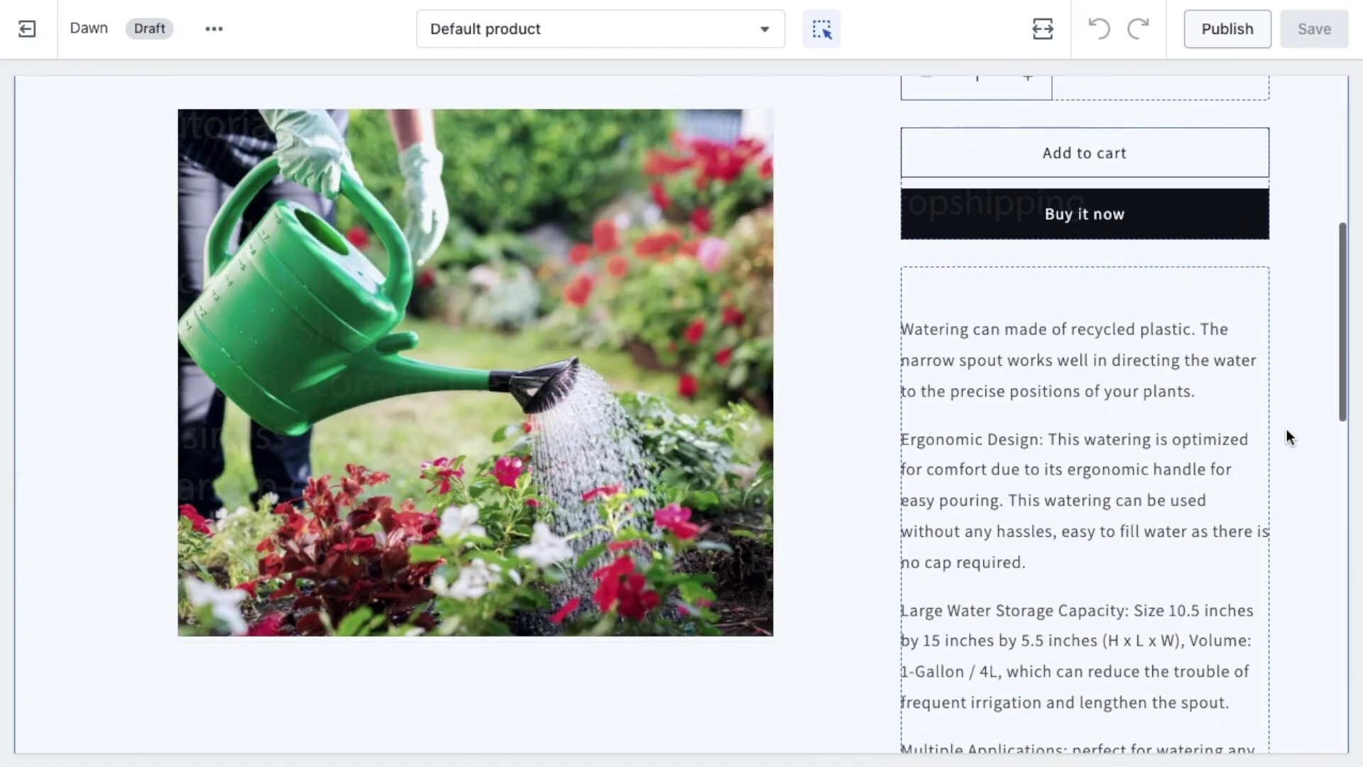
pyautogui.scroll(-8, 1286, 429)
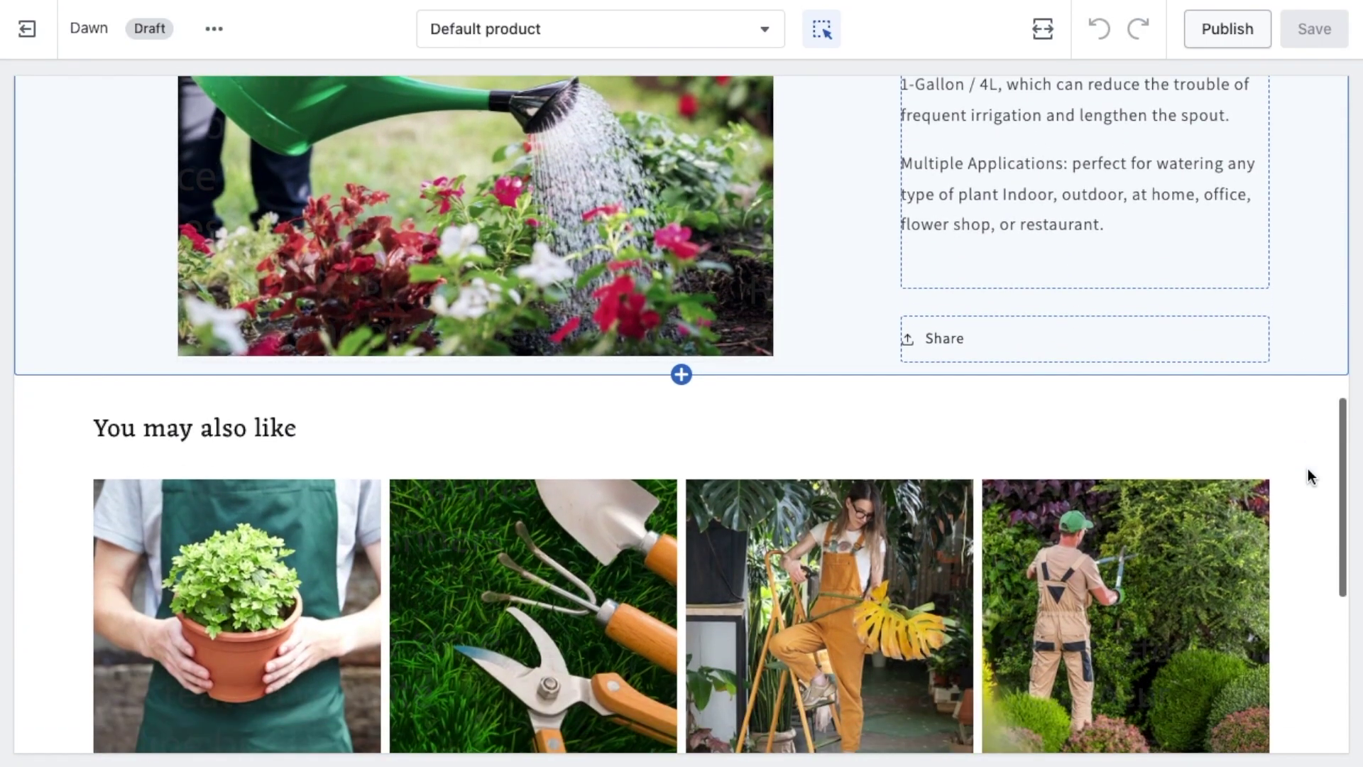
pyautogui.scroll(-3, 1309, 476)
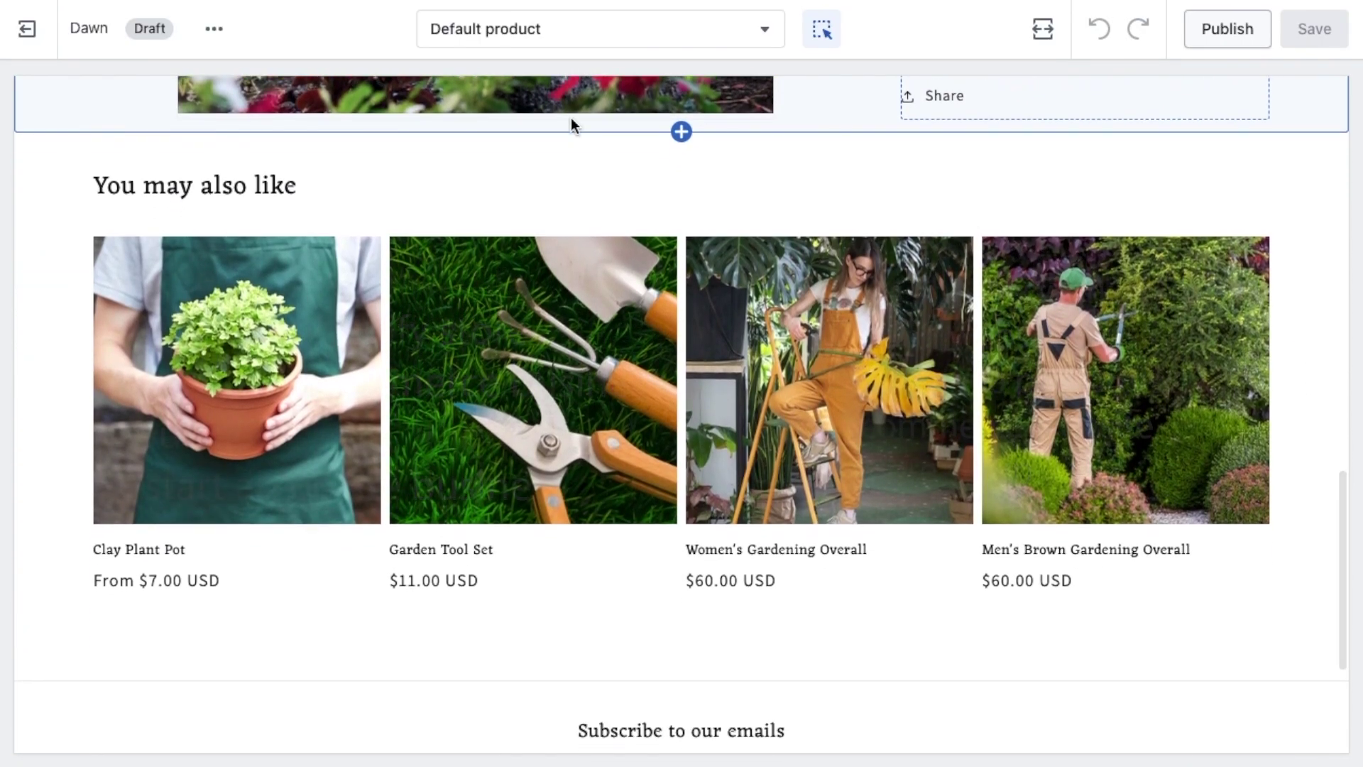
pyautogui.hotkey('ctrl', 'shift', 'f')
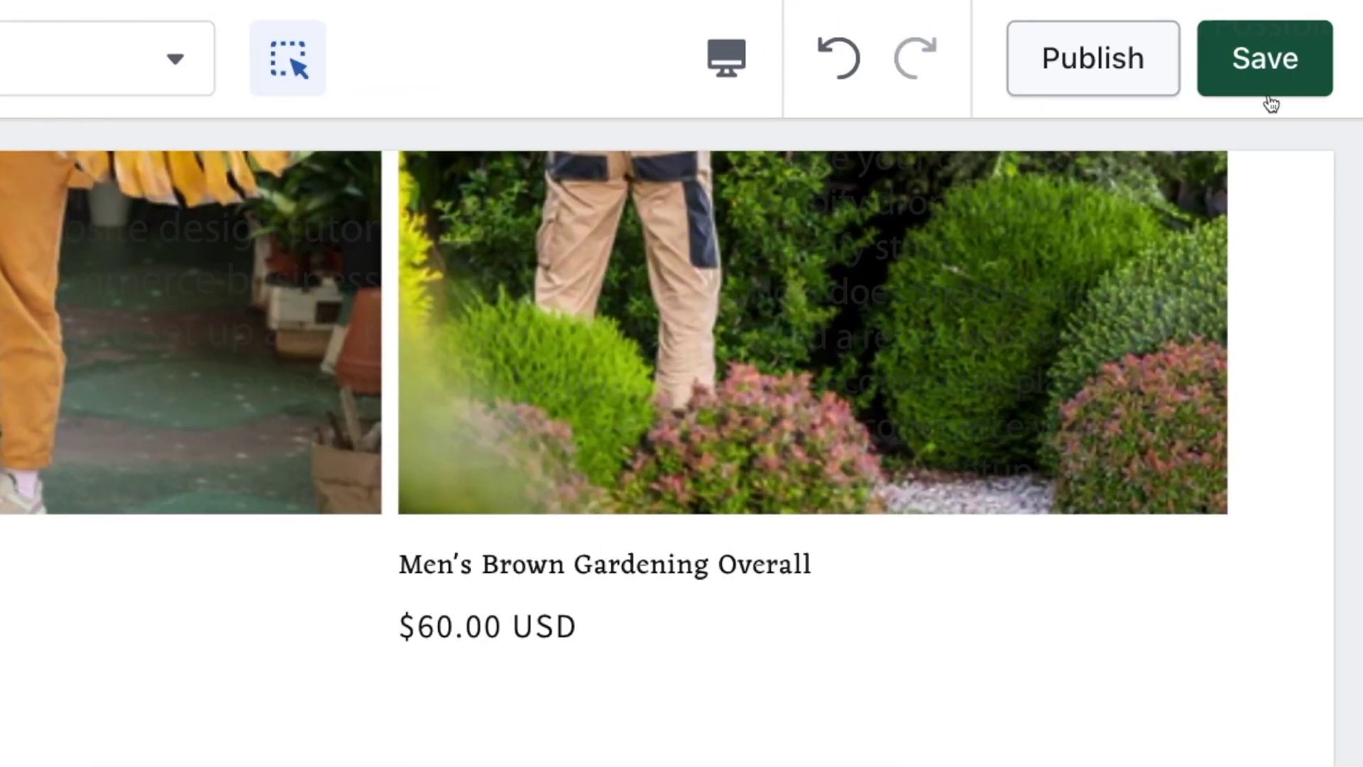
pyautogui.click(1312, 28)
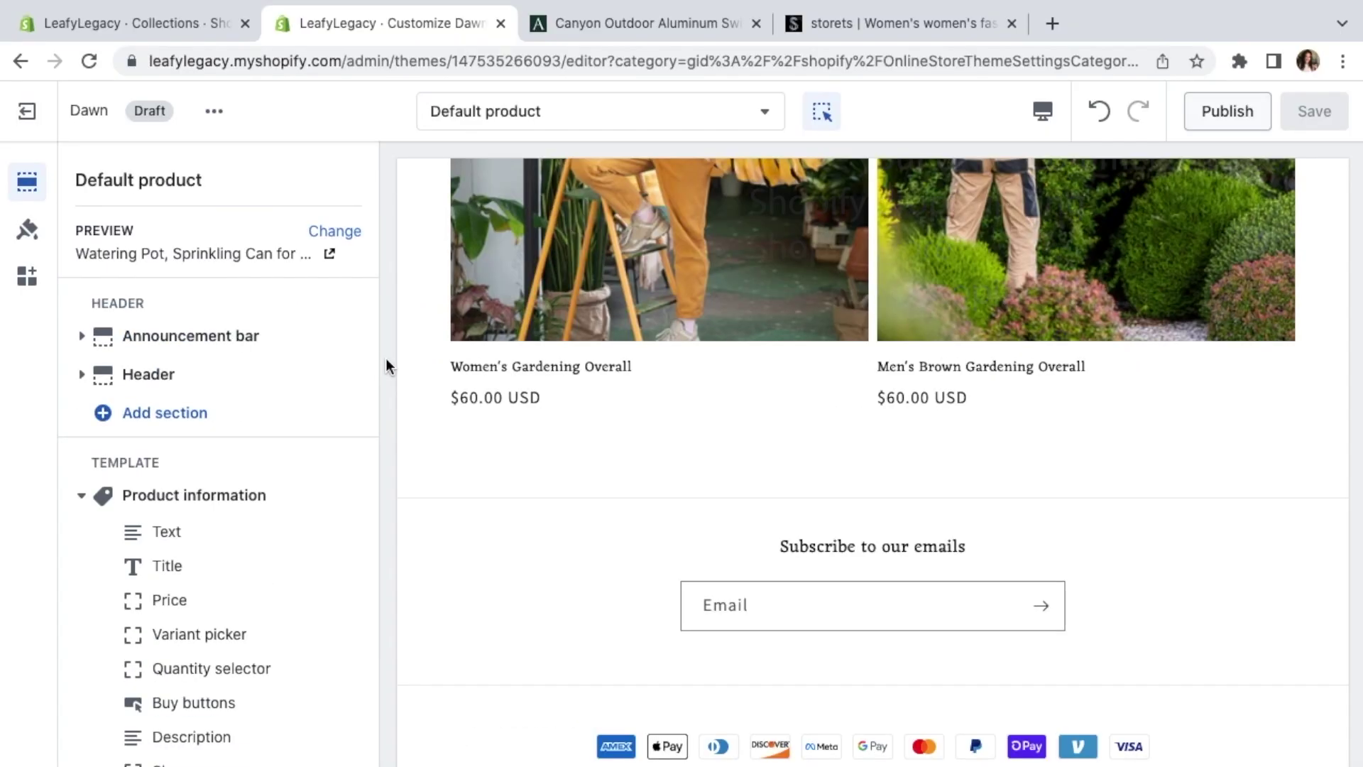
pyautogui.click(192, 27)
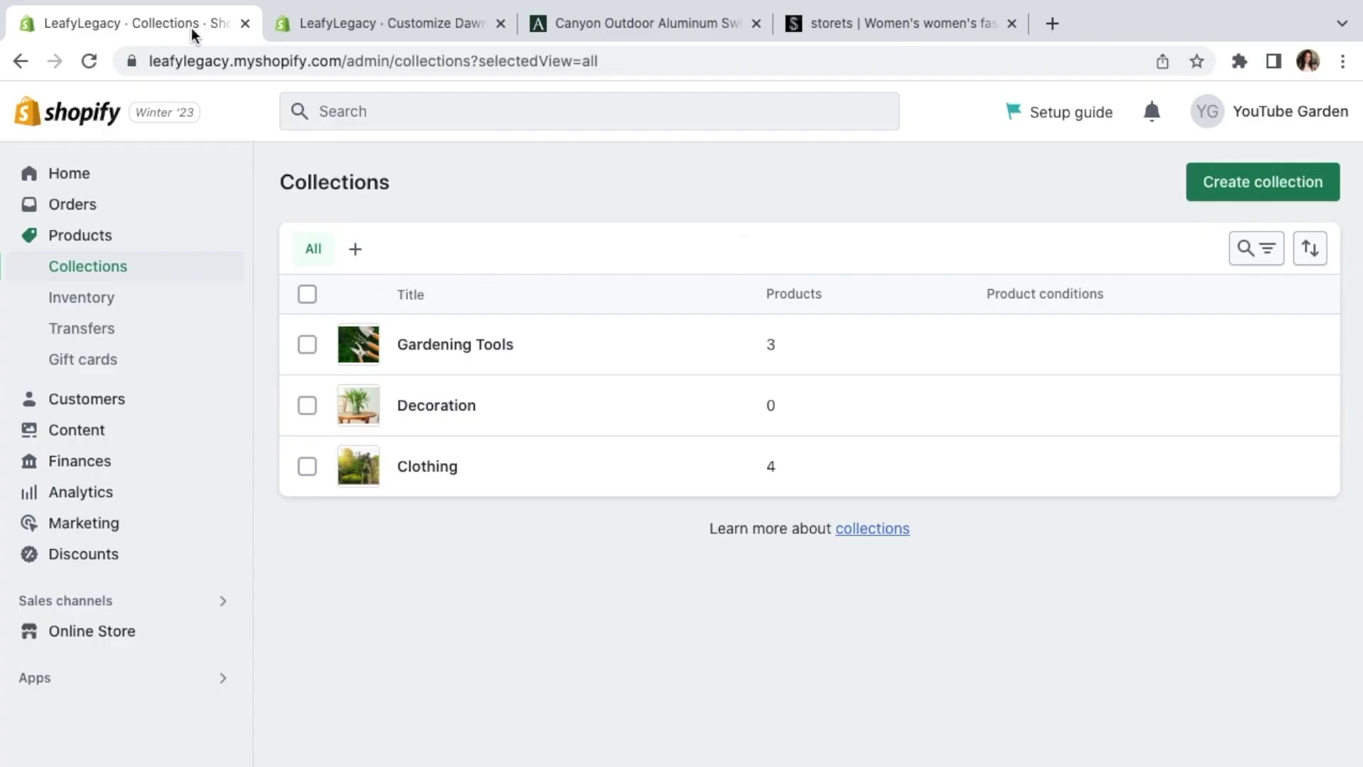
# Add a Clothing item linked to the Clothing collection to the Main menu.
pyautogui.click(96, 631)
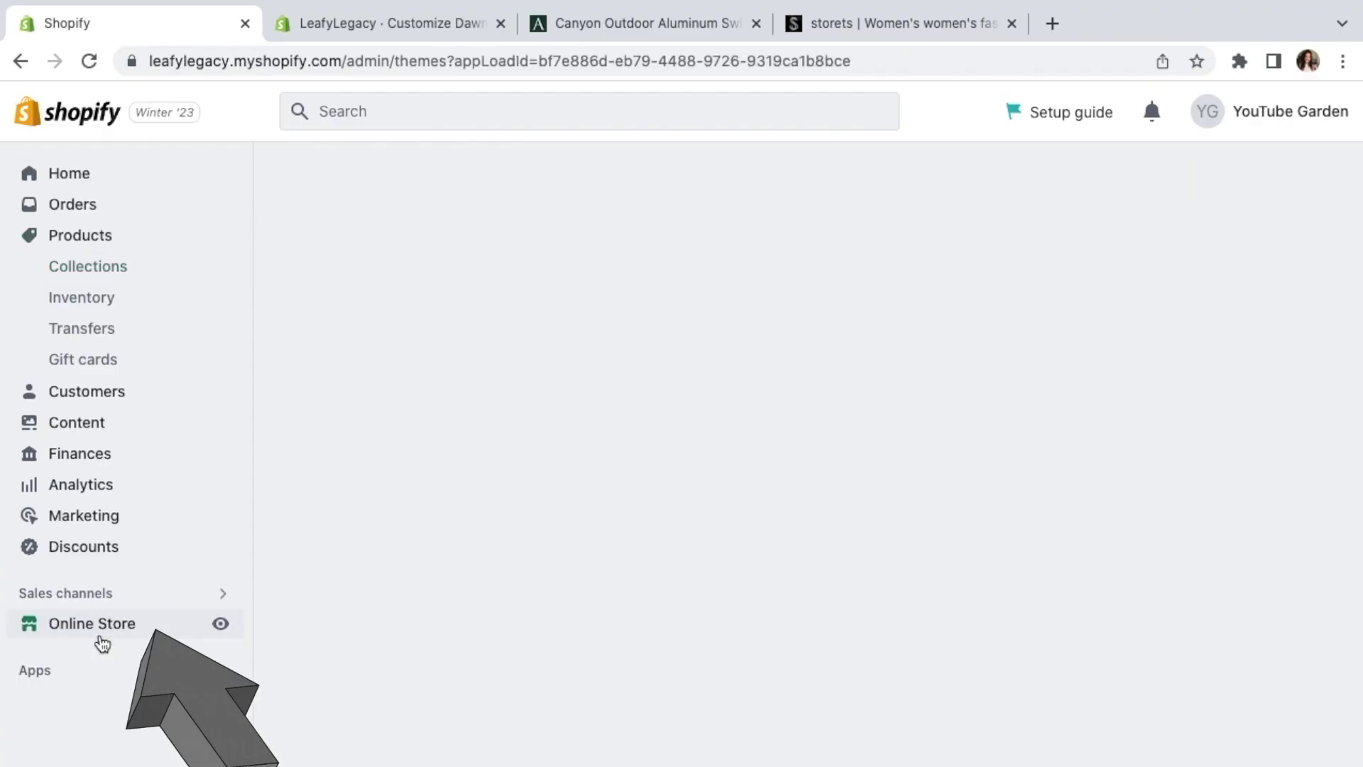
pyautogui.click(106, 624)
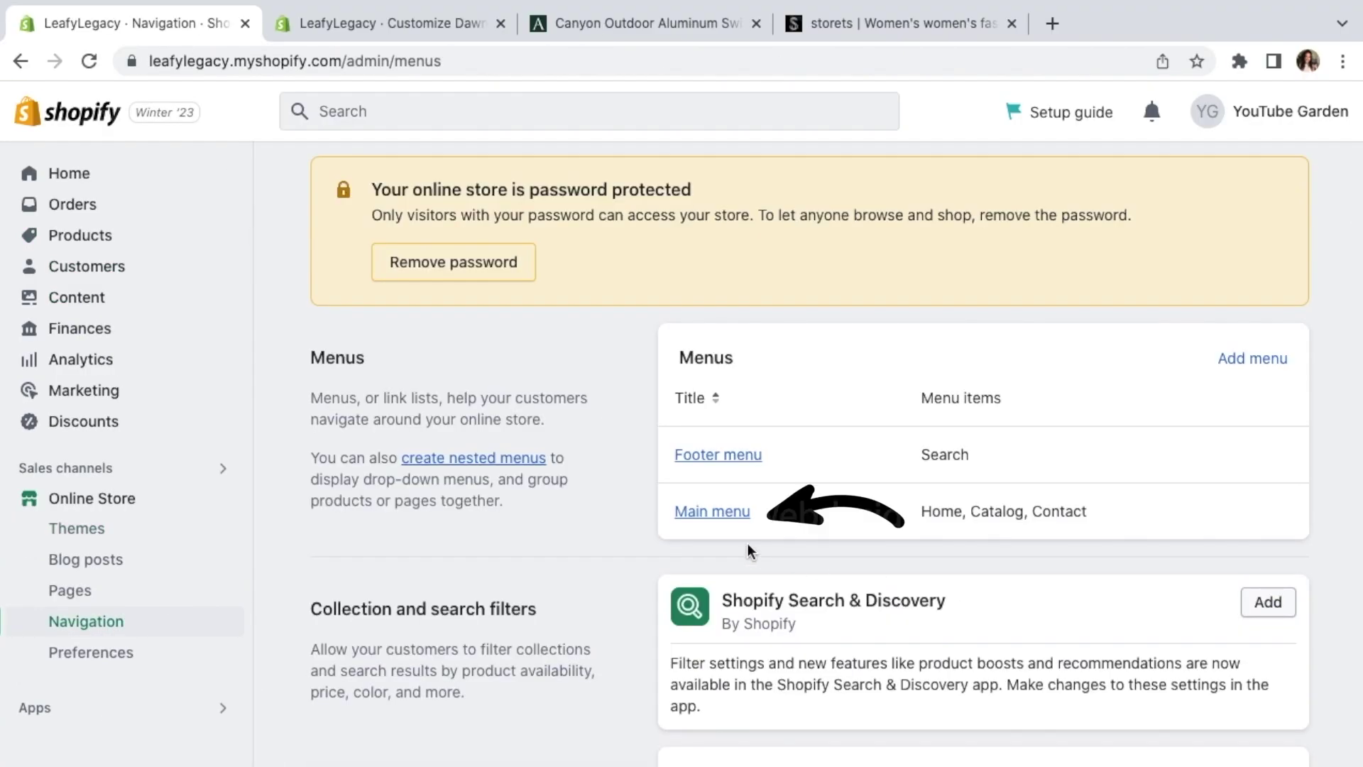
pyautogui.click(718, 514)
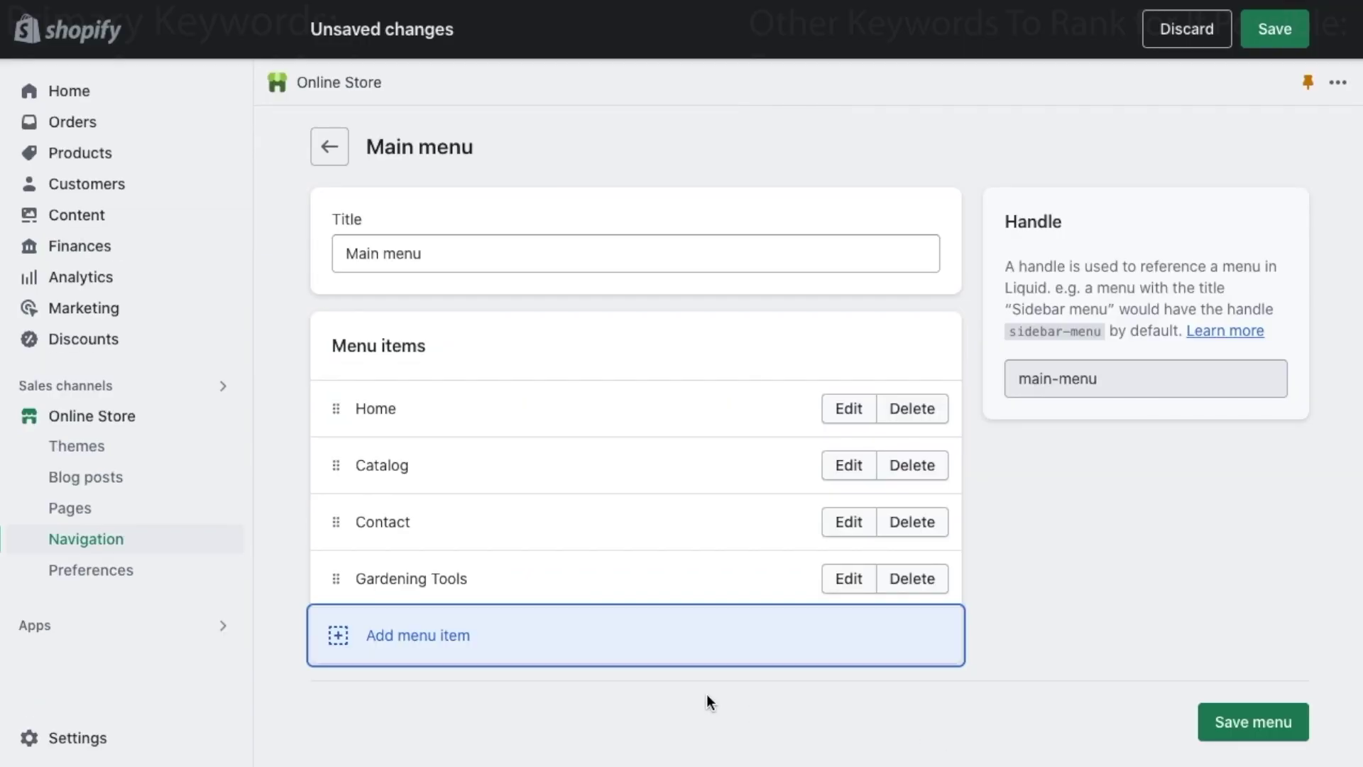
pyautogui.click(444, 636)
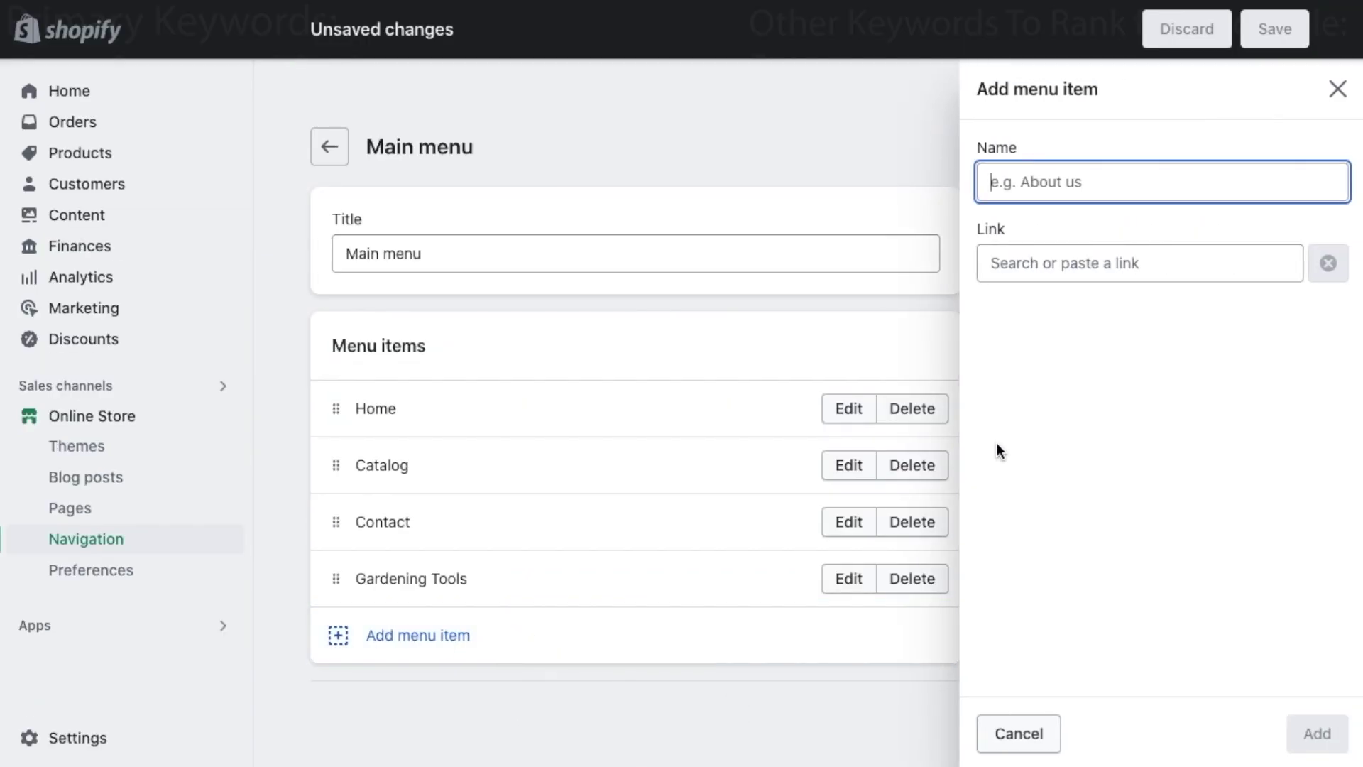
pyautogui.write('Clothing')
pyautogui.click(1039, 263)
pyautogui.click(1080, 395)
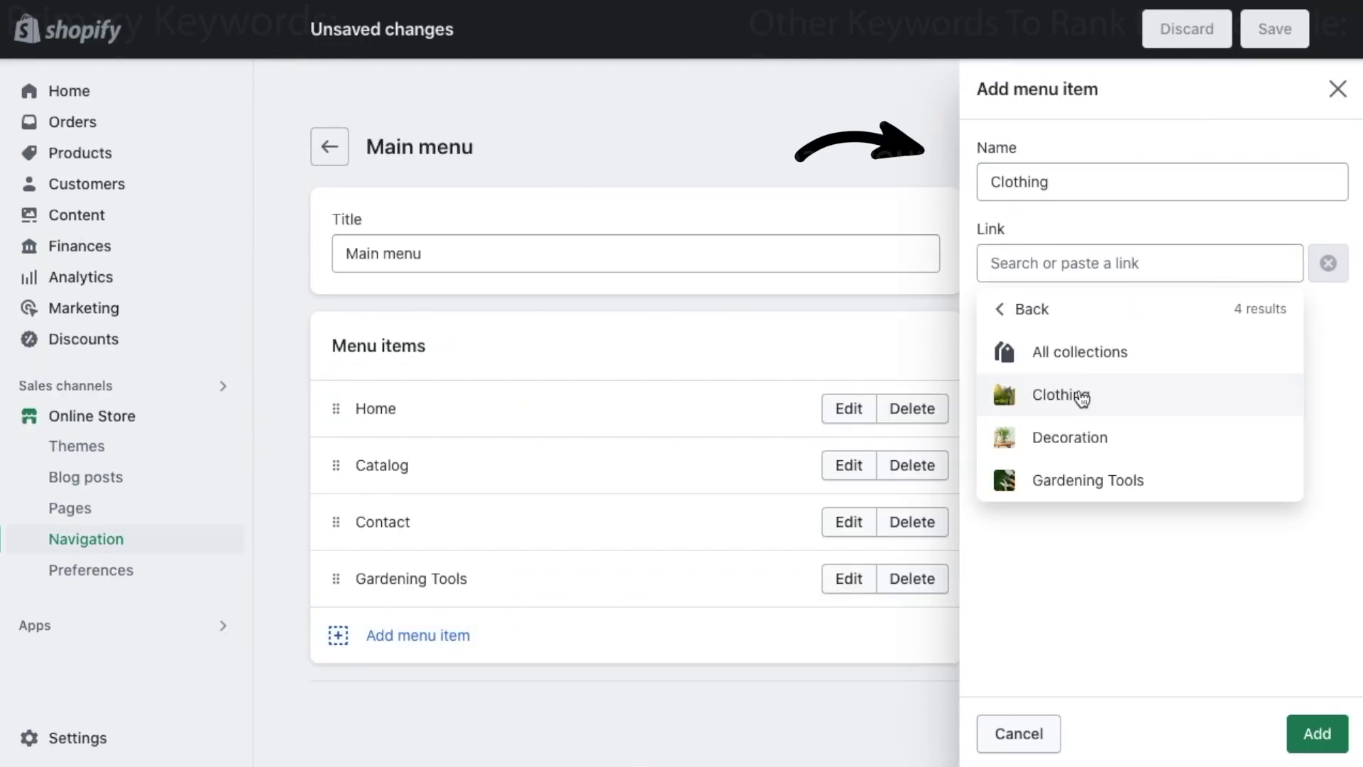
pyautogui.click(1145, 395)
pyautogui.click(1316, 733)
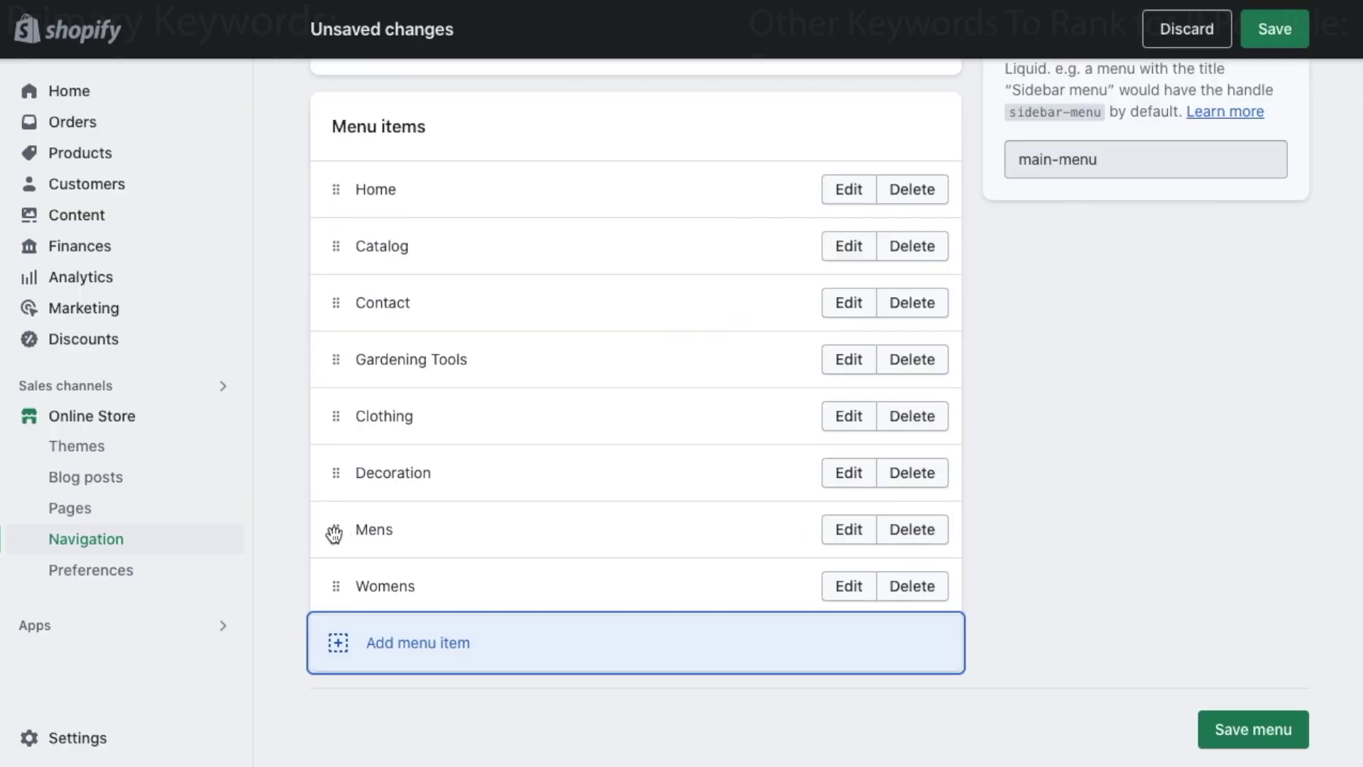
# Nest the Mens and Womens items under Clothing.
pyautogui.moveTo(334, 532); pyautogui.dragTo(407, 501)
pyautogui.scroll(-2, 411, 575)
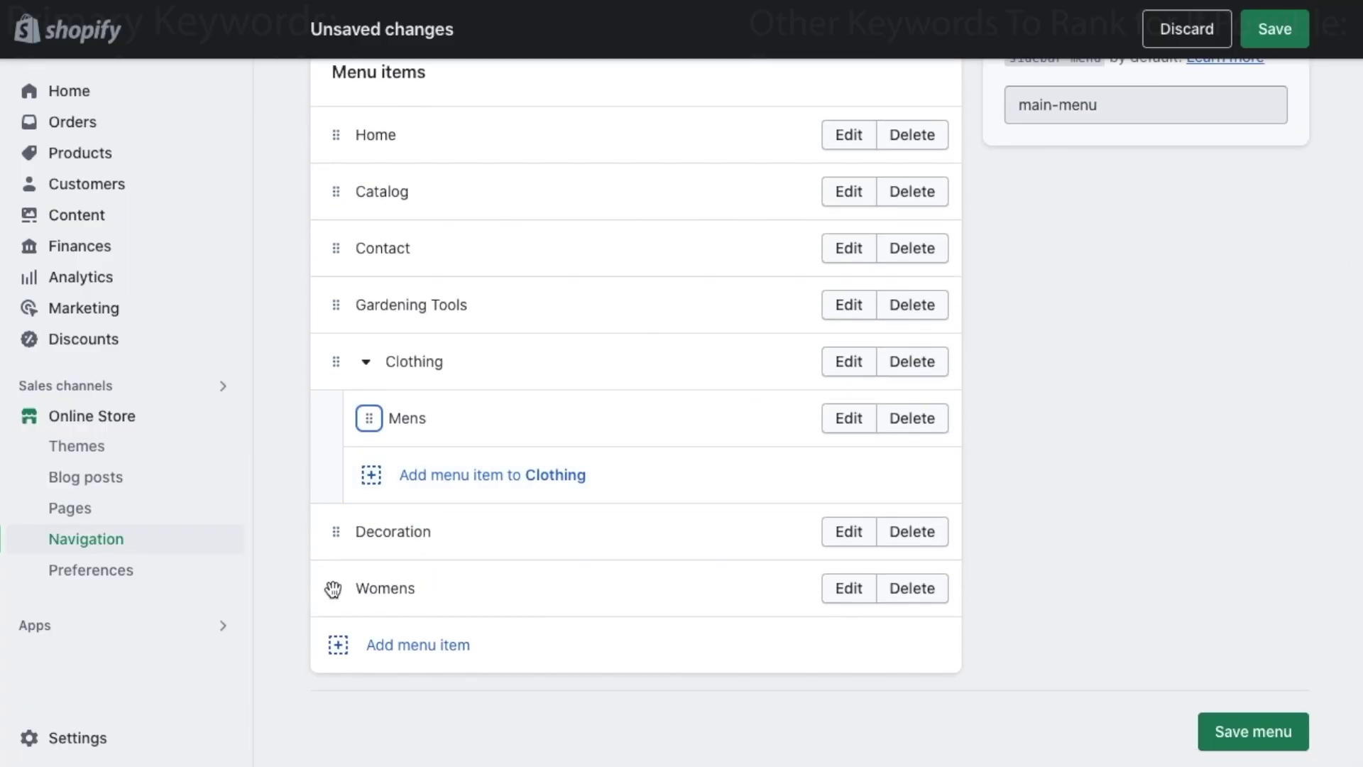
pyautogui.moveTo(333, 589); pyautogui.dragTo(392, 508)
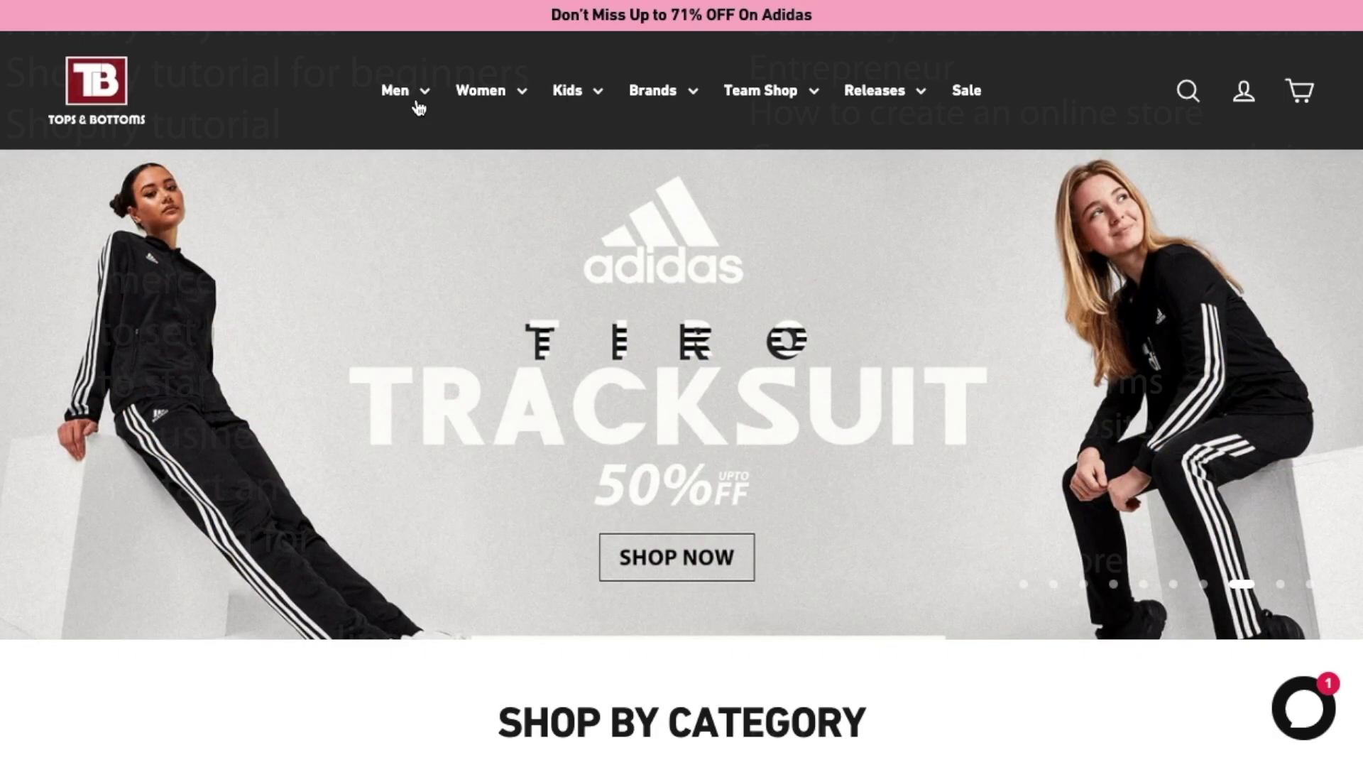
# In the Tops & Bottoms store, open the Men drawer and view the Tops, Bottoms and Footwears submenus.
pyautogui.click(419, 100)
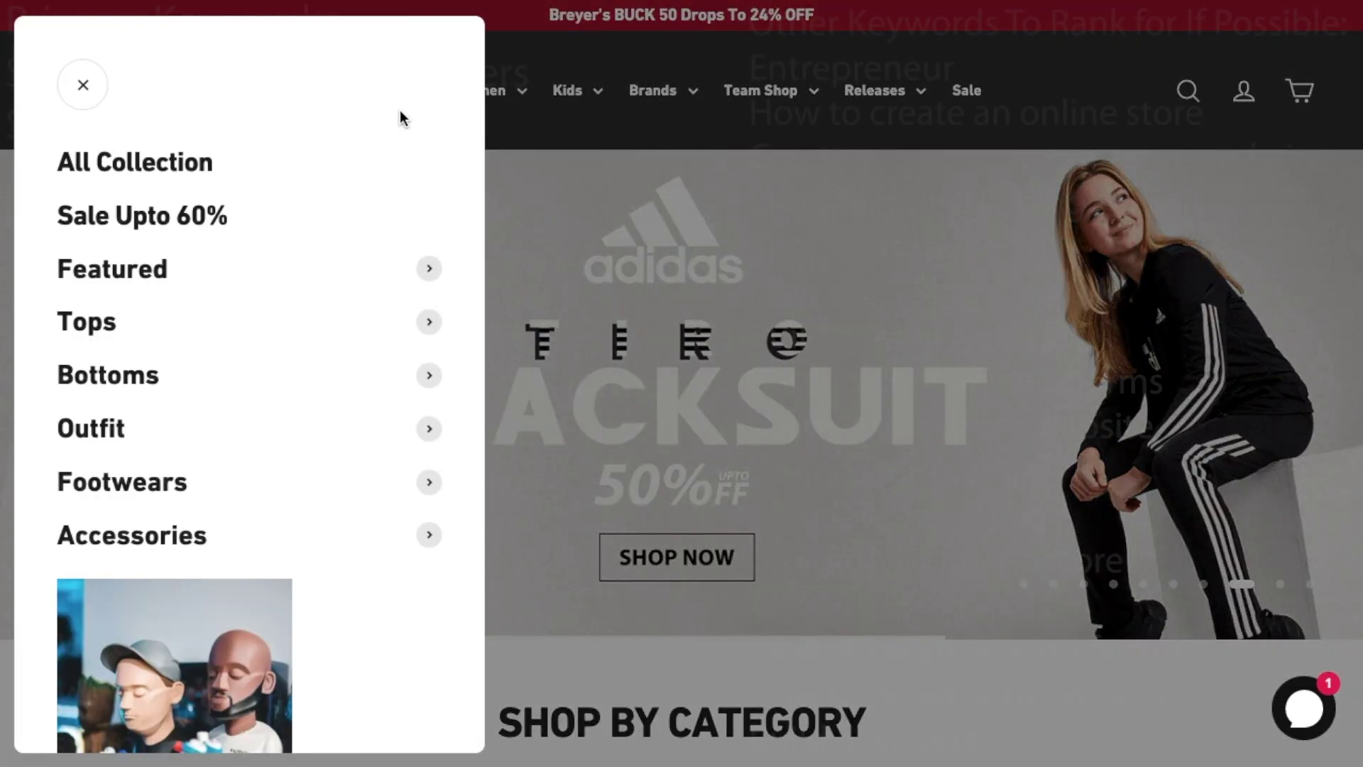
pyautogui.scroll(-5, 399, 109)
pyautogui.scroll(5, 311, 554)
pyautogui.click(98, 330)
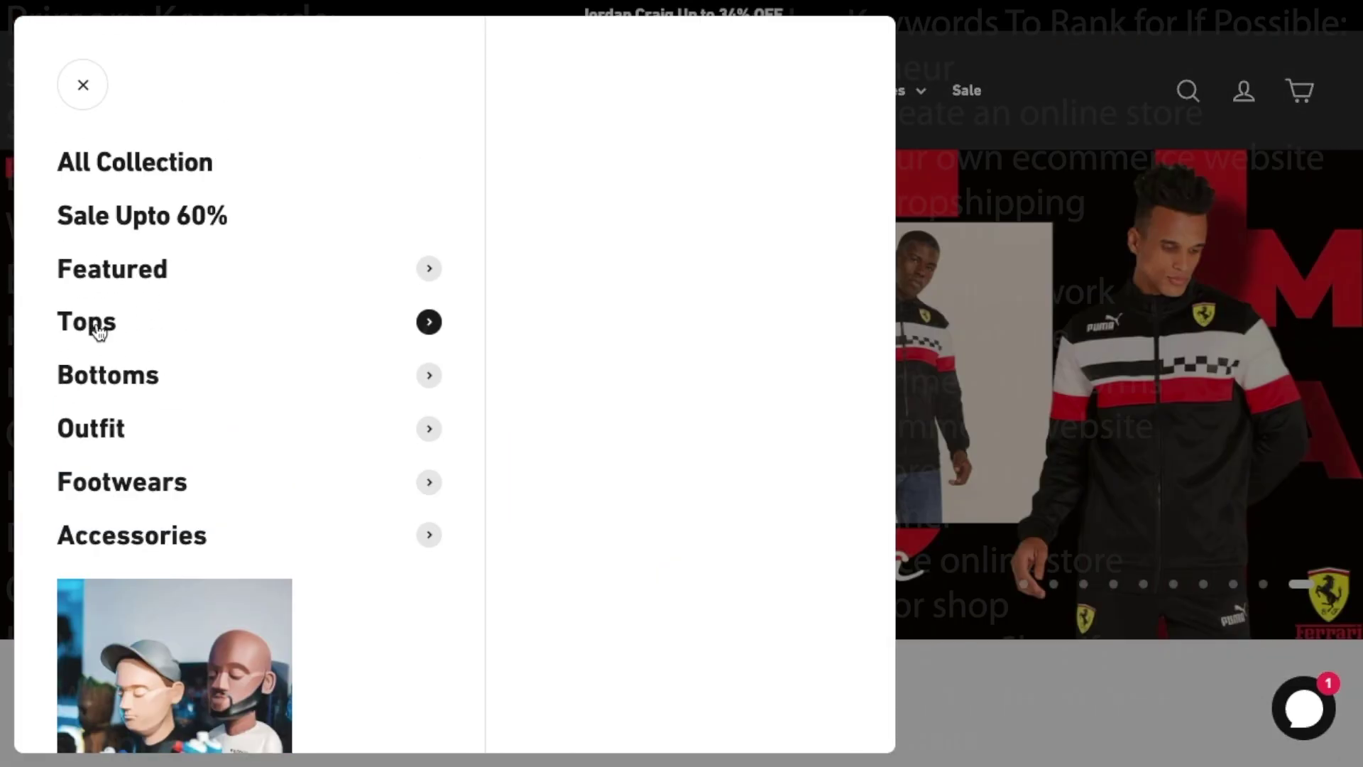
pyautogui.click(410, 374)
pyautogui.click(428, 483)
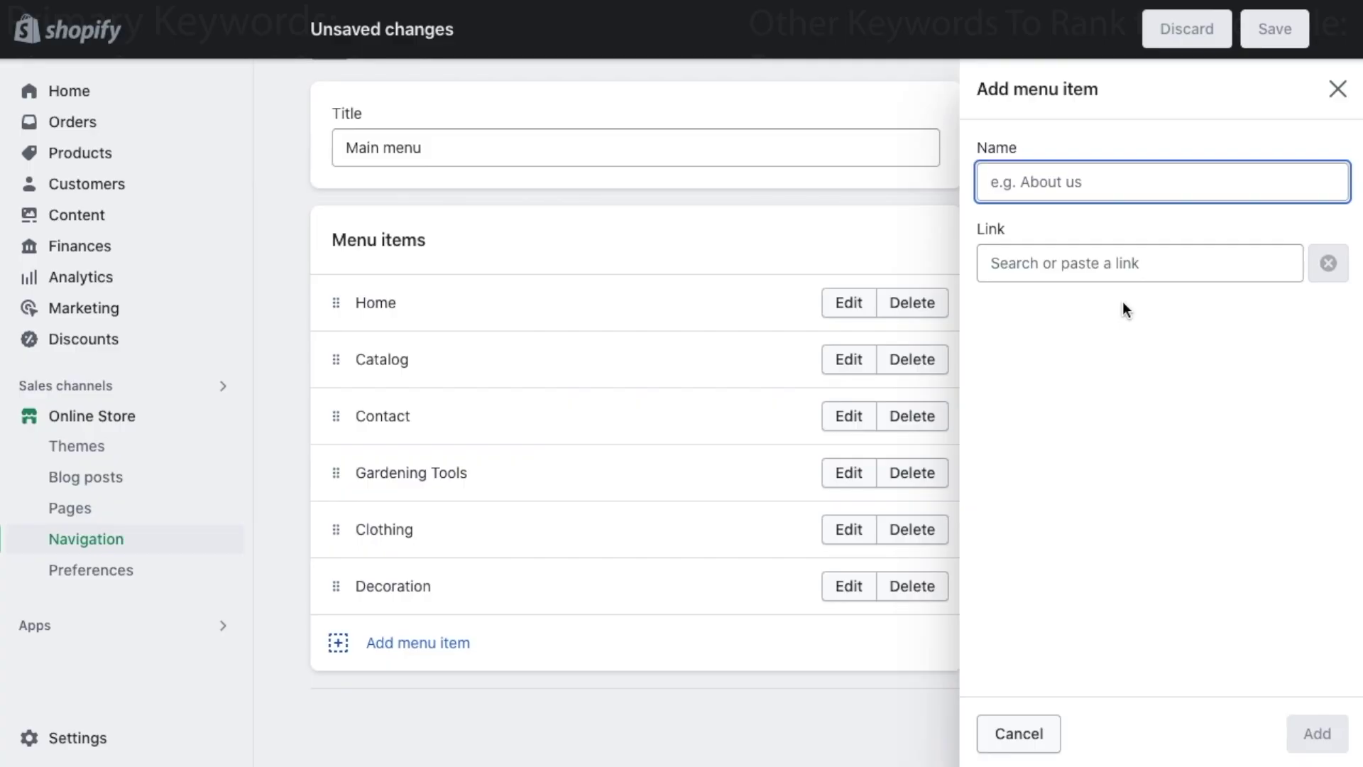
pyautogui.write('New Arrivals')
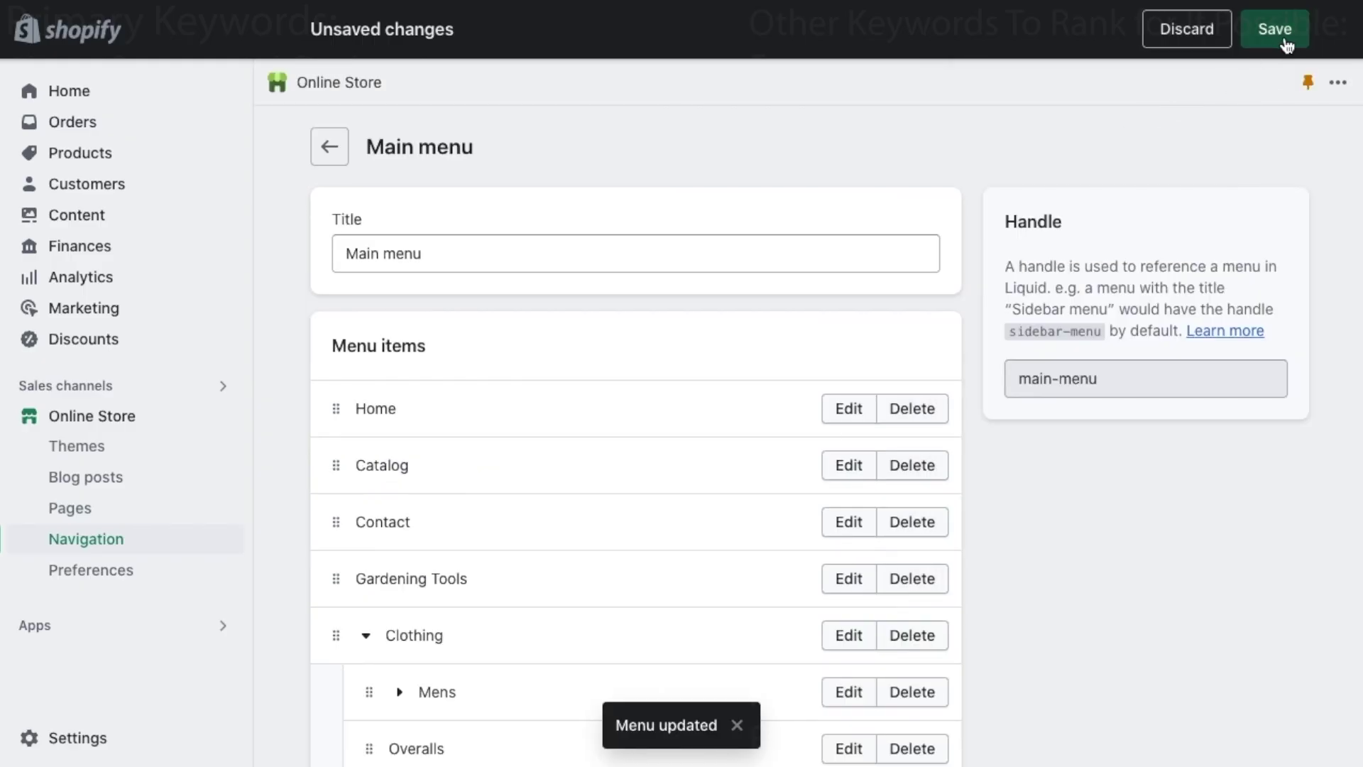
# Save the Main menu, then open the Footer menu holding only Search.
pyautogui.click(1285, 42)
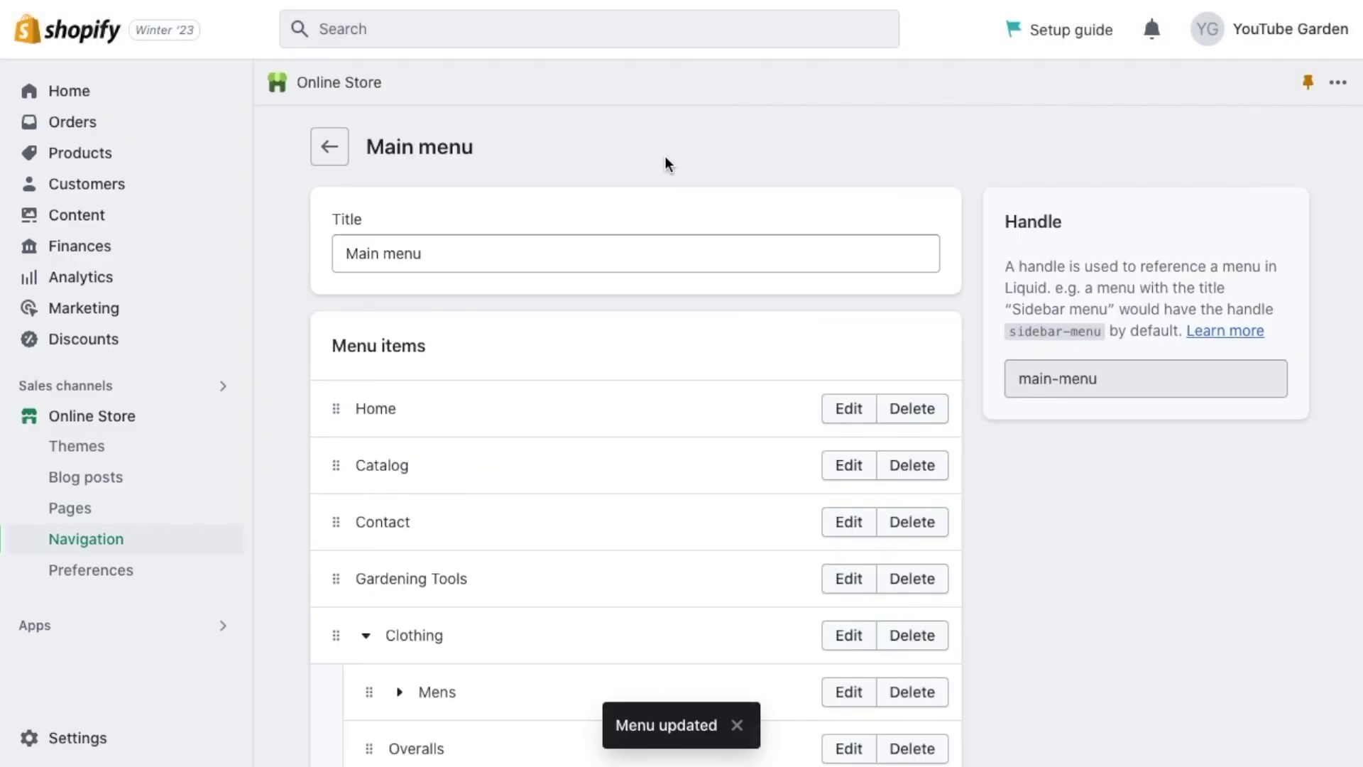
pyautogui.click(329, 146)
pyautogui.scroll(-2, 570, 512)
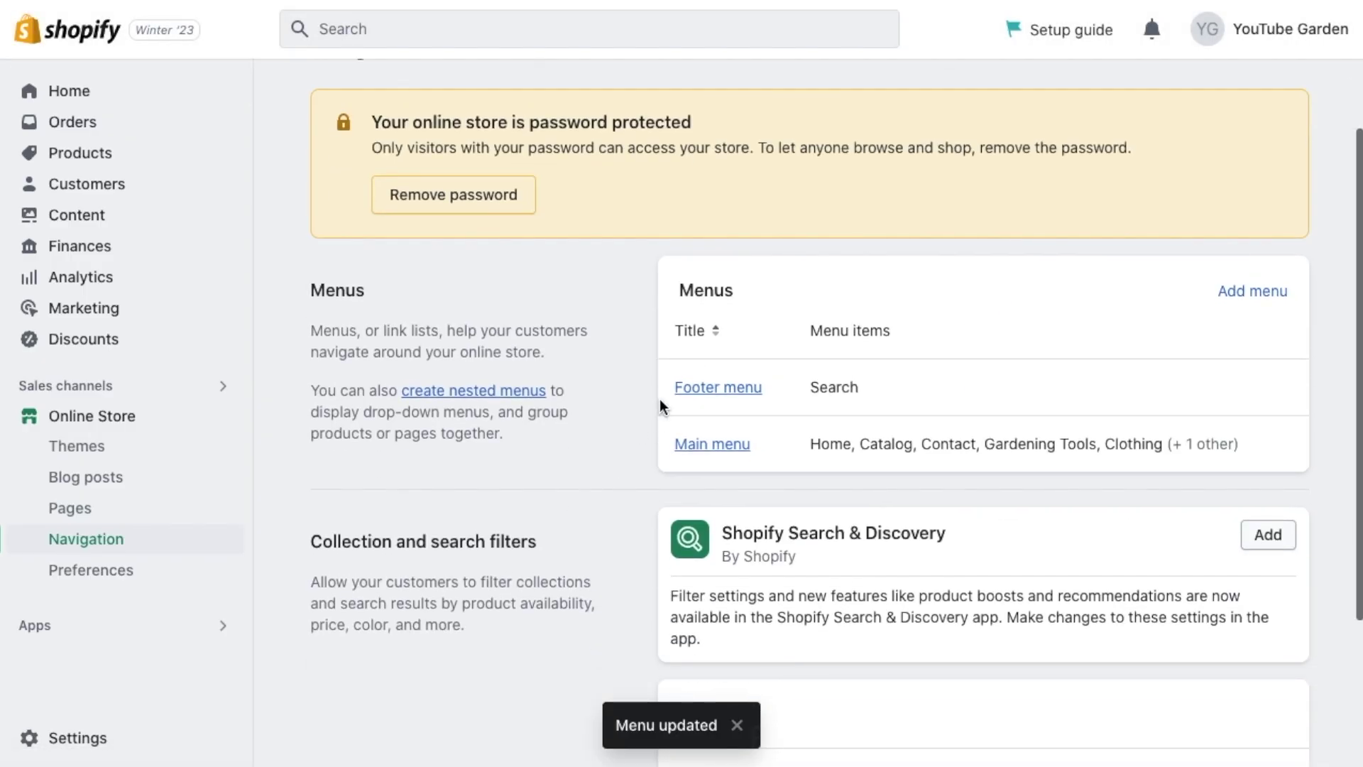
pyautogui.click(708, 389)
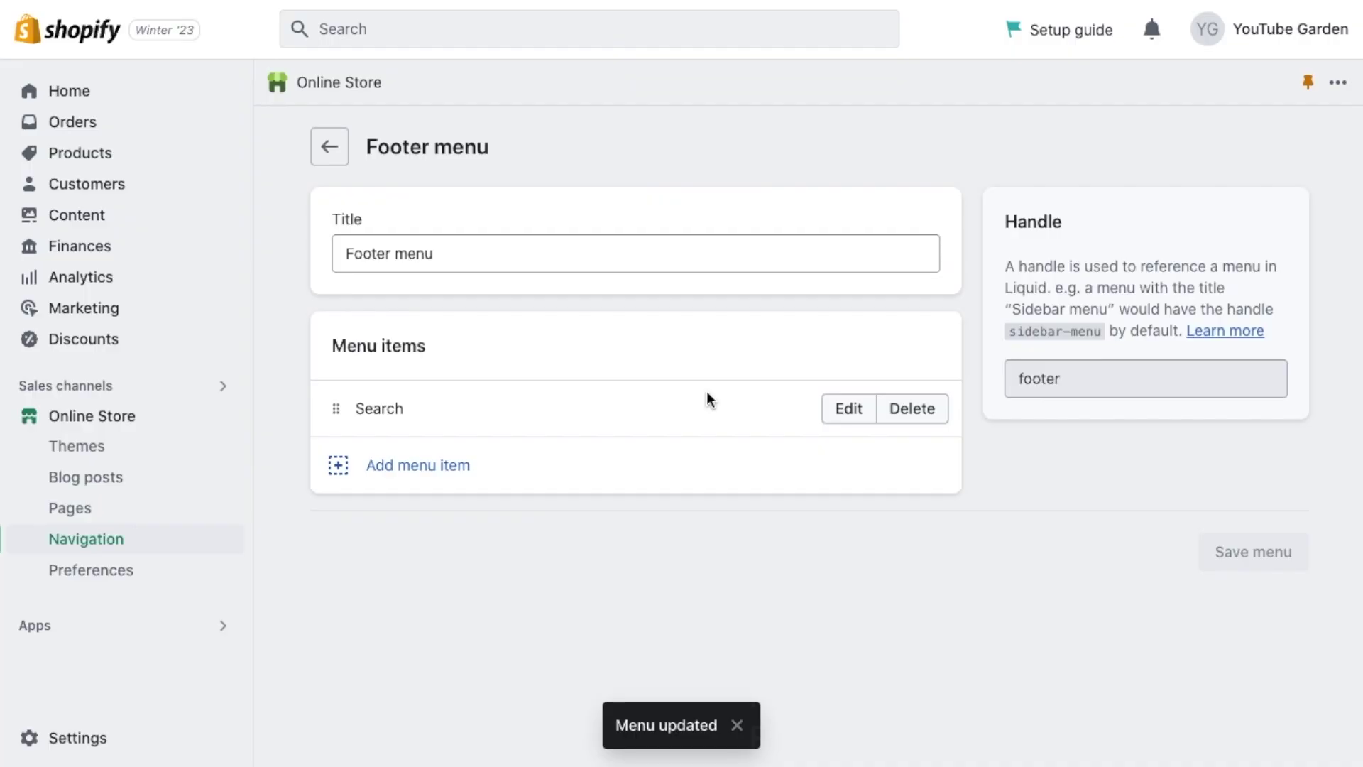
# Create a Shipping & Returns page with the content 'Enter your policies here.'.
pyautogui.click(90, 523)
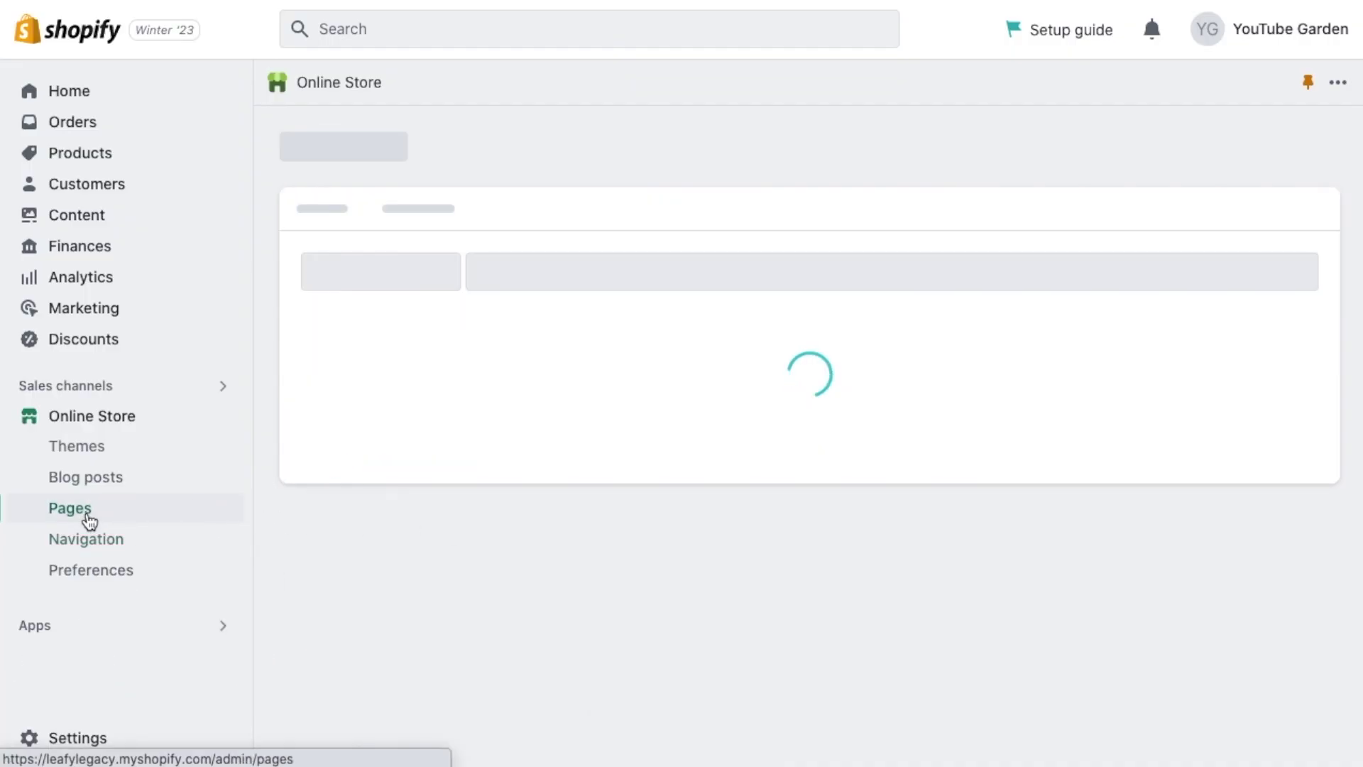
pyautogui.click(1250, 162)
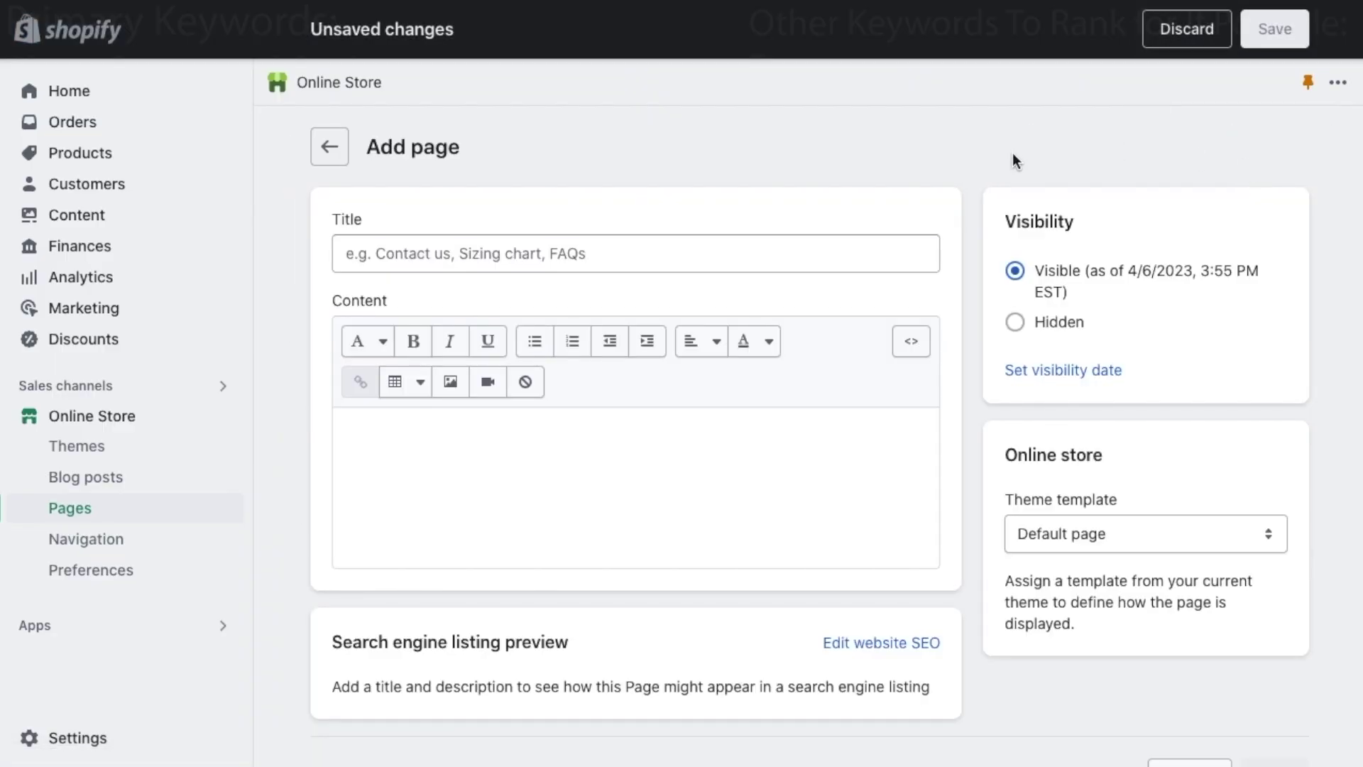
pyautogui.write('Shipping & Returns')
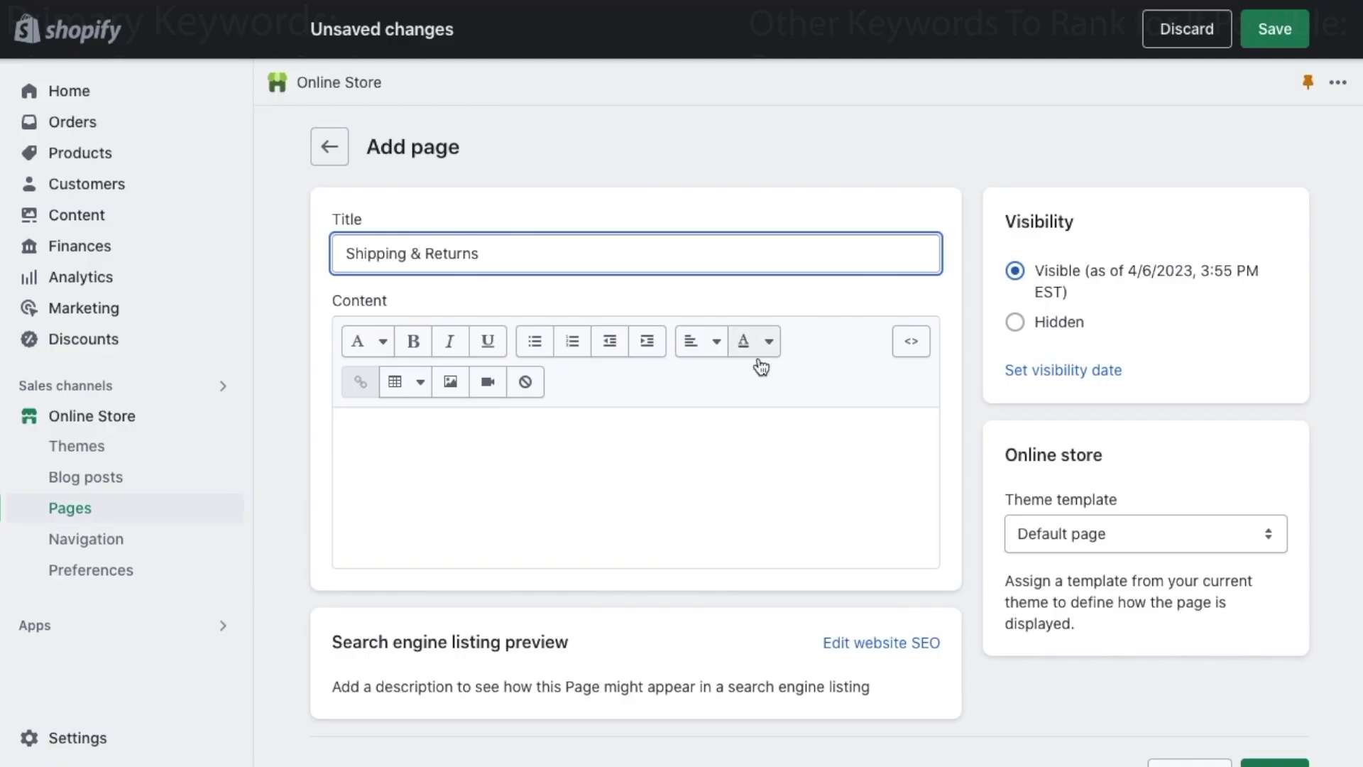
pyautogui.click(683, 437)
pyautogui.write('Enter your policies here.')
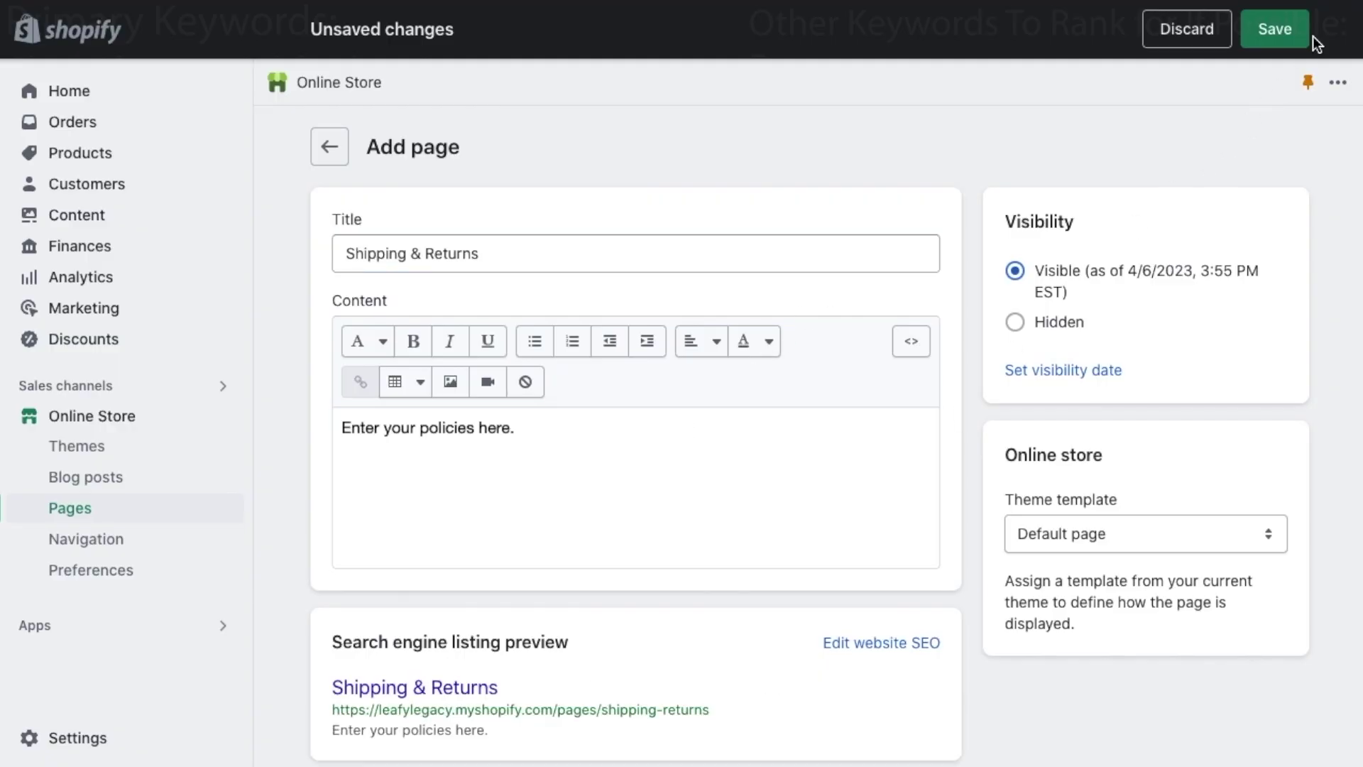
pyautogui.click(1289, 31)
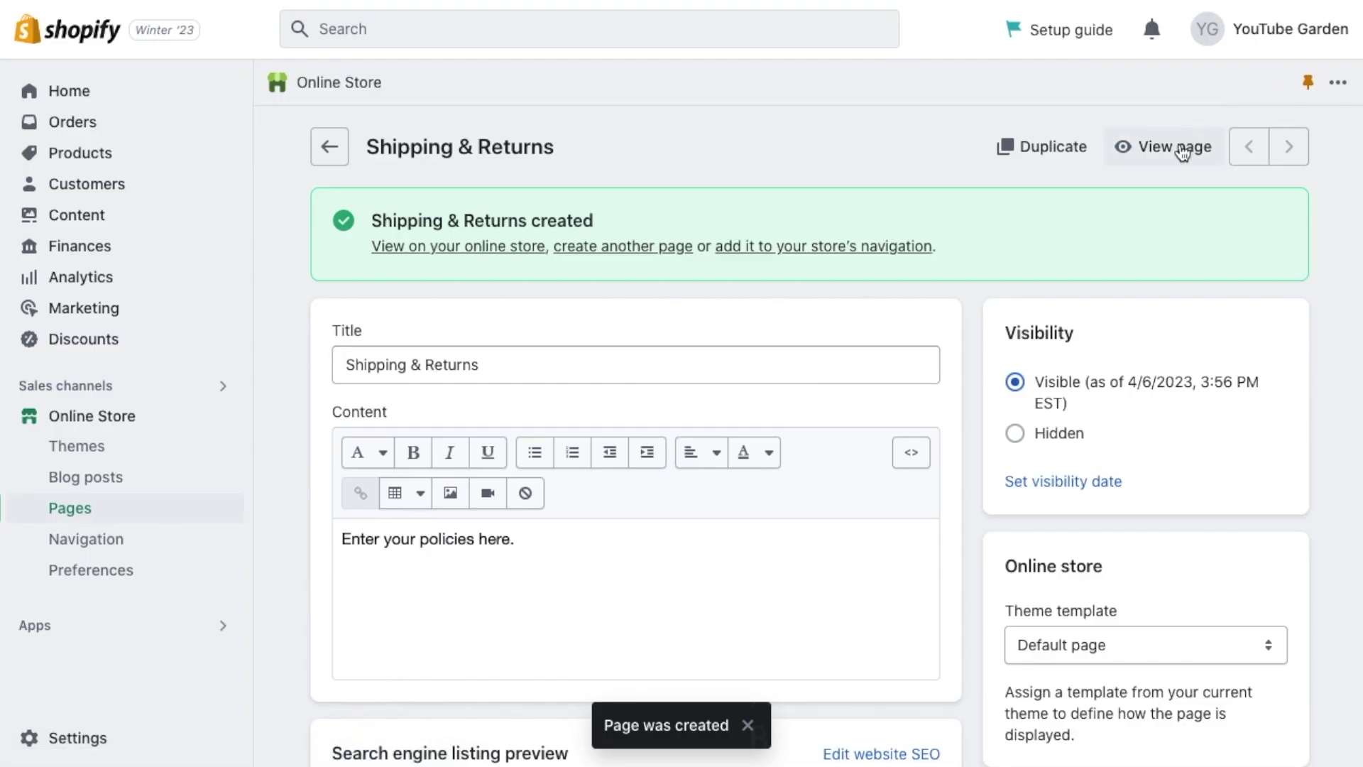
# Open the page in the theme editor and add an Image banner section.
pyautogui.click(1182, 151)
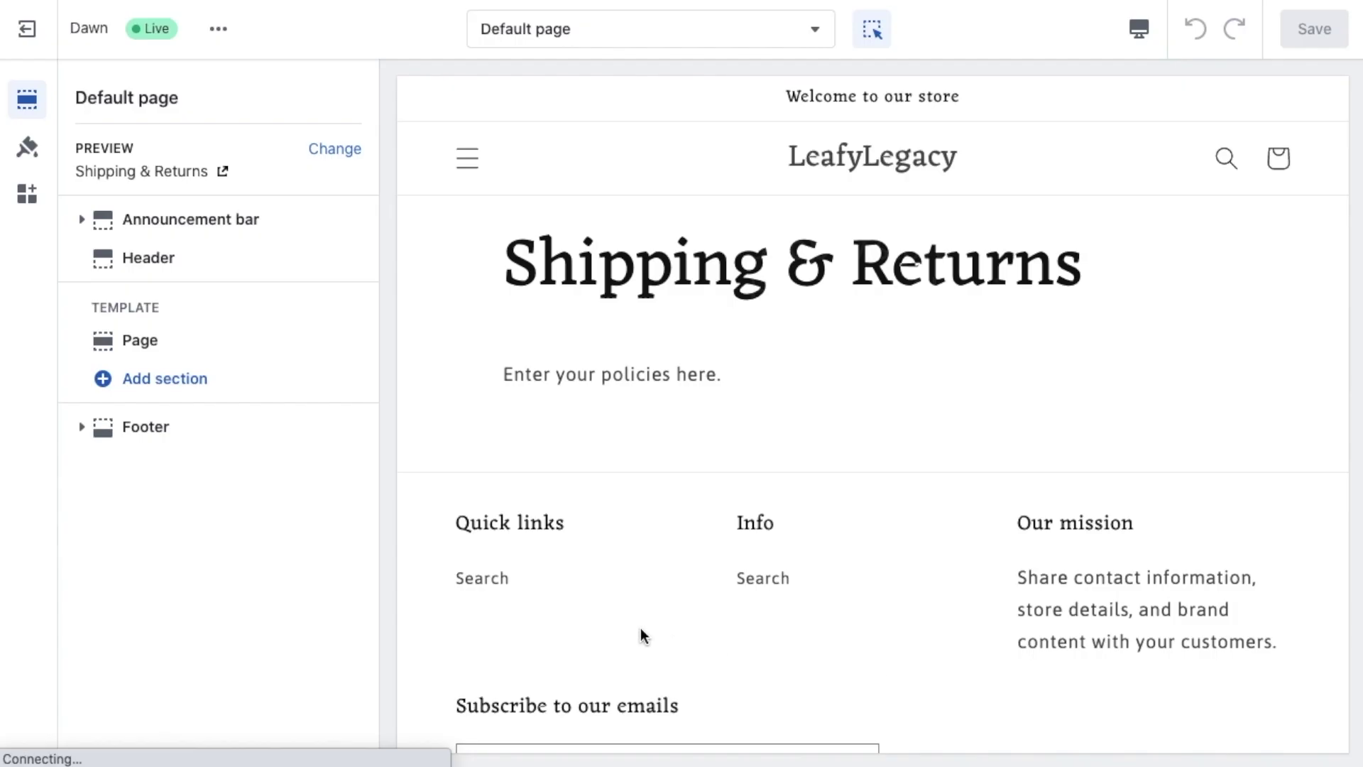
pyautogui.click(254, 378)
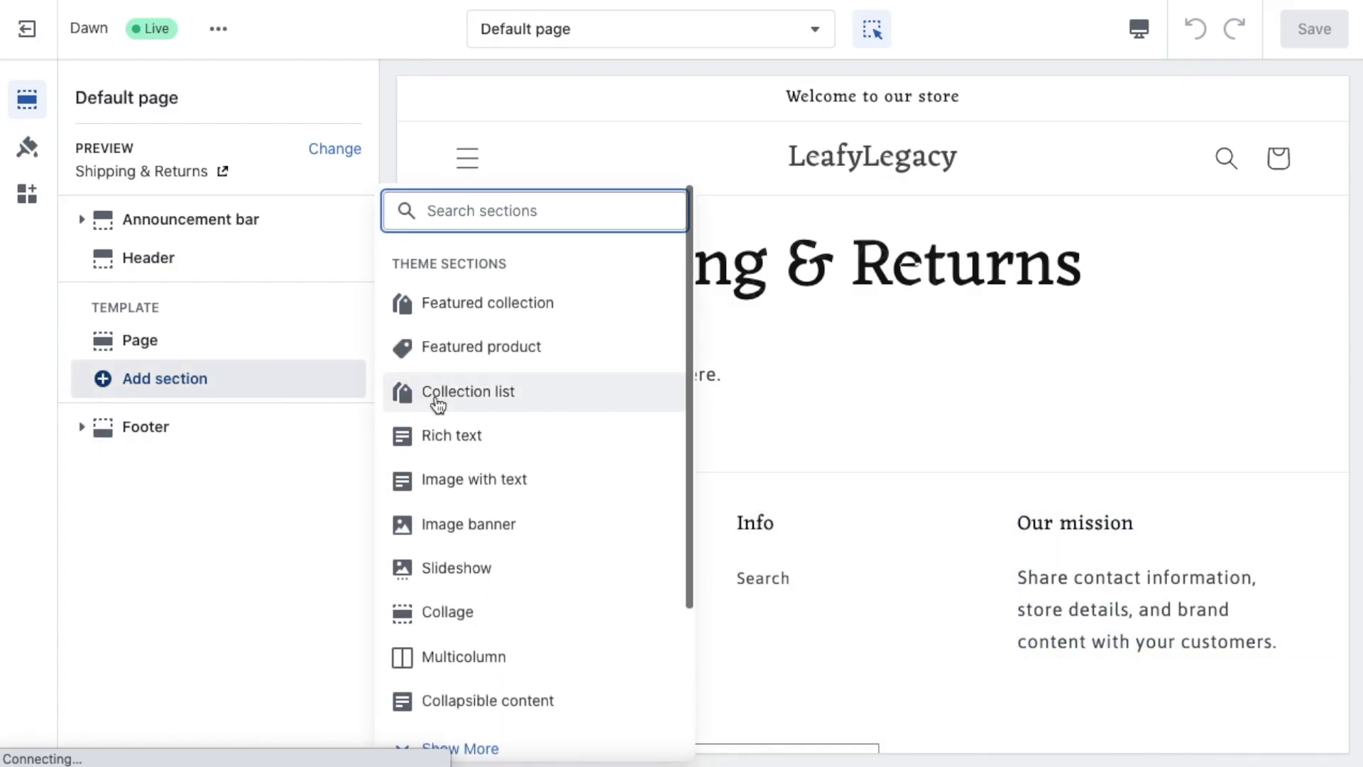
pyautogui.click(380, 441)
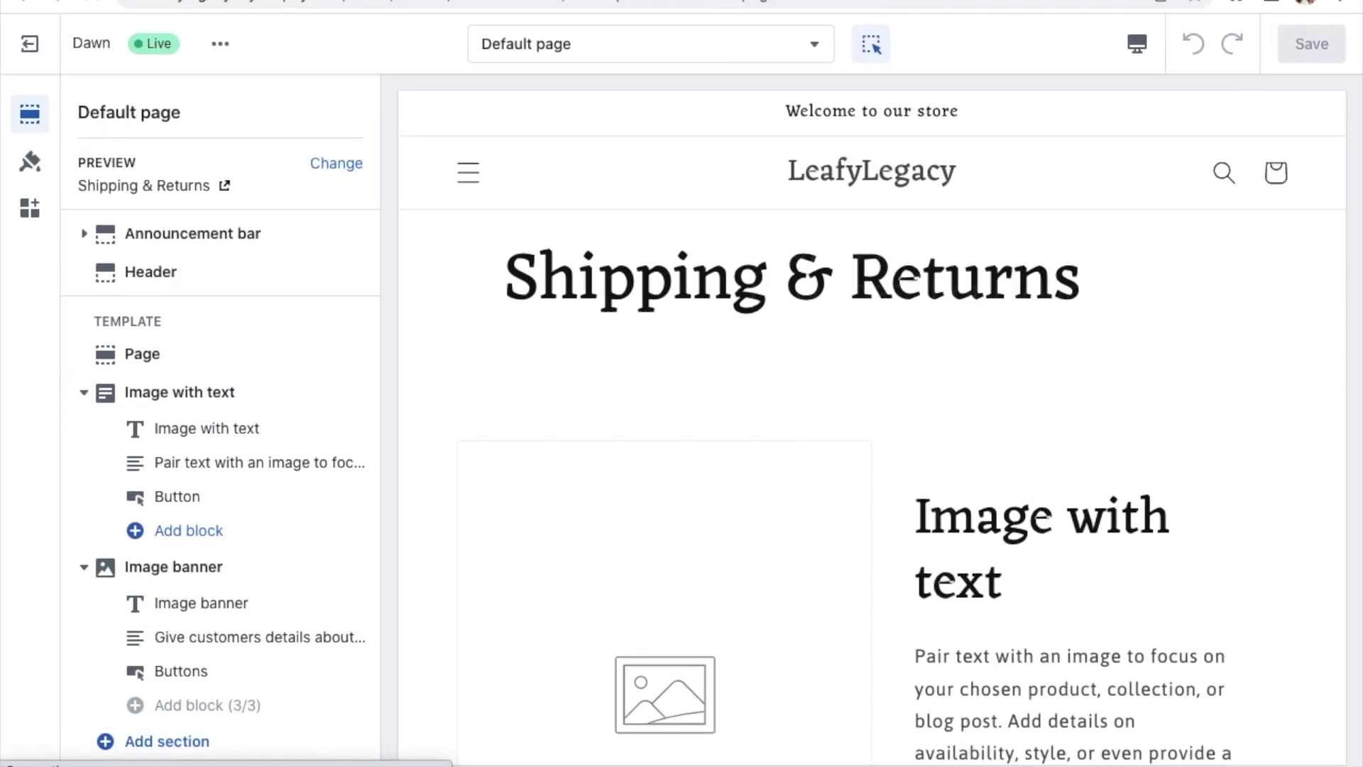
# Add a Quick links menu block to the product page footer, keeping its current menu.
pyautogui.click(596, 2)
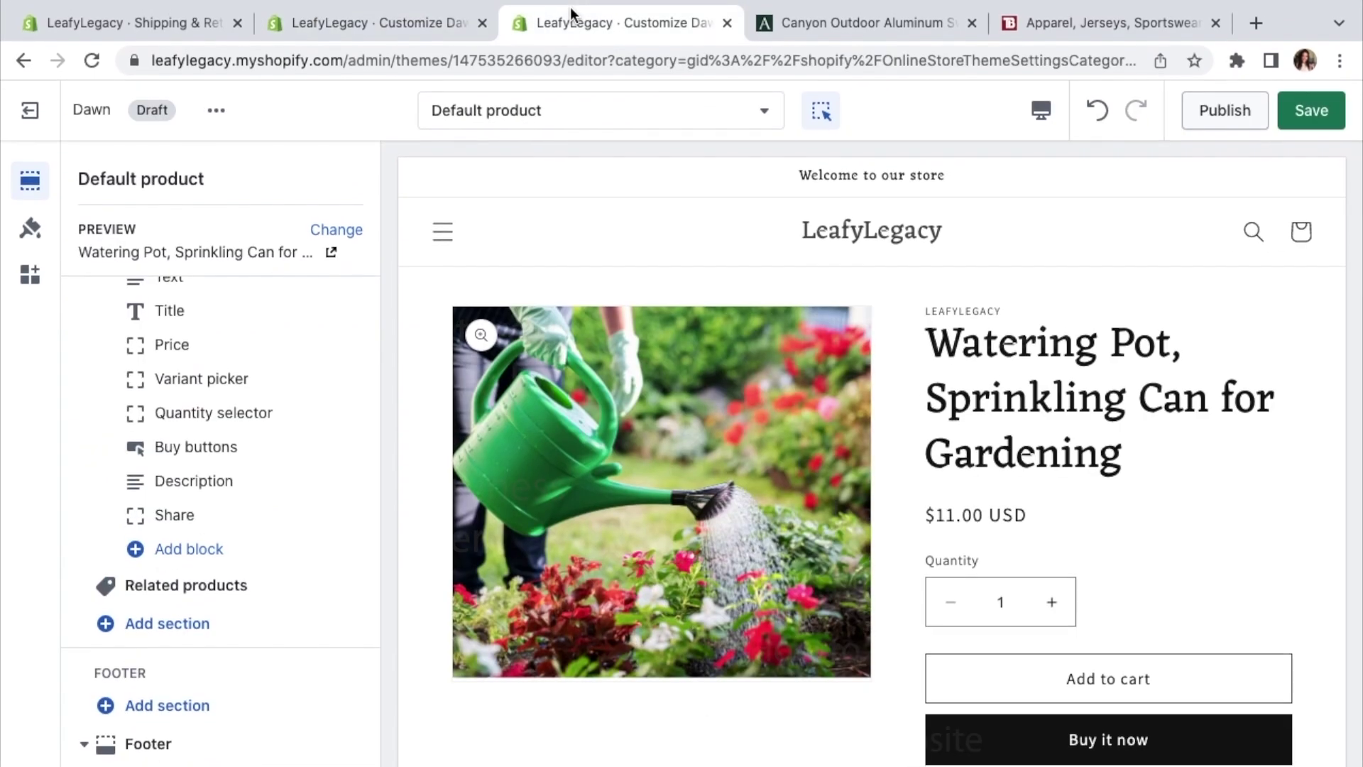
pyautogui.scroll(-15, 412, 373)
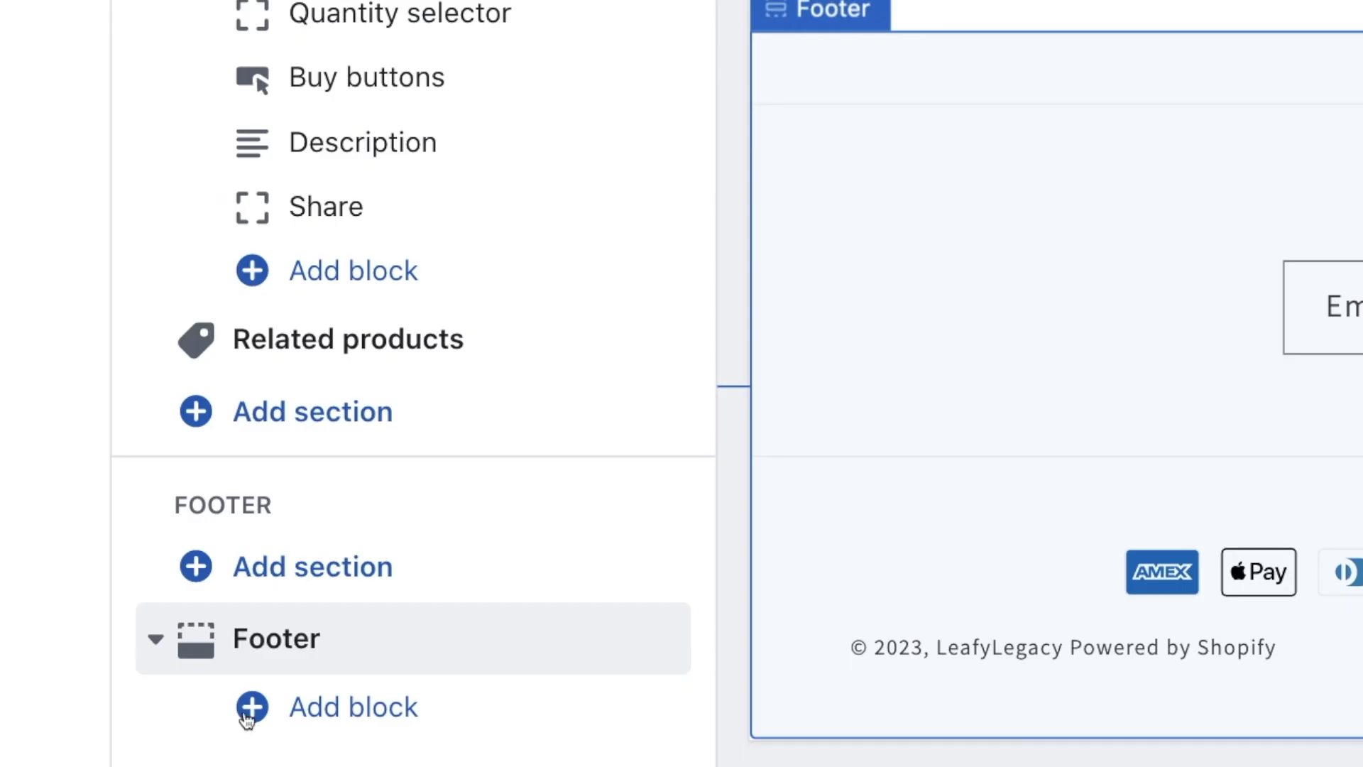
pyautogui.click(246, 719)
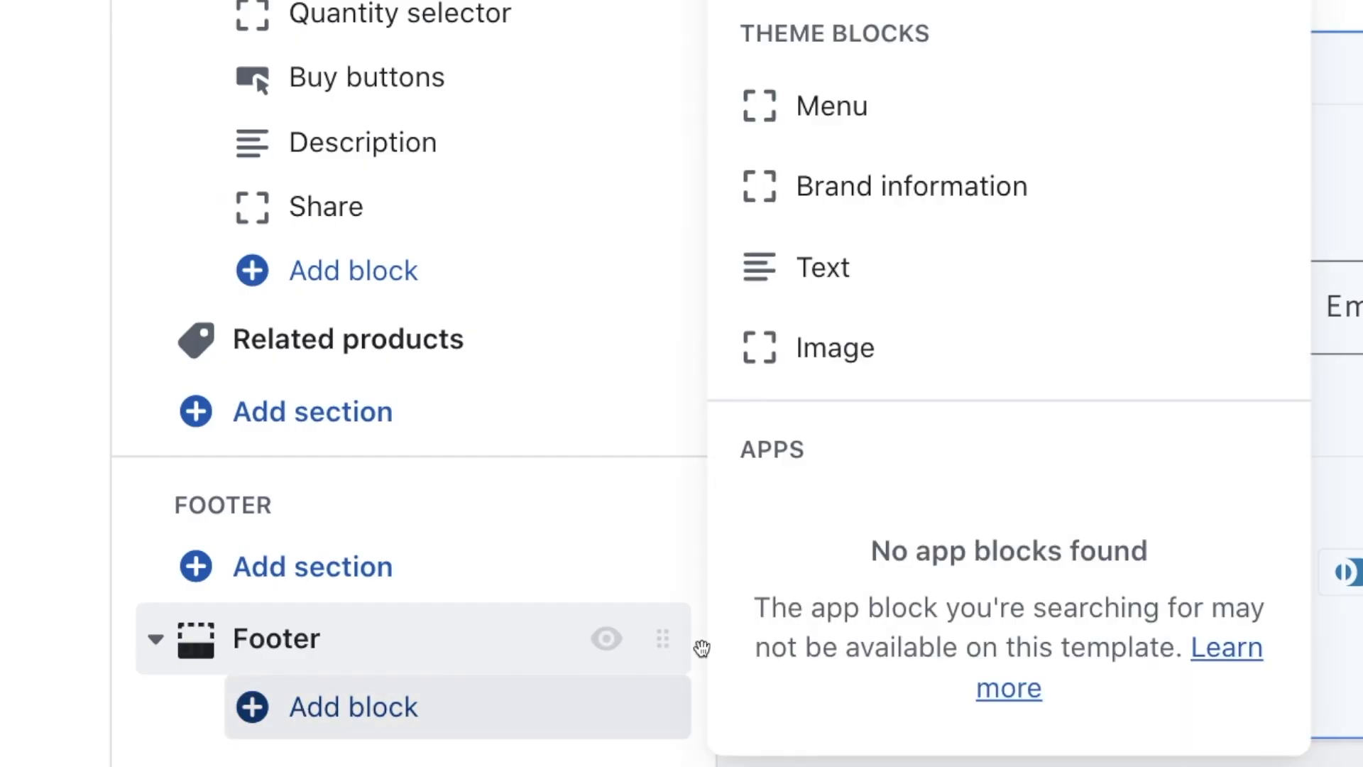
pyautogui.click(840, 113)
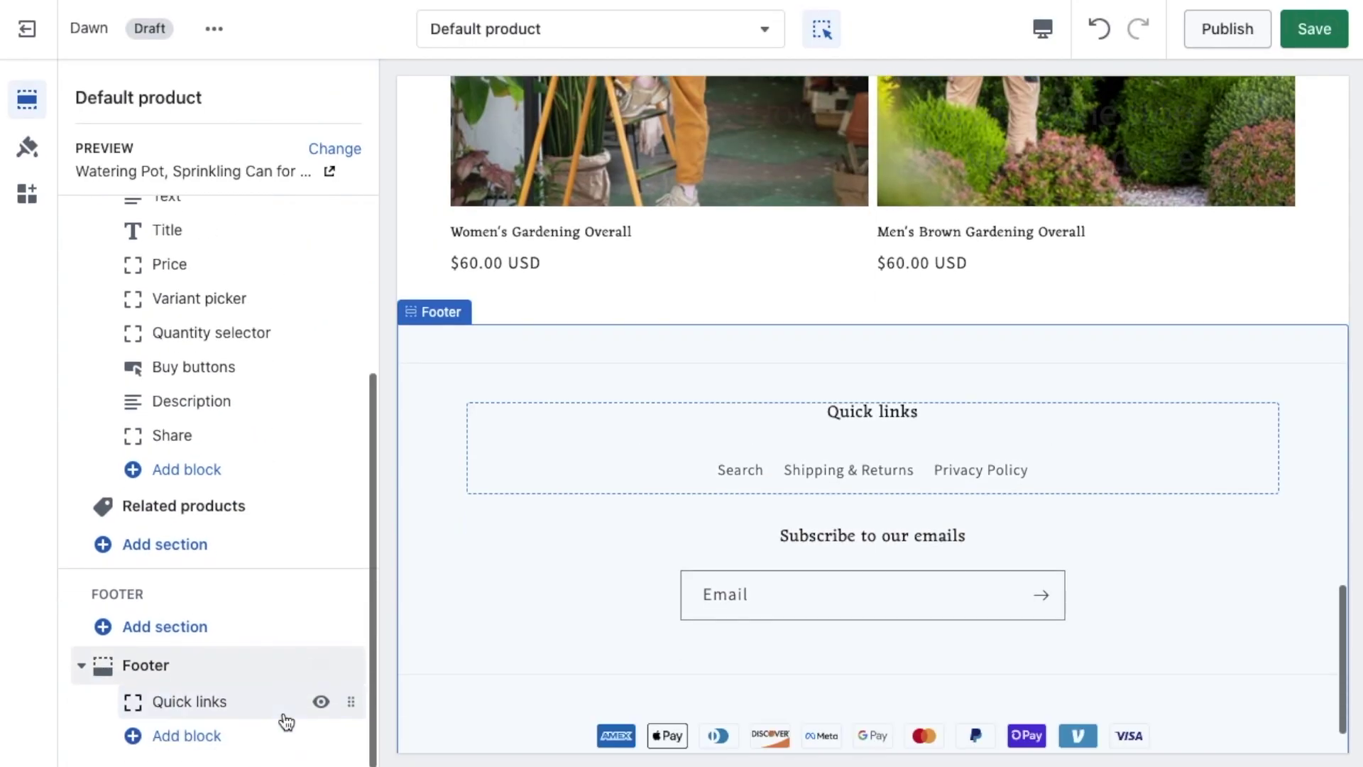
pyautogui.click(284, 716)
pyautogui.click(230, 471)
pyautogui.click(235, 518)
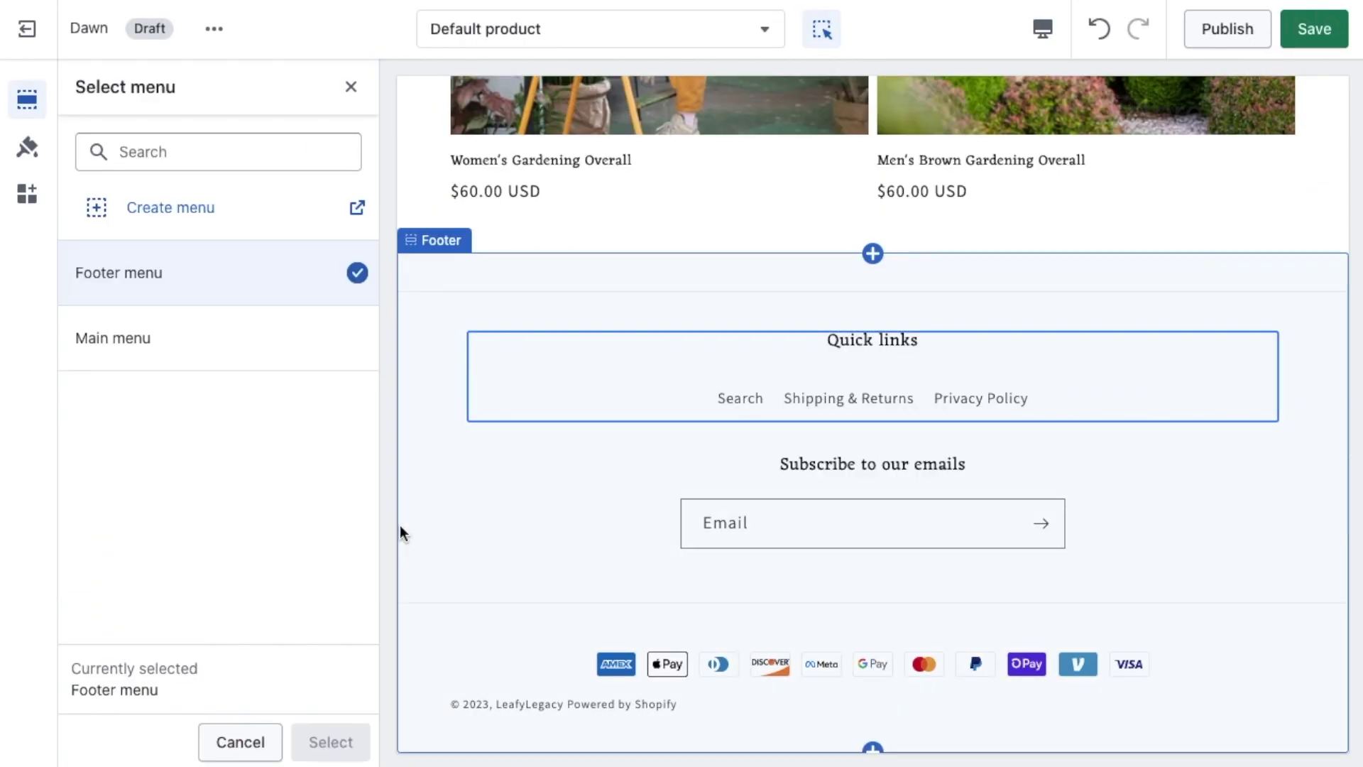
pyautogui.click(353, 86)
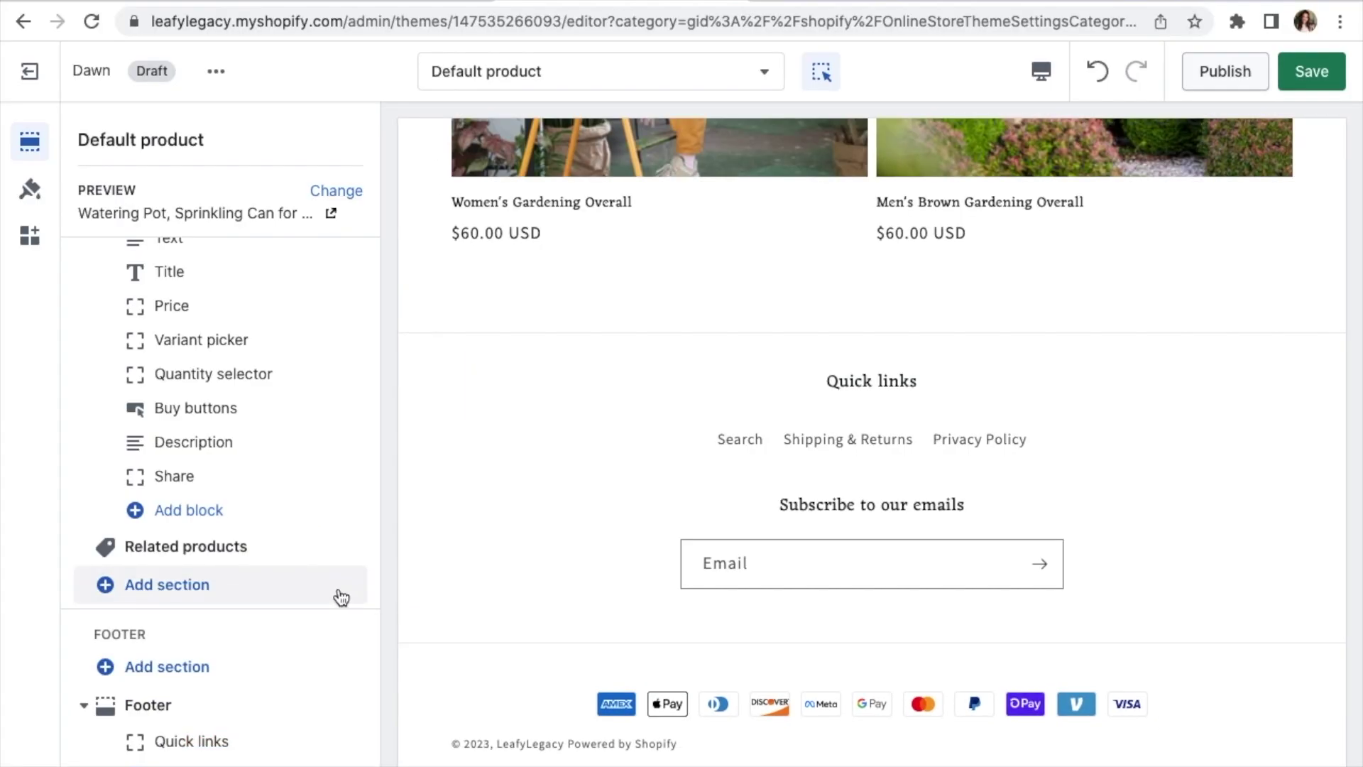
# Review the header's menu setting and its navigation drawer in the preview.
pyautogui.scroll(4, 335, 596)
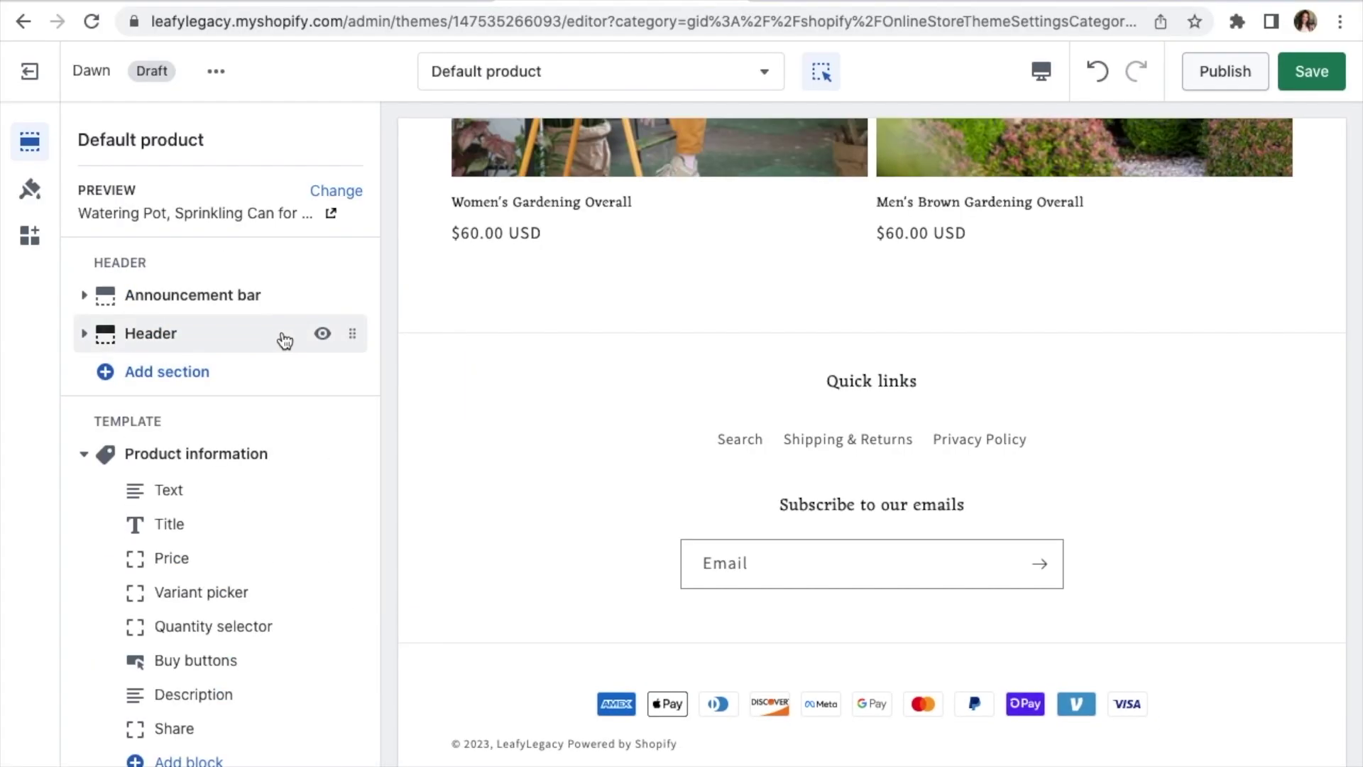
pyautogui.moveTo(262, 338)
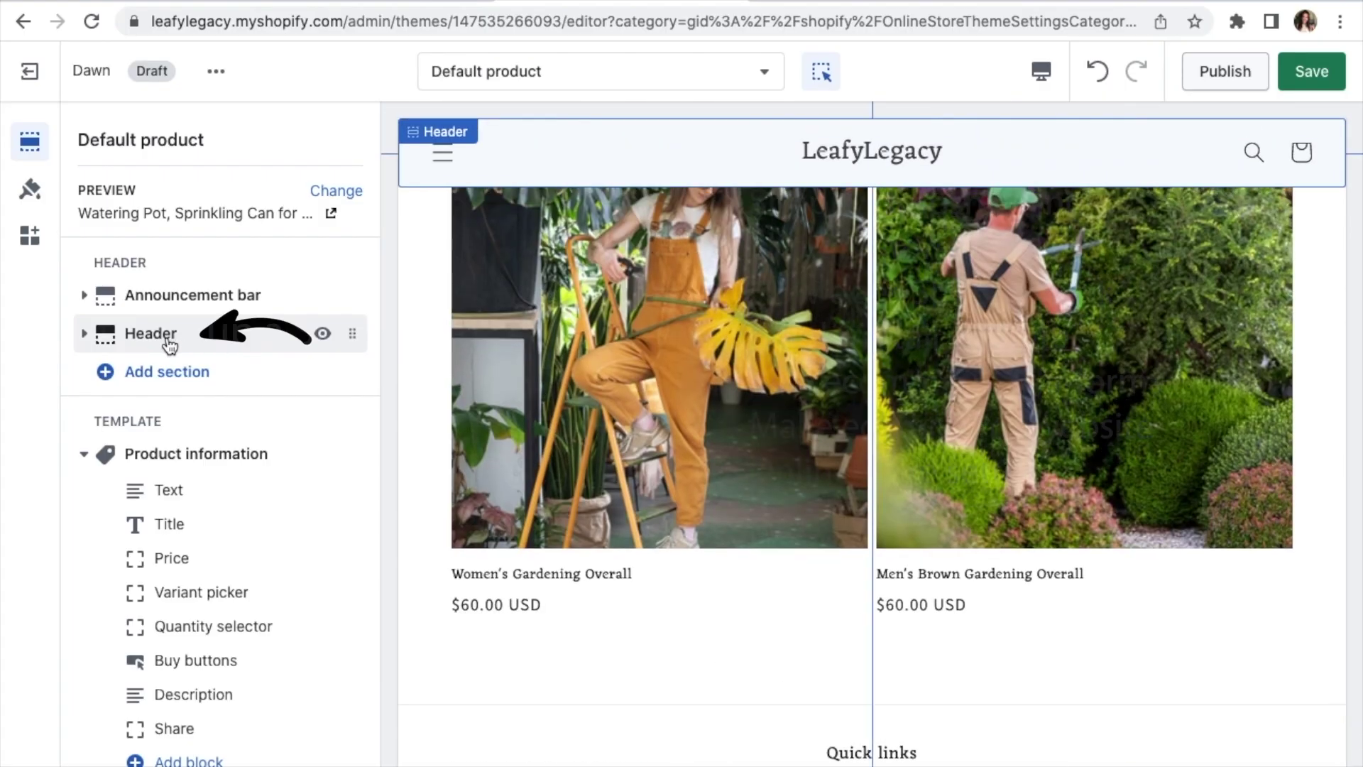
pyautogui.click(169, 344)
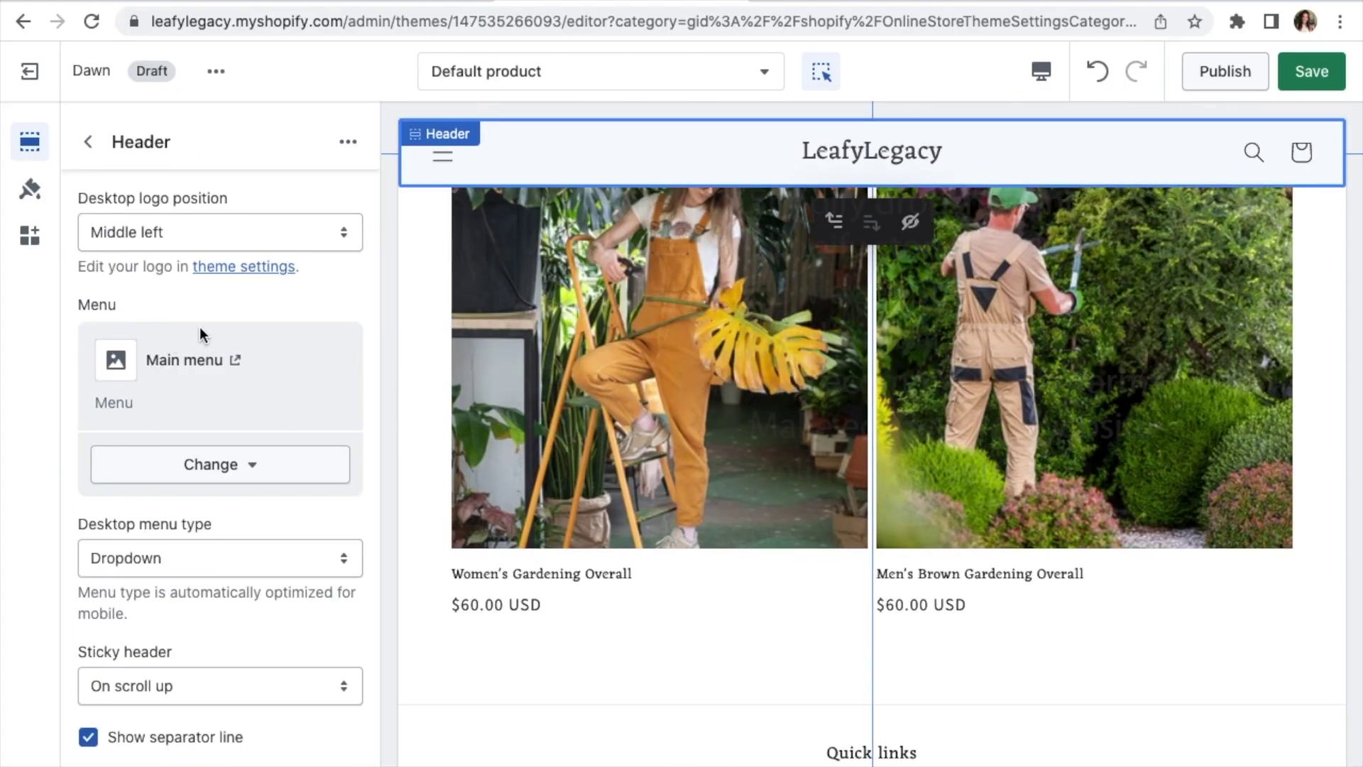
pyautogui.click(250, 469)
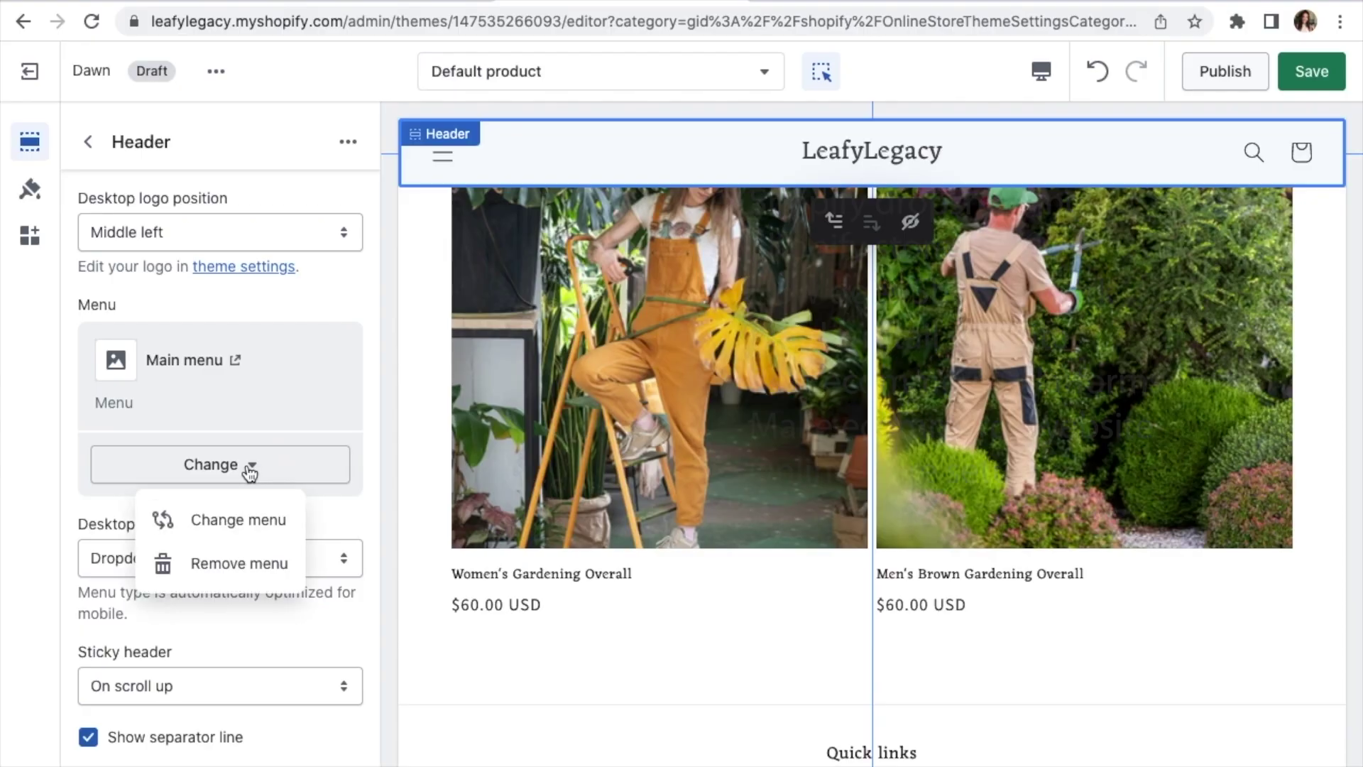
pyautogui.click(250, 468)
pyautogui.click(443, 162)
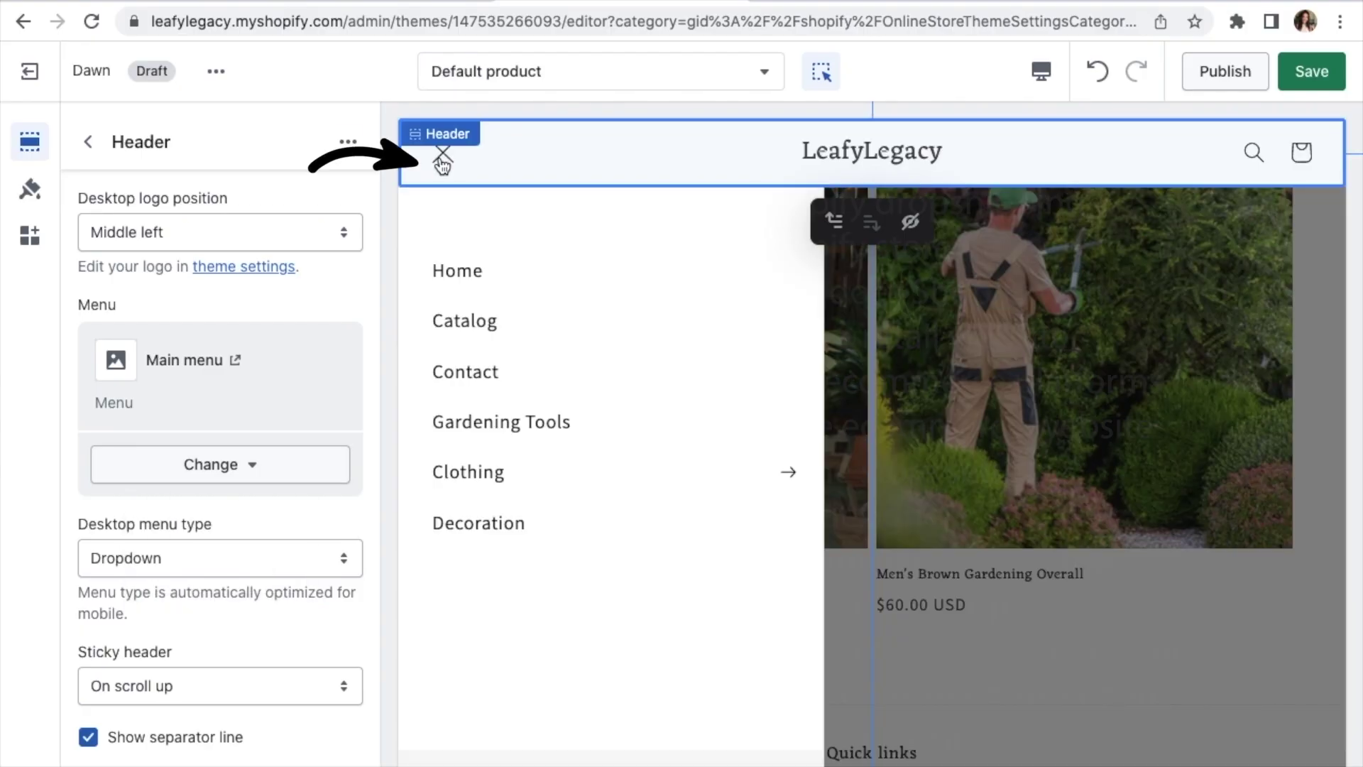
pyautogui.click(443, 161)
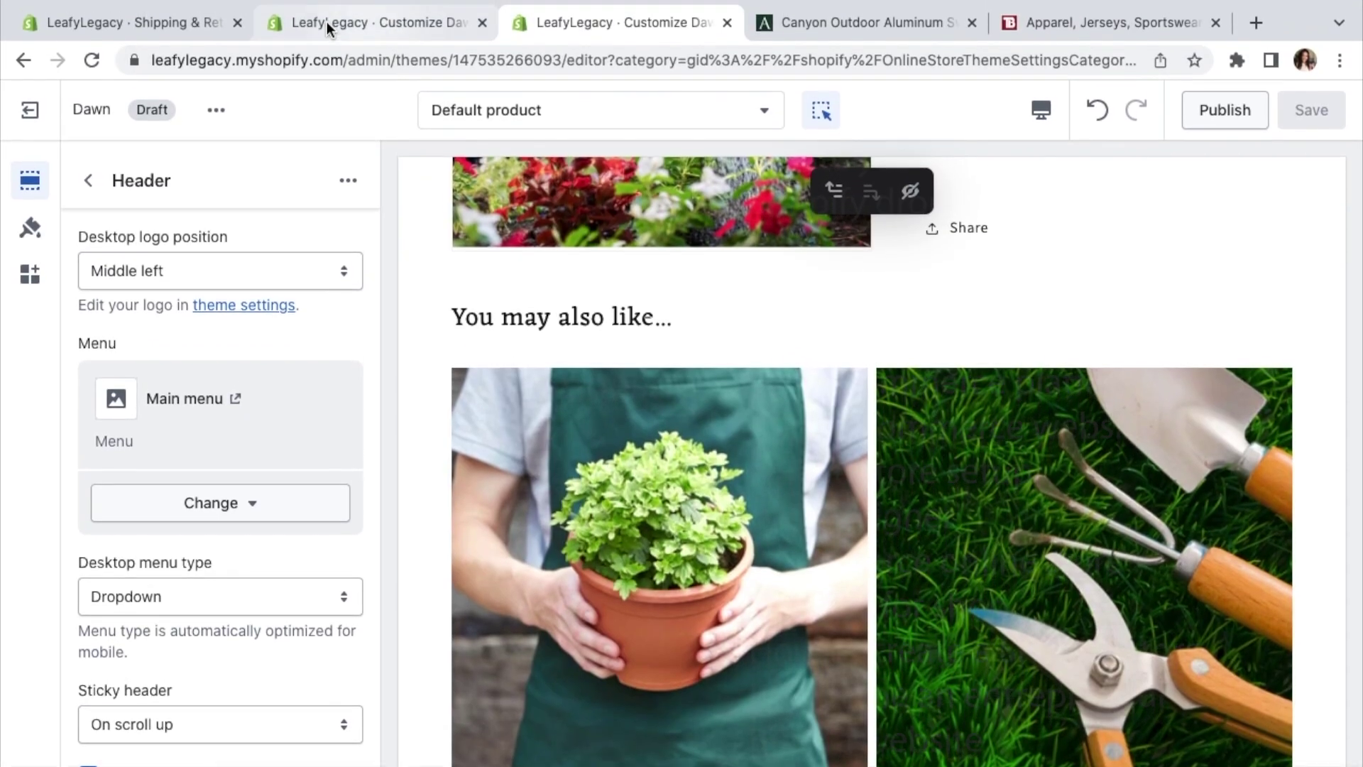
# Leave the theme editor for the store's Settings.
pyautogui.click(135, 22)
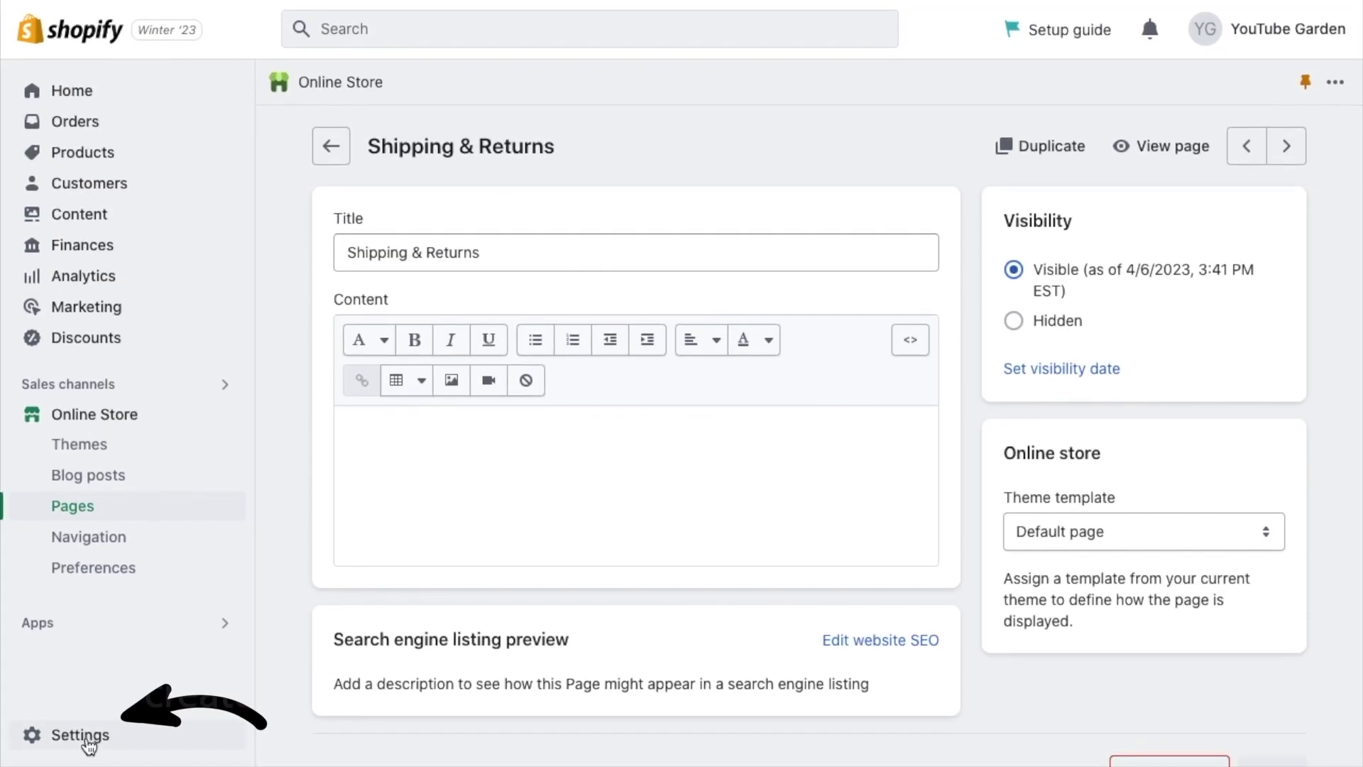
pyautogui.click(86, 738)
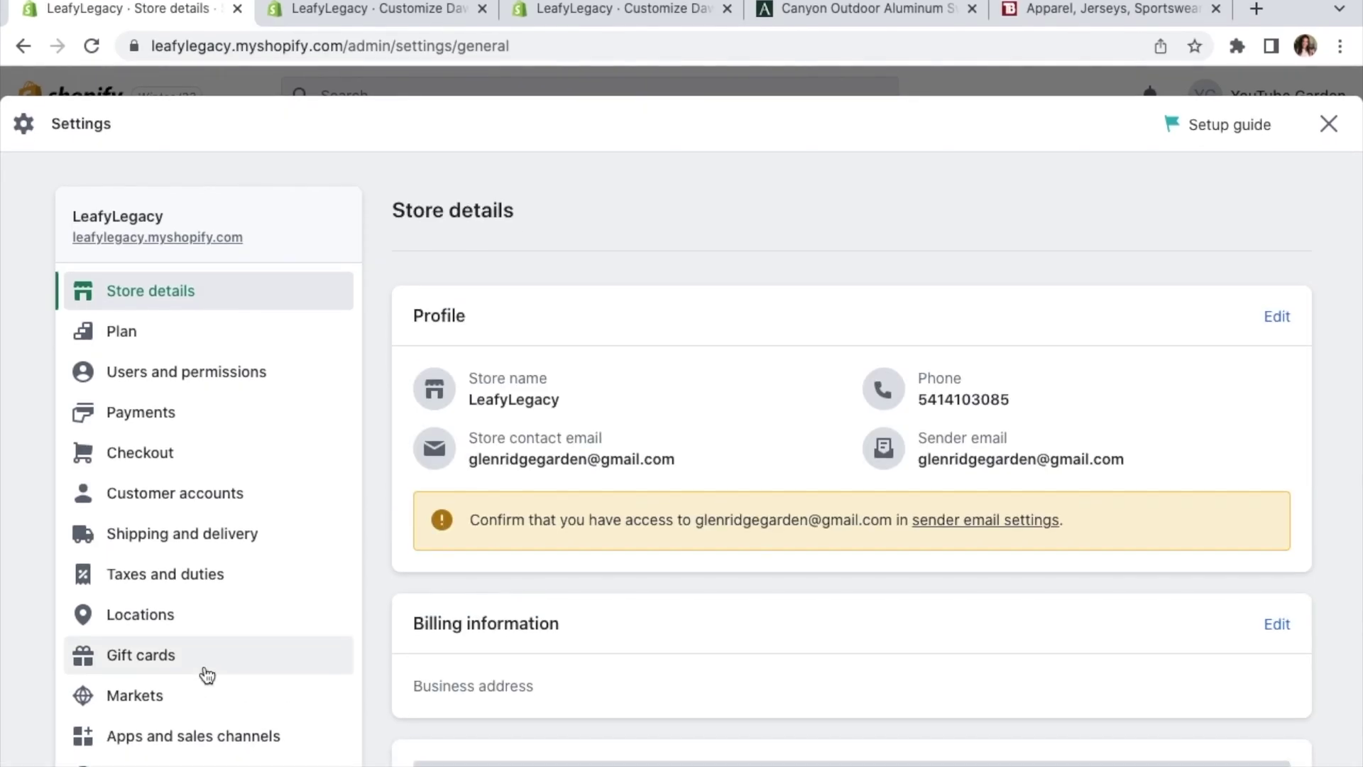
pyautogui.scroll(-2, 207, 671)
# Open the United States market's settings from Markets.
pyautogui.click(168, 539)
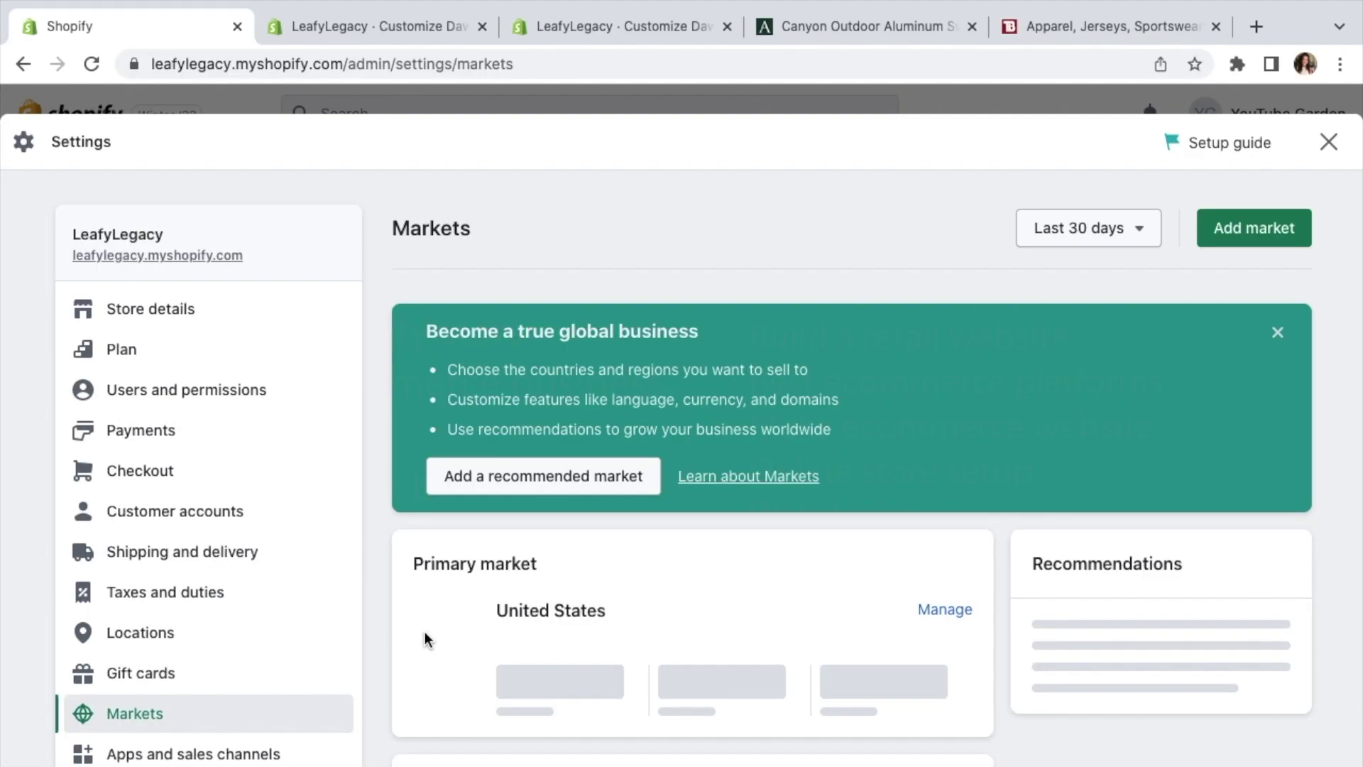
pyautogui.scroll(-2, 1003, 568)
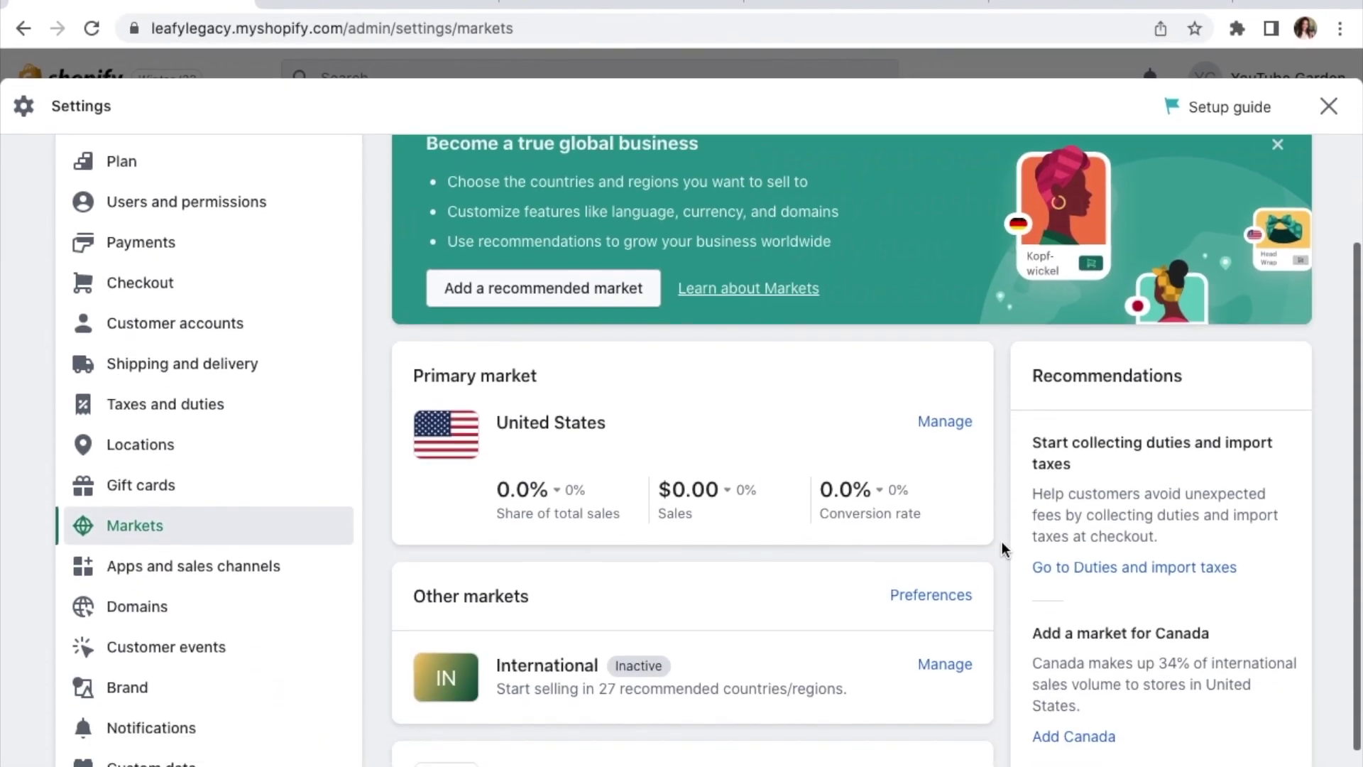
pyautogui.scroll(-2, 1002, 541)
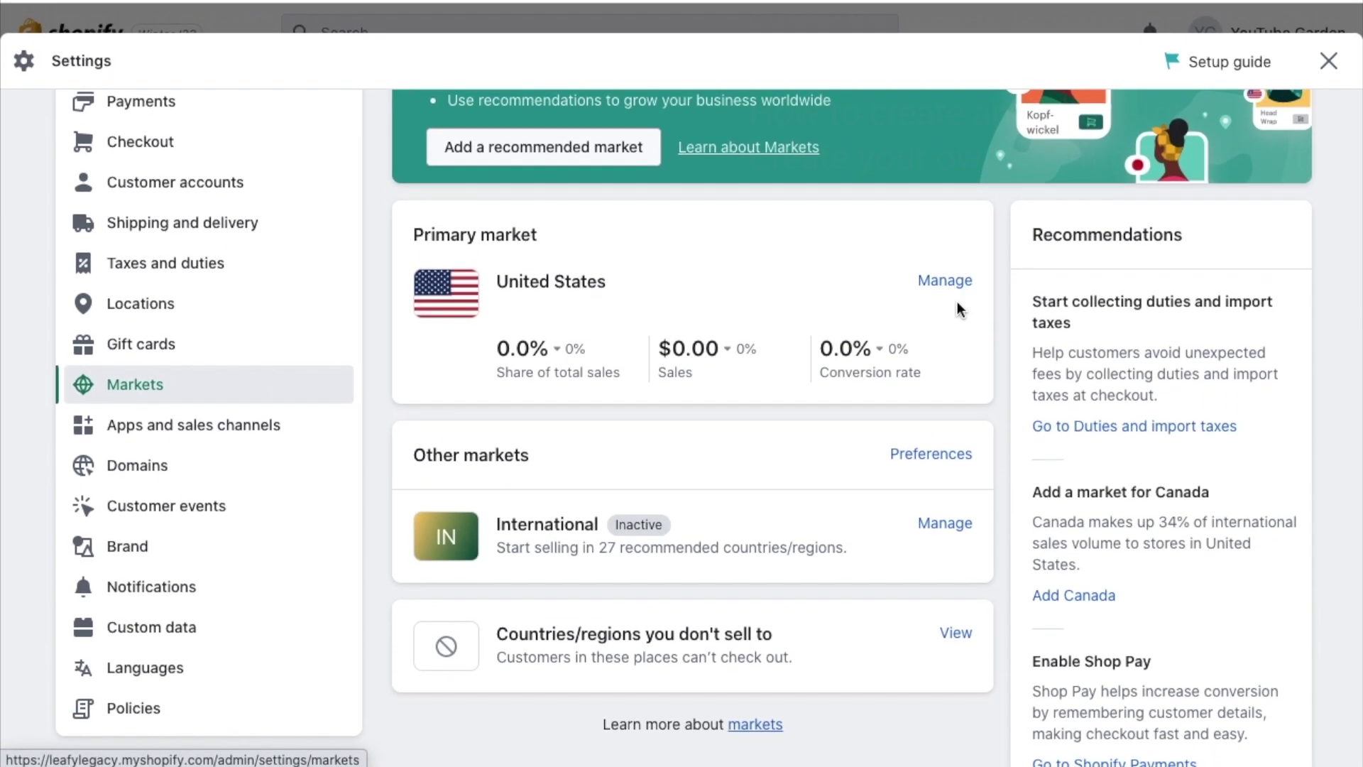
pyautogui.click(947, 281)
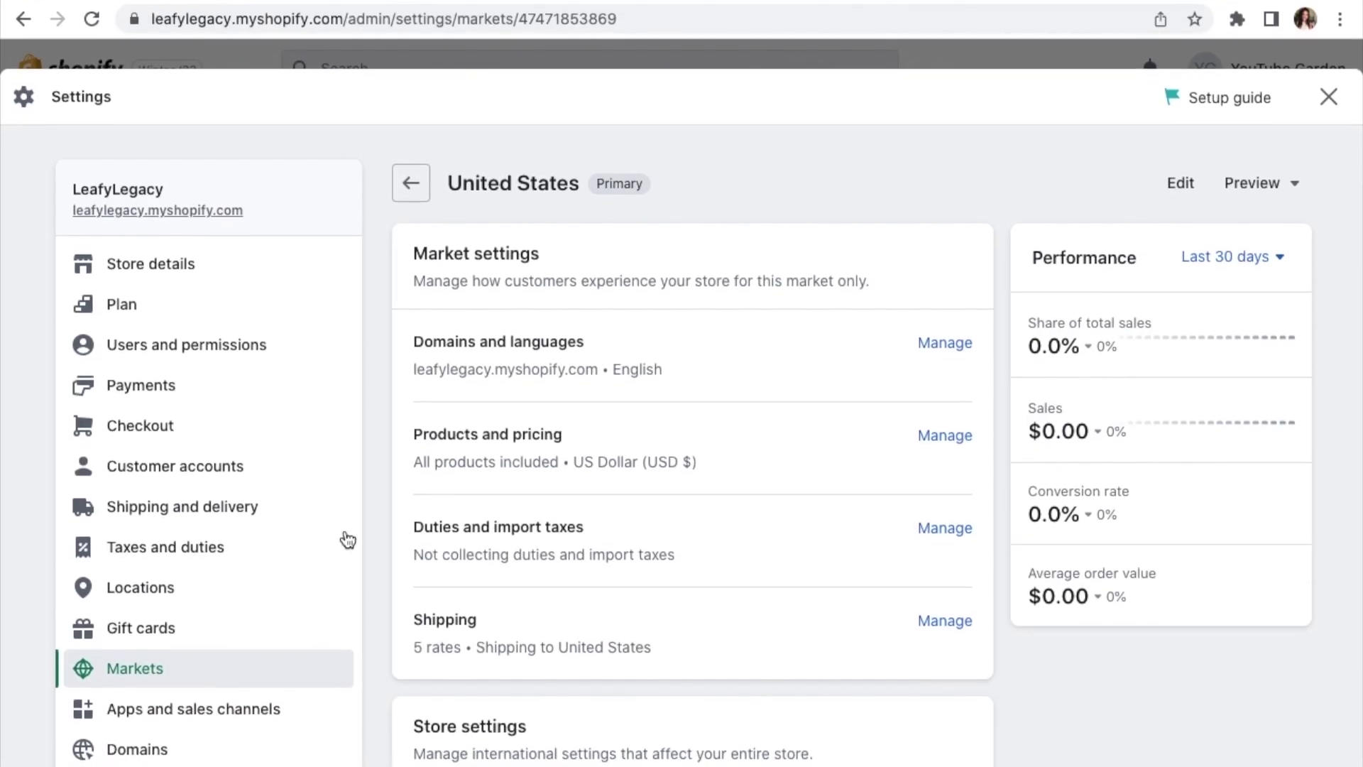
# Review the Shipping and delivery General rates for Domestic and International.
pyautogui.click(320, 511)
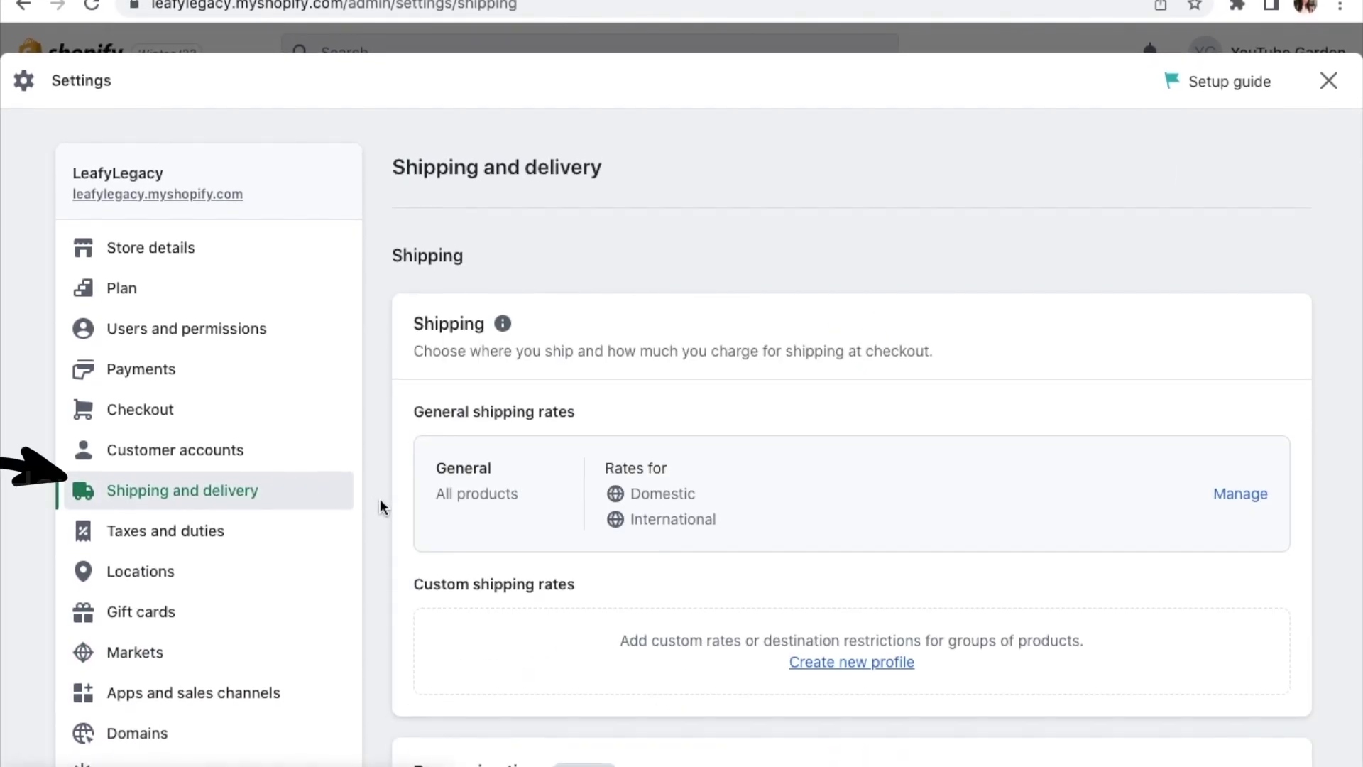
pyautogui.scroll(-3, 381, 500)
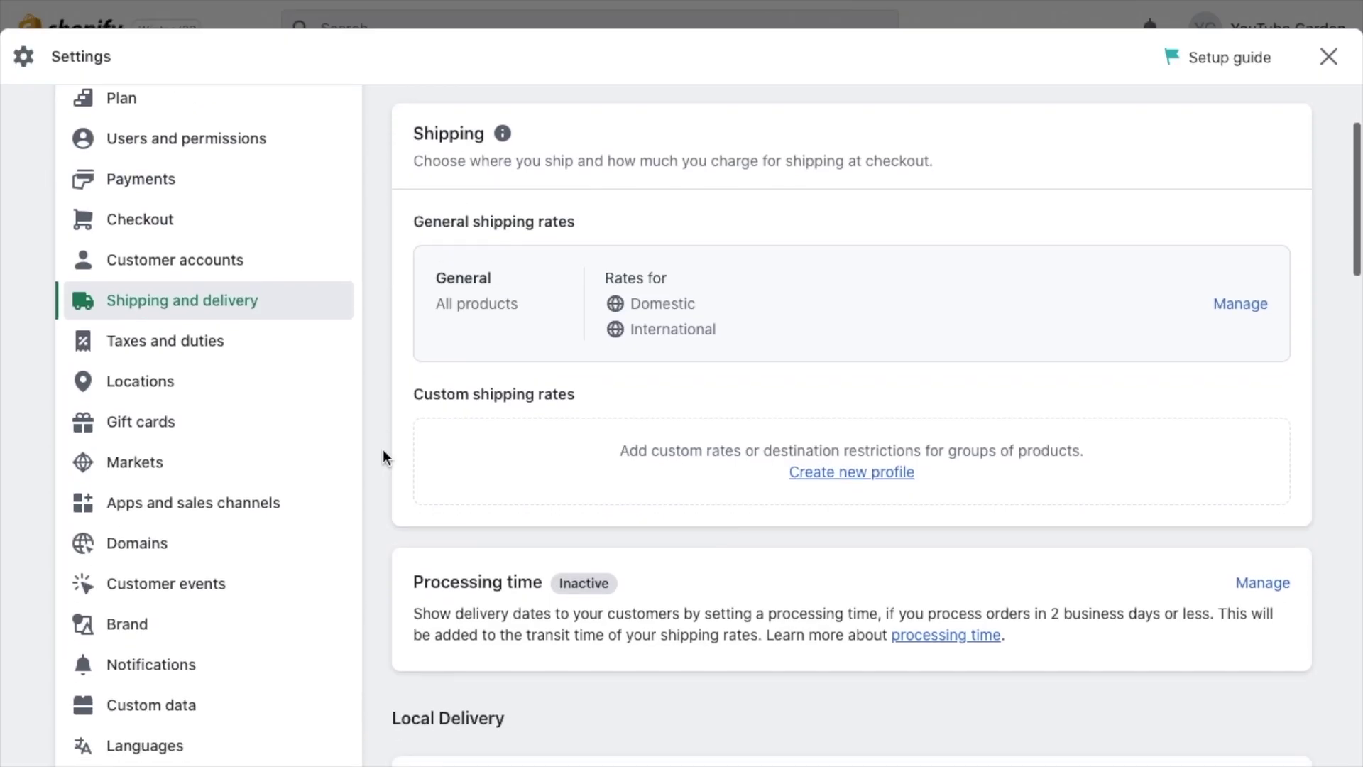
pyautogui.scroll(-2, 383, 456)
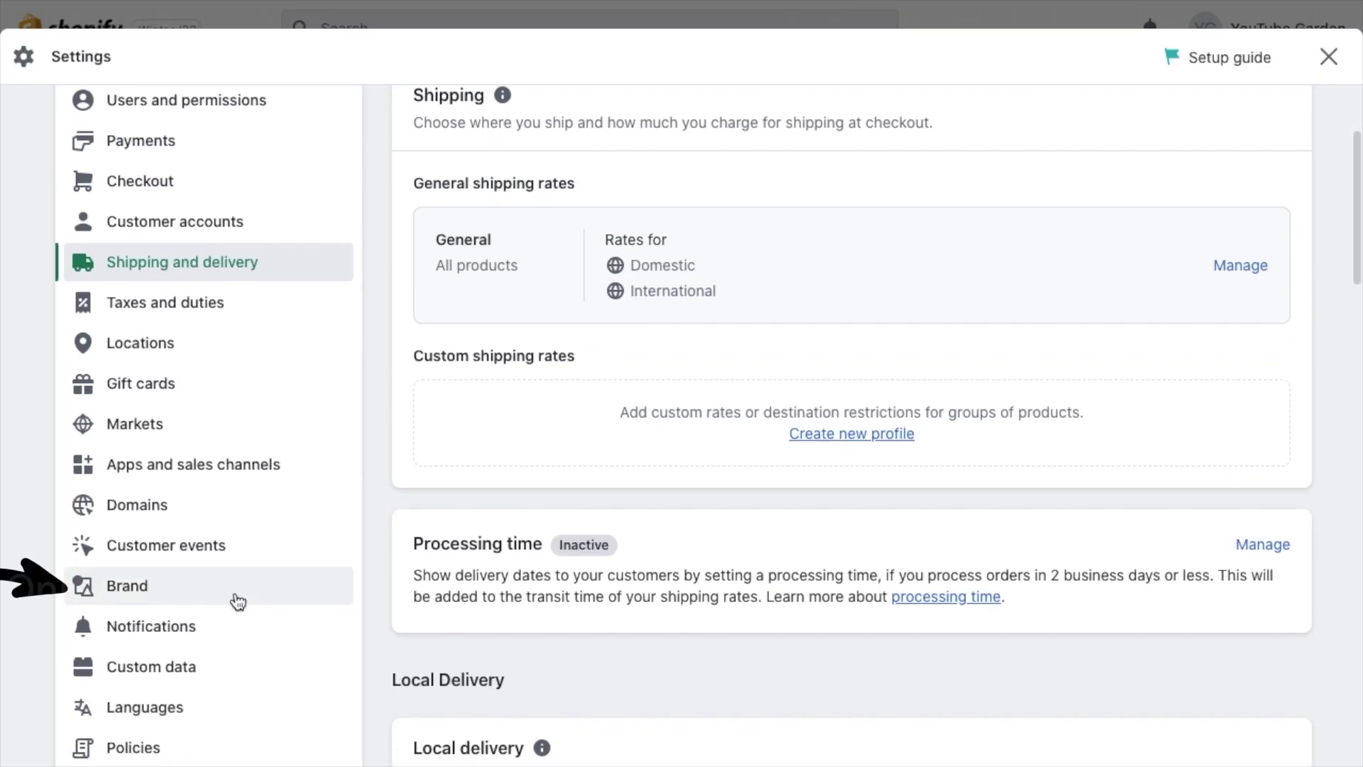
# Upload the Leafy Legacy default logo and set brand colours #0c8914 and #64390e.
pyautogui.click(193, 602)
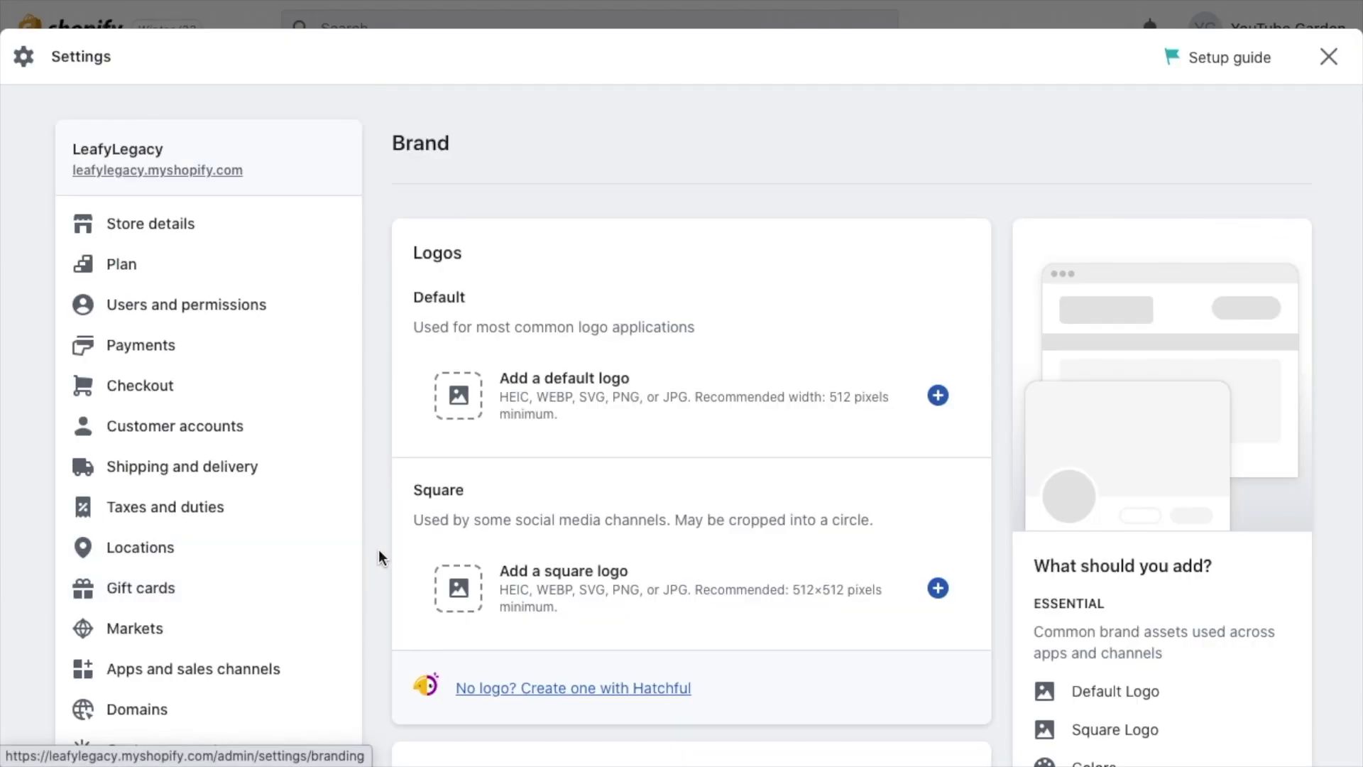
pyautogui.scroll(-1, 377, 557)
pyautogui.click(432, 405)
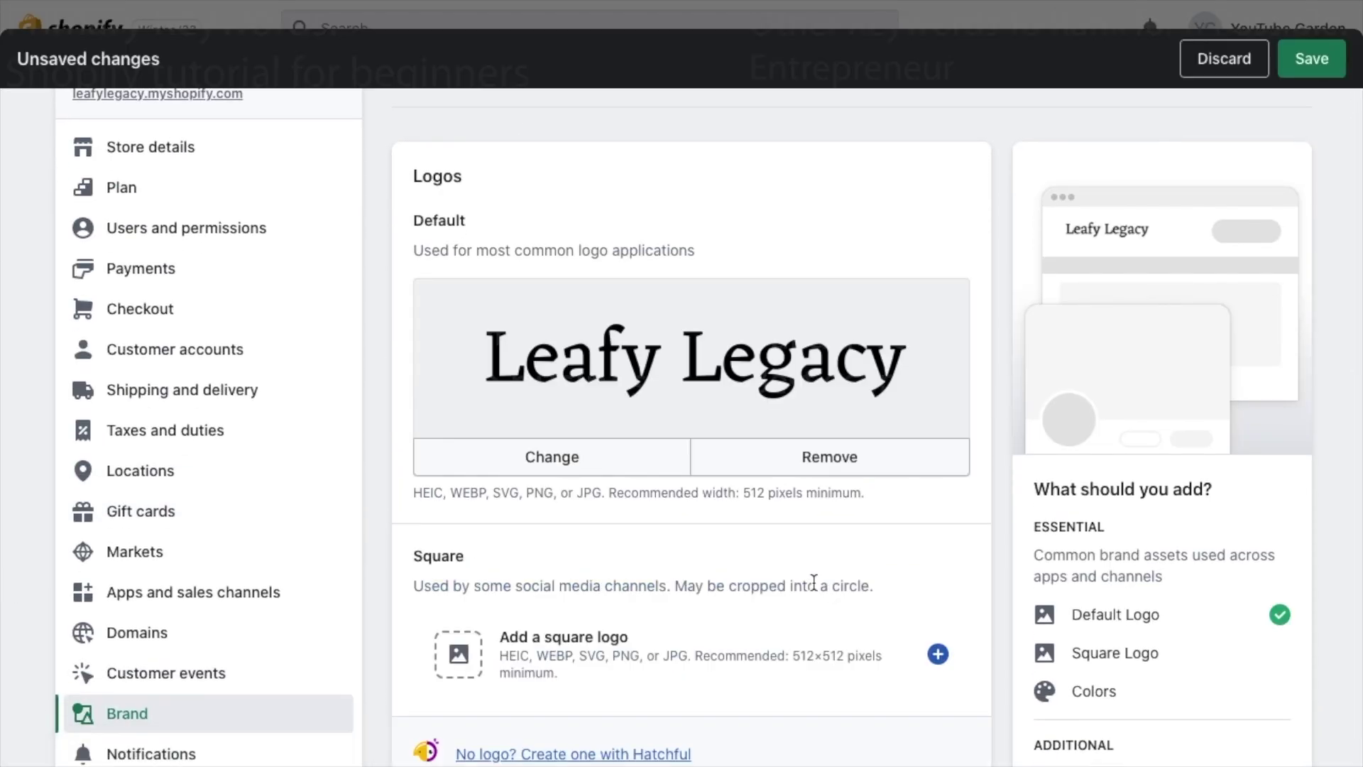
pyautogui.scroll(-2, 814, 582)
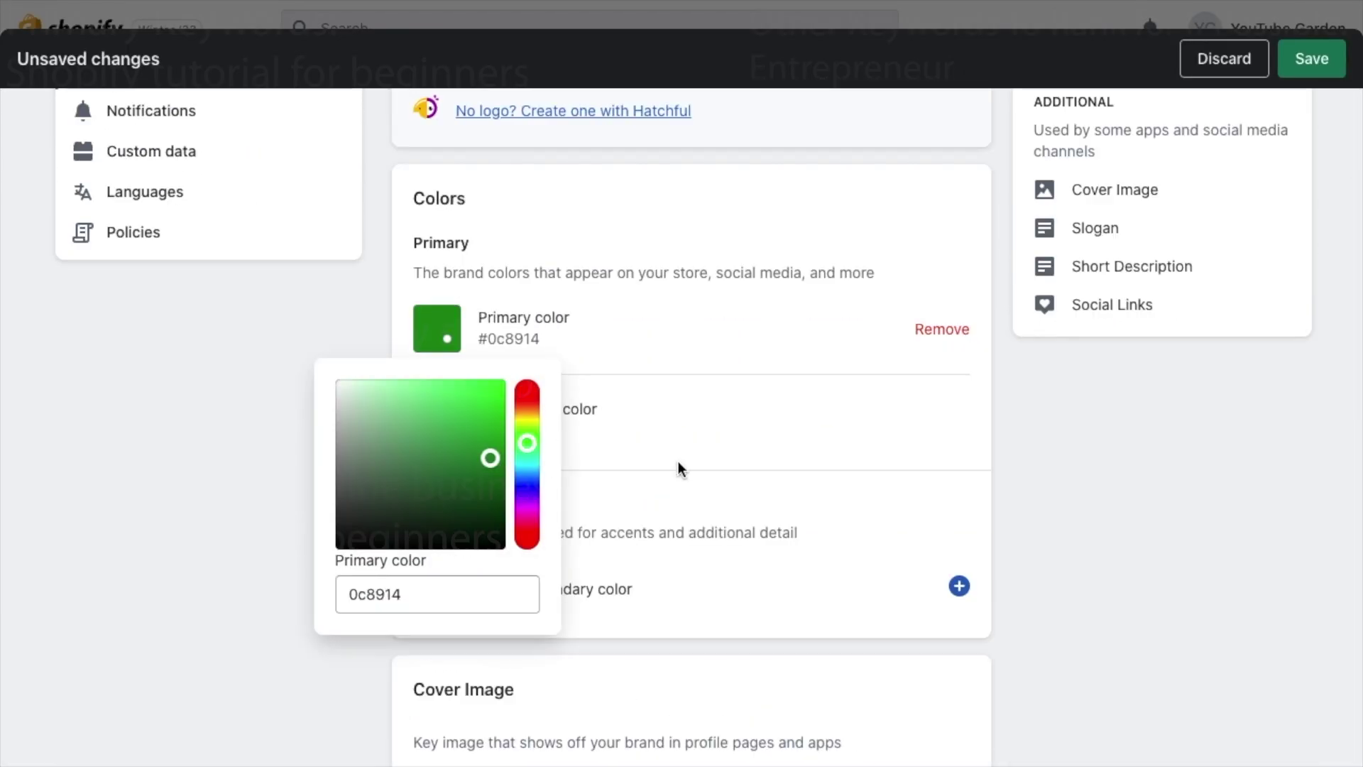
pyautogui.click(692, 467)
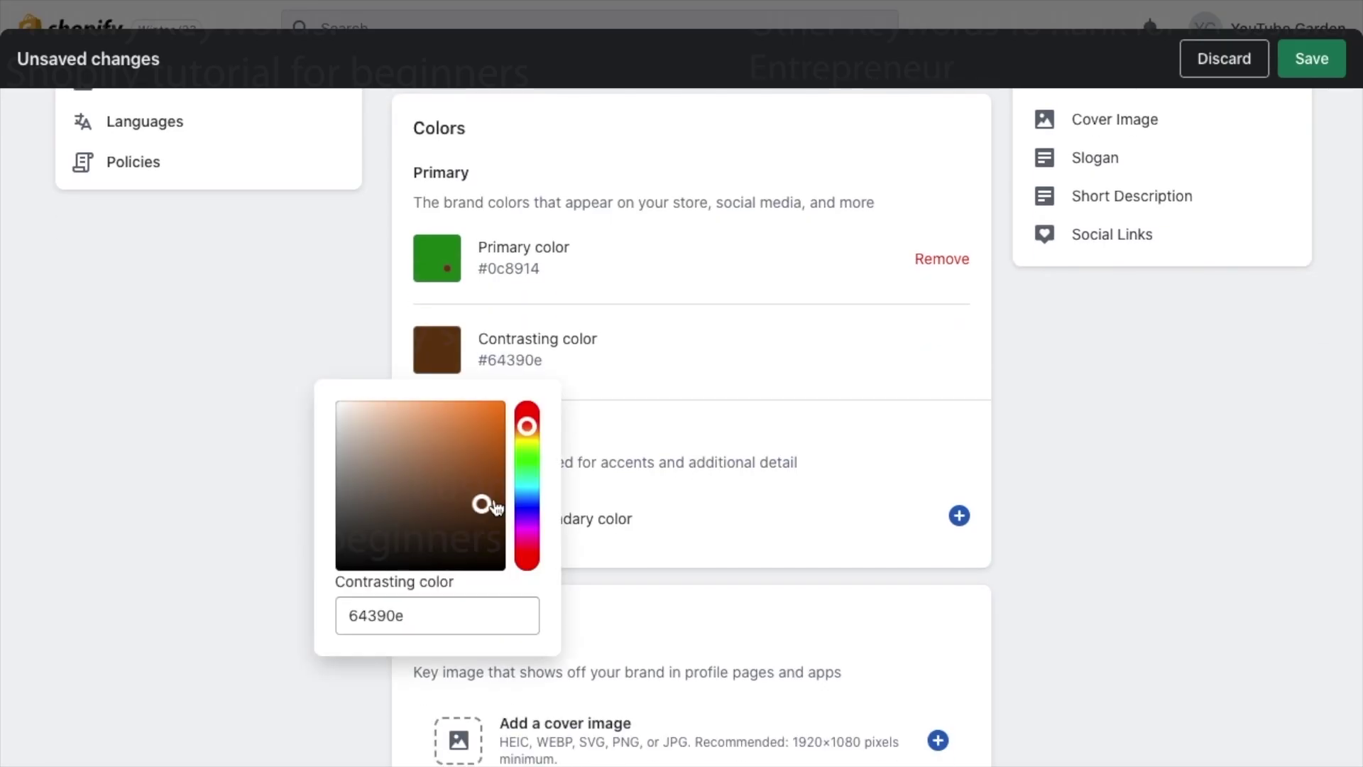
pyautogui.click(747, 440)
pyautogui.scroll(-3, 1045, 505)
pyautogui.scroll(-7, 1044, 506)
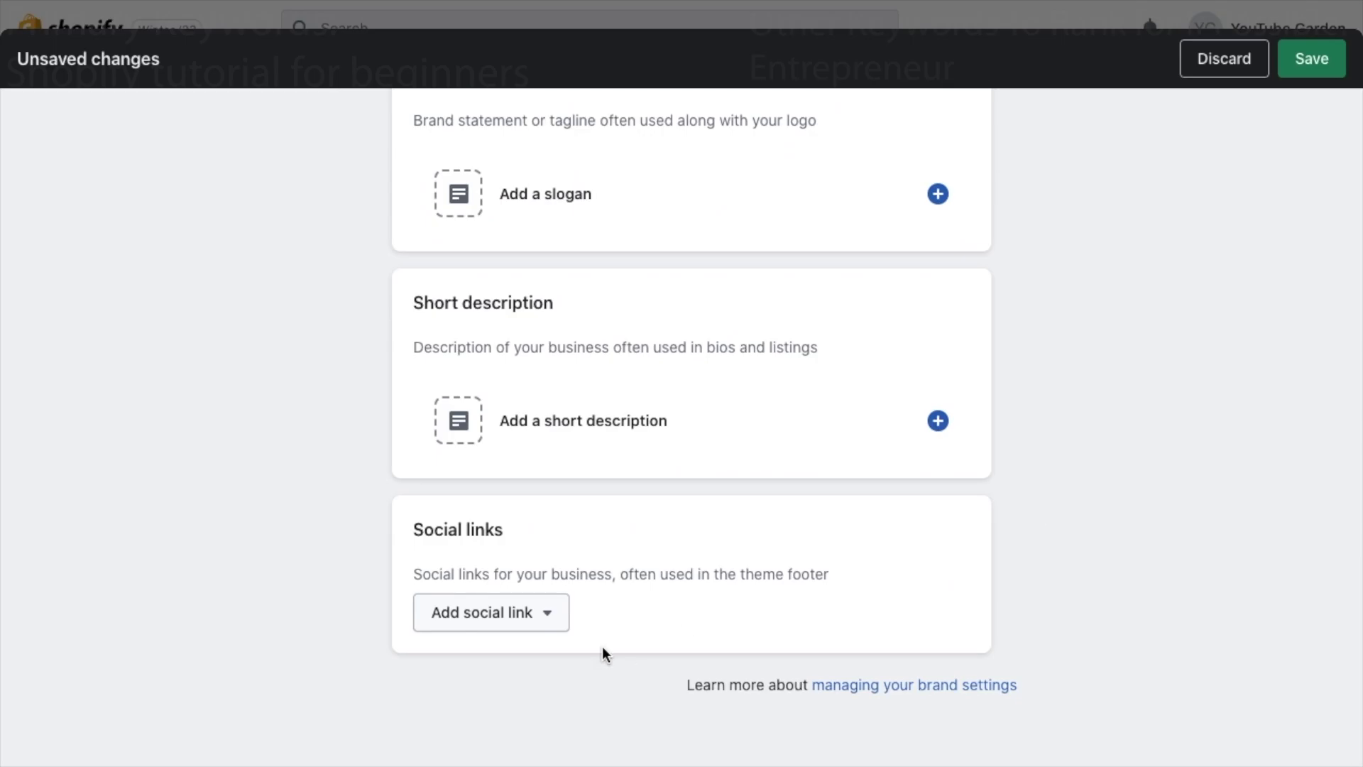
pyautogui.click(529, 618)
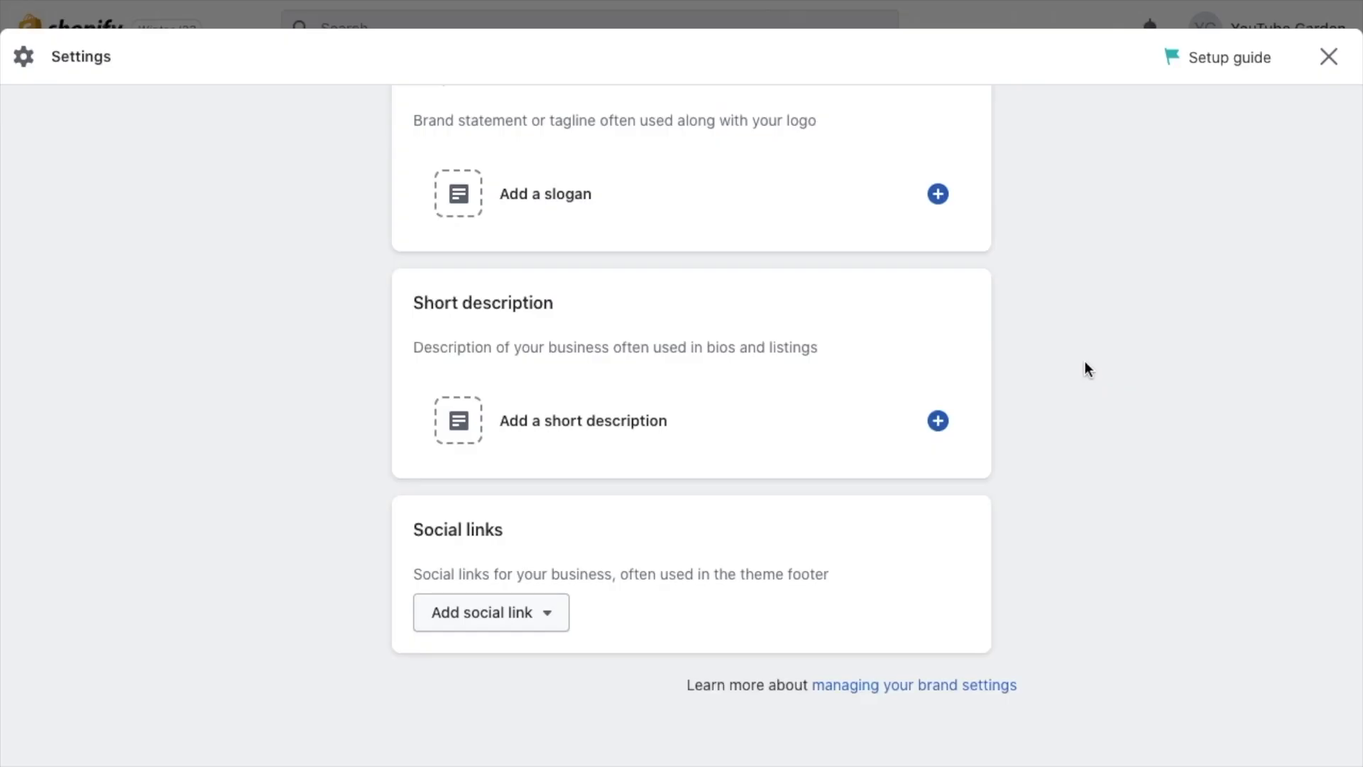
pyautogui.scroll(5, 1085, 363)
pyautogui.scroll(10, 1085, 360)
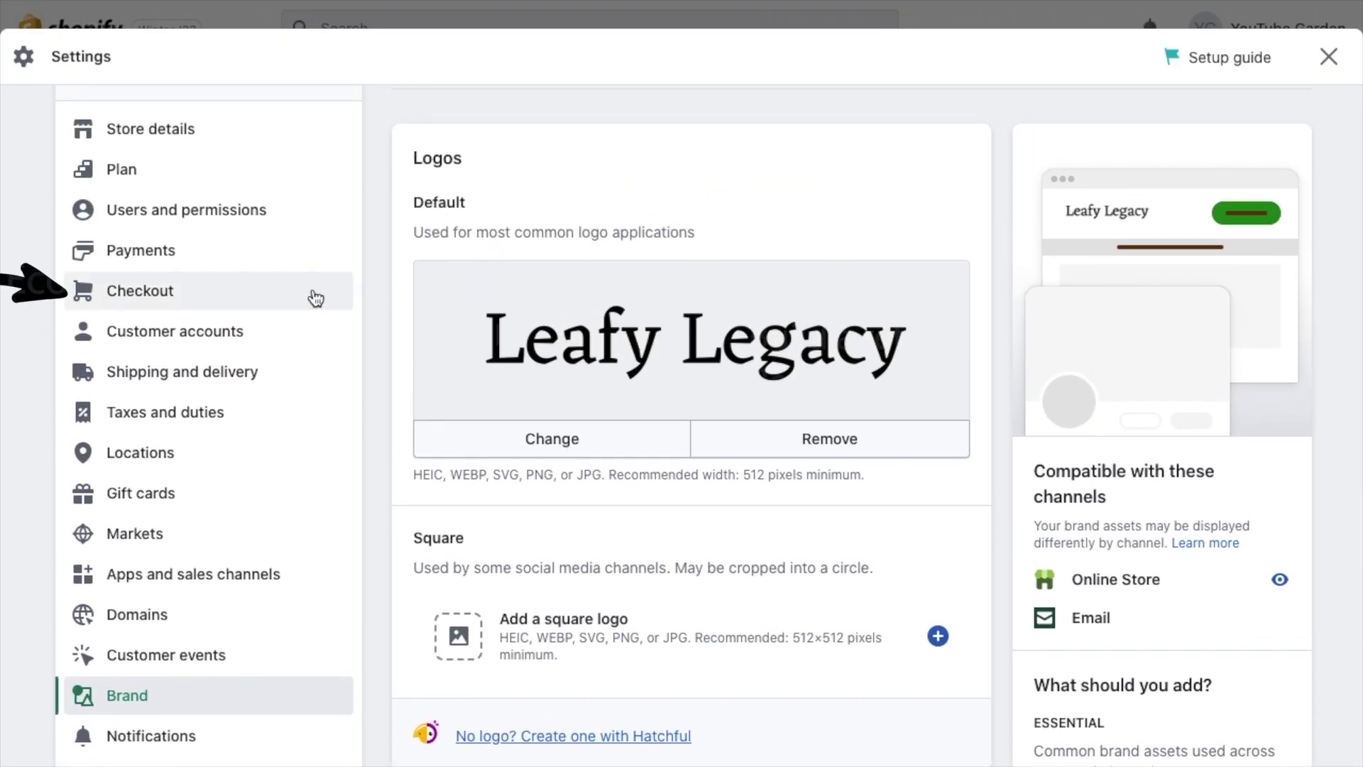
# Review the Checkout contact method, customer information, tipping and order processing options.
pyautogui.click(229, 302)
pyautogui.scroll(-4, 377, 381)
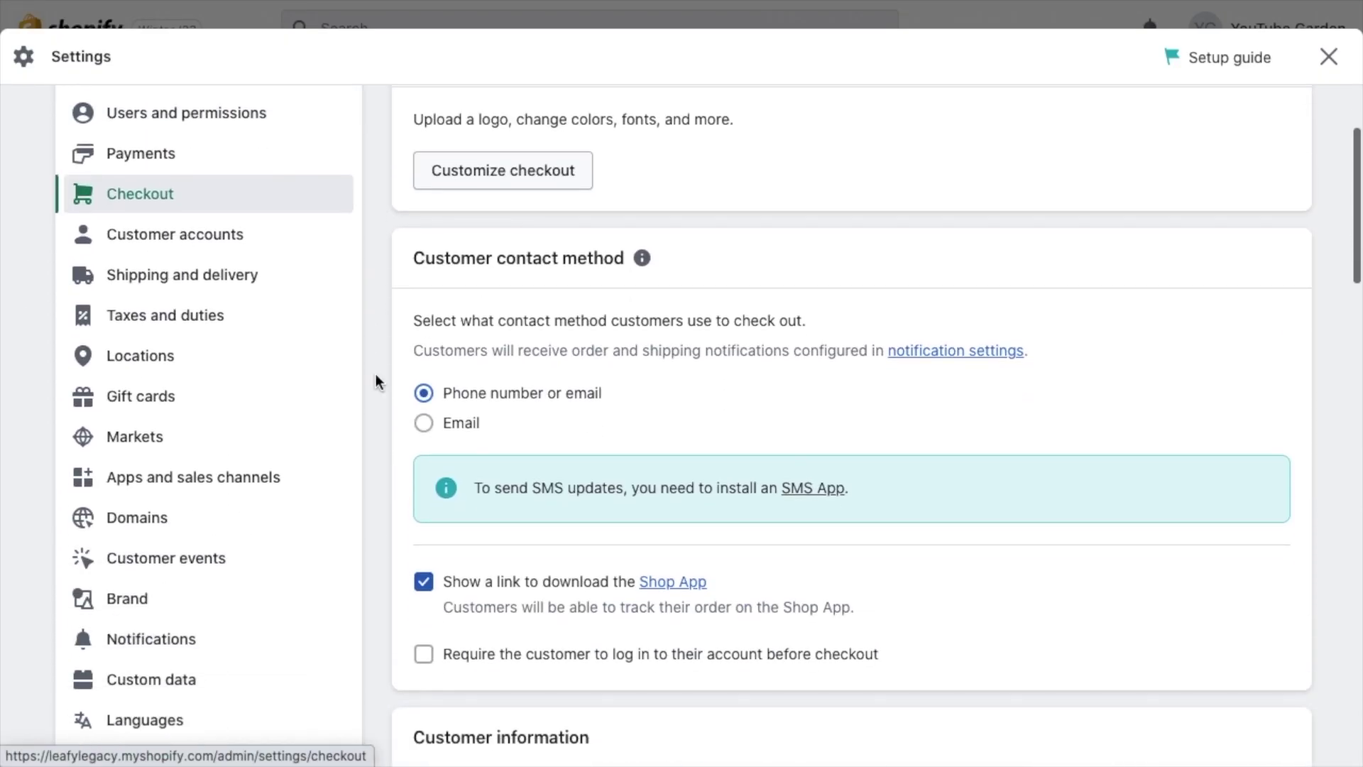
pyautogui.scroll(-2, 376, 375)
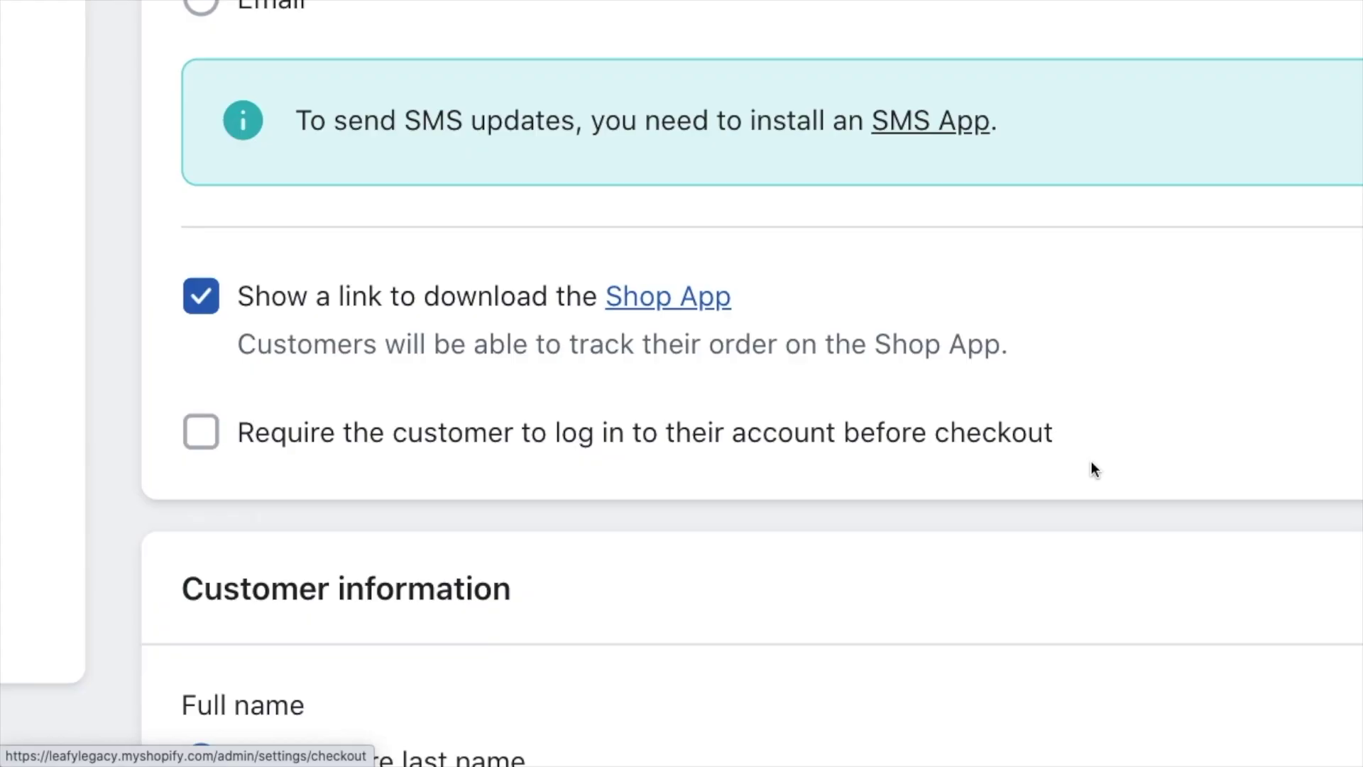
pyautogui.hscroll(2, 1092, 468)
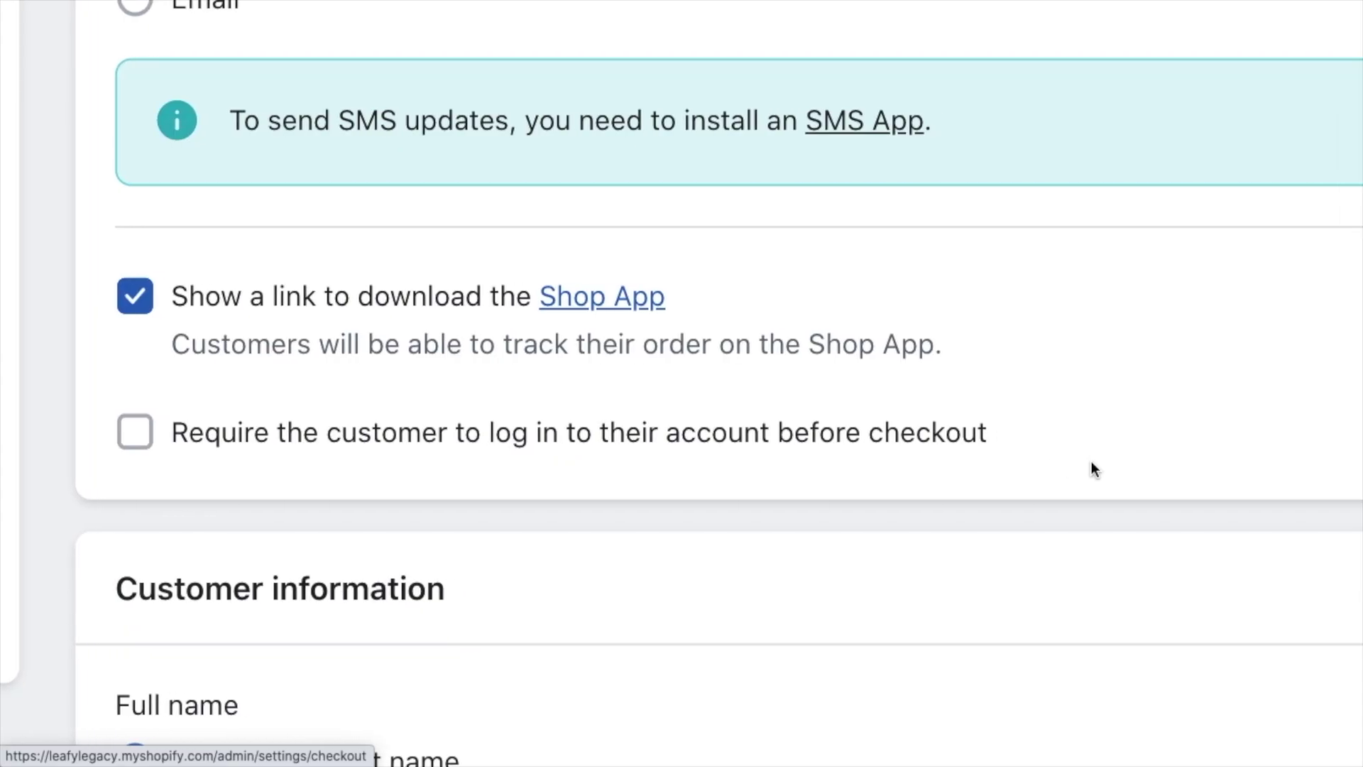
pyautogui.scroll(-1, 1092, 468)
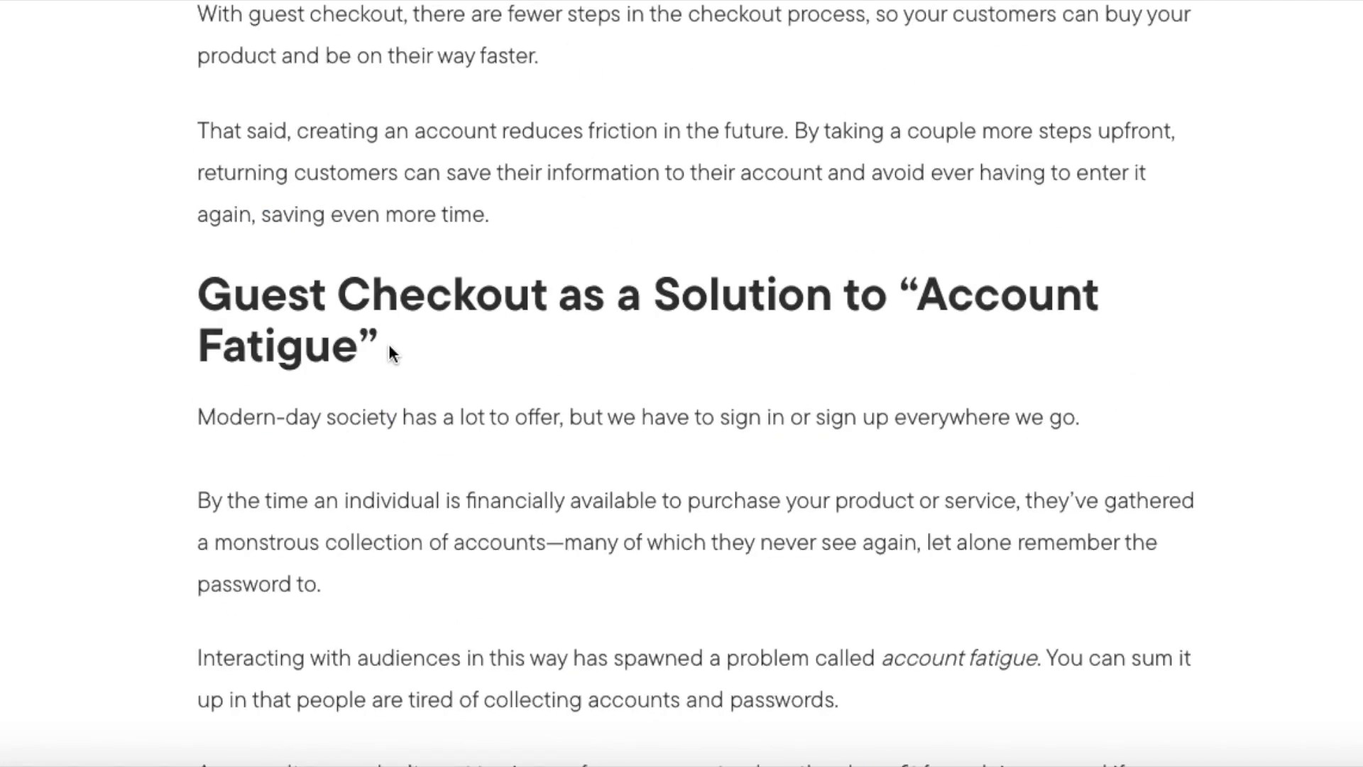
pyautogui.moveTo(406, 348); pyautogui.dragTo(192, 284)
pyautogui.click(181, 287)
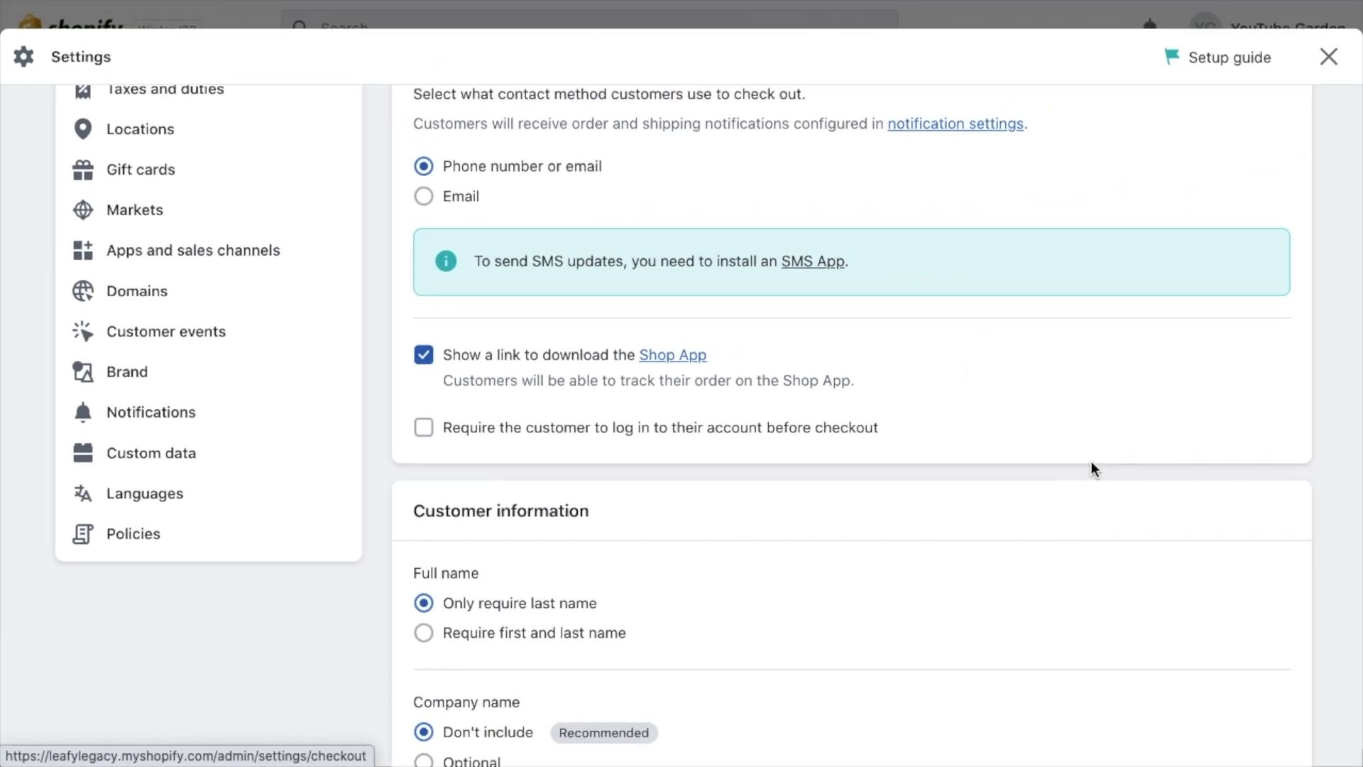
pyautogui.scroll(-5, 1315, 447)
pyautogui.scroll(-10, 1315, 444)
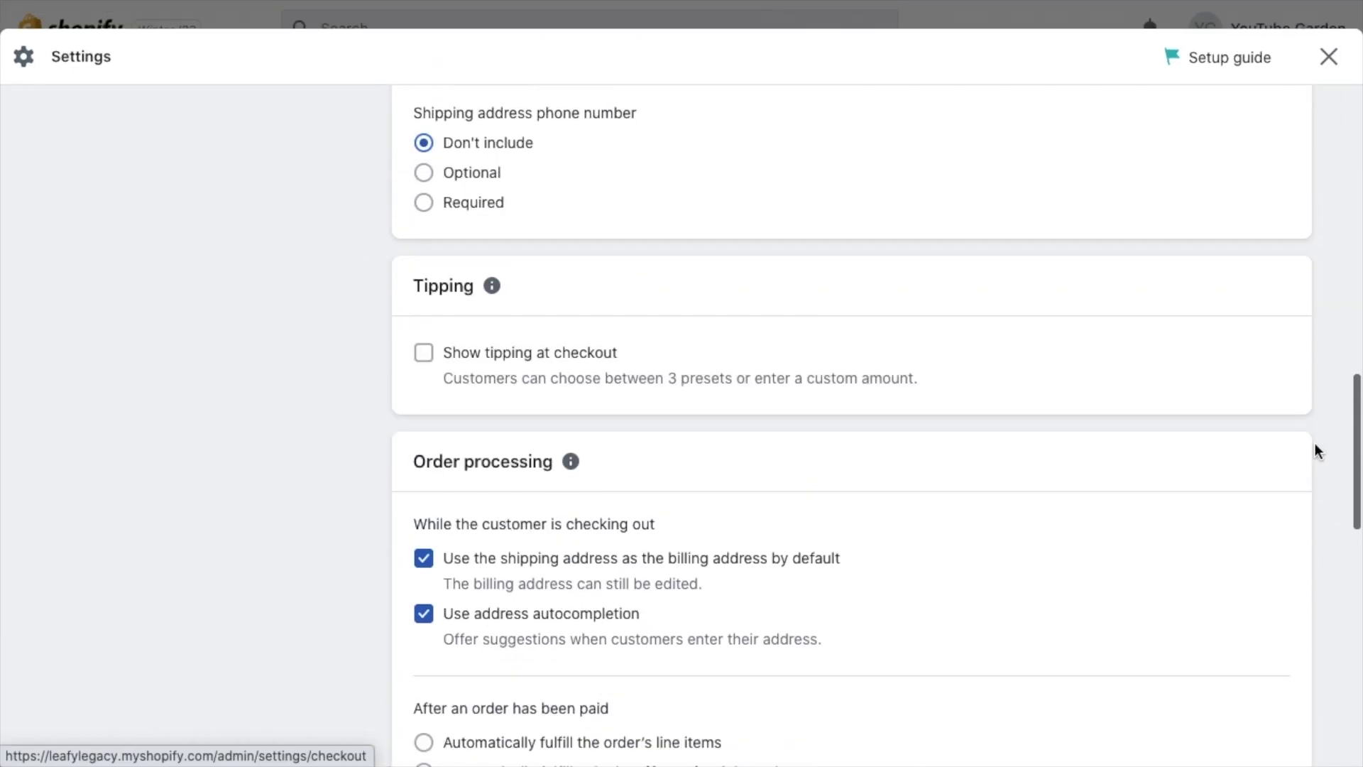
pyautogui.scroll(15, 1314, 446)
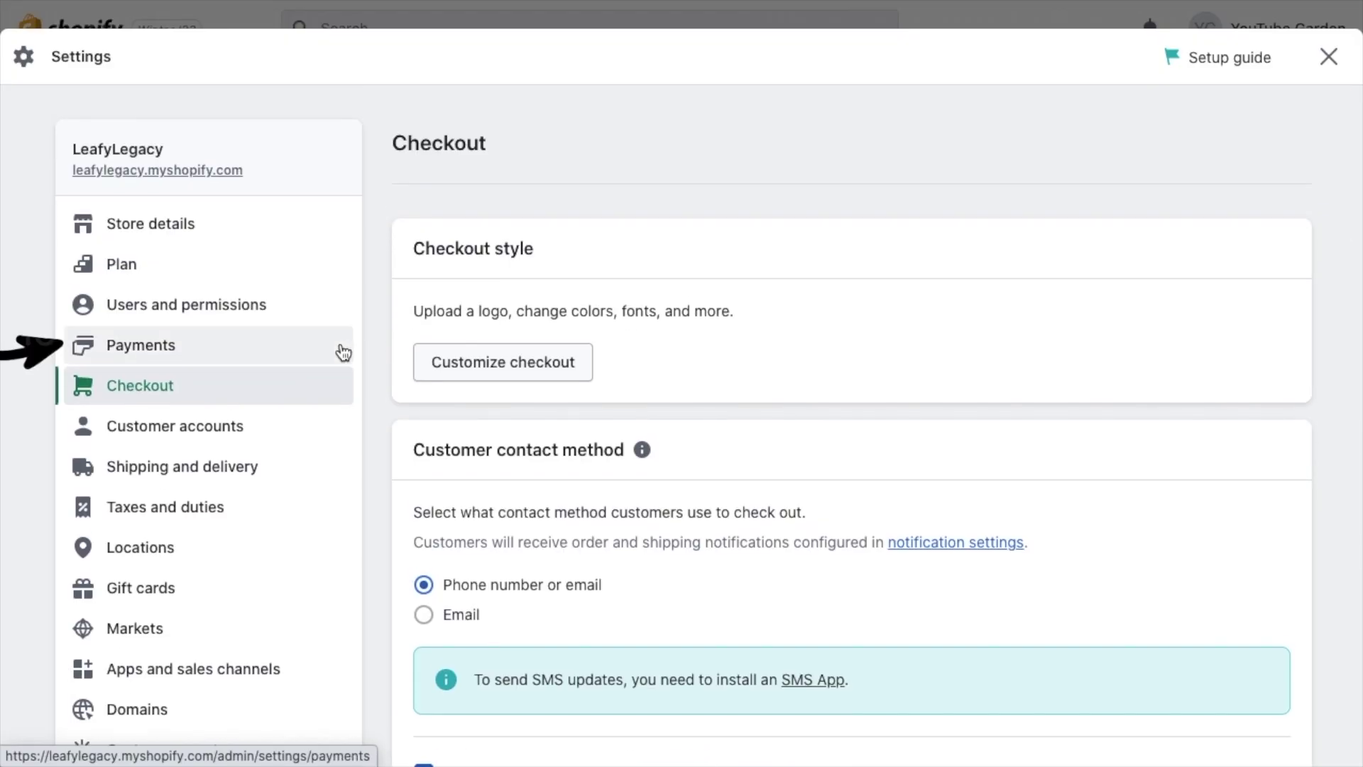
# Review Shopify Payments, PayPal status and the Add payment methods page.
pyautogui.click(188, 359)
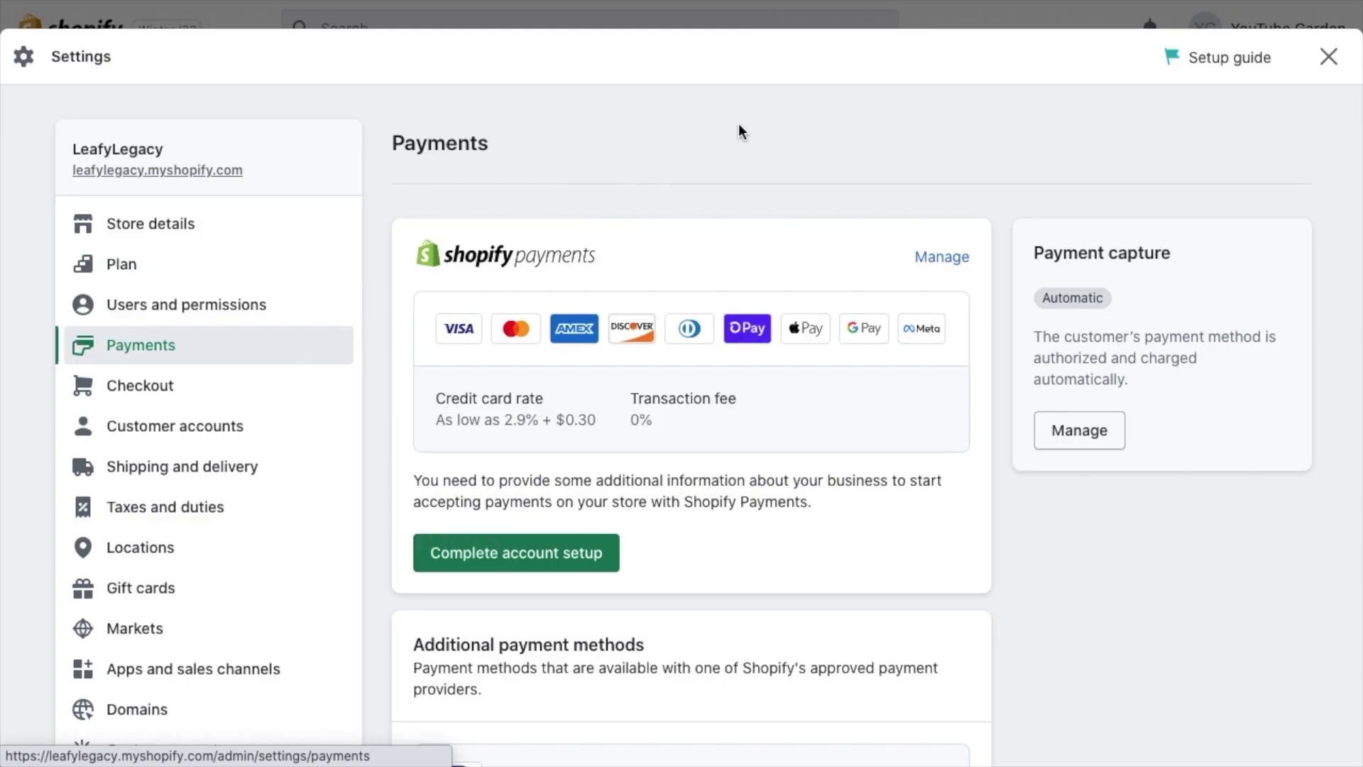
pyautogui.scroll(-6, 1024, 561)
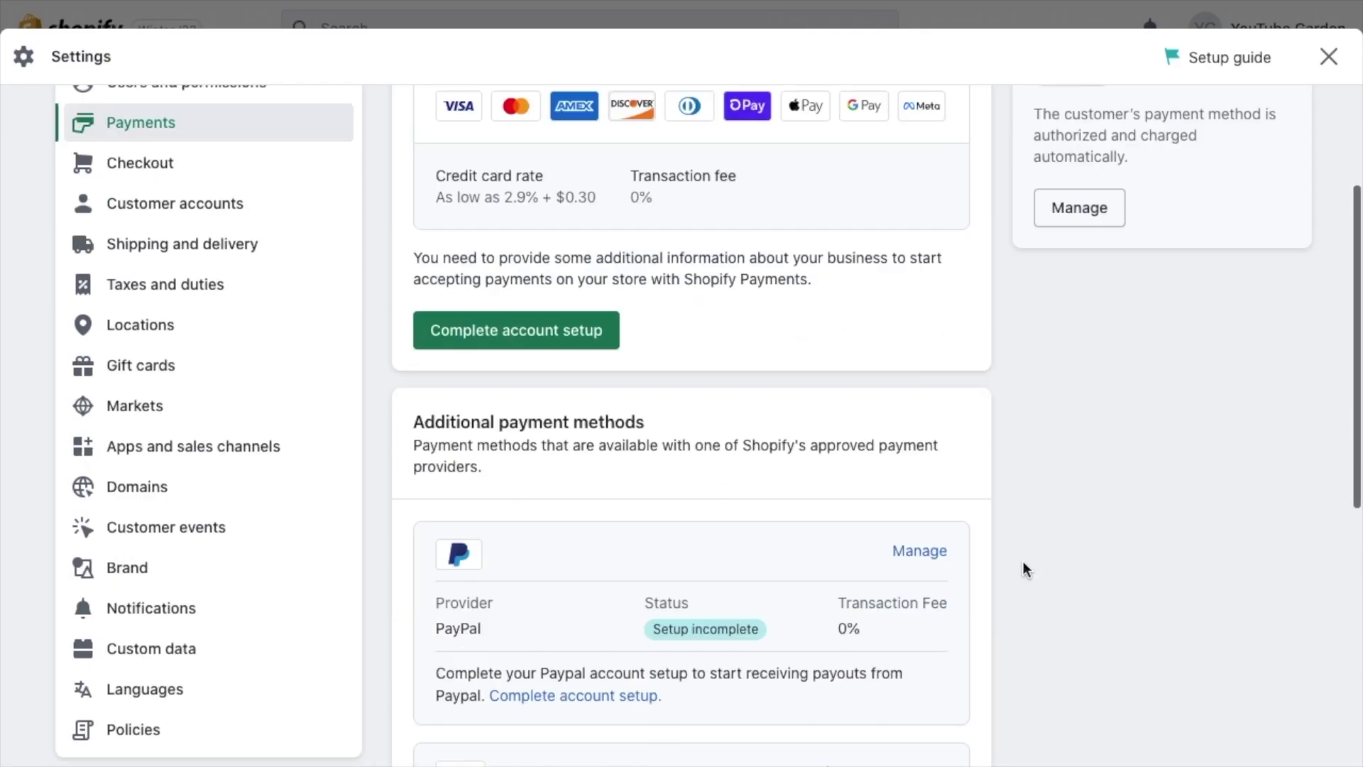
pyautogui.scroll(-3, 1009, 474)
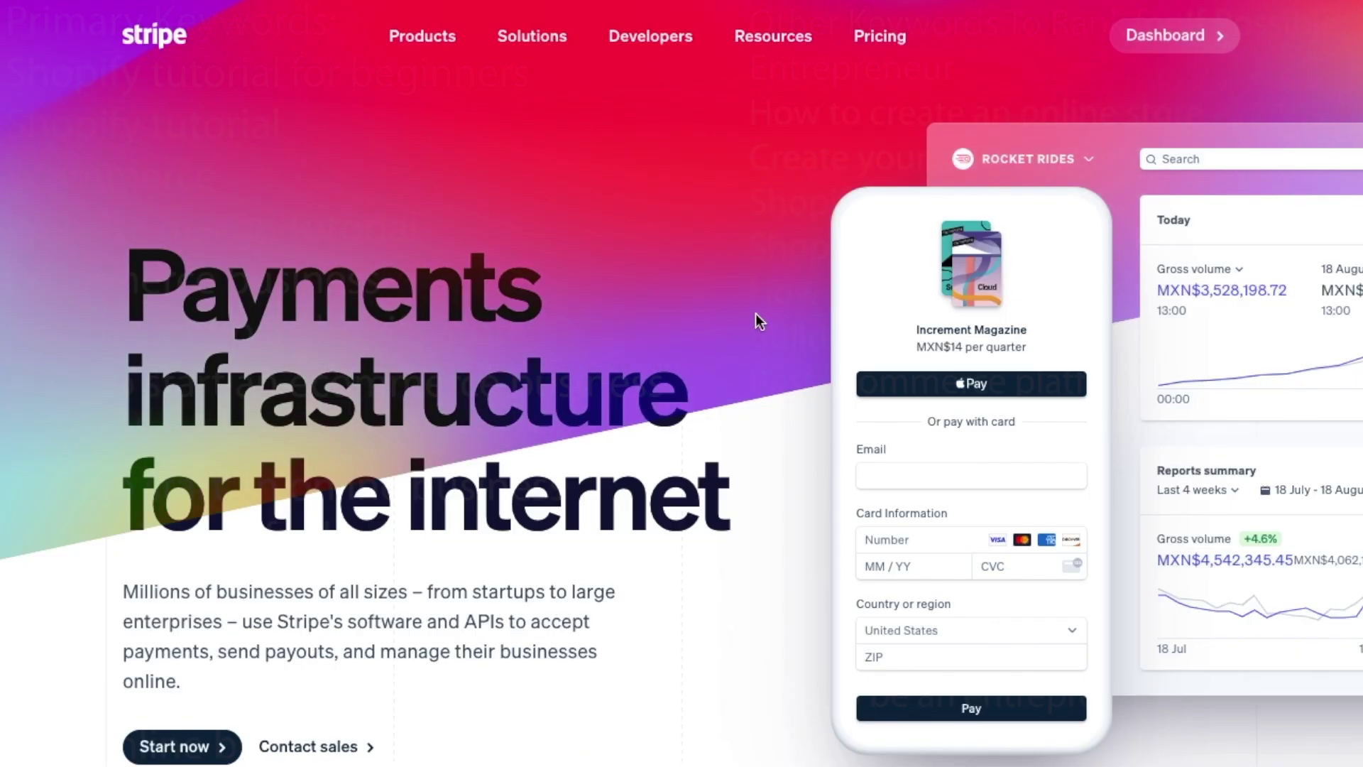
pyautogui.scroll(-10, 773, 490)
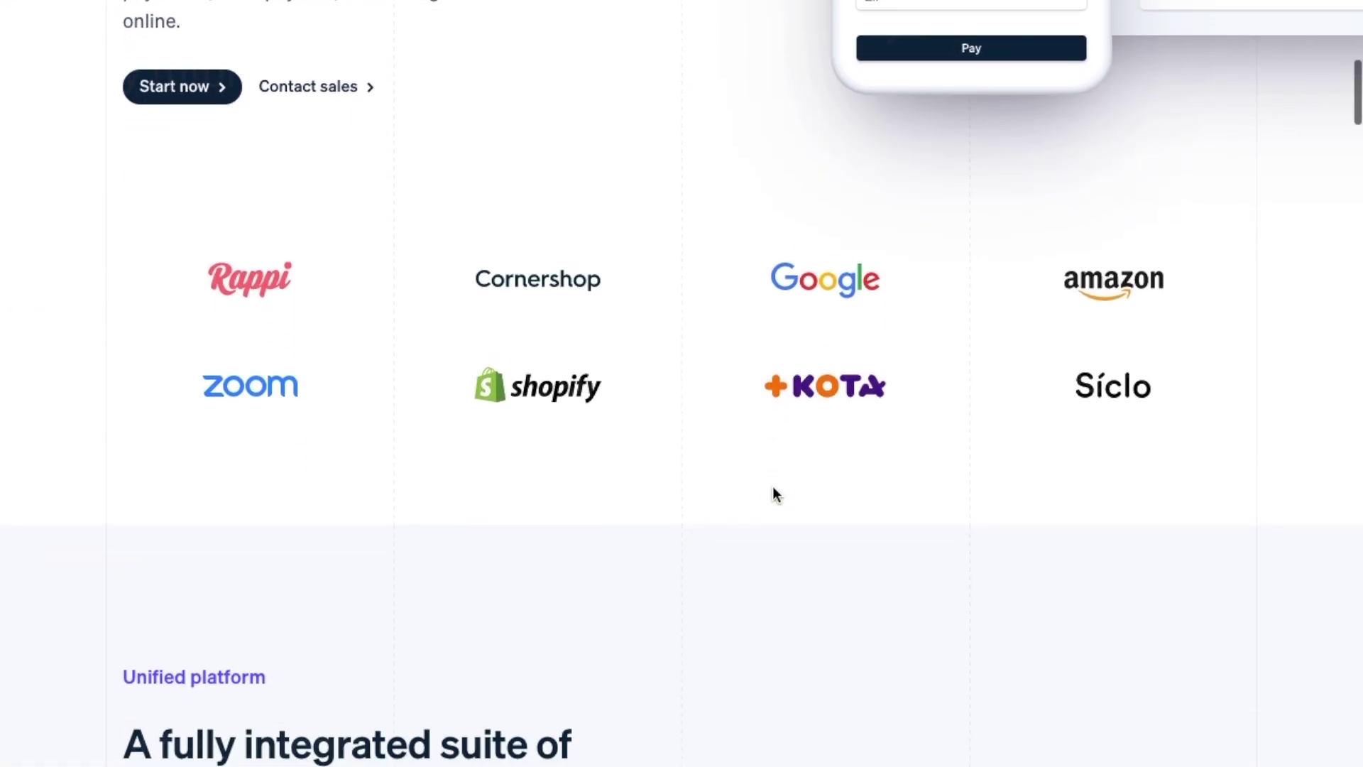
pyautogui.scroll(-10, 773, 487)
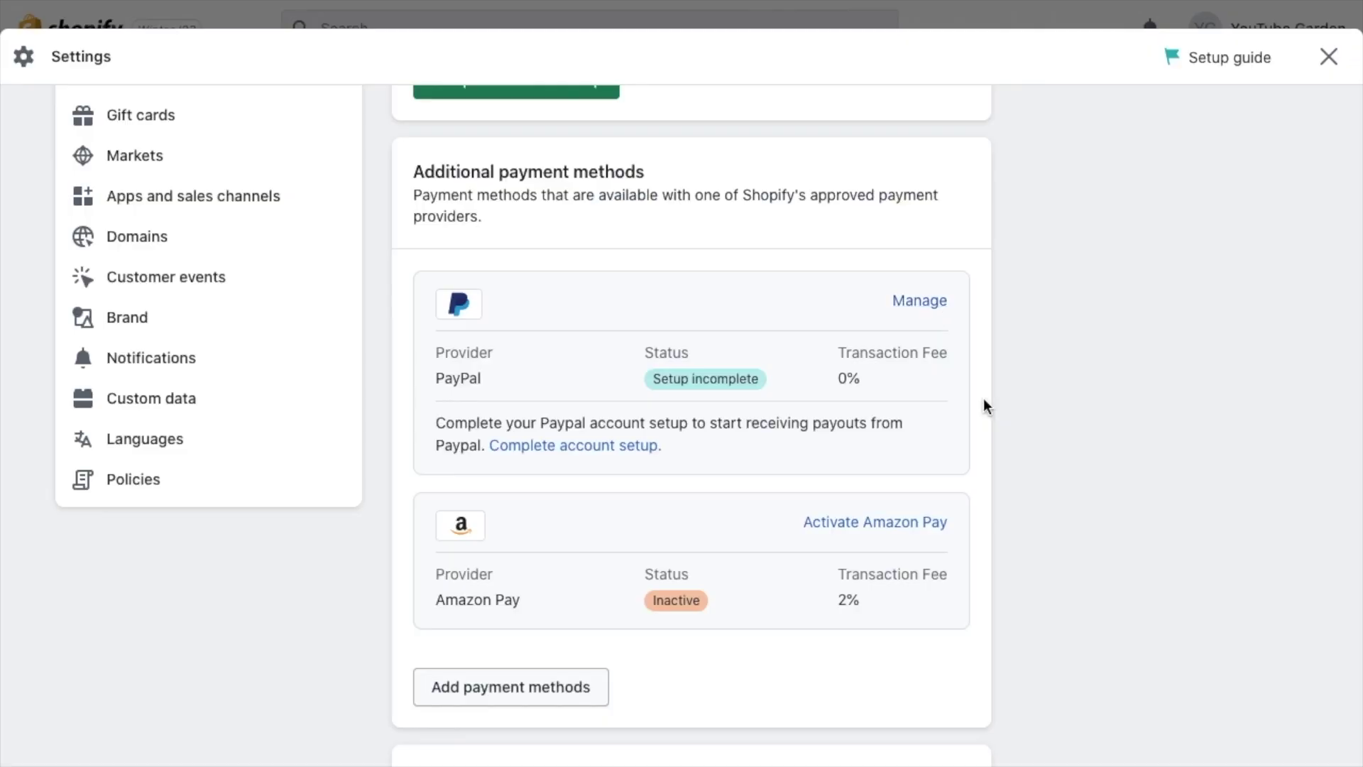
pyautogui.scroll(-4, 982, 404)
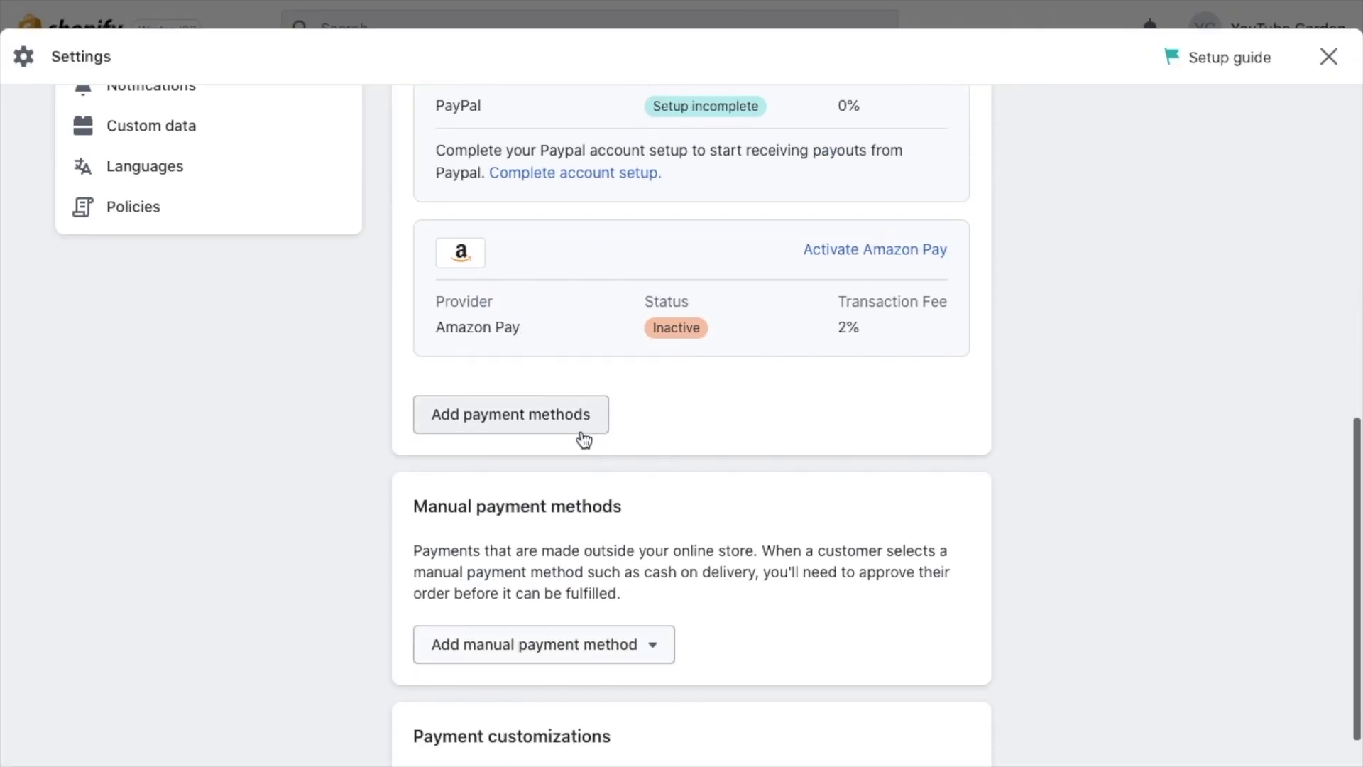
pyautogui.click(578, 435)
pyautogui.click(526, 305)
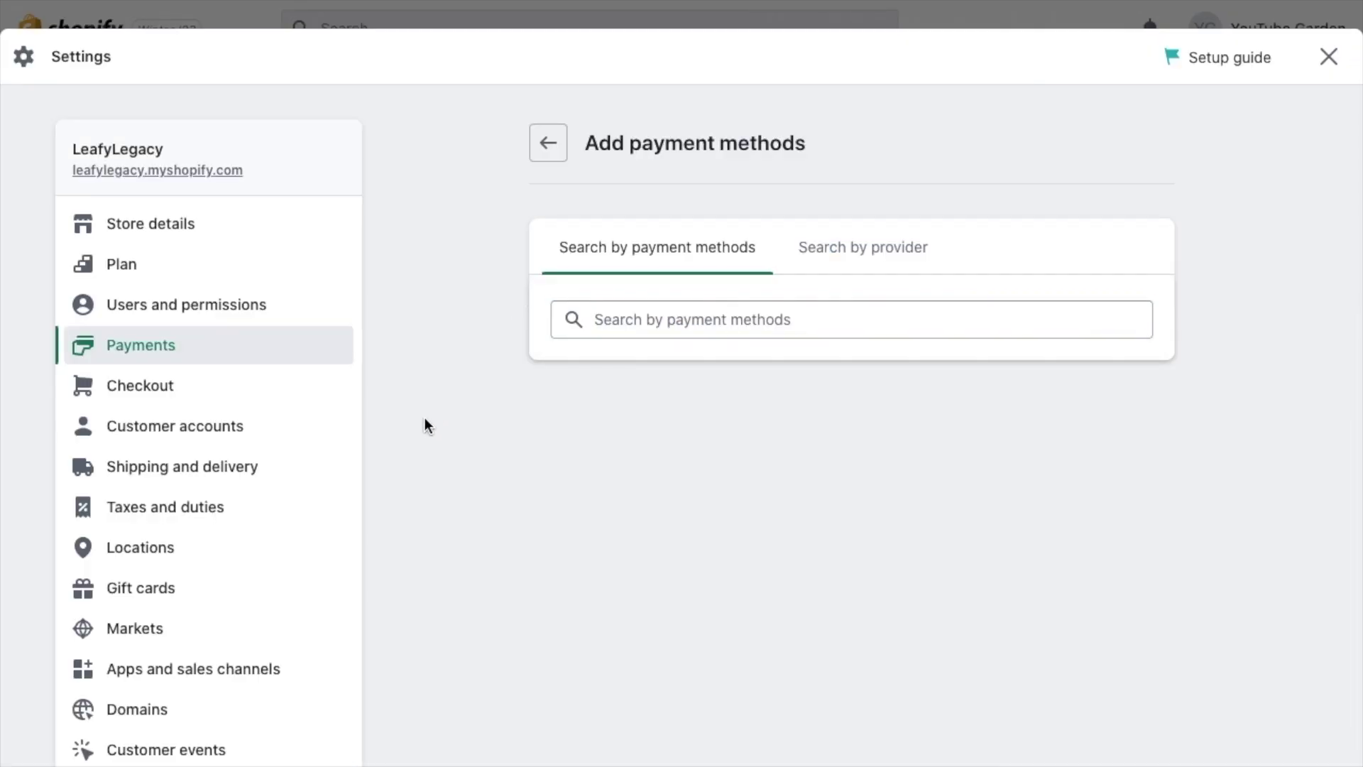
pyautogui.hotkey('alt', 'Left')
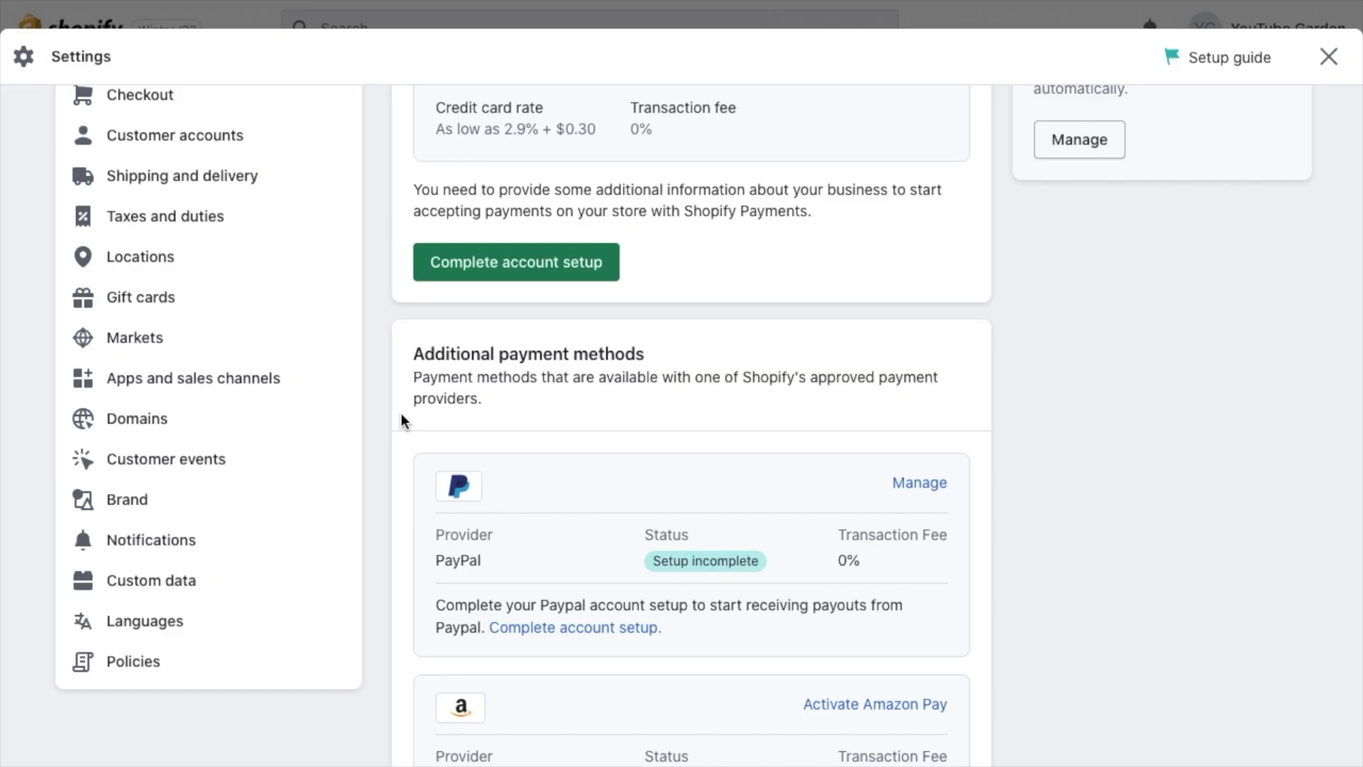
pyautogui.scroll(2, 400, 419)
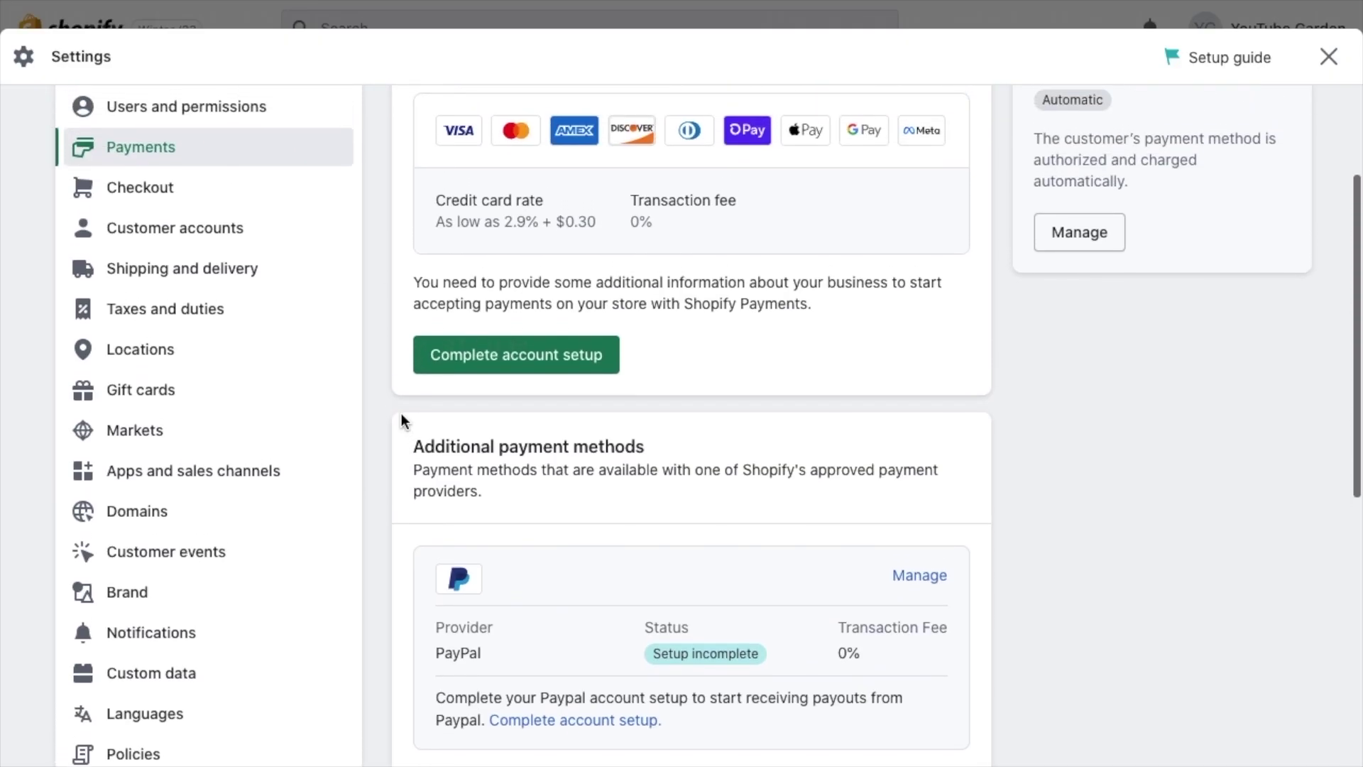
# Look at the Domains settings and Buy new domain, then close Settings.
pyautogui.click(168, 539)
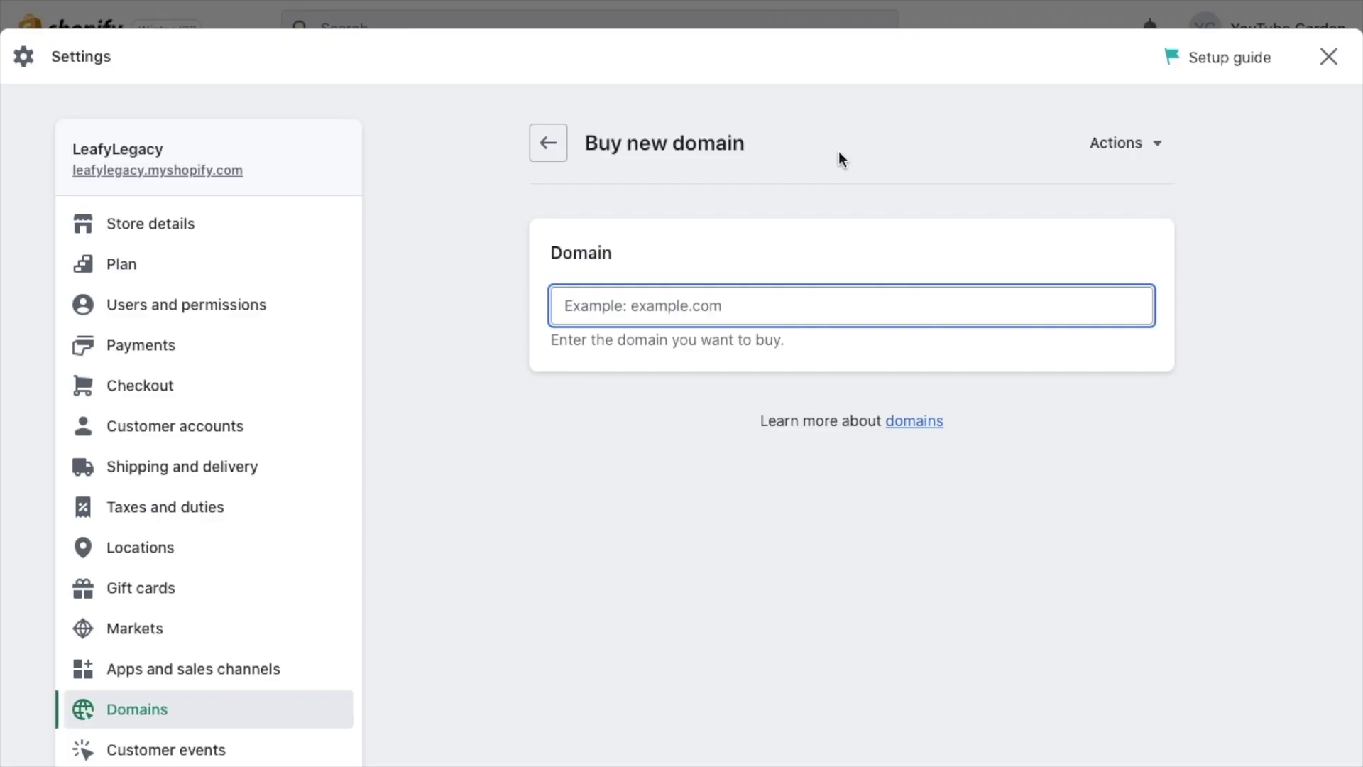
pyautogui.click(551, 142)
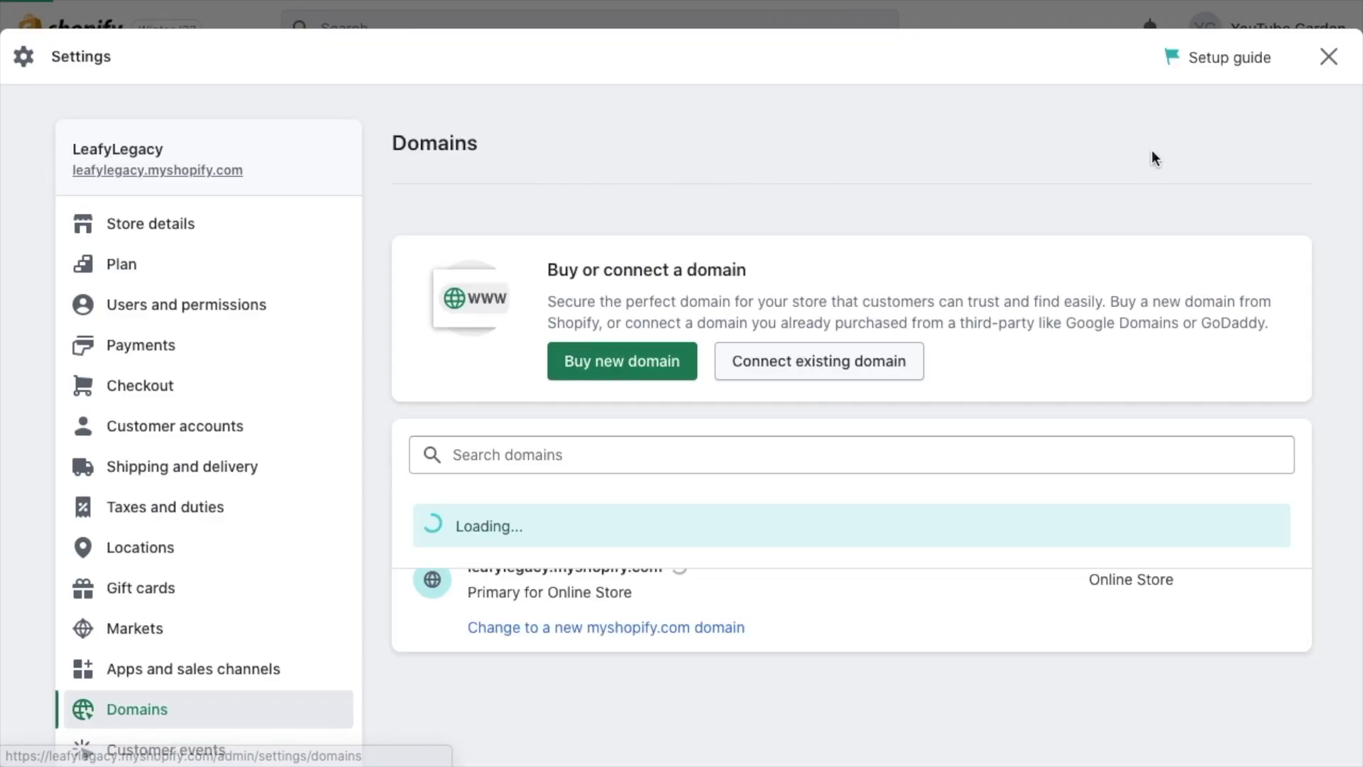
pyautogui.click(1329, 58)
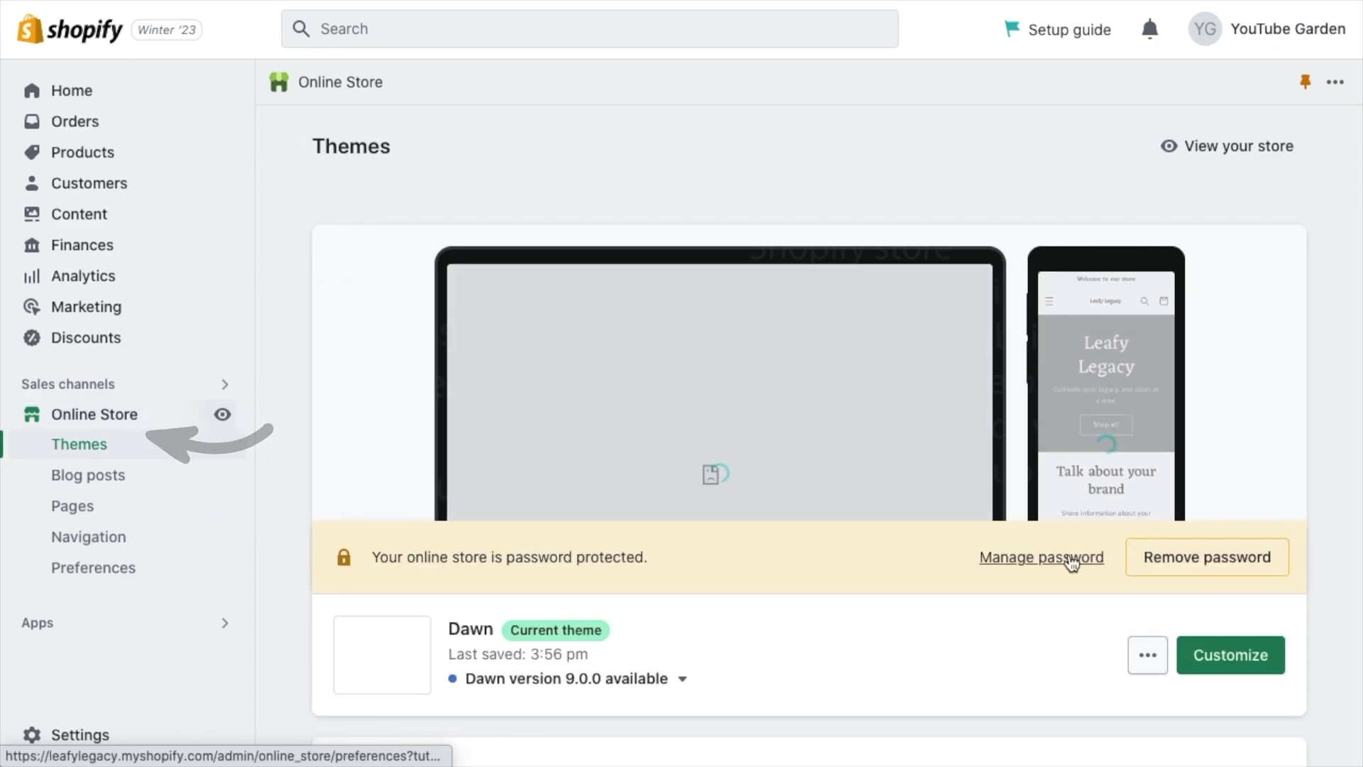
# Remove the password protection from the online store's Themes page banner.
pyautogui.scroll(-2, 1320, 426)
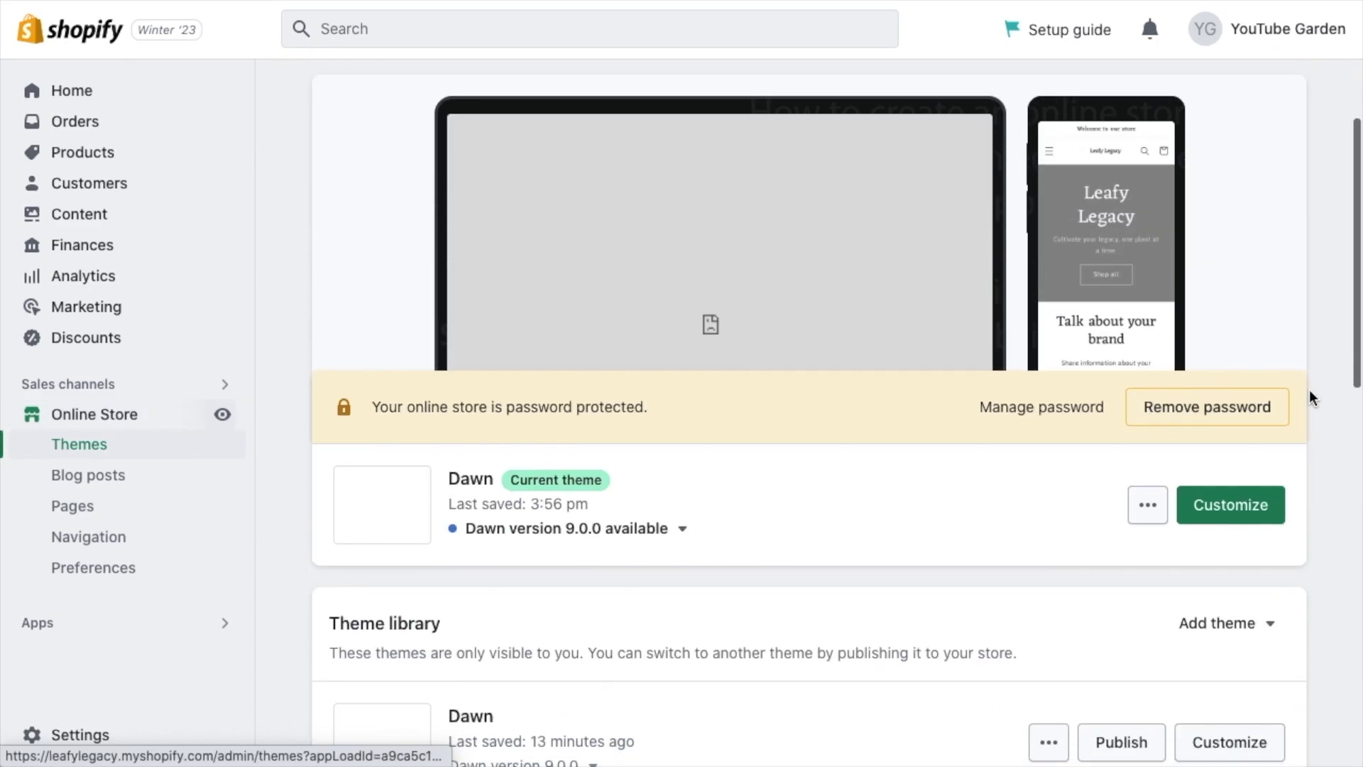
pyautogui.click(1260, 408)
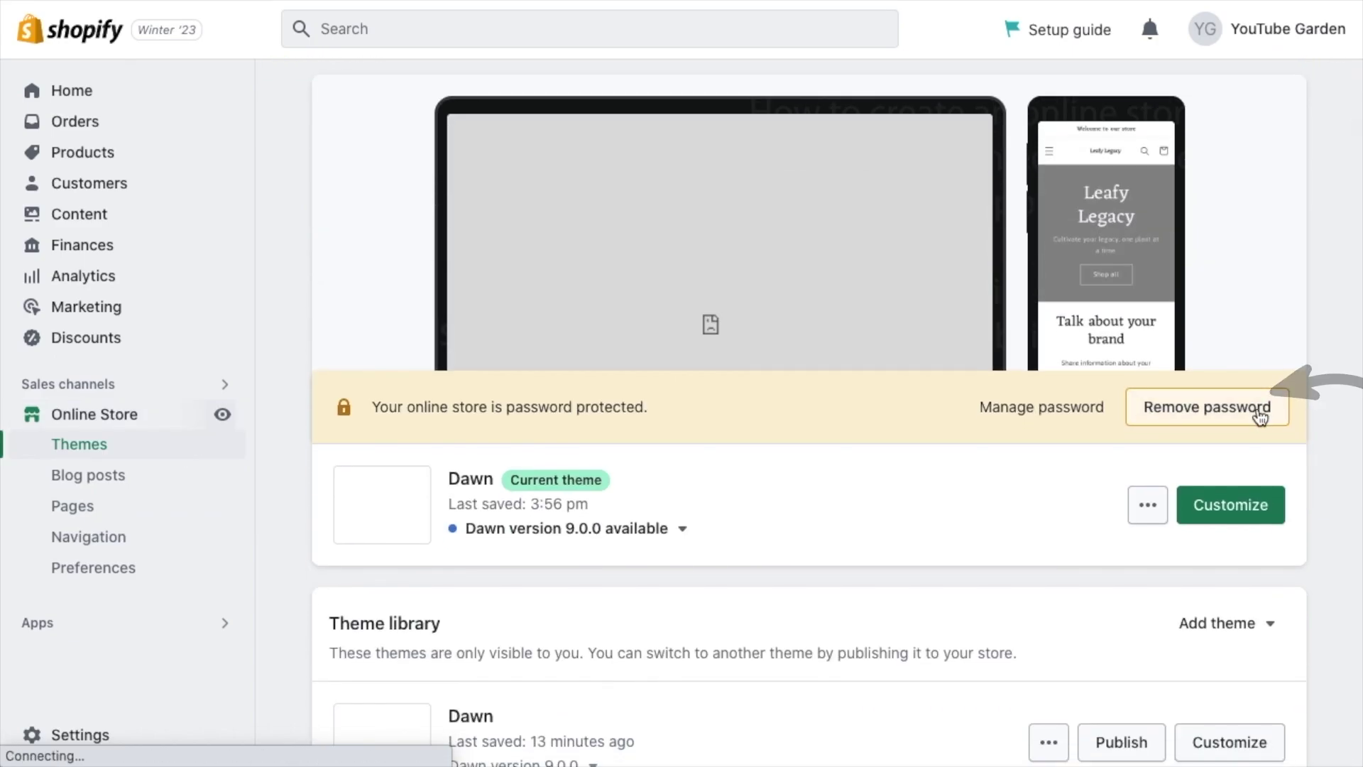
pyautogui.scroll(-1, 323, 218)
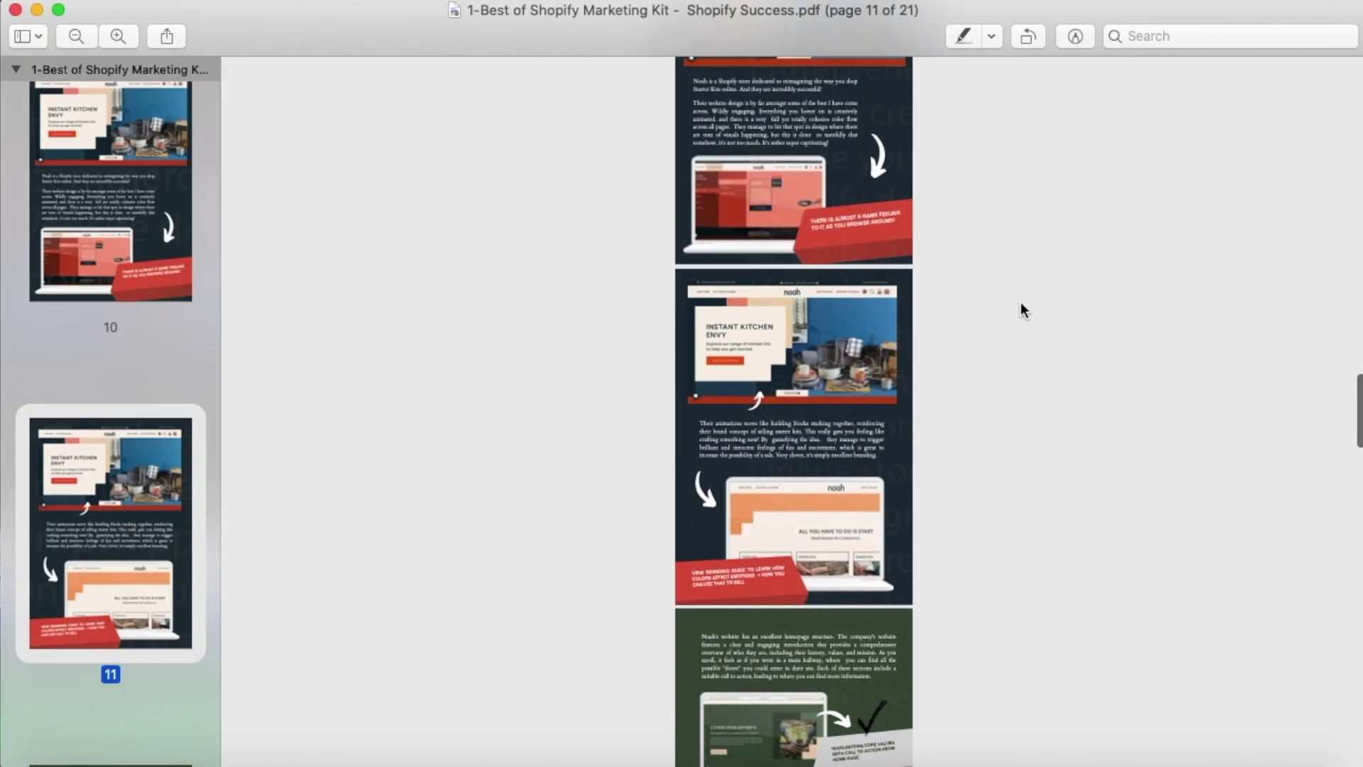
# Zoom in and scroll through the marketing kit PDF, then page through the Branding Guide PDF.
pyautogui.press('super+plus')
pyautogui.press('super+plus')
pyautogui.press('super+plus')
pyautogui.scroll(-10, 1320, 485)
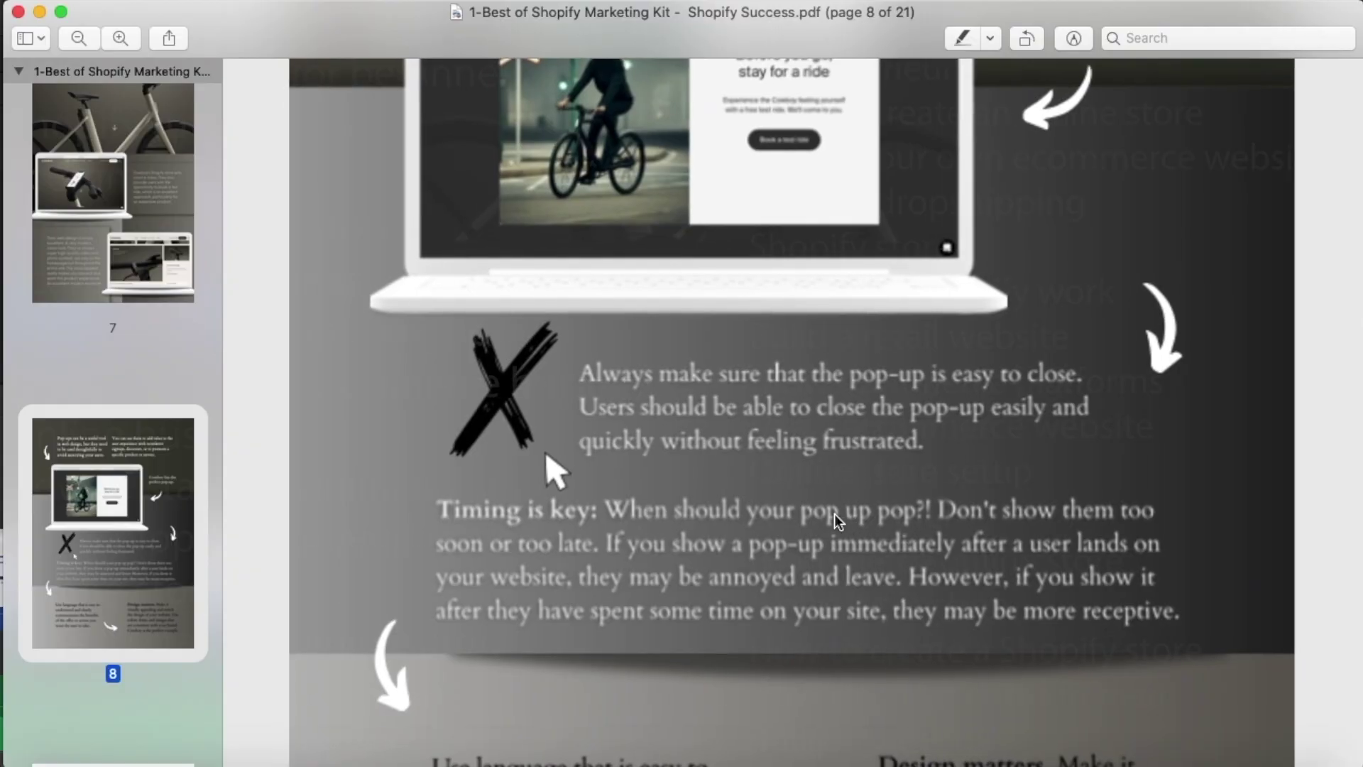
pyautogui.scroll(3, 835, 516)
pyautogui.scroll(4, 834, 513)
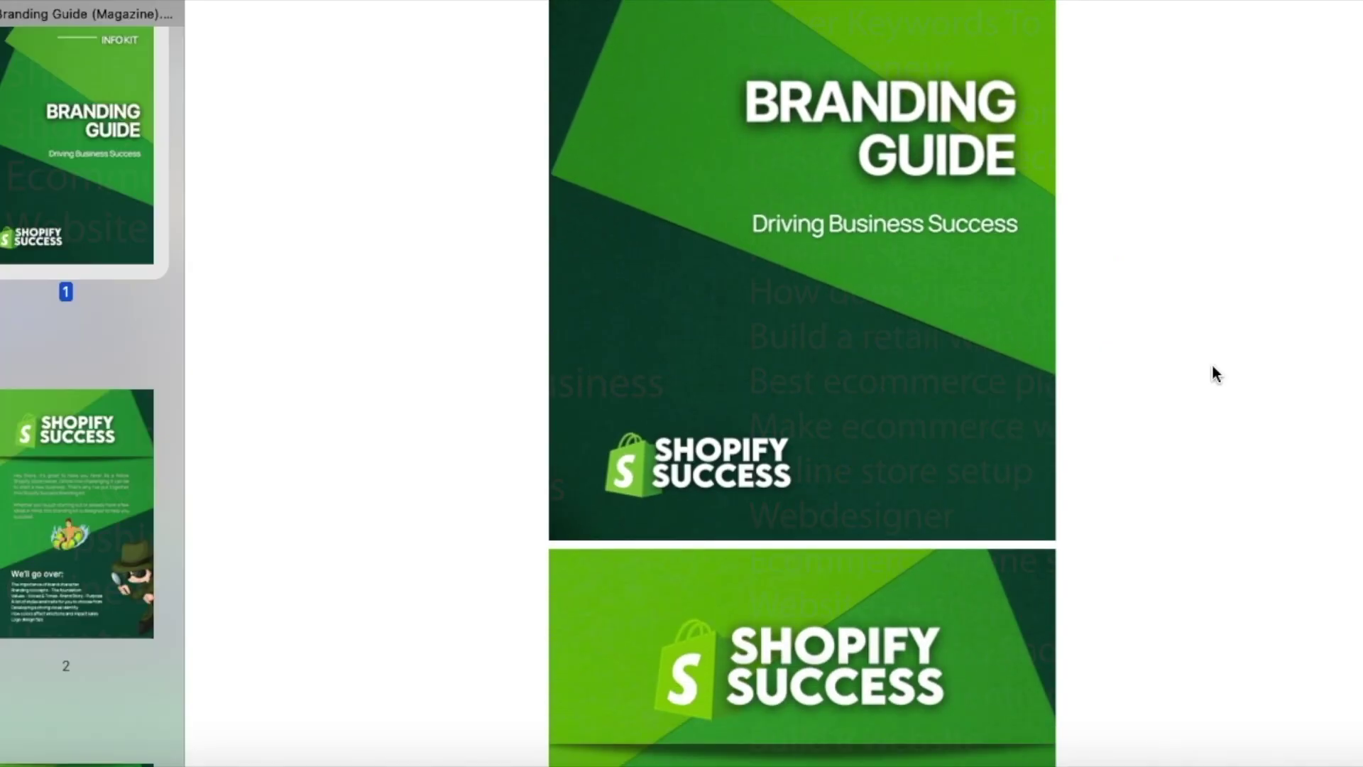
pyautogui.scroll(-1, 1213, 366)
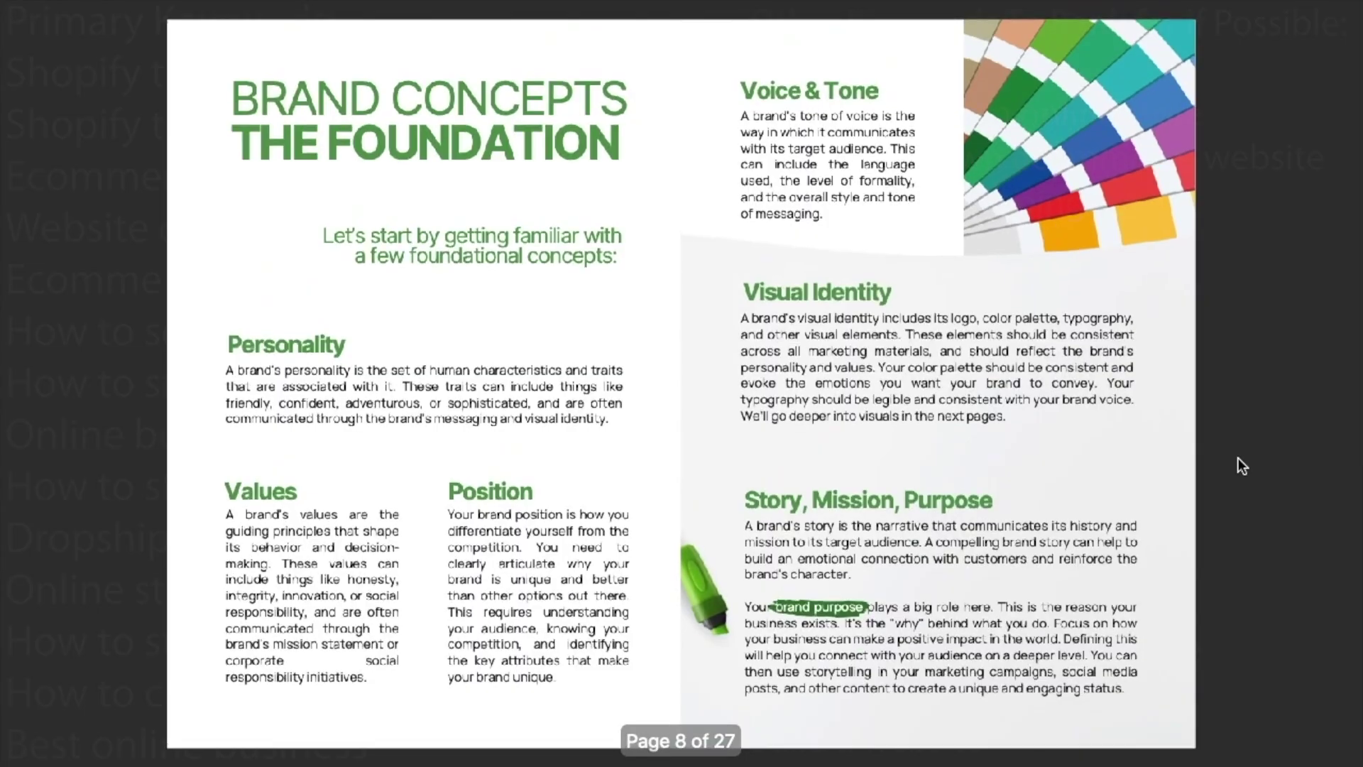
pyautogui.press('Right')
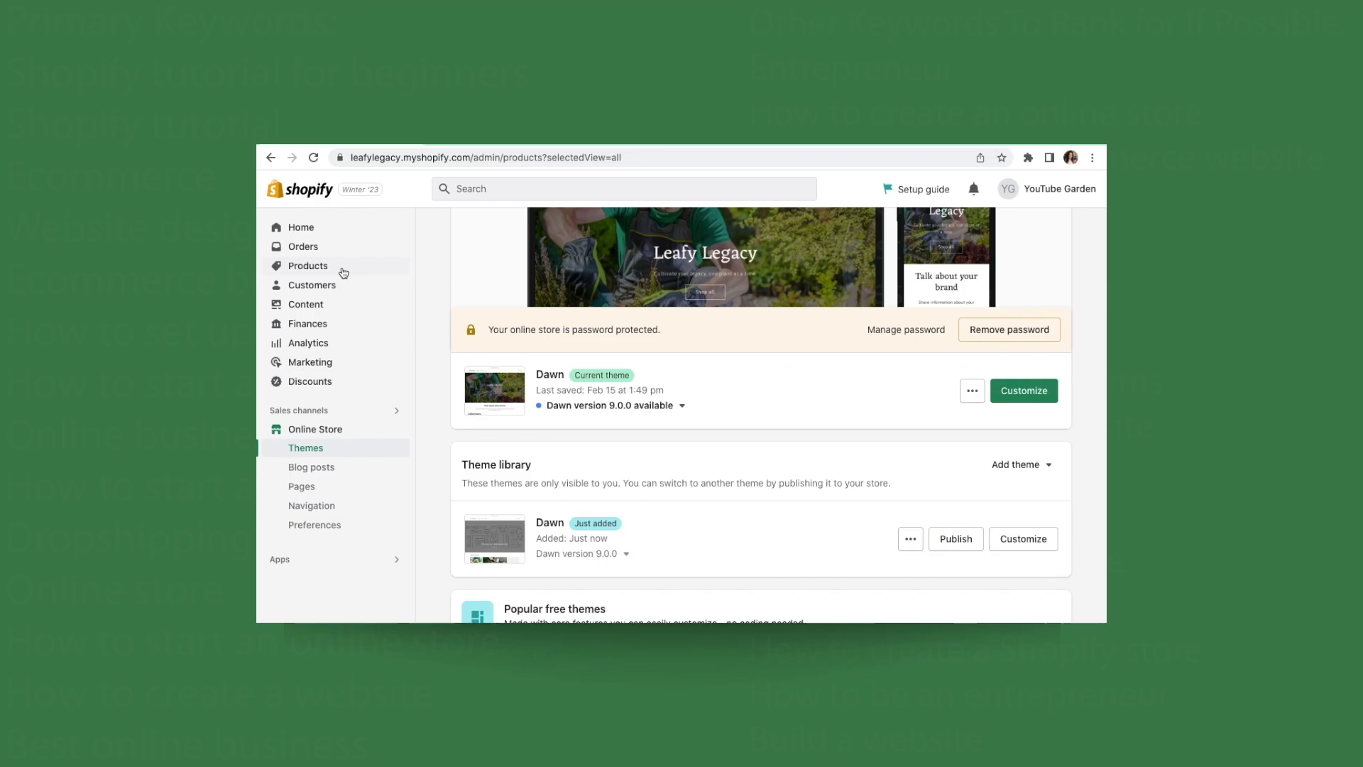
# Bring up the Main menu with Home, Catalog, Contact, Gardening Tools and Clothing items.
pyautogui.click(344, 270)
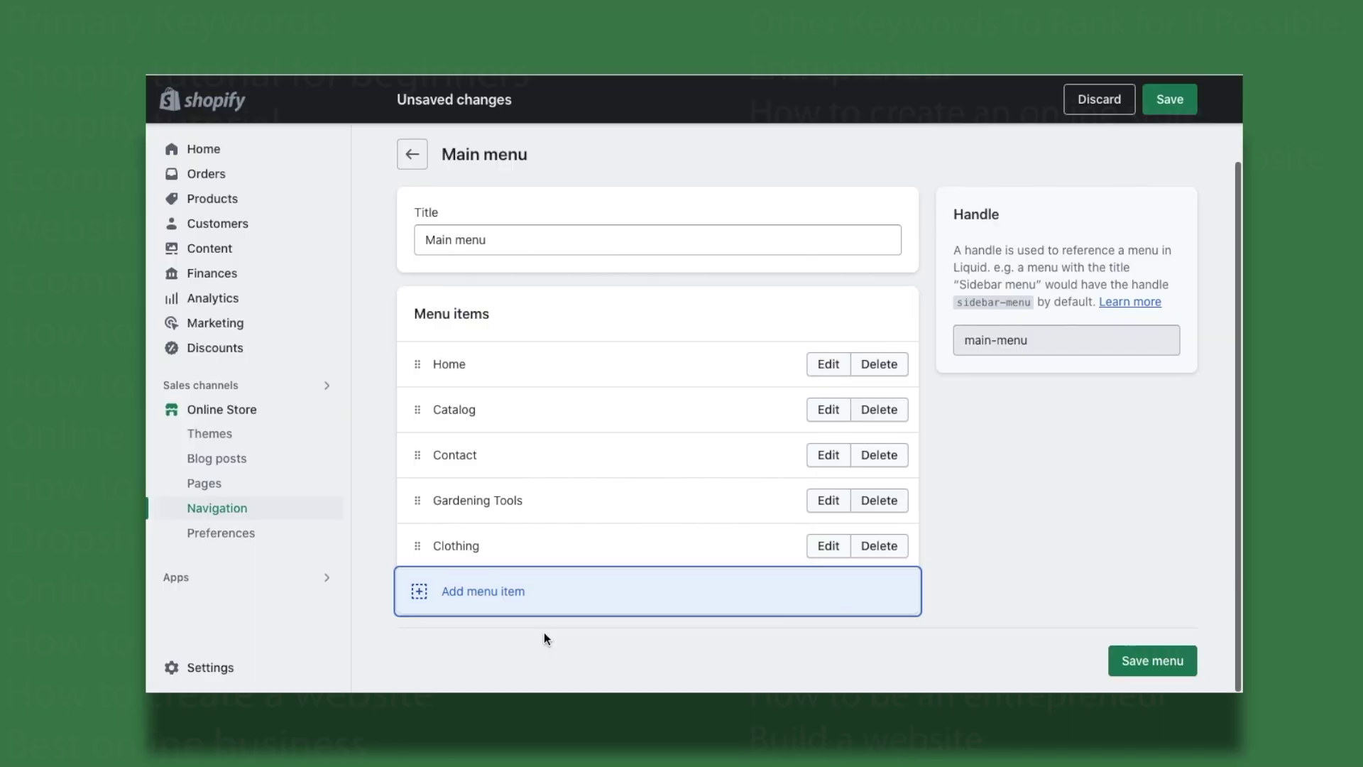